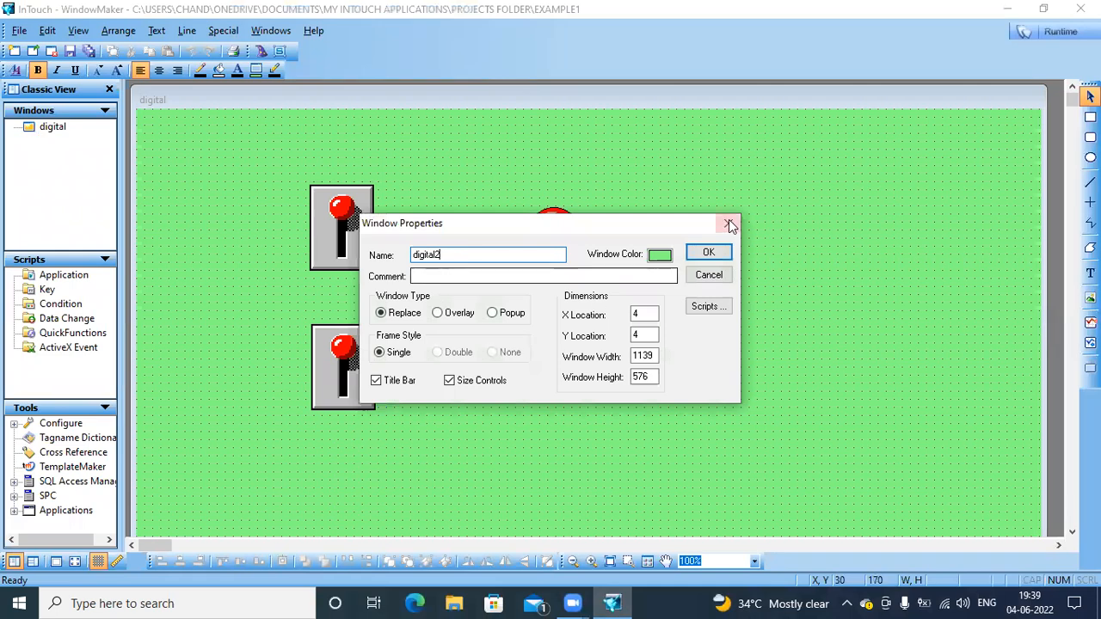
Create the window digital2 and draw two pushbuttons in it, one above the other, each about 150 by 90 in size
click(708, 253)
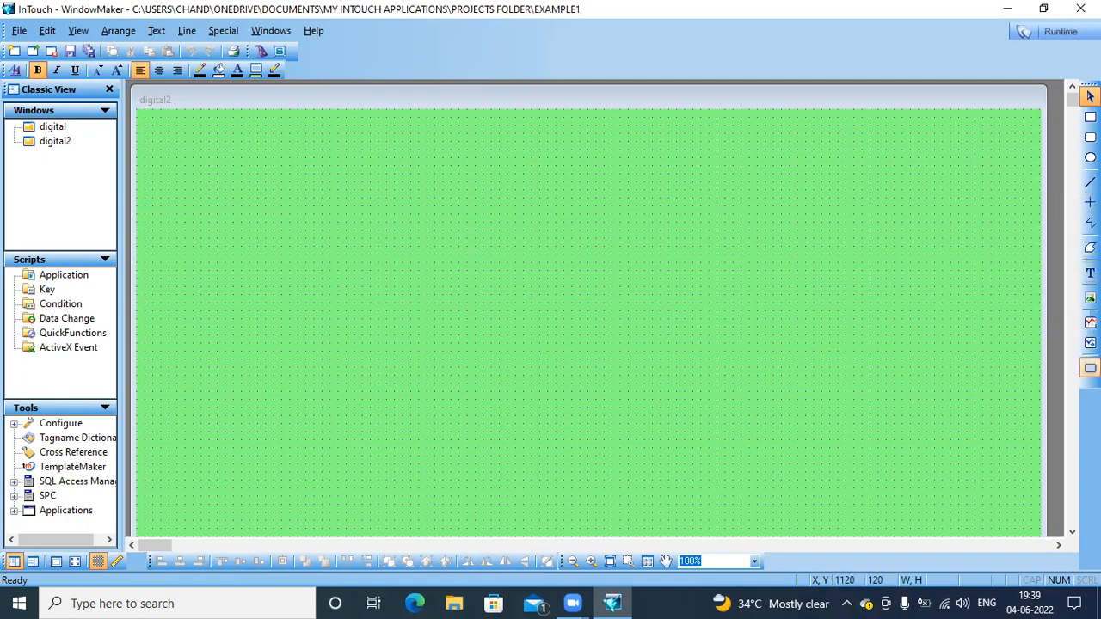
click(1090, 368)
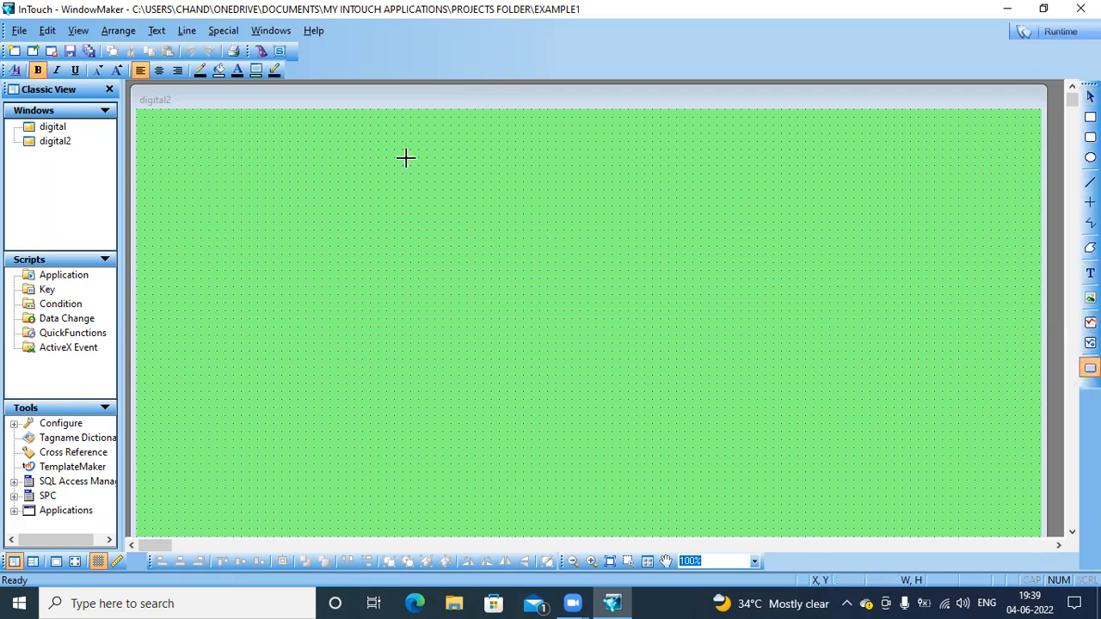
drag(297, 168, 416, 235)
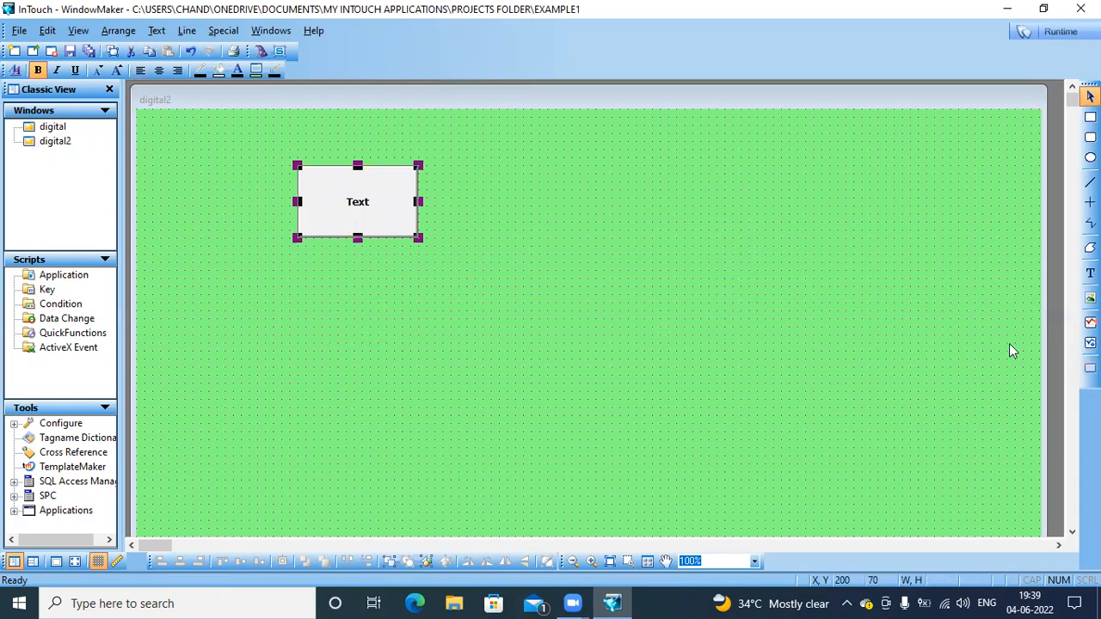
click(1091, 368)
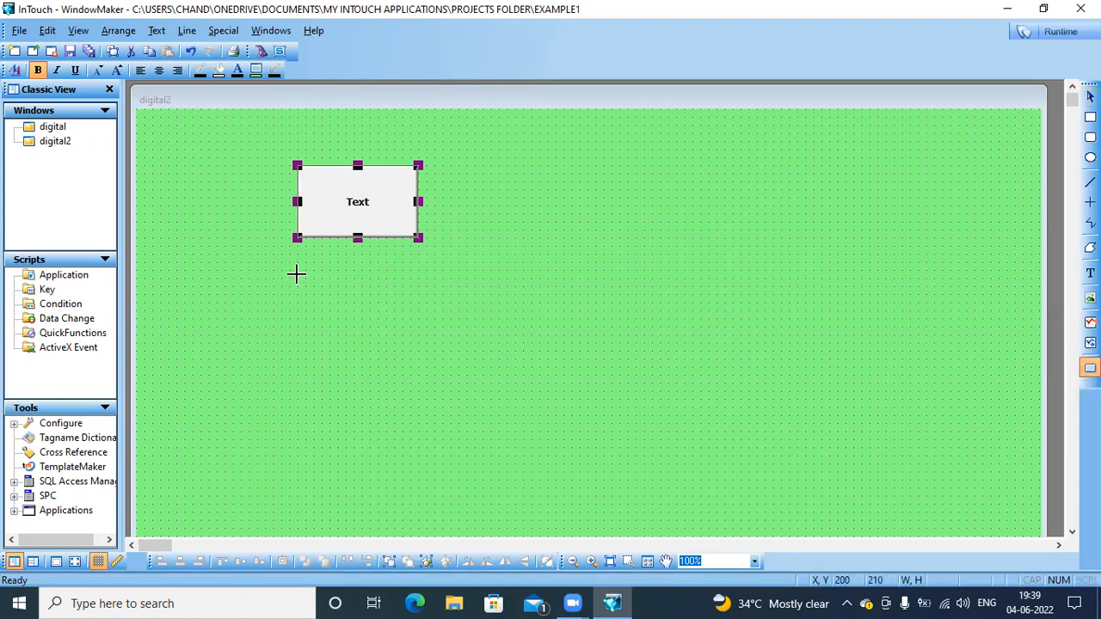
drag(296, 274, 414, 349)
click(537, 290)
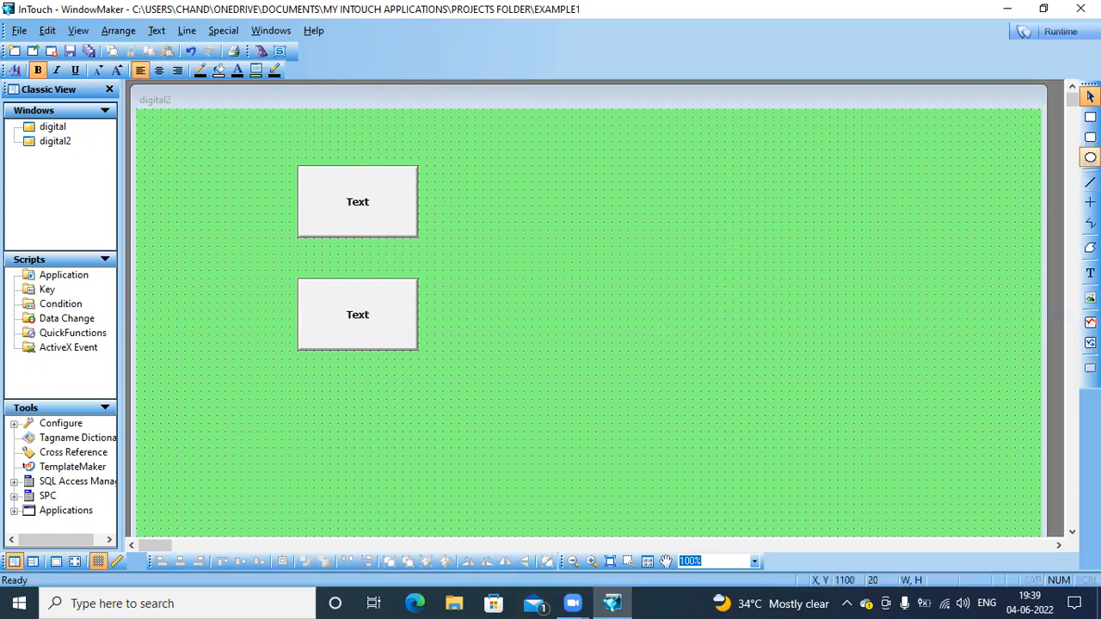
Draw an ellipse about 130 by 120 beside the buttons and place a Circular Light wizard from the Lights category below it
click(1090, 157)
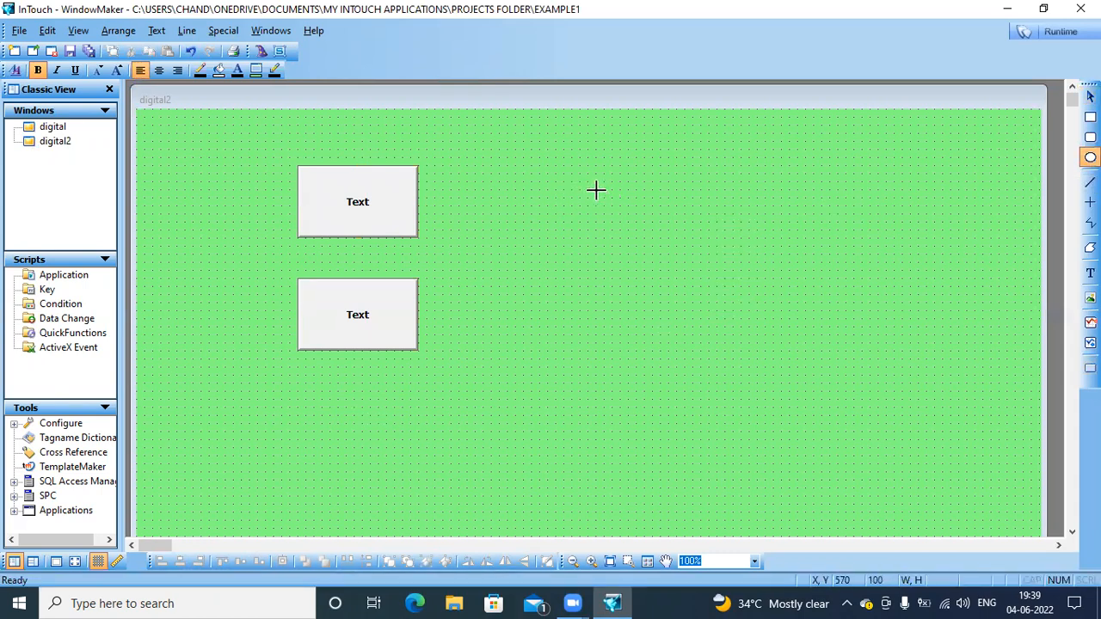
drag(596, 190, 701, 287)
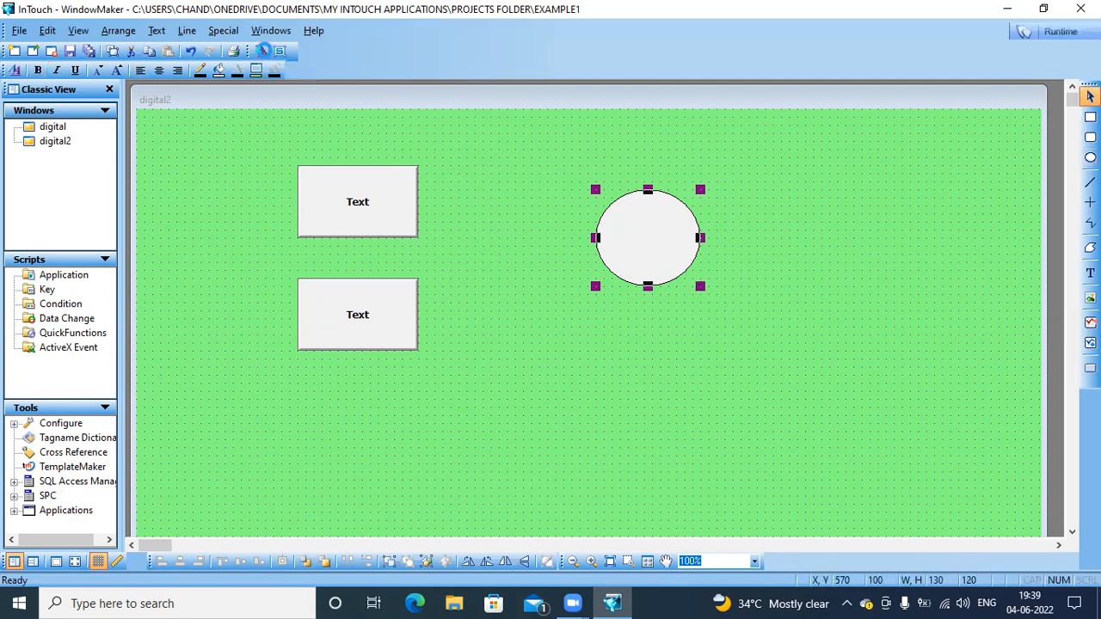
click(263, 51)
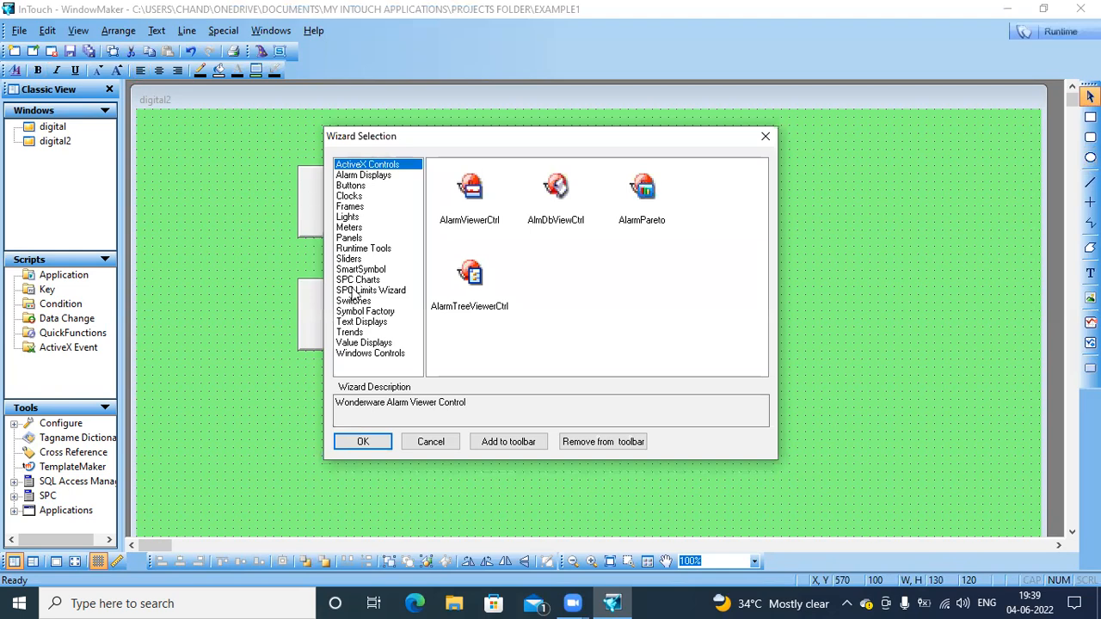
click(349, 218)
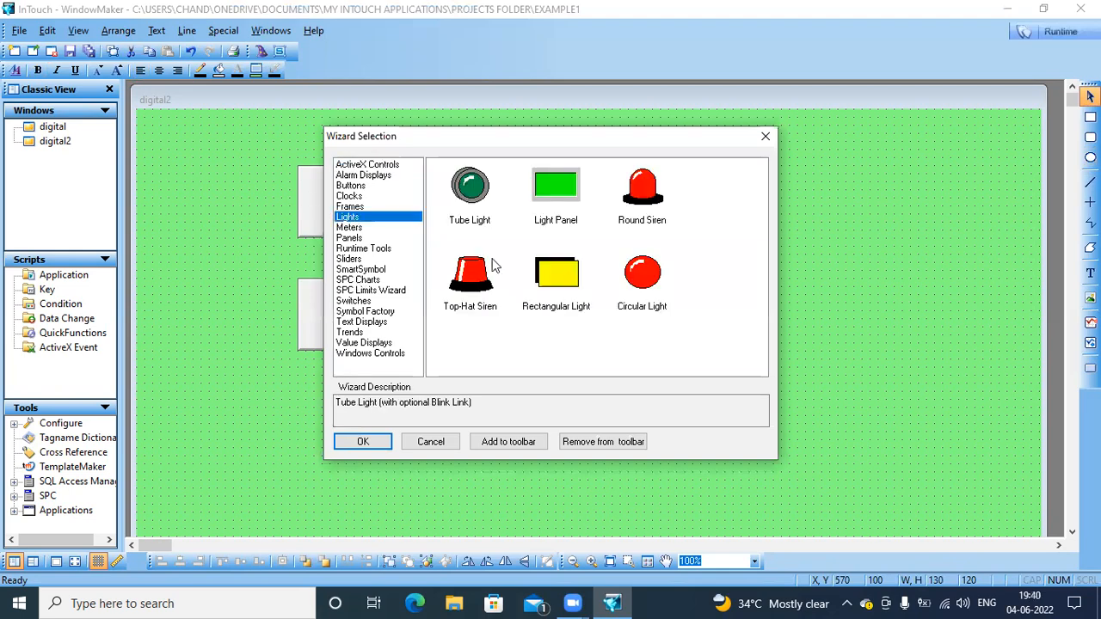
click(637, 275)
click(363, 440)
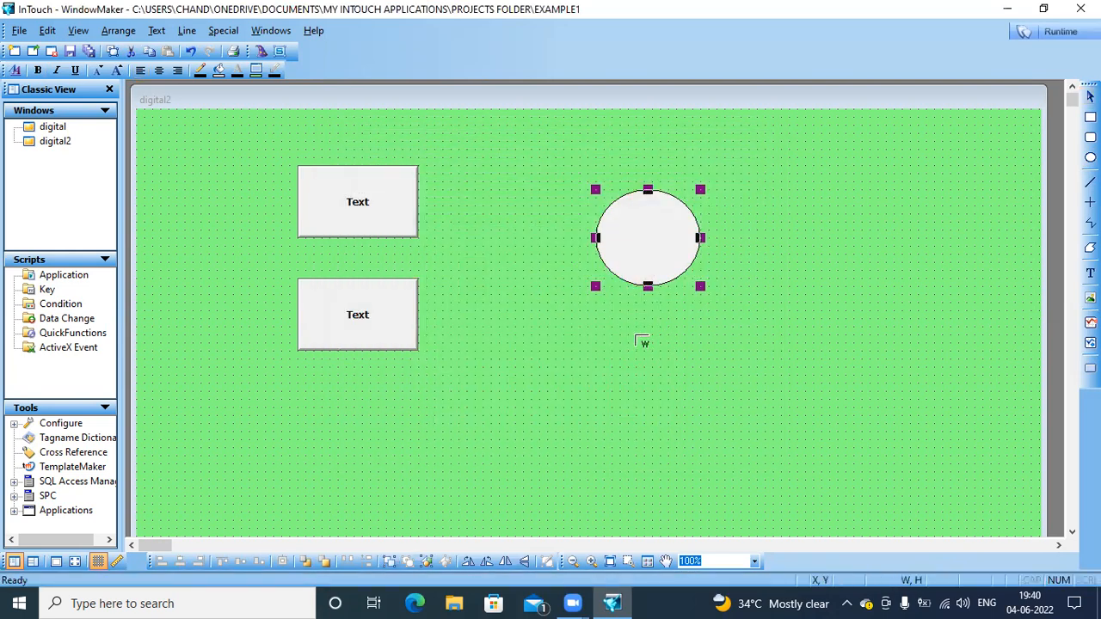
click(633, 334)
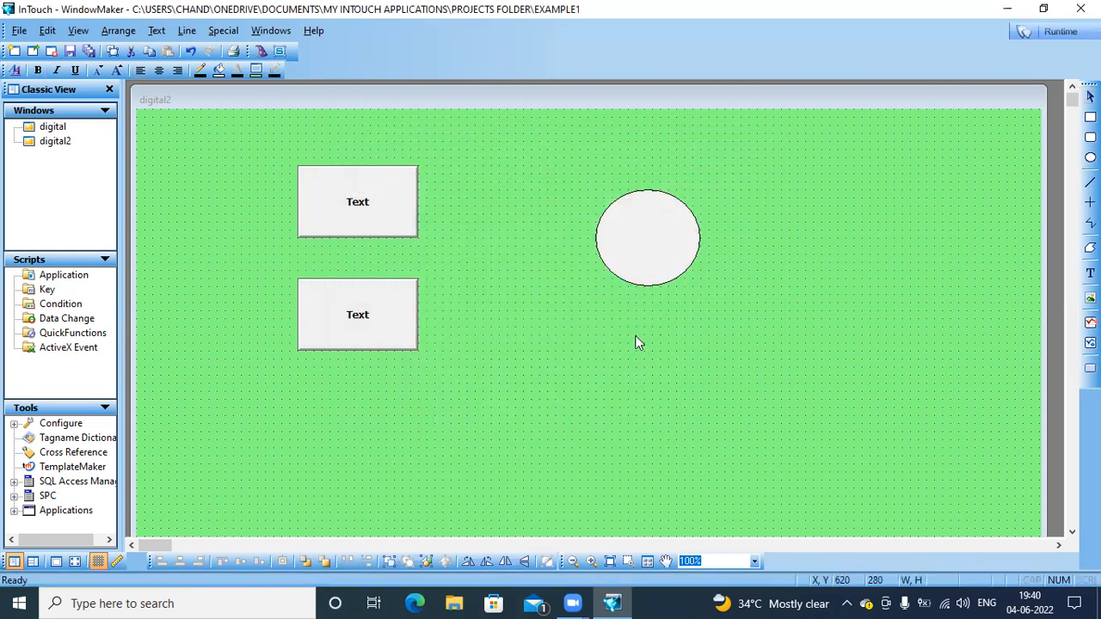
Move the ellipse straight up to Y position 50
click(642, 248)
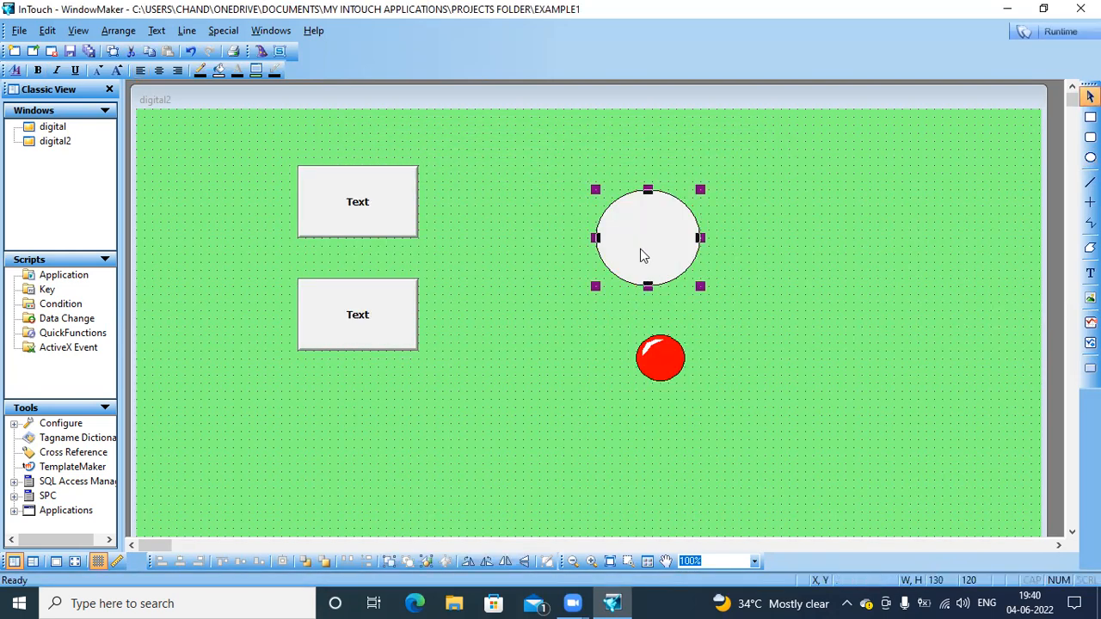
key(Up)
key(Up)
key(Up)
key(Up)
key(Up)
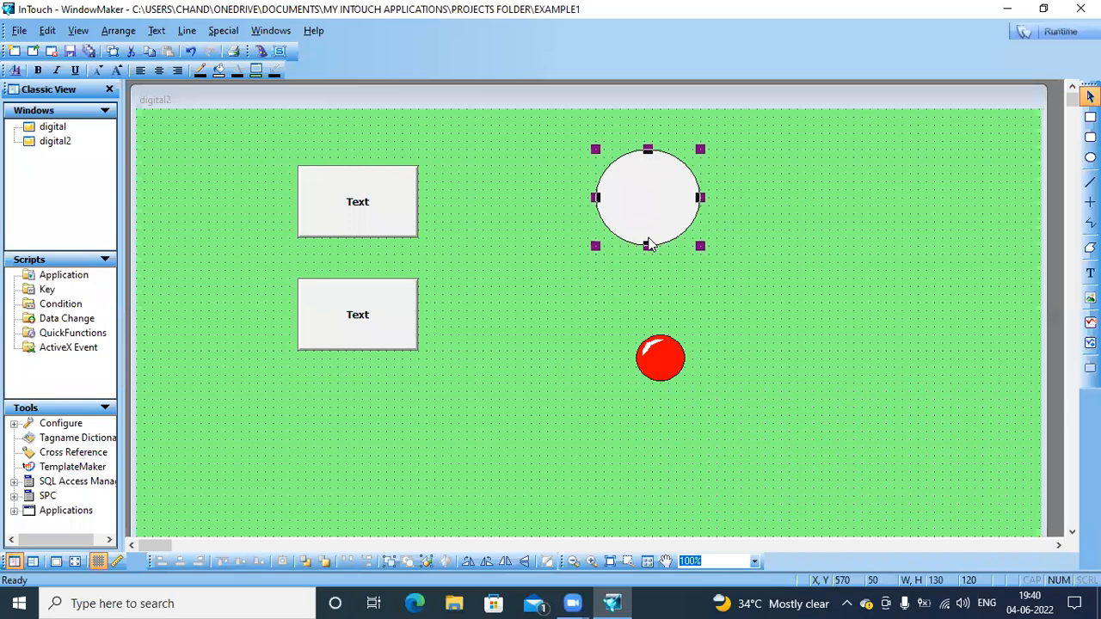
Move the circular light up and left, to X 590, Y 230, below the ellipse
click(652, 366)
key(Up)
key(Up)
key(Up)
key(Up)
key(Up)
key(Left)
key(Left)
key(Left)
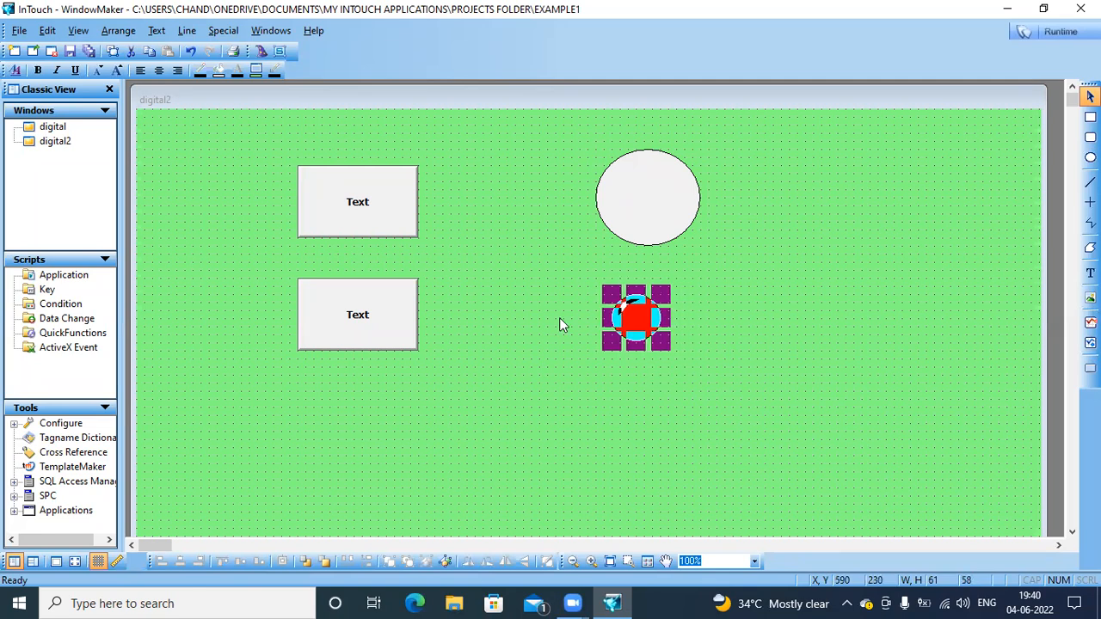
click(510, 307)
Replace the upper button's text with START
click(362, 221)
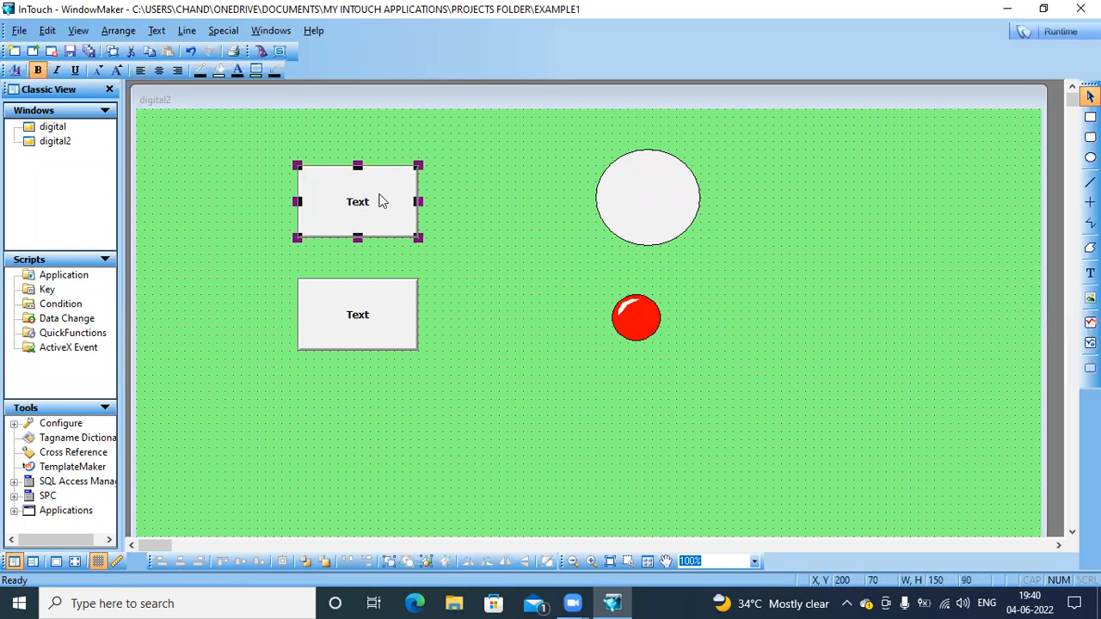
right_click(382, 201)
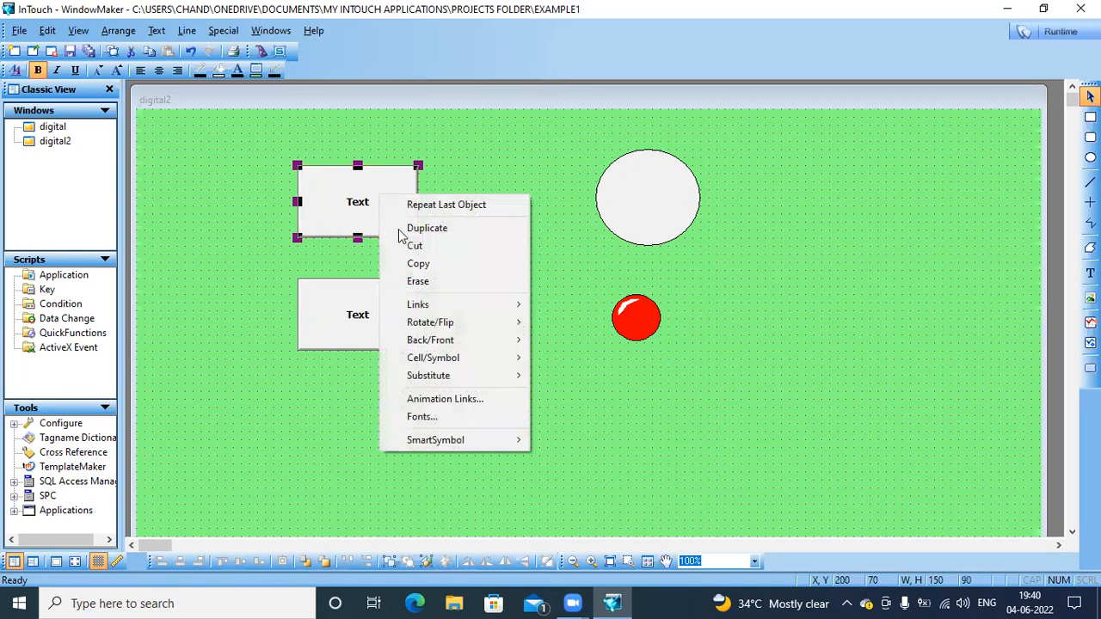
mouse_move(444, 379)
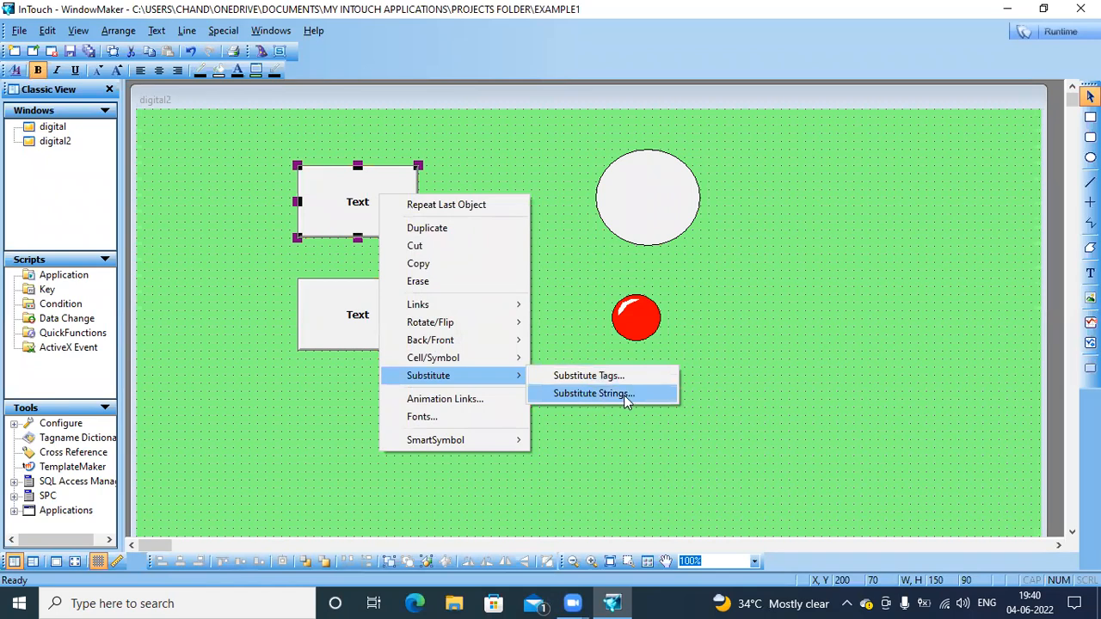
click(594, 393)
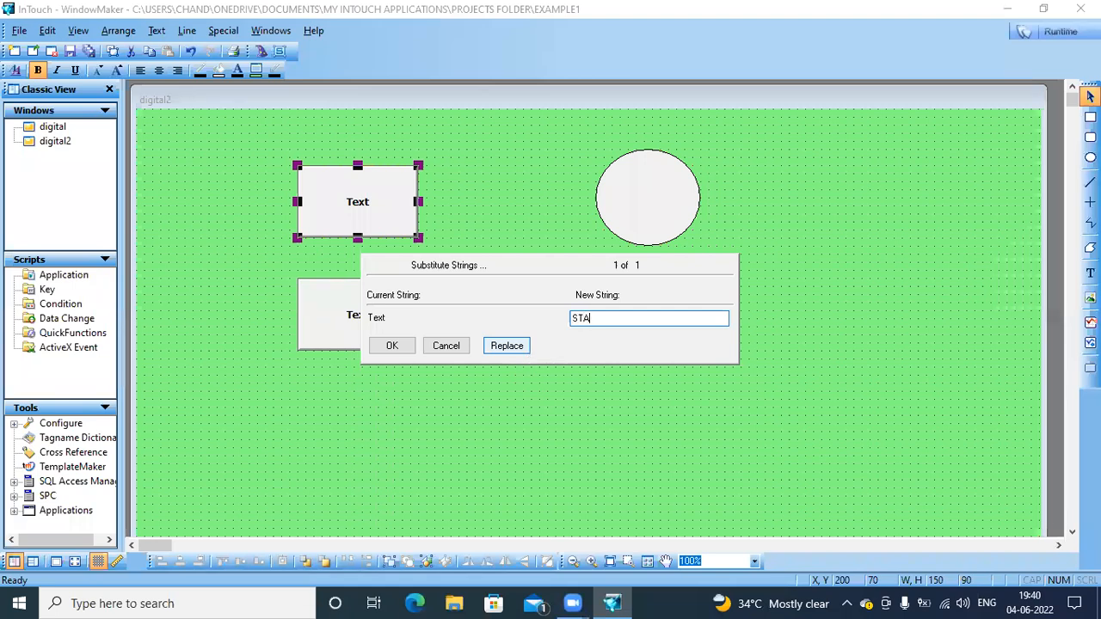
click(392, 348)
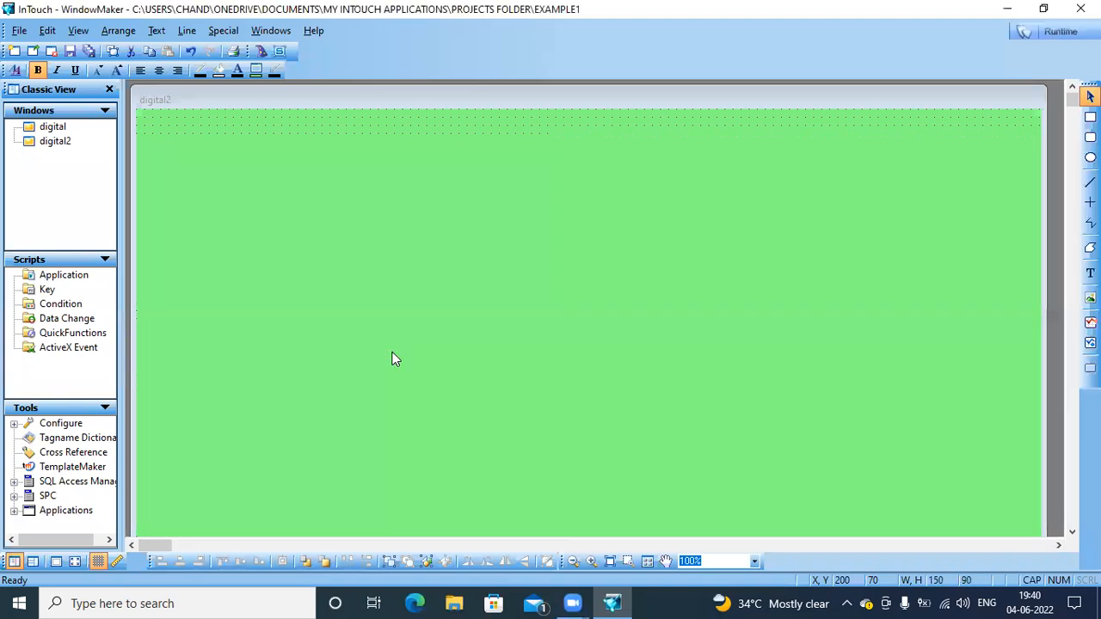
Replace the lower button's text with STOP
click(374, 315)
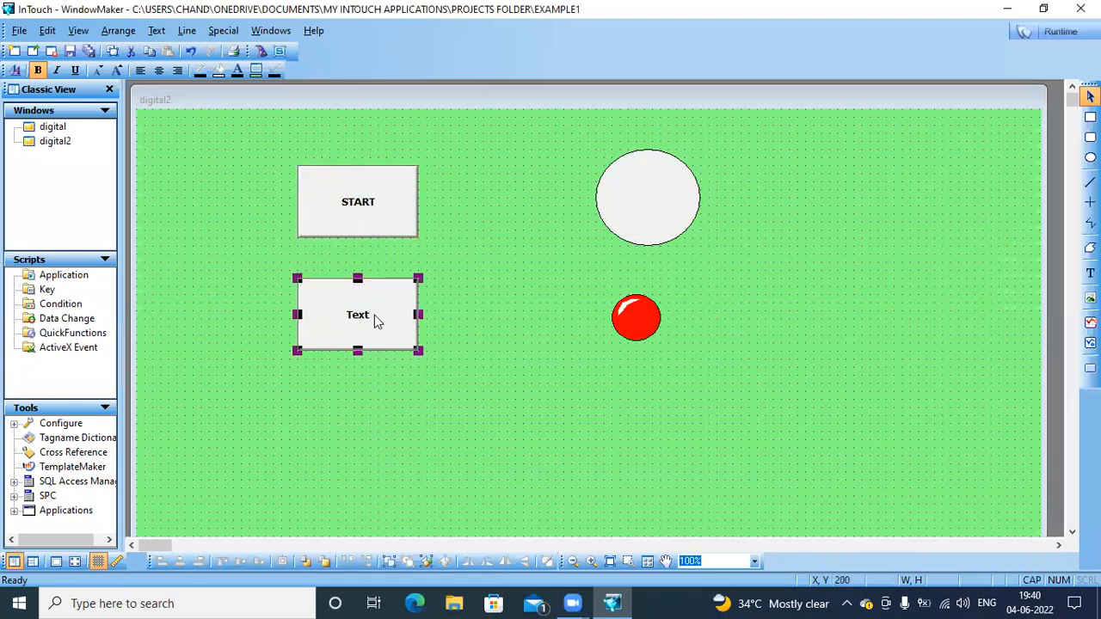
right_click(375, 315)
mouse_move(478, 501)
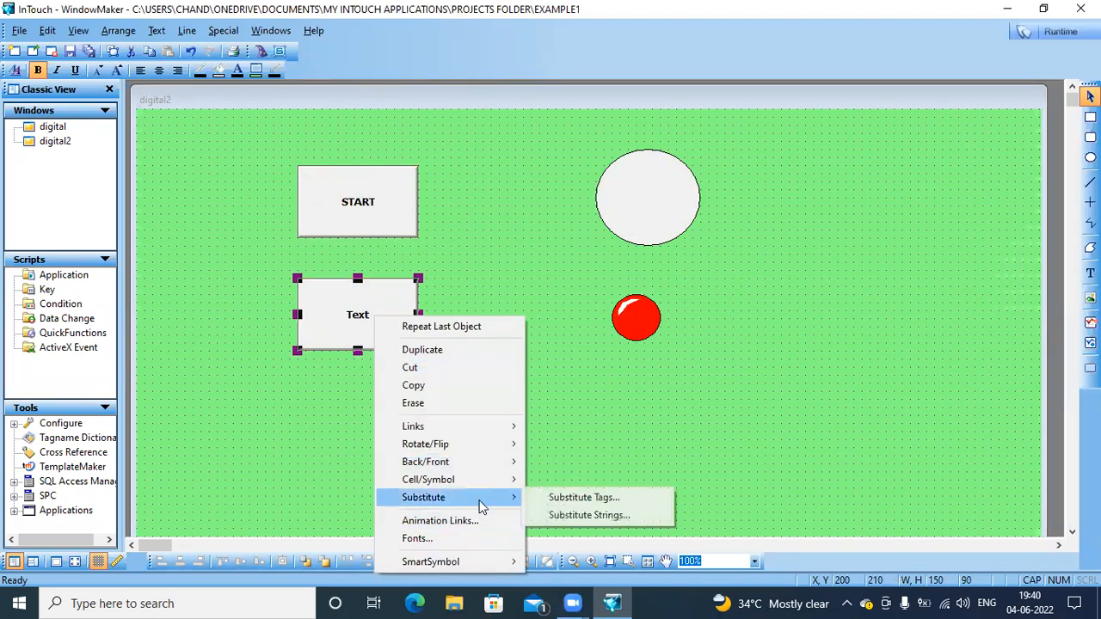
click(588, 516)
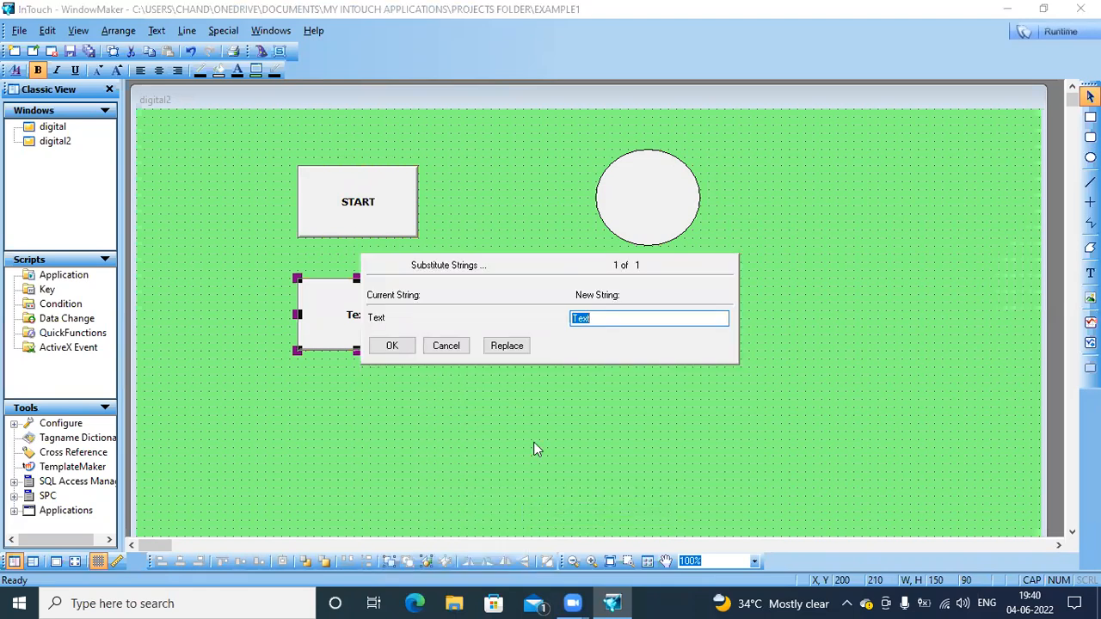
text(STOP)
click(402, 345)
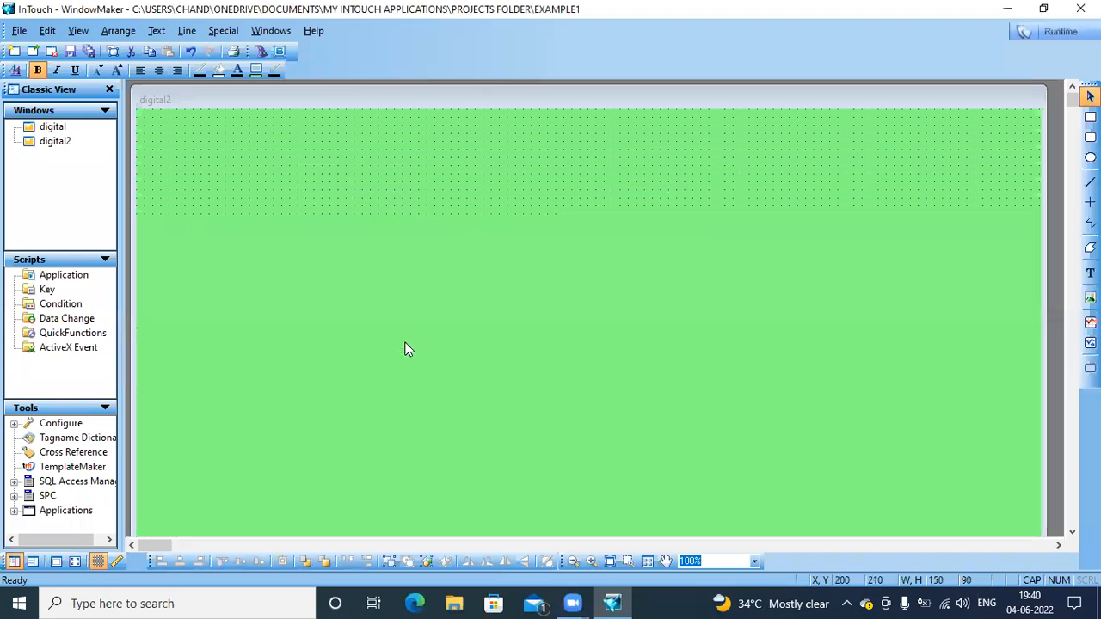
Move the circular light down to X 580, Y 350, leaving room beneath the ellipse
click(492, 314)
click(637, 233)
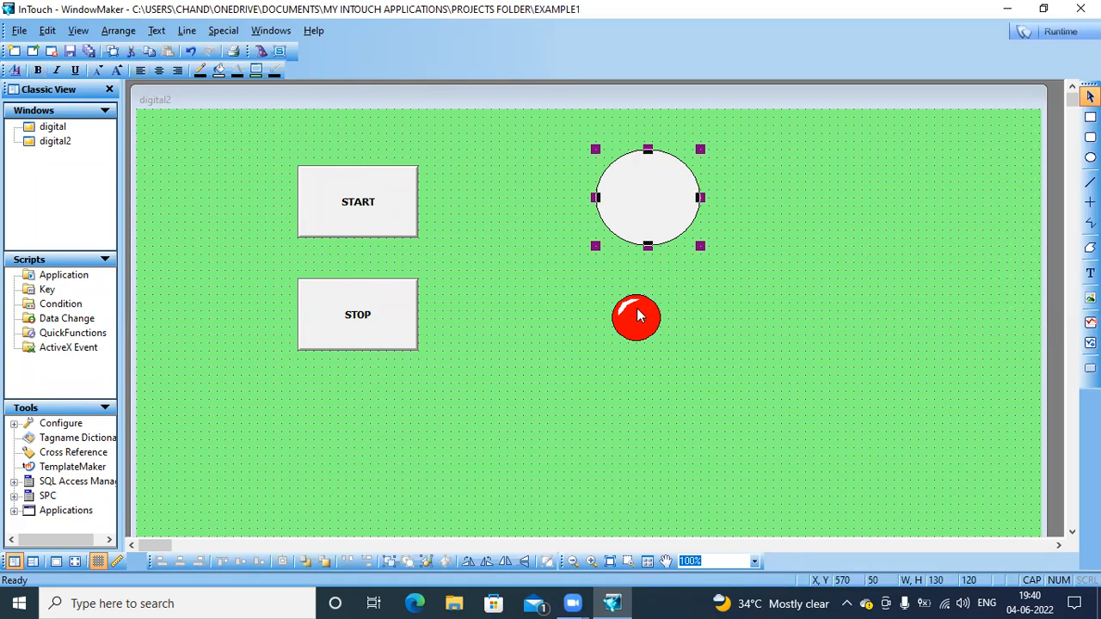
drag(638, 317, 628, 413)
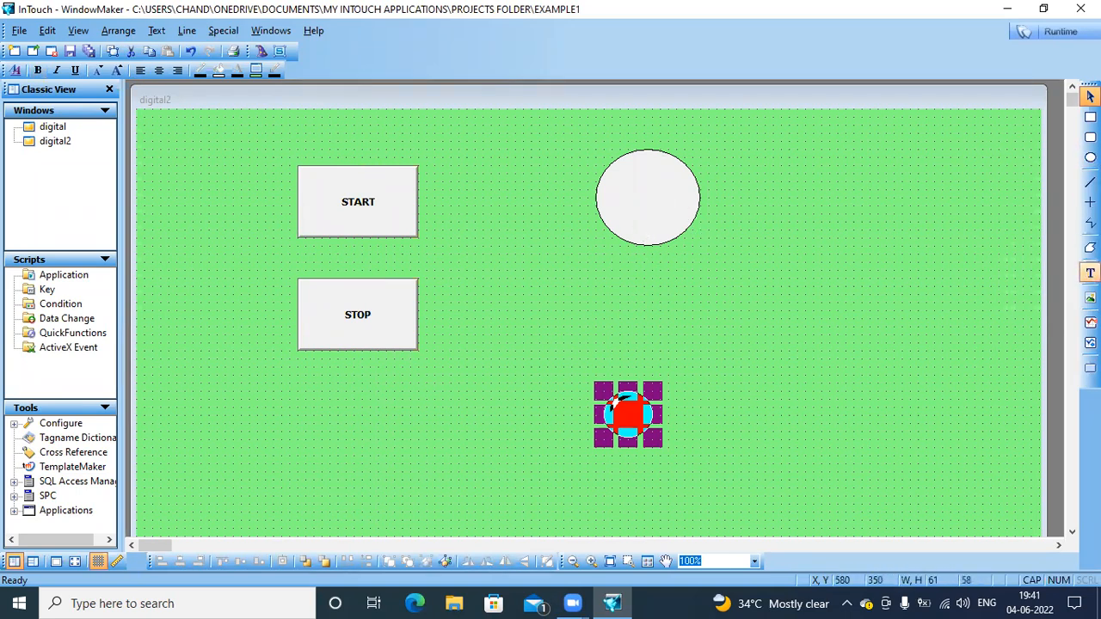
Draw a triangular polygon about 160 by 60 as a base, with its apex inside the lower part of the ellipse
click(1089, 248)
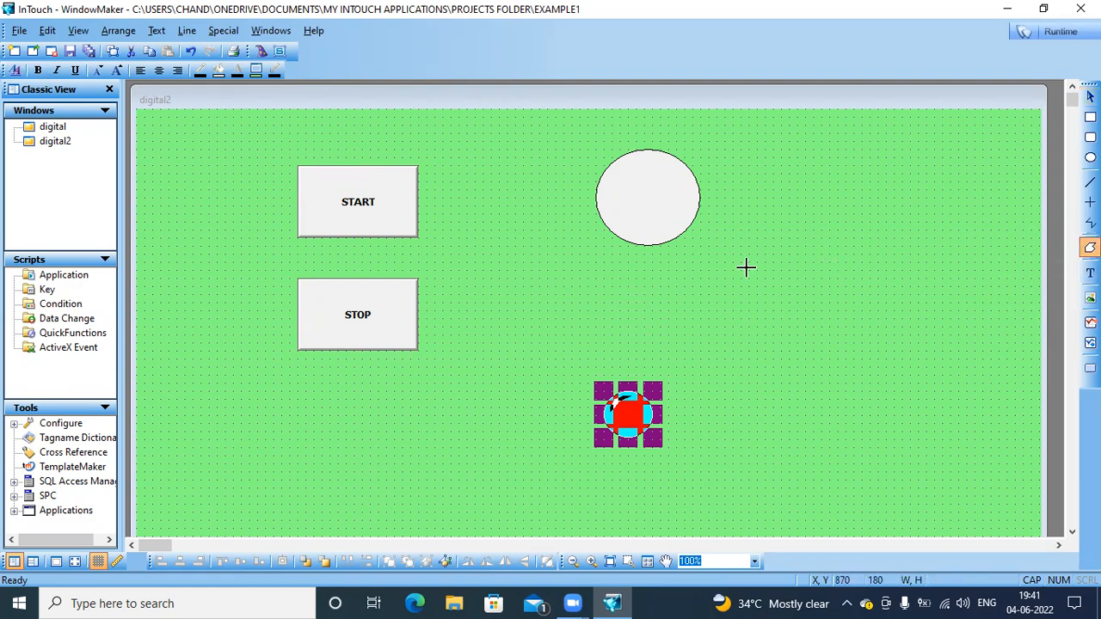
click(646, 223)
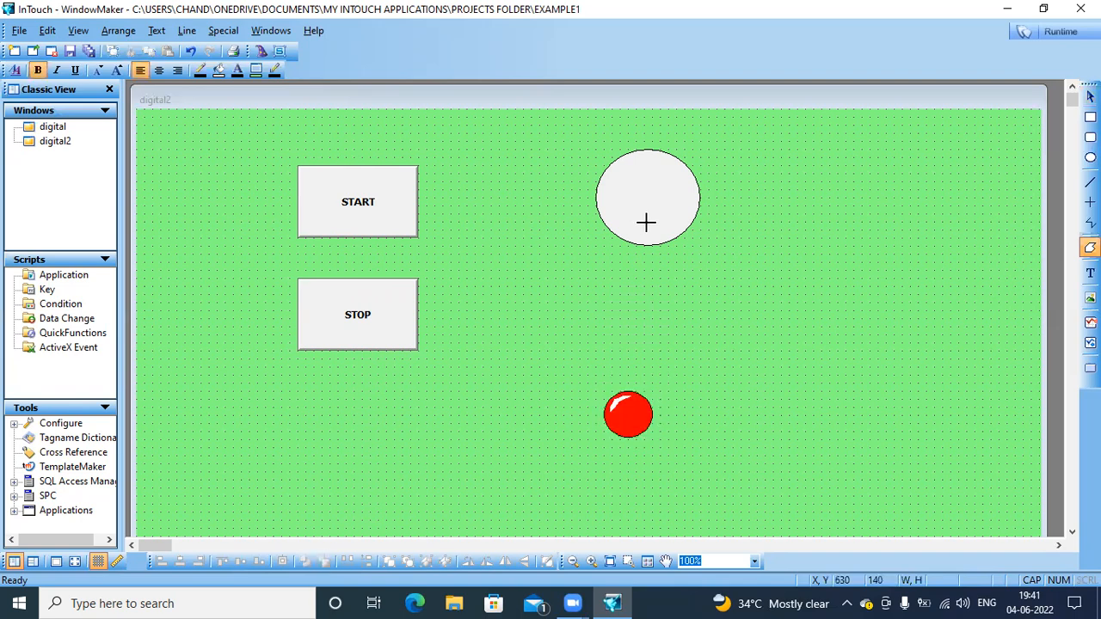
click(590, 269)
click(717, 270)
double_click(644, 223)
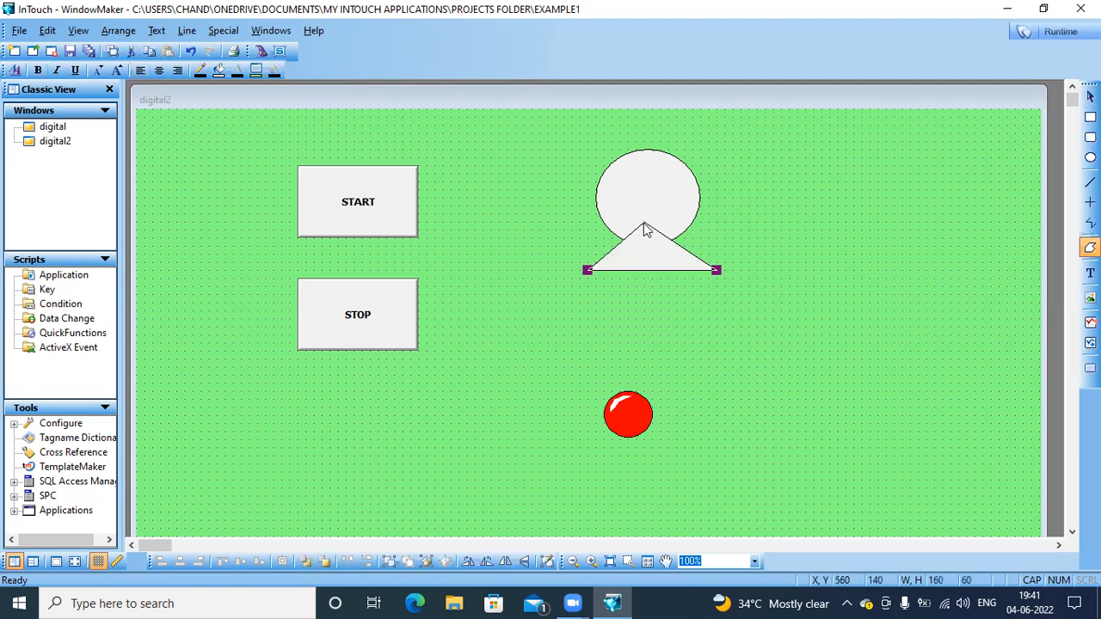
click(651, 291)
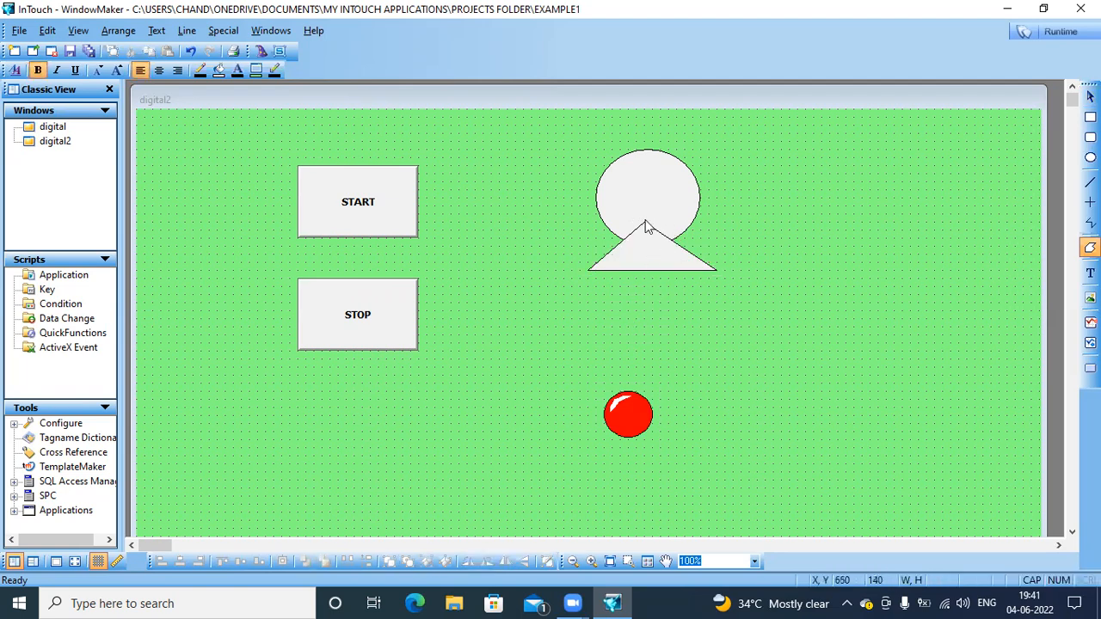
Bring the ellipse in front of the triangular base
click(665, 215)
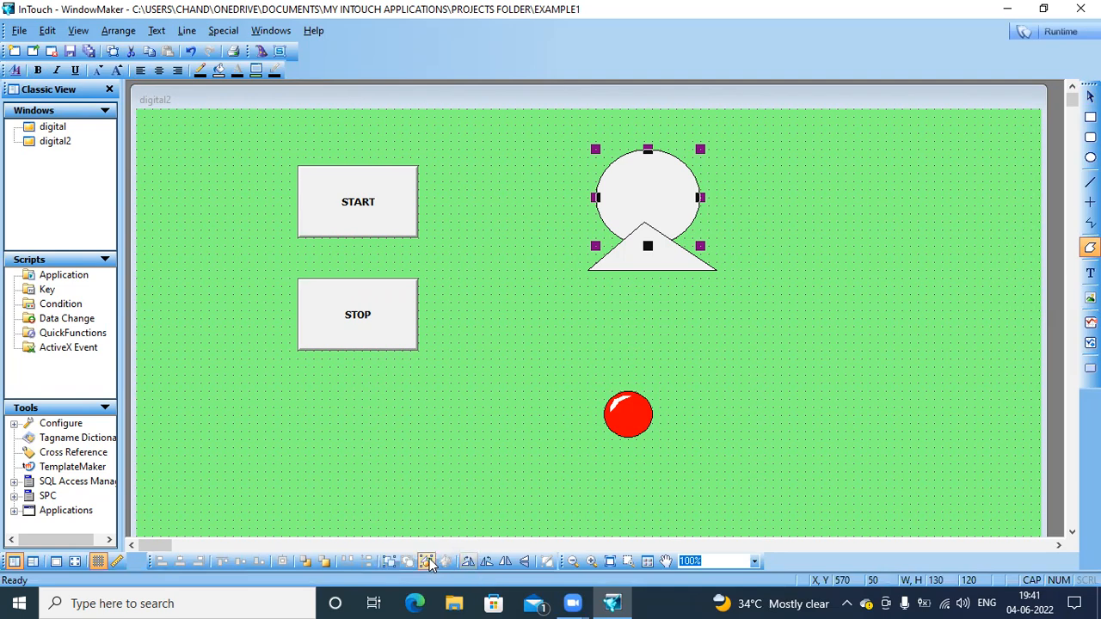
click(325, 562)
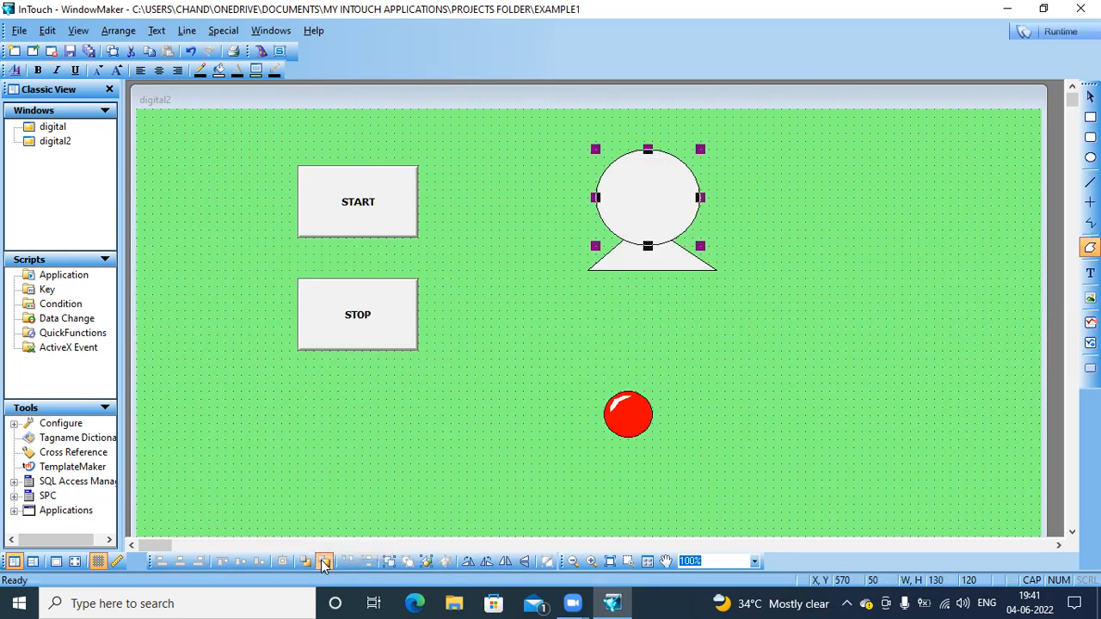
click(787, 182)
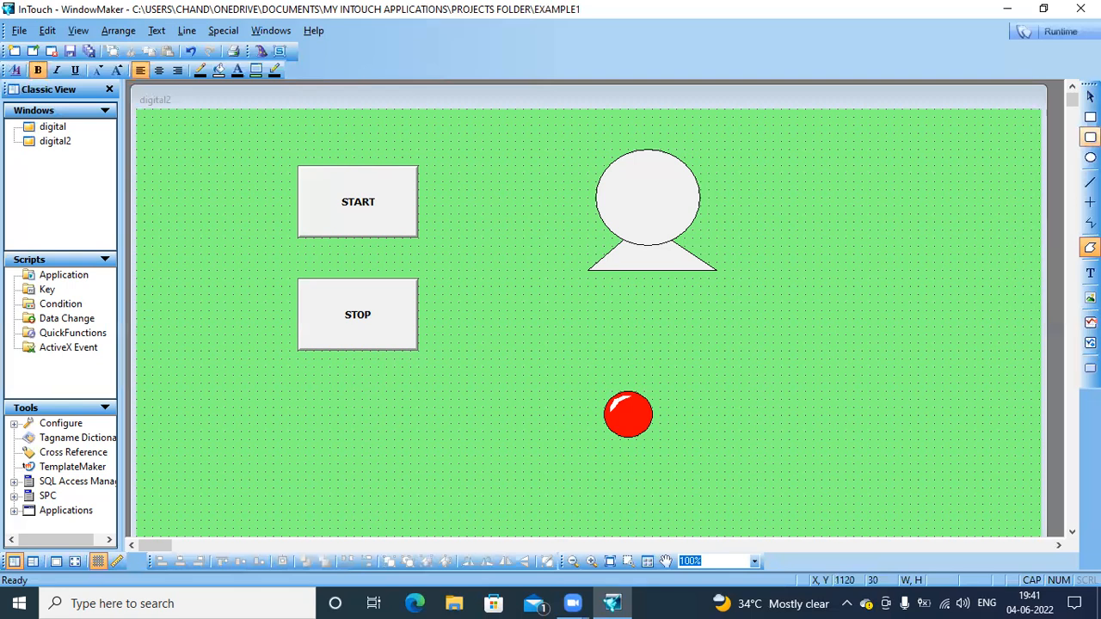
Draw a small rectangle overlapping the ellipse's right edge as a shaft, and bring the ellipse in front of it
click(1090, 116)
drag(685, 182, 733, 213)
click(787, 200)
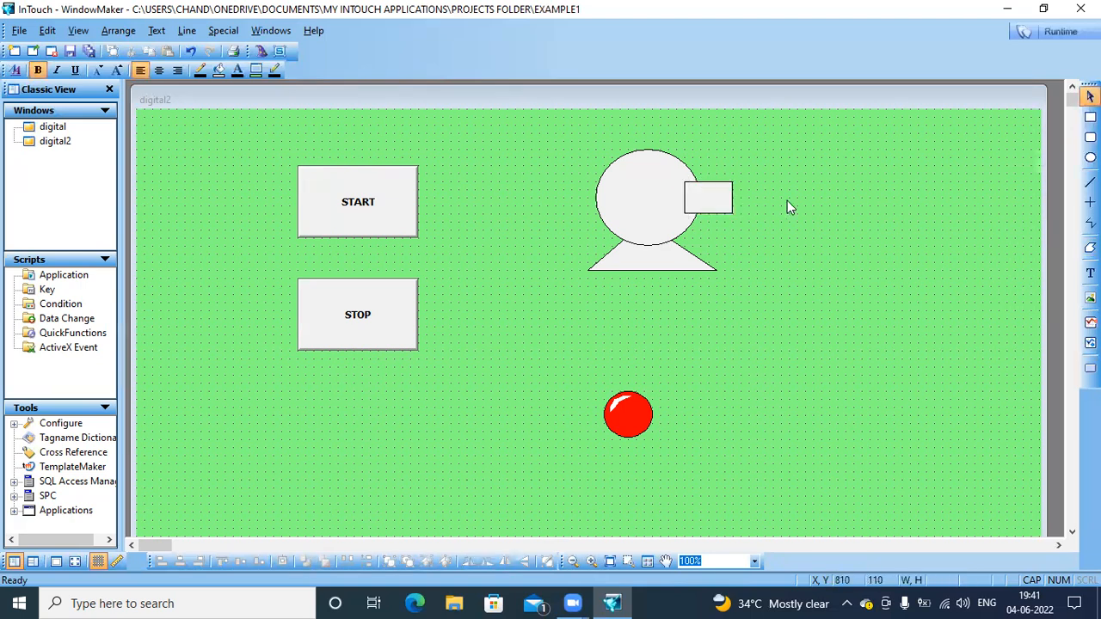
click(610, 197)
click(323, 561)
click(695, 265)
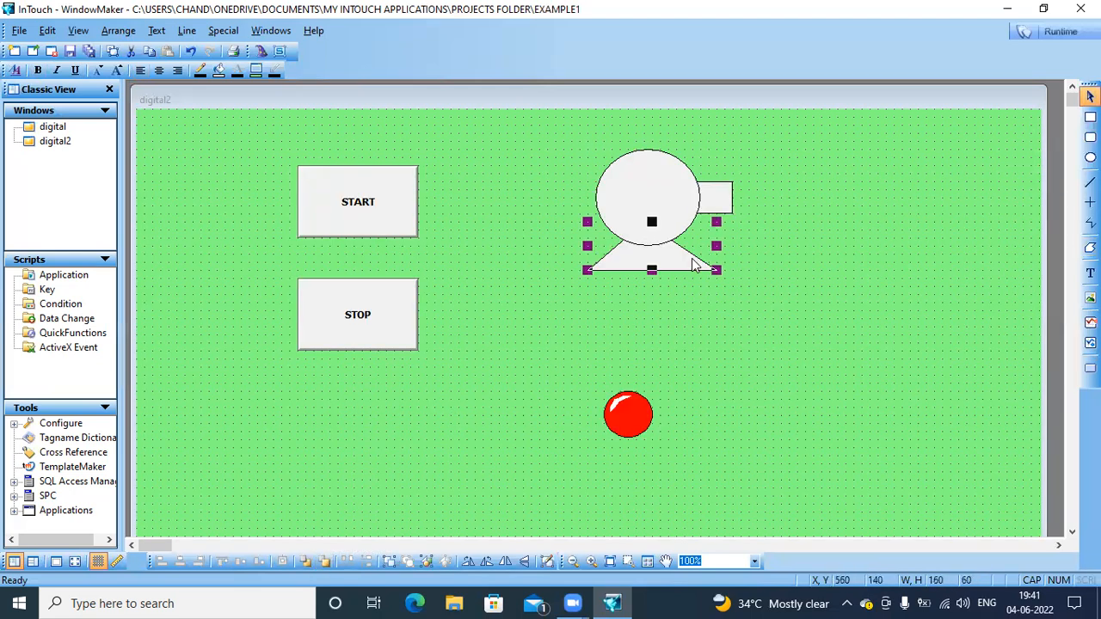
click(700, 305)
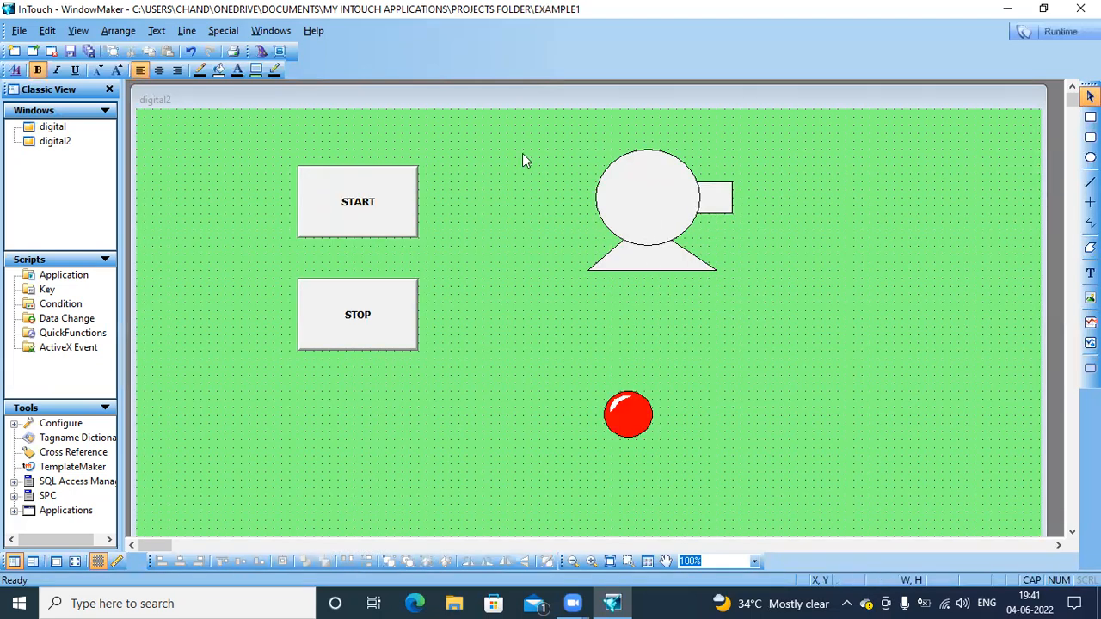
Combine the ellipse, triangular base and shaft rectangle into a single motor symbol
drag(539, 126, 792, 315)
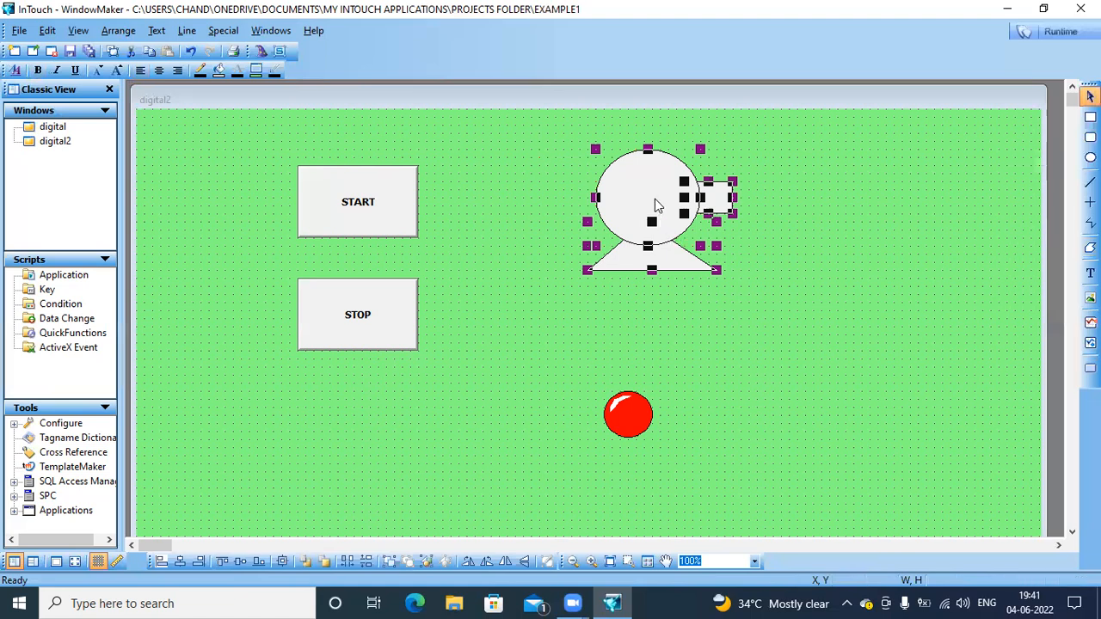
right_click(654, 205)
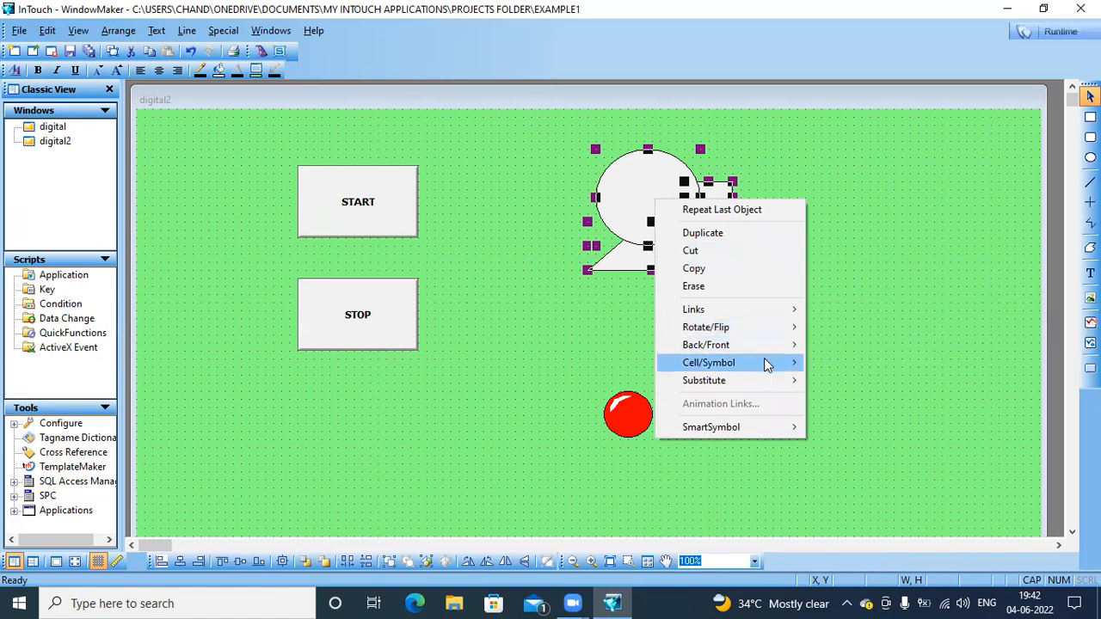
mouse_move(767, 364)
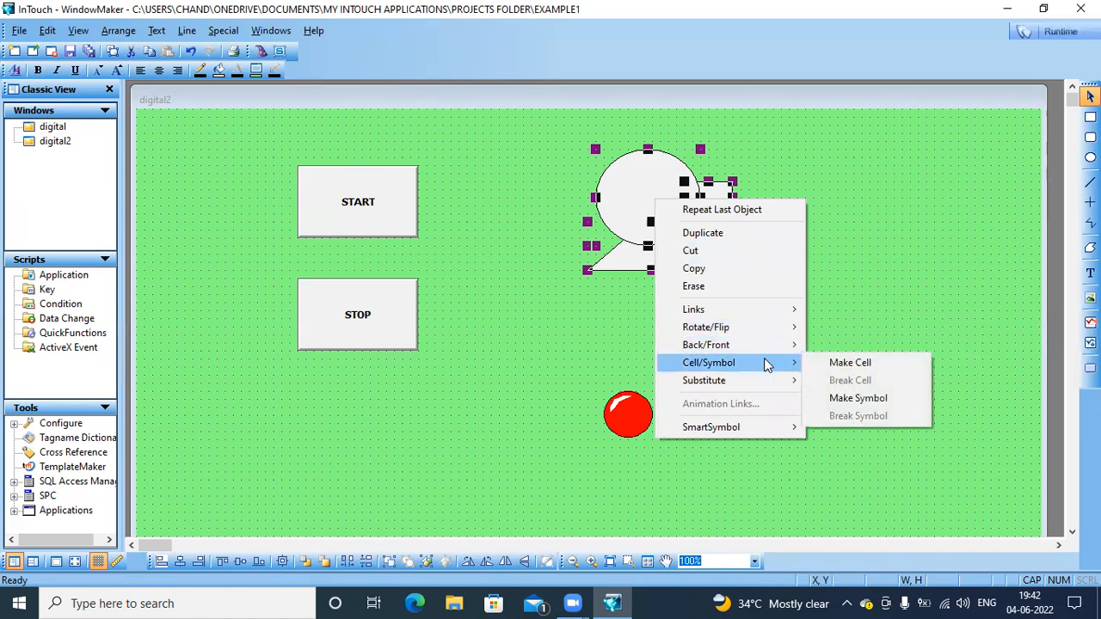
click(905, 400)
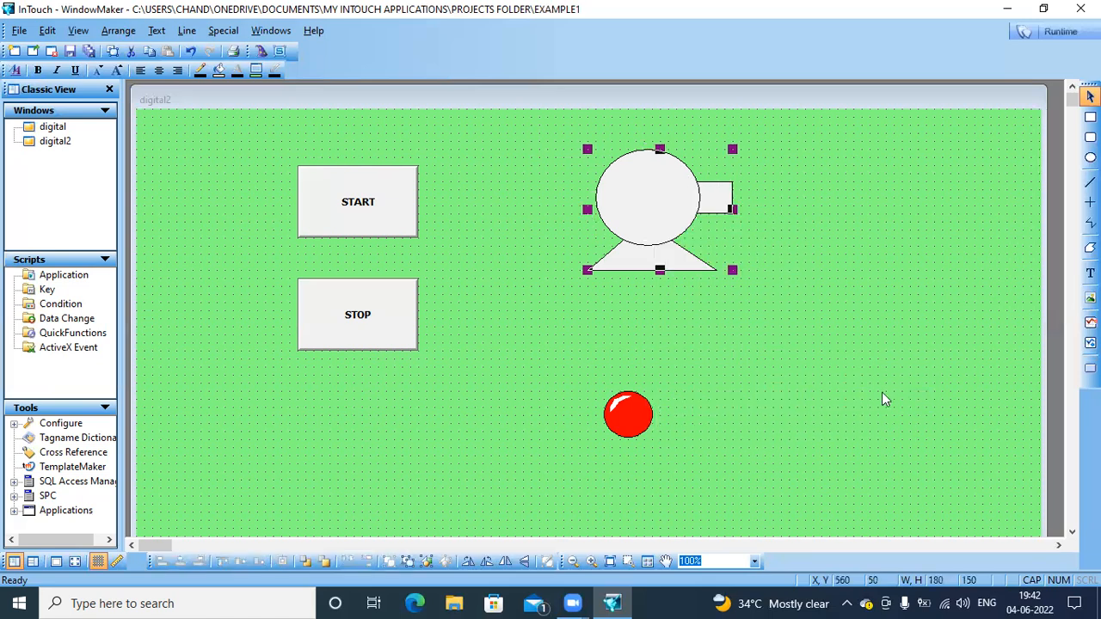
Move the motor symbol to X 530, Y 50 and the circular light up to X 580, Y 260 beneath it
drag(656, 194, 616, 192)
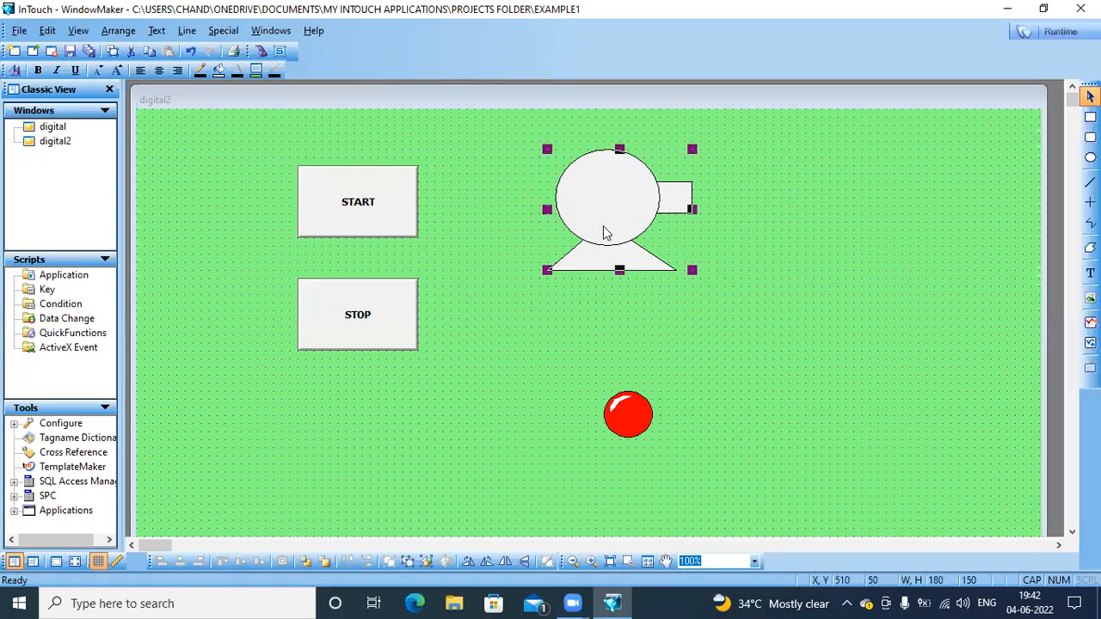
drag(611, 230, 627, 234)
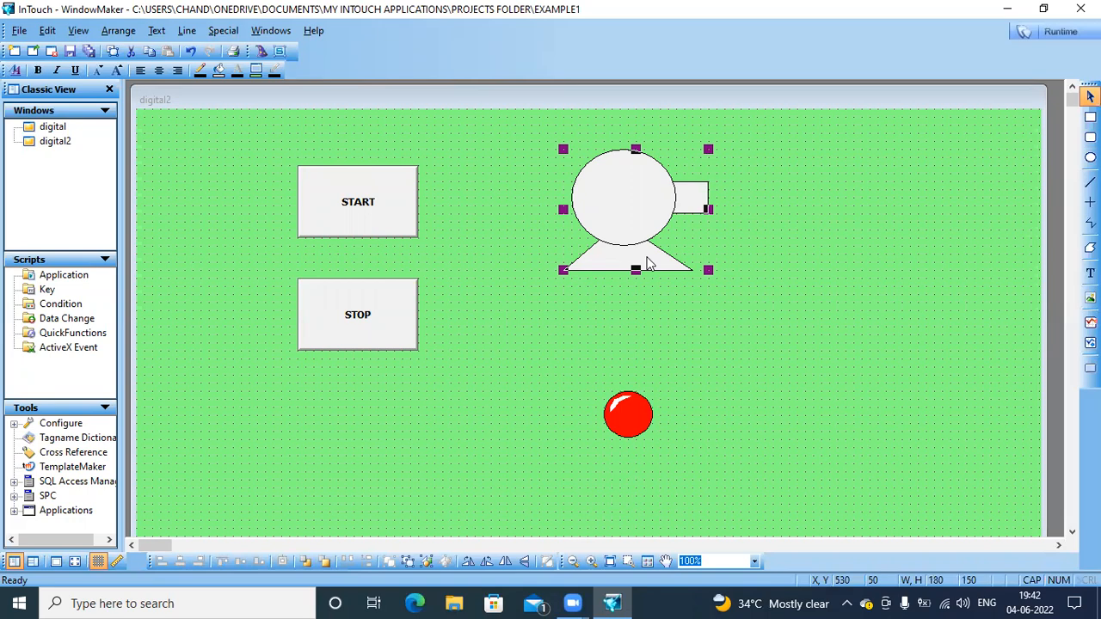
drag(626, 413, 625, 339)
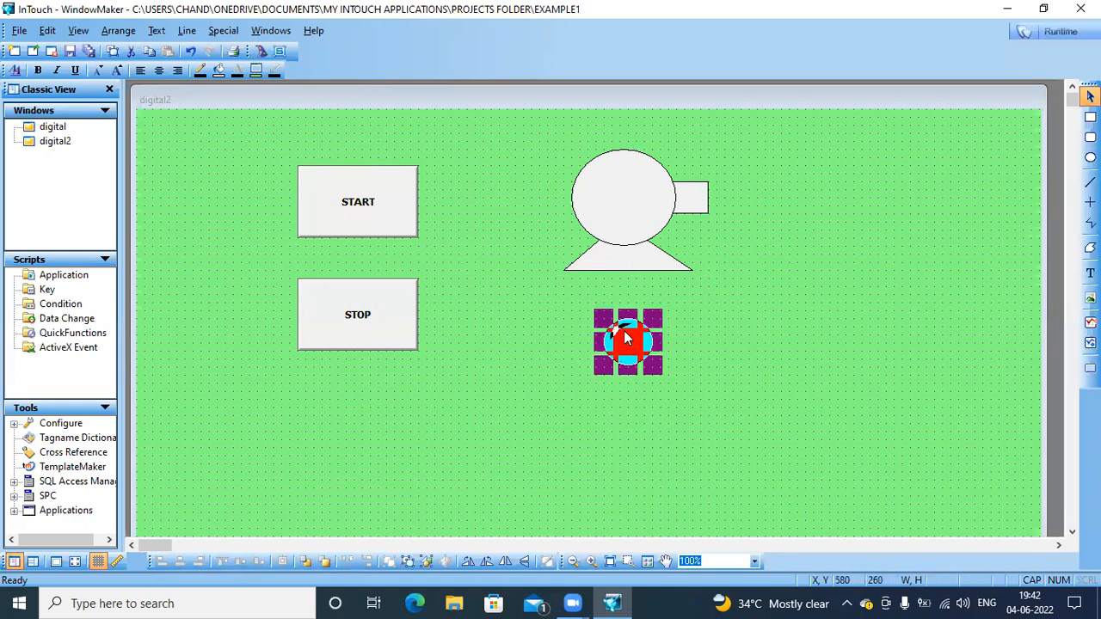
click(566, 421)
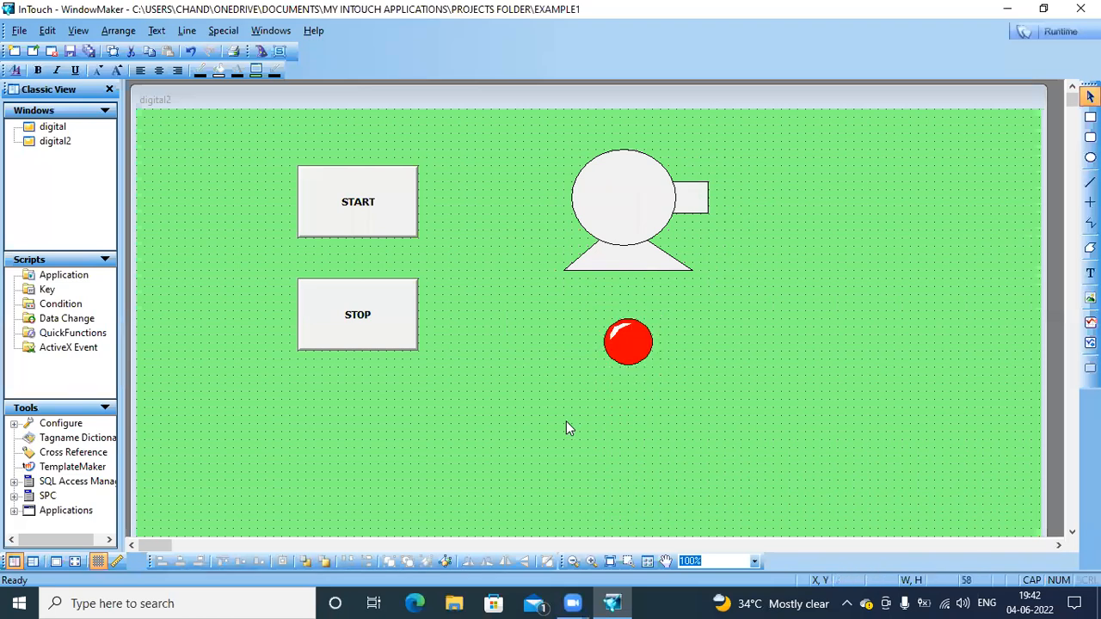
Give the START button a discrete value pushbutton link to tagname sw1 with Direct action, defining sw1 as a Memory Discrete tag
double_click(383, 208)
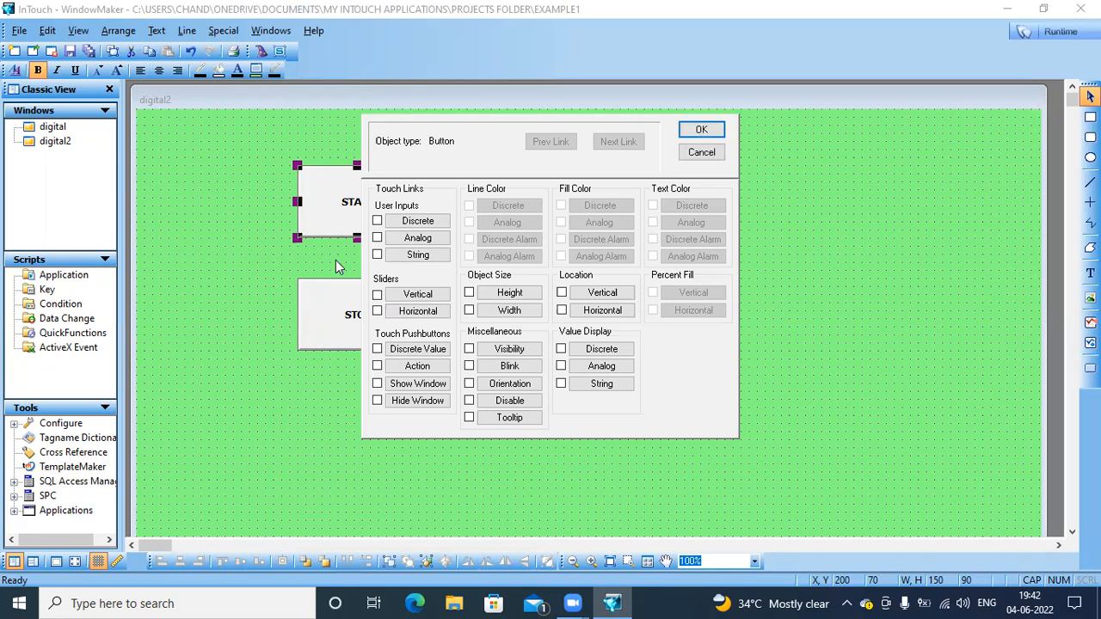
click(378, 349)
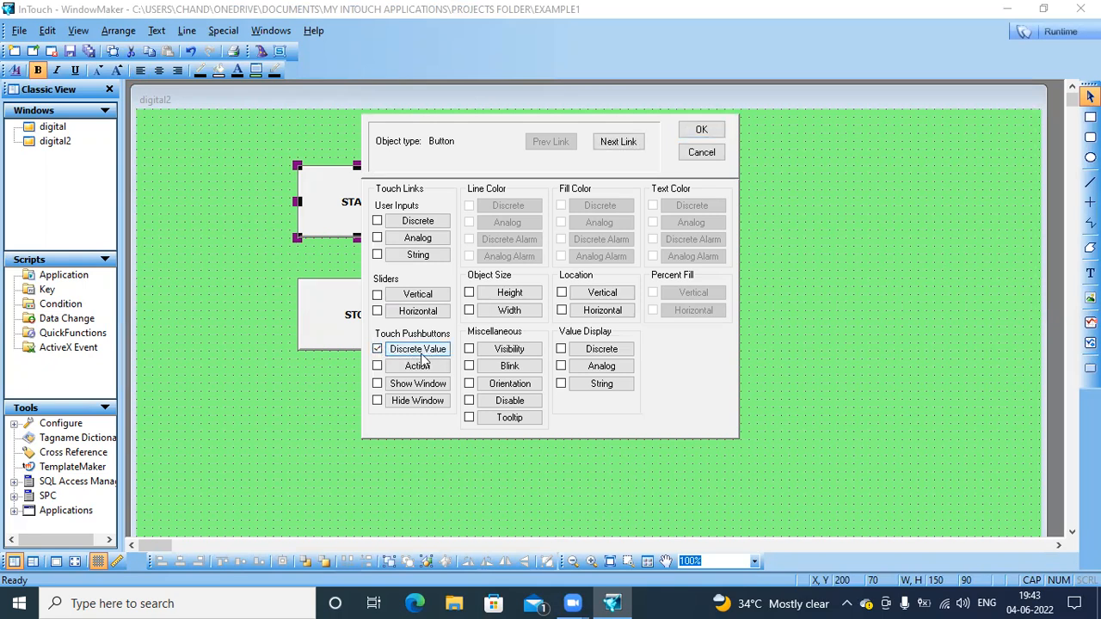
click(436, 356)
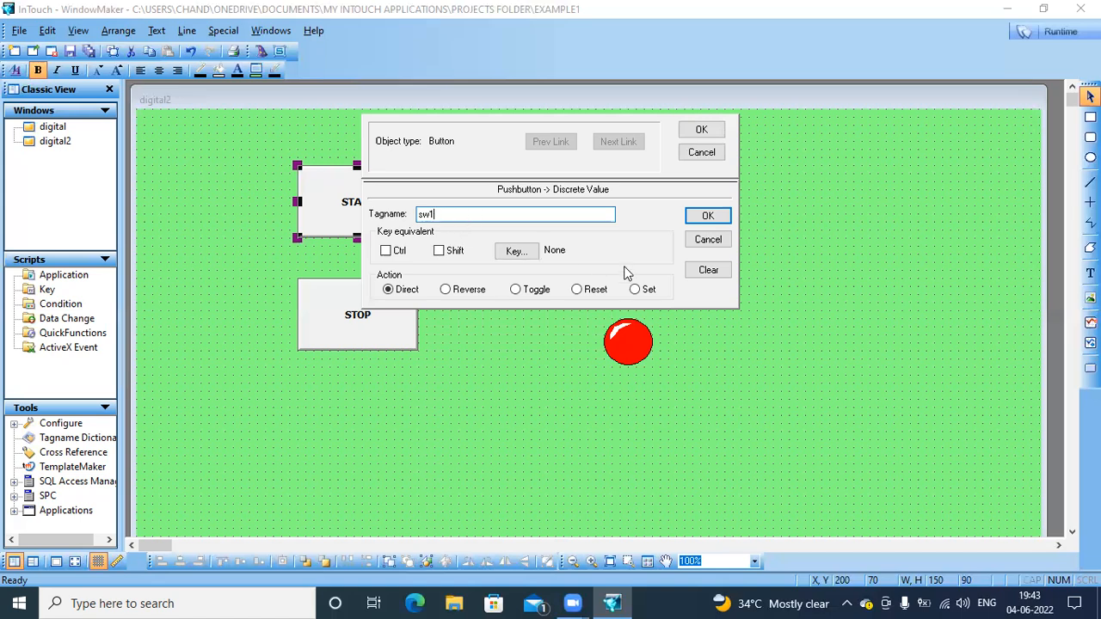
click(707, 216)
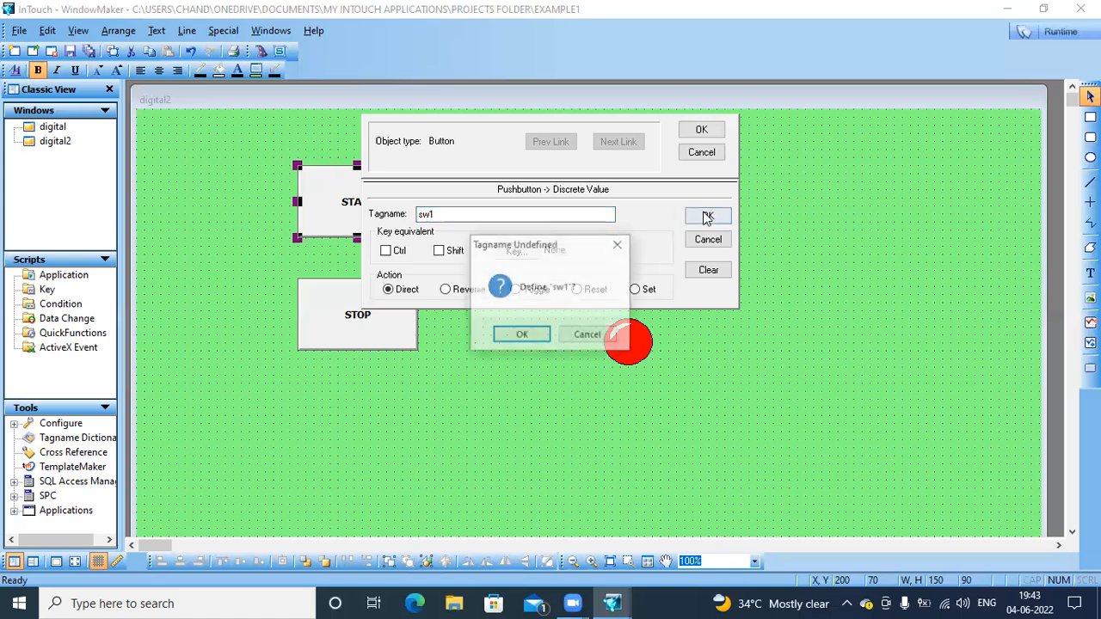
click(522, 336)
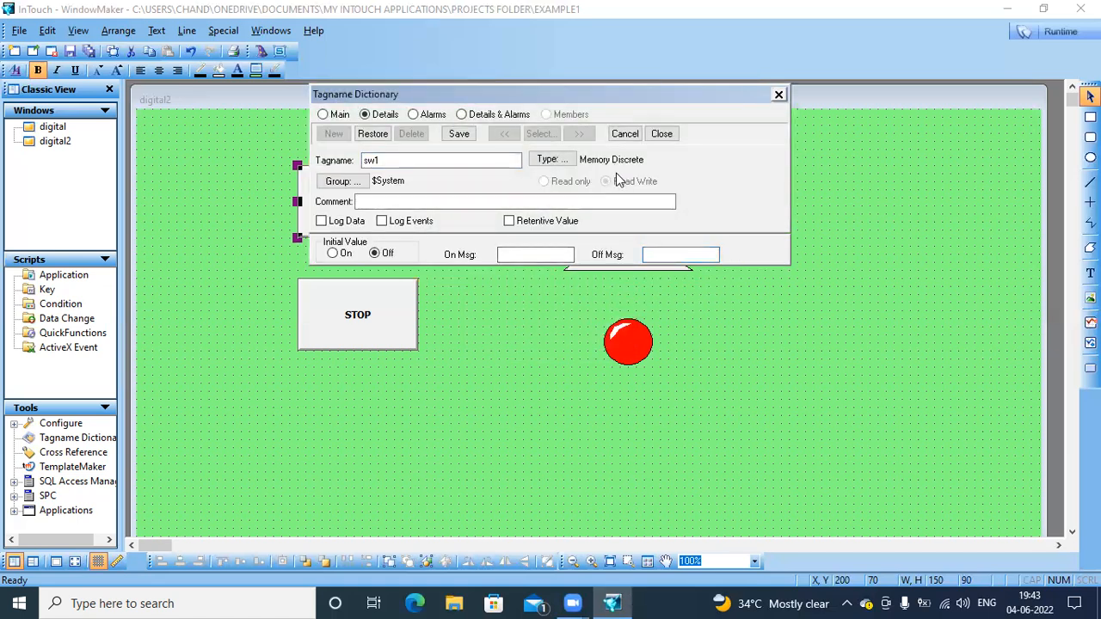
click(461, 134)
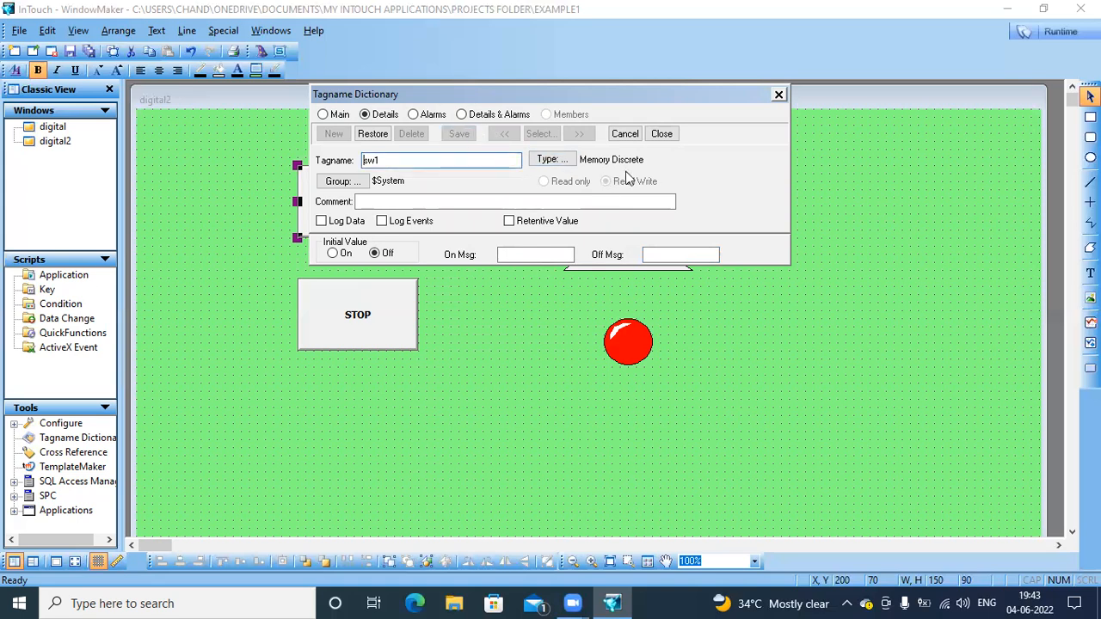
click(667, 138)
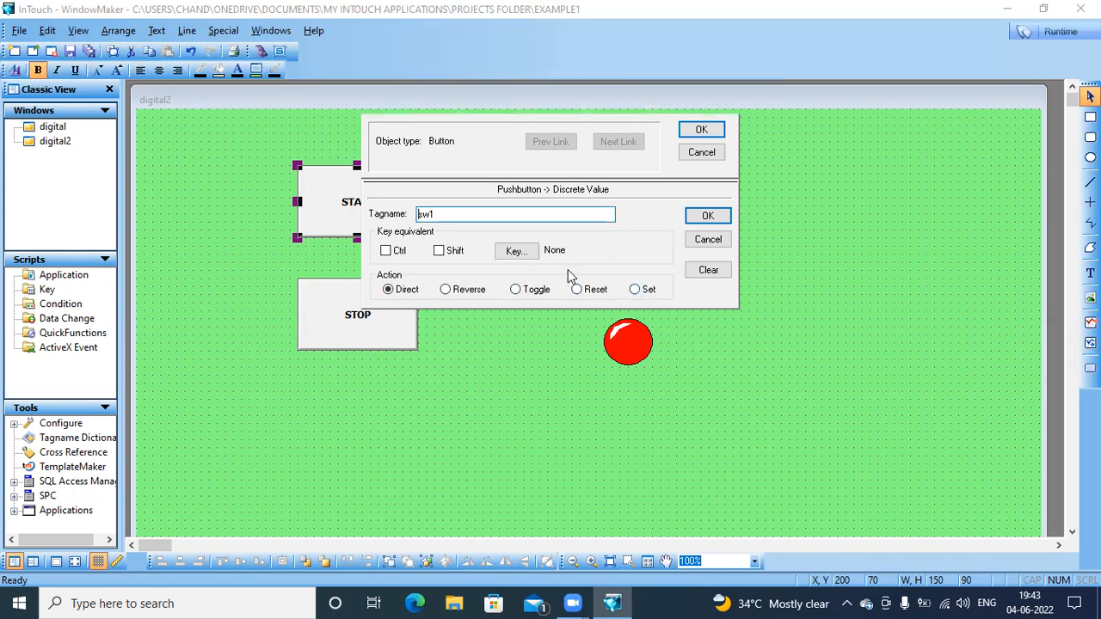
click(707, 217)
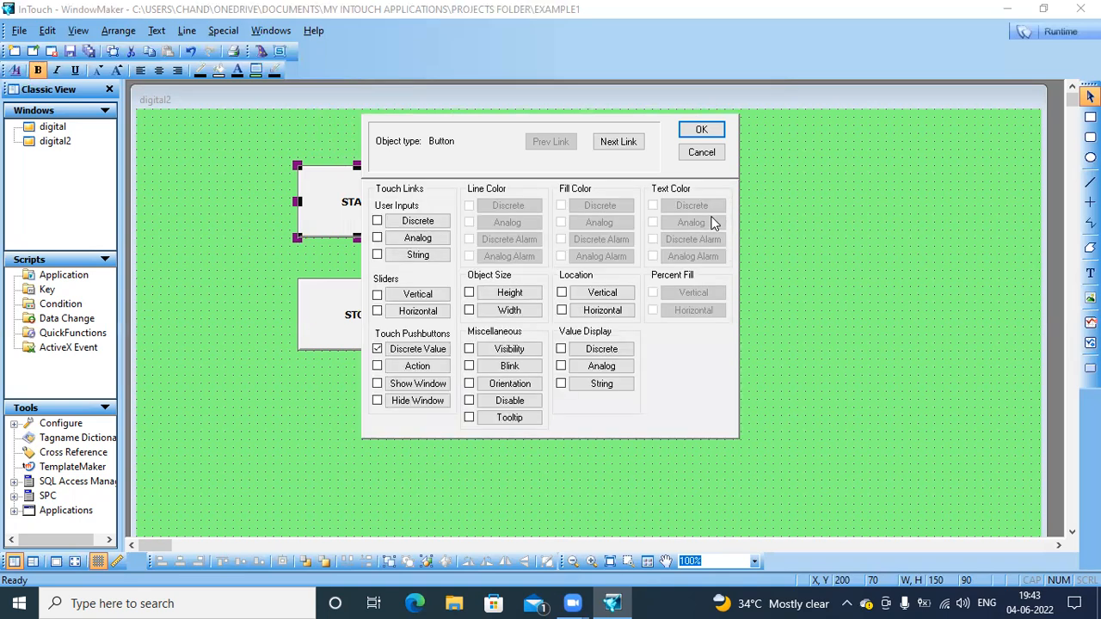
click(713, 129)
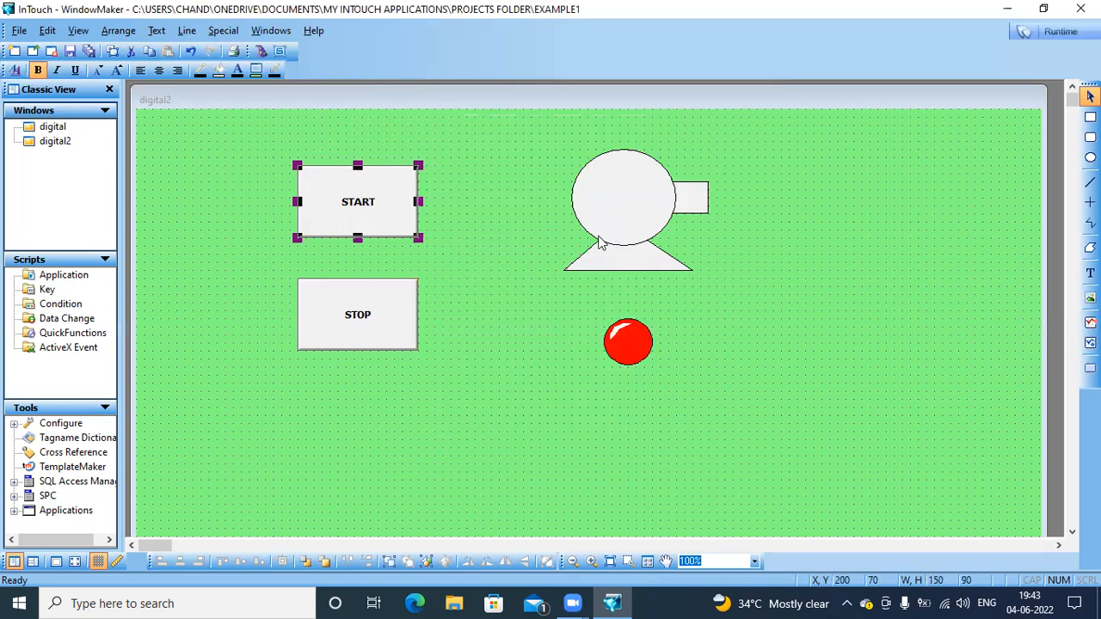
Add a discrete fill color link to the motor symbol with expression sw1, green for on and red for off
double_click(630, 214)
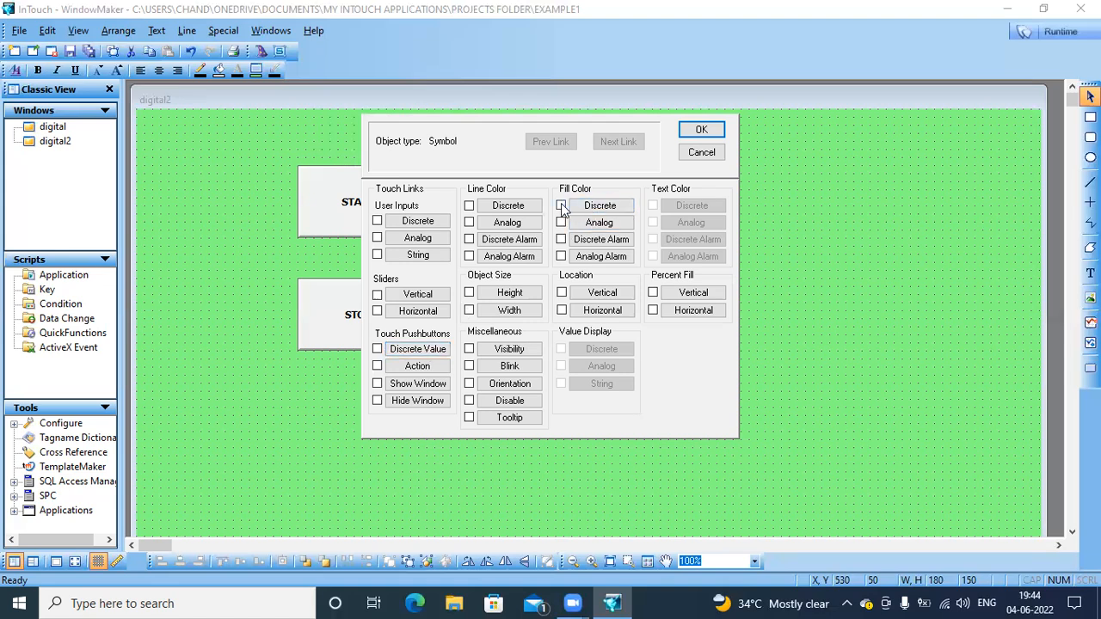
click(589, 208)
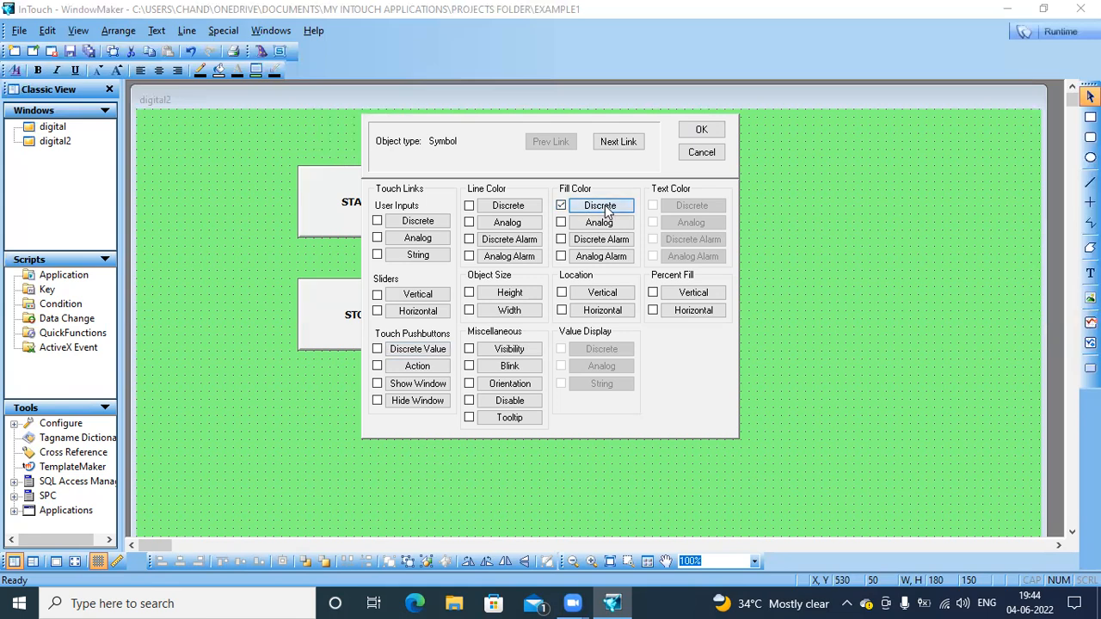
click(605, 205)
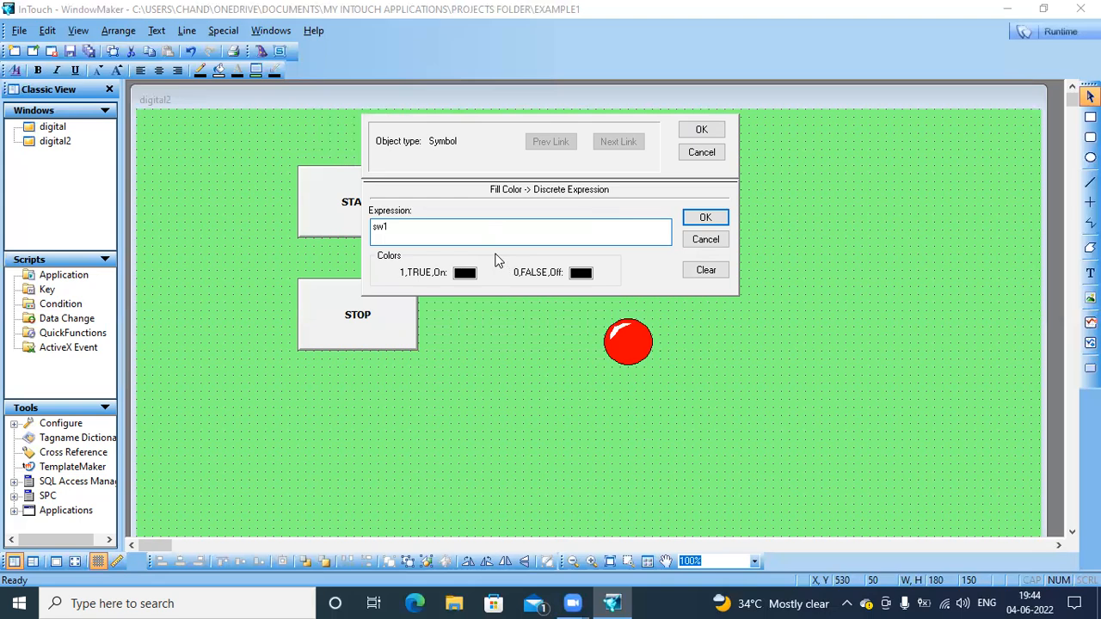
click(463, 273)
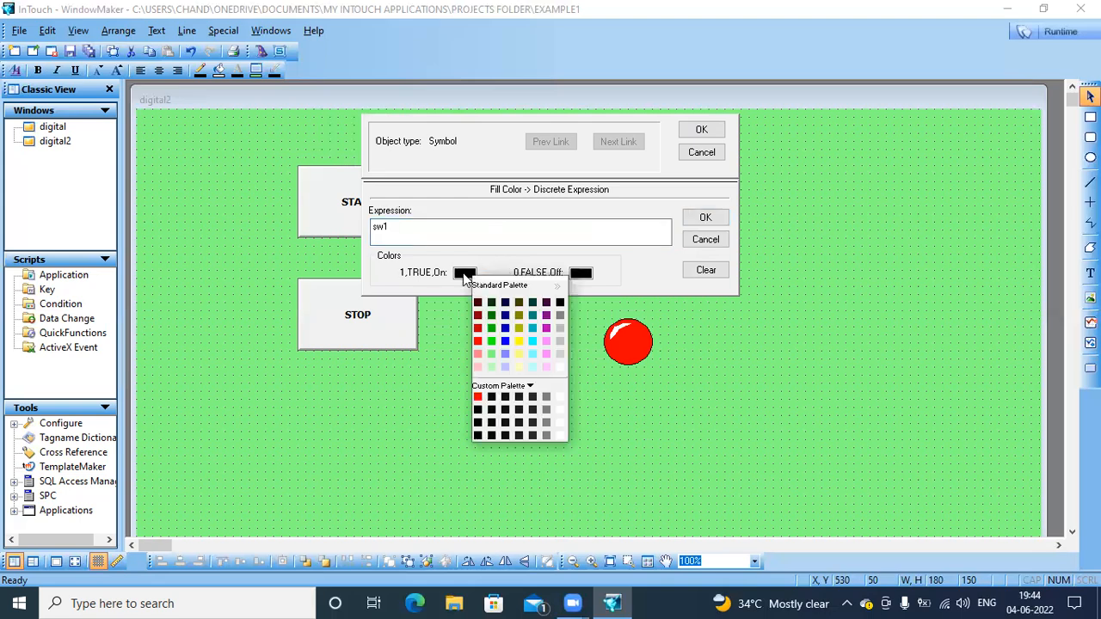
click(493, 342)
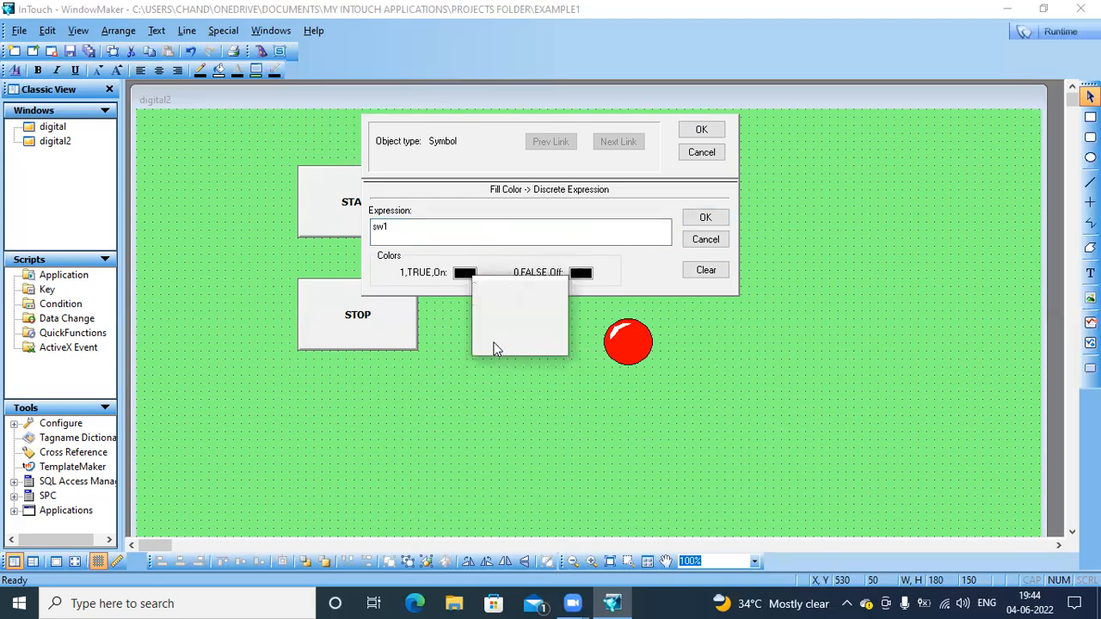
click(588, 281)
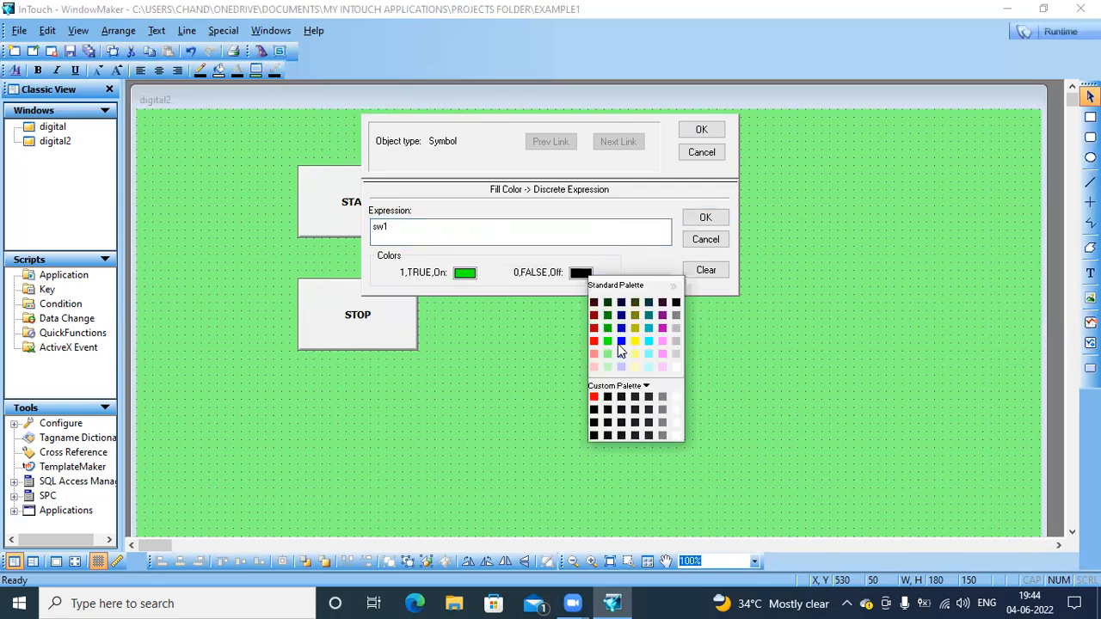
click(595, 343)
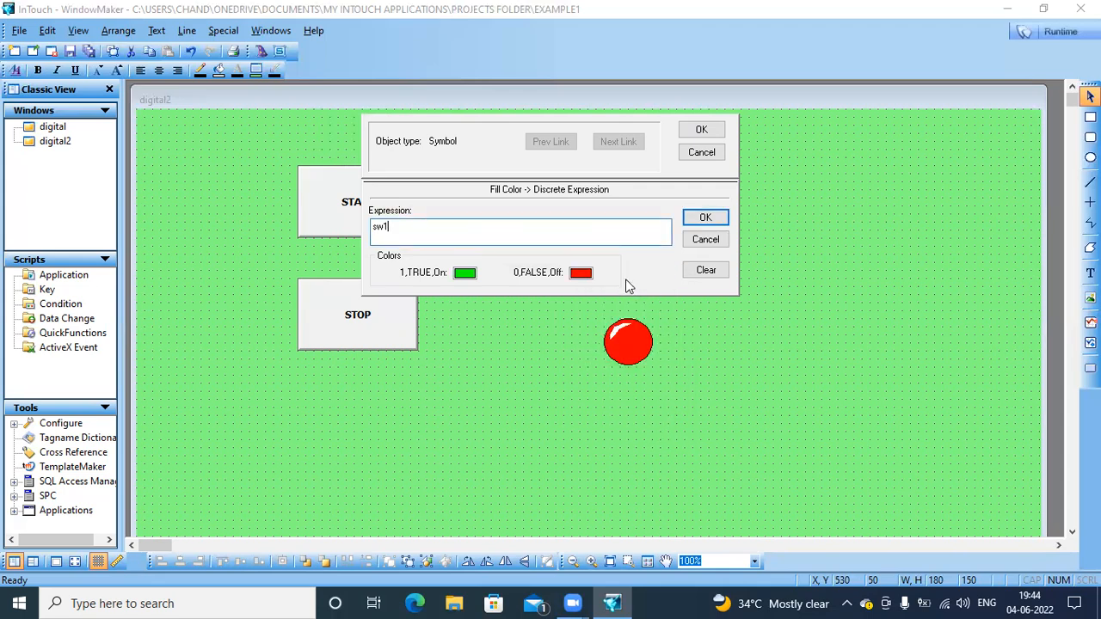
click(701, 220)
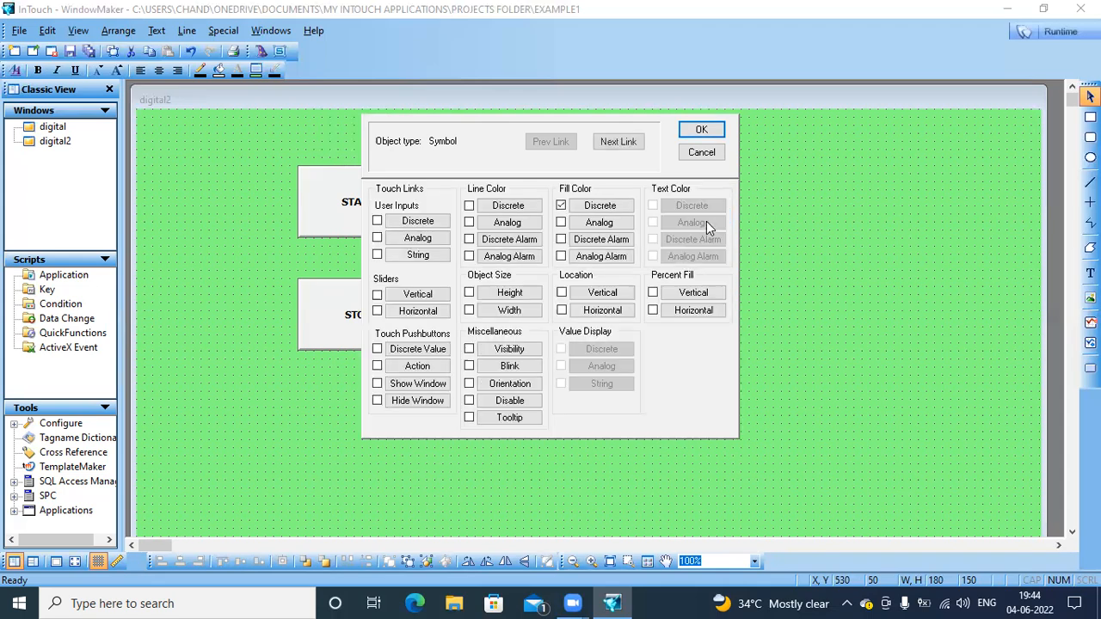
click(704, 130)
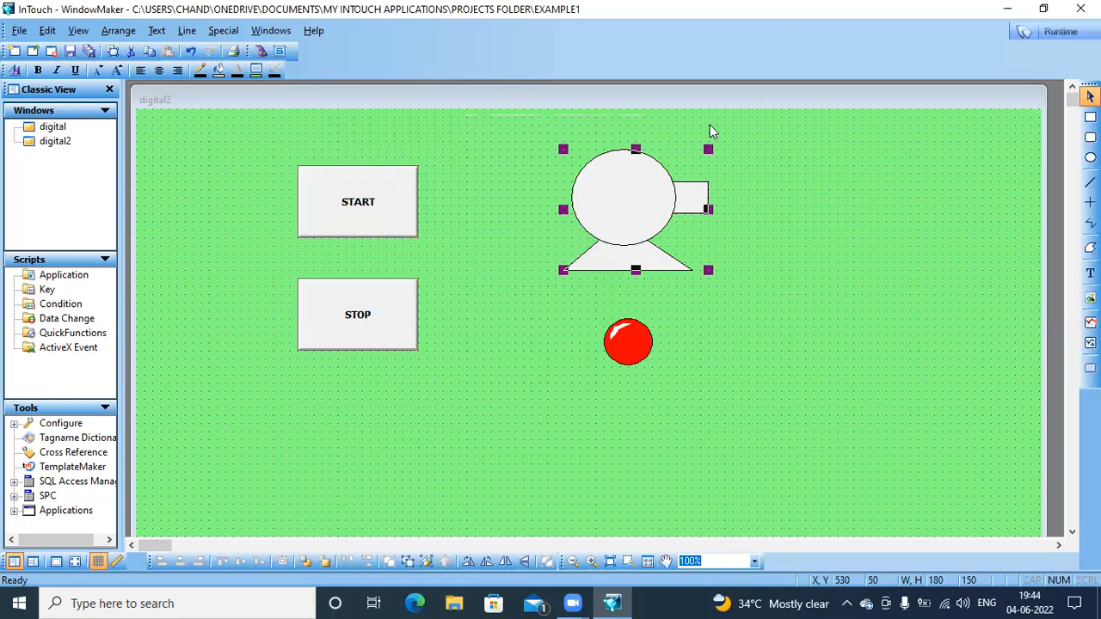
Set the circular light's expression to sw1
double_click(633, 346)
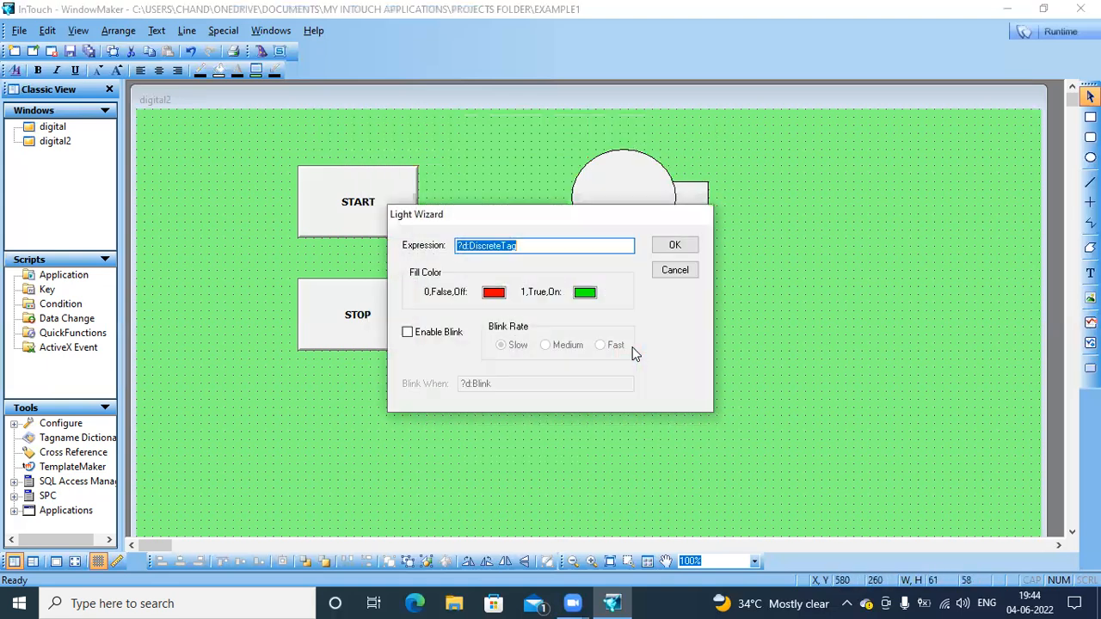
text(sw1)
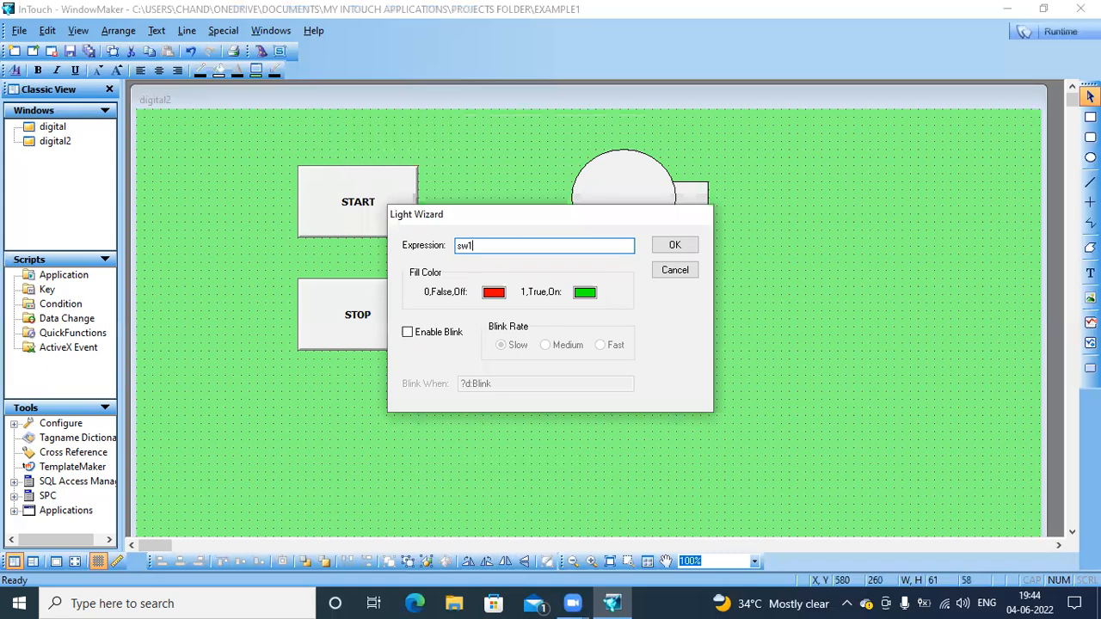
click(676, 246)
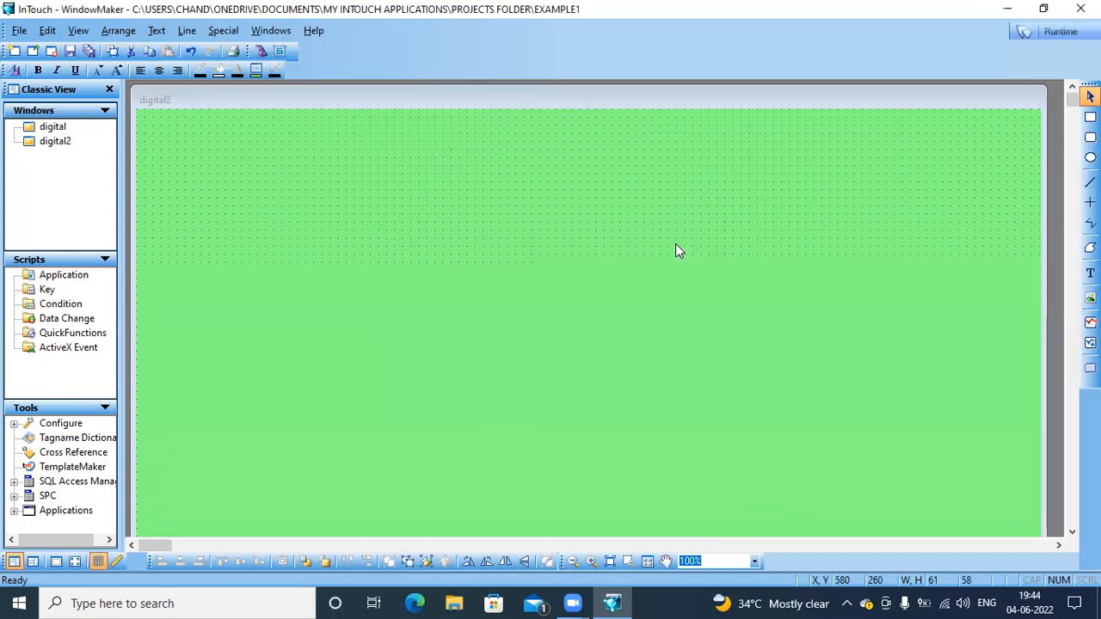
Save all windows and close the digital window, keeping digital2 open
click(89, 52)
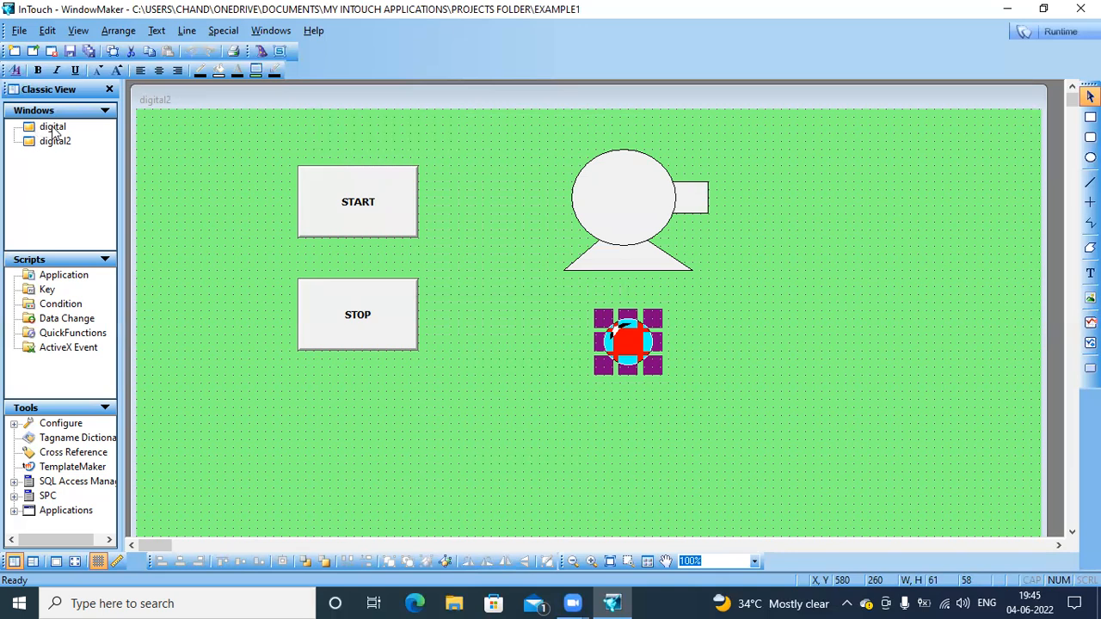
right_click(37, 131)
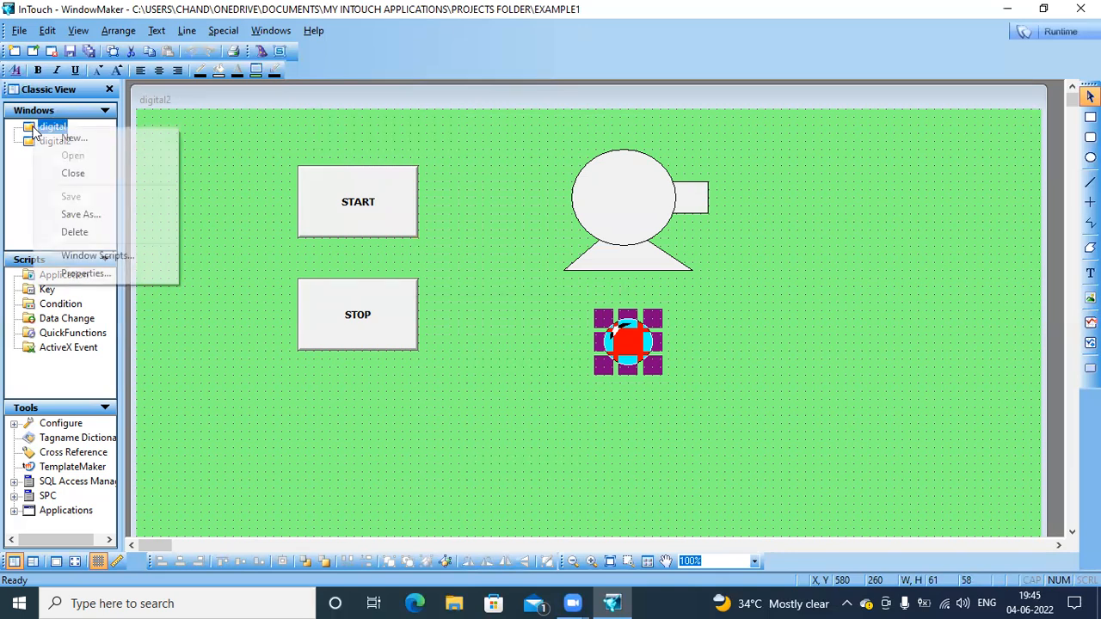
click(81, 173)
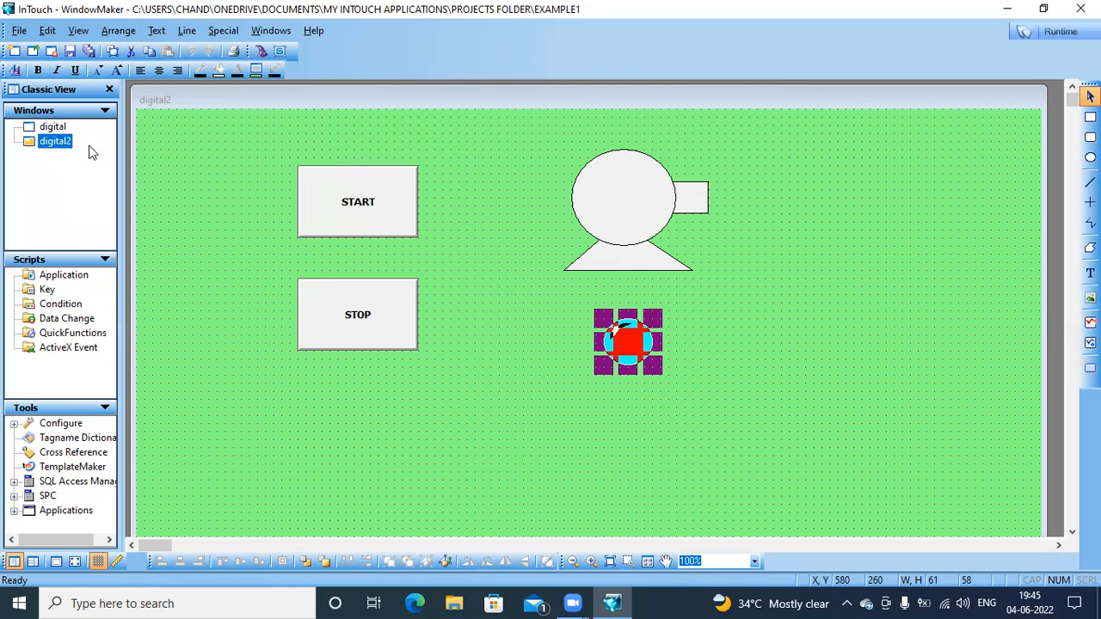
Switch to WindowViewer runtime and test how the START button controls the motor symbol and light
click(1063, 35)
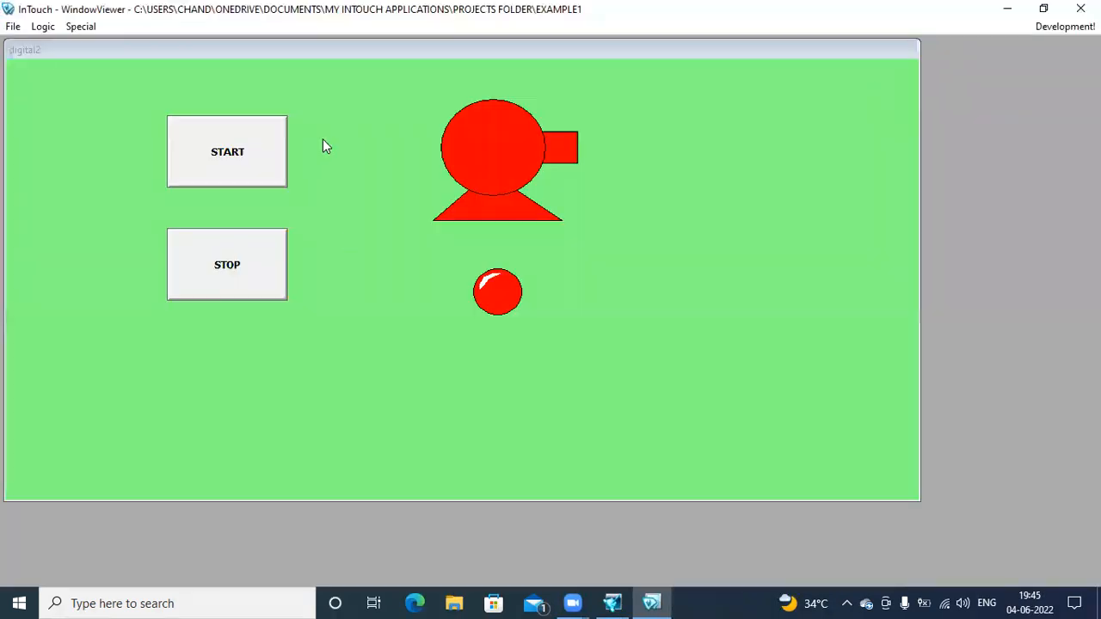
click(253, 178)
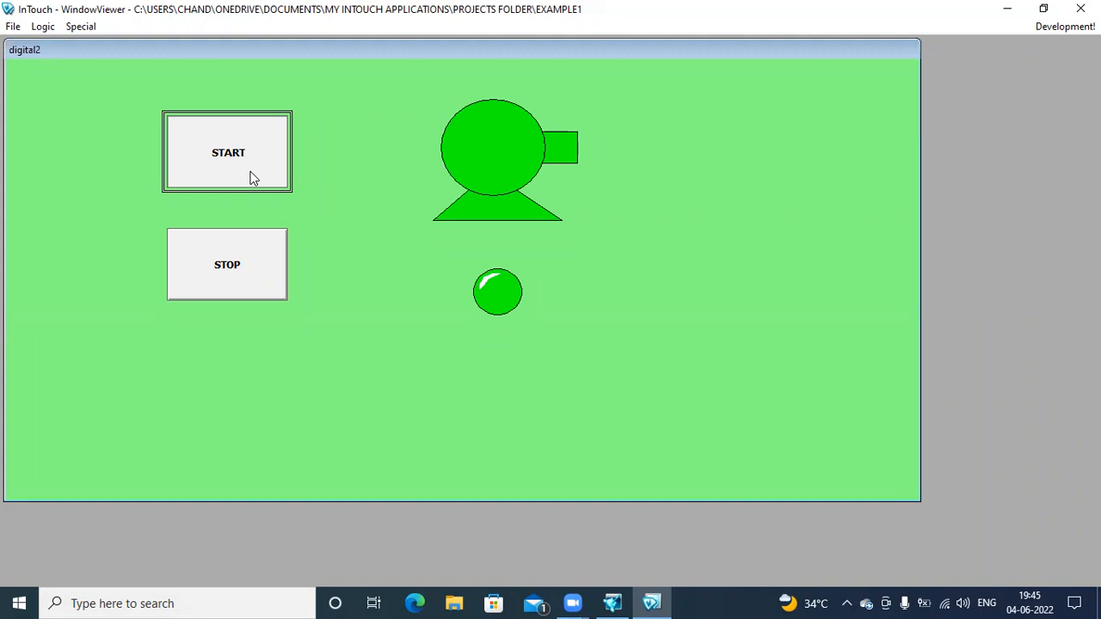
click(253, 178)
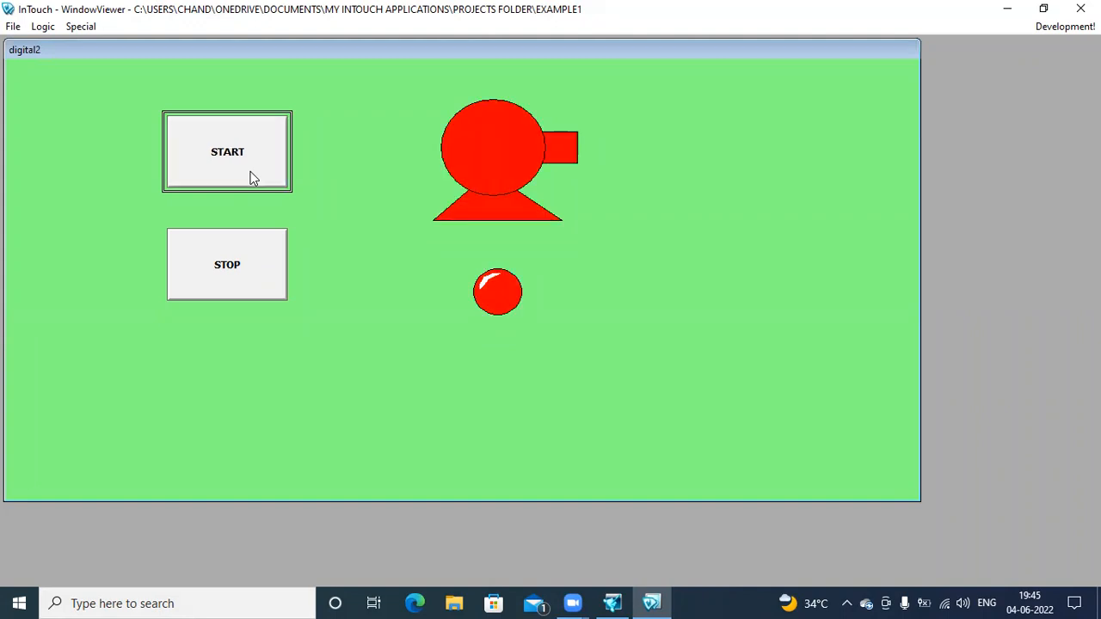
Operate the START button twice more in runtime to check the motor and light response, and return to development mode
click(253, 178)
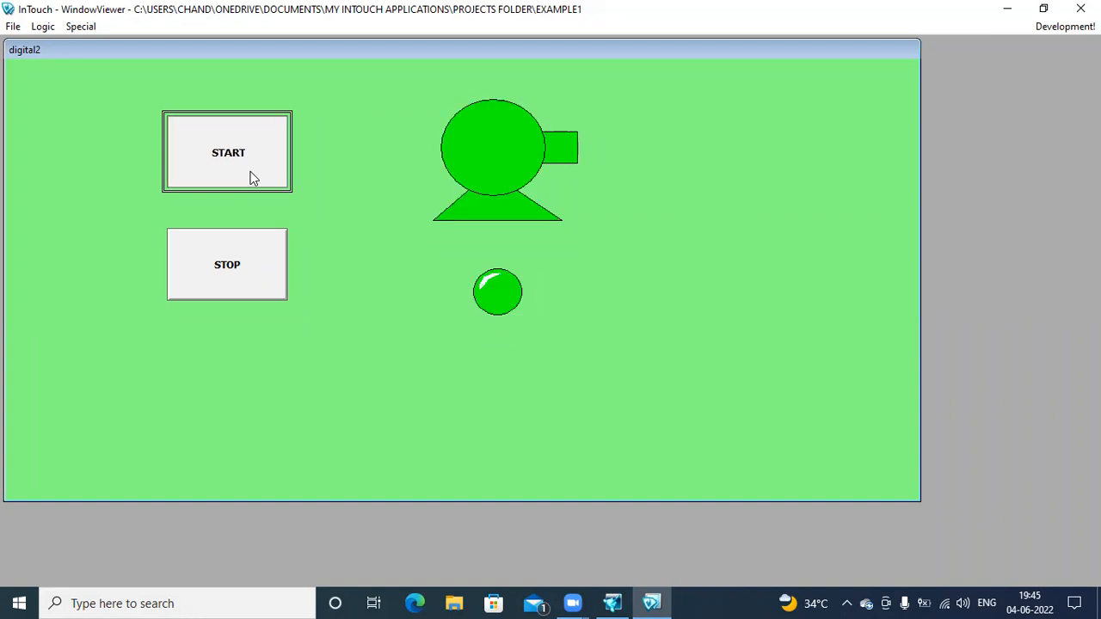
click(253, 178)
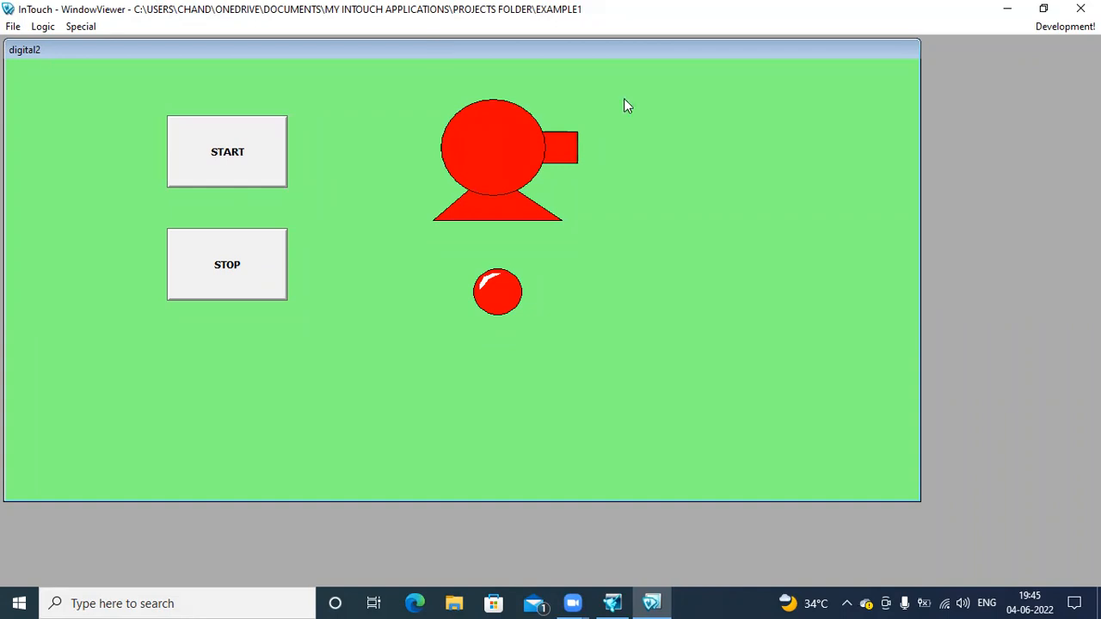
click(1067, 27)
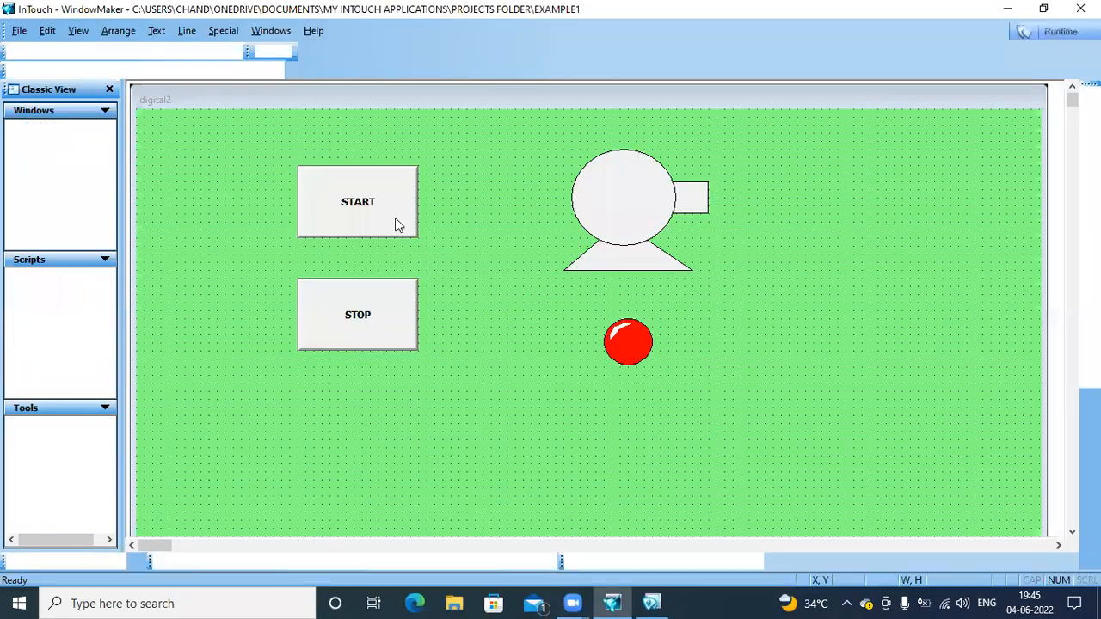
Change the START button's discrete value pushbutton action to Reverse, using tag sw1
double_click(385, 228)
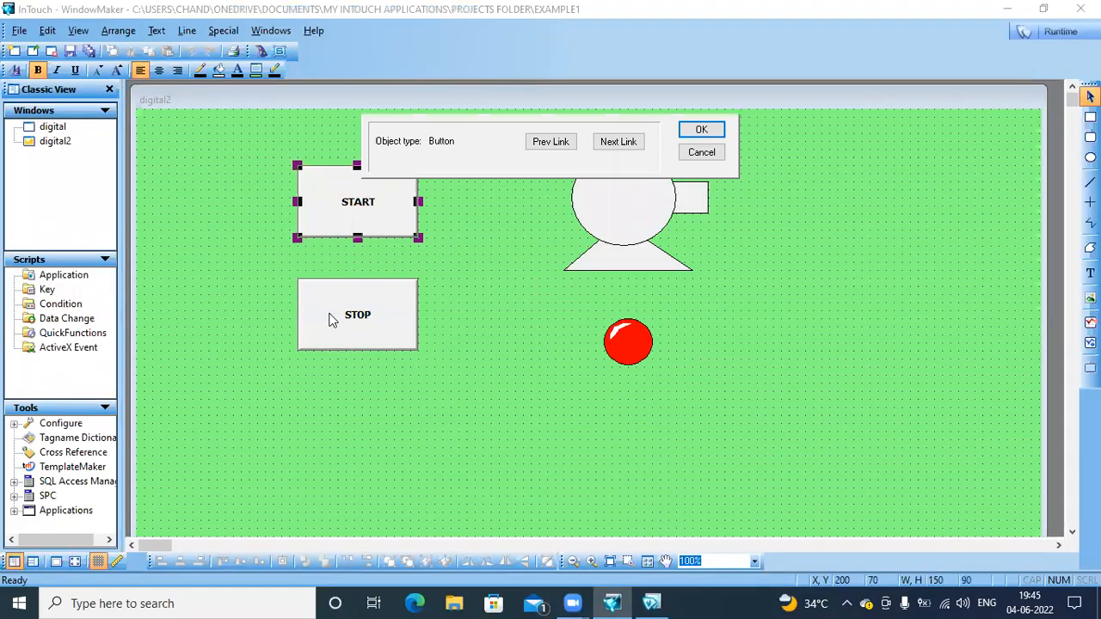
click(401, 348)
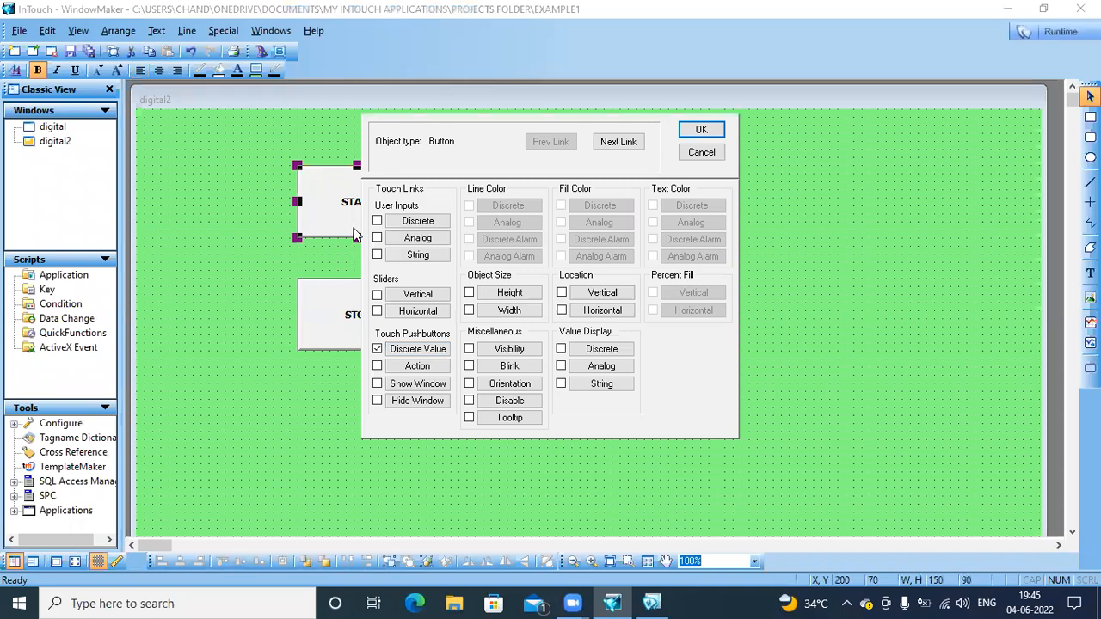
click(438, 351)
click(446, 290)
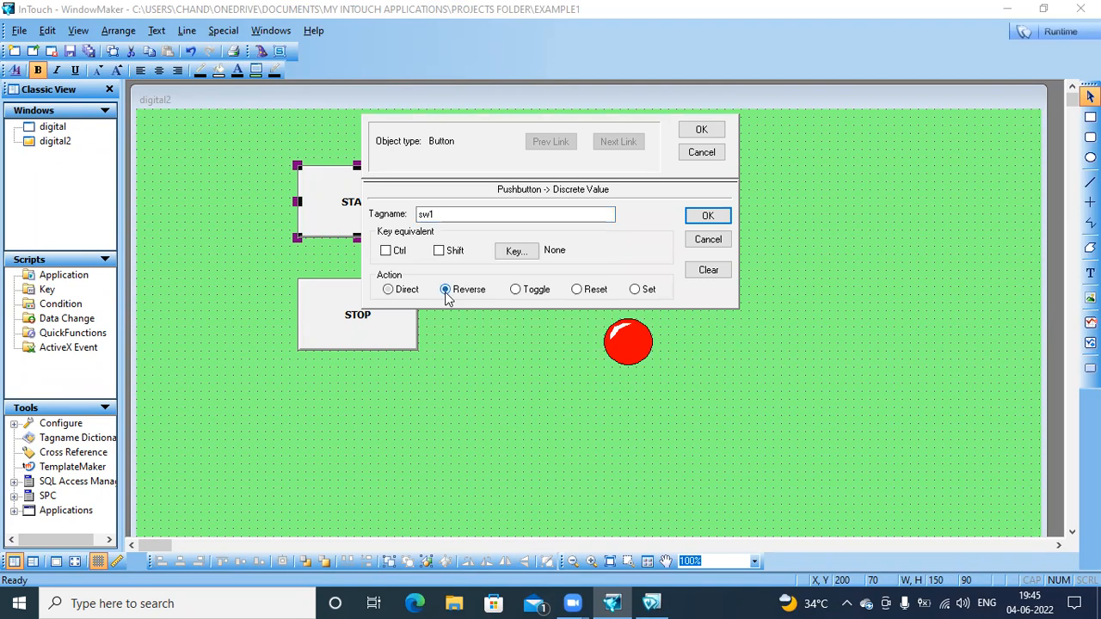
click(708, 216)
click(701, 129)
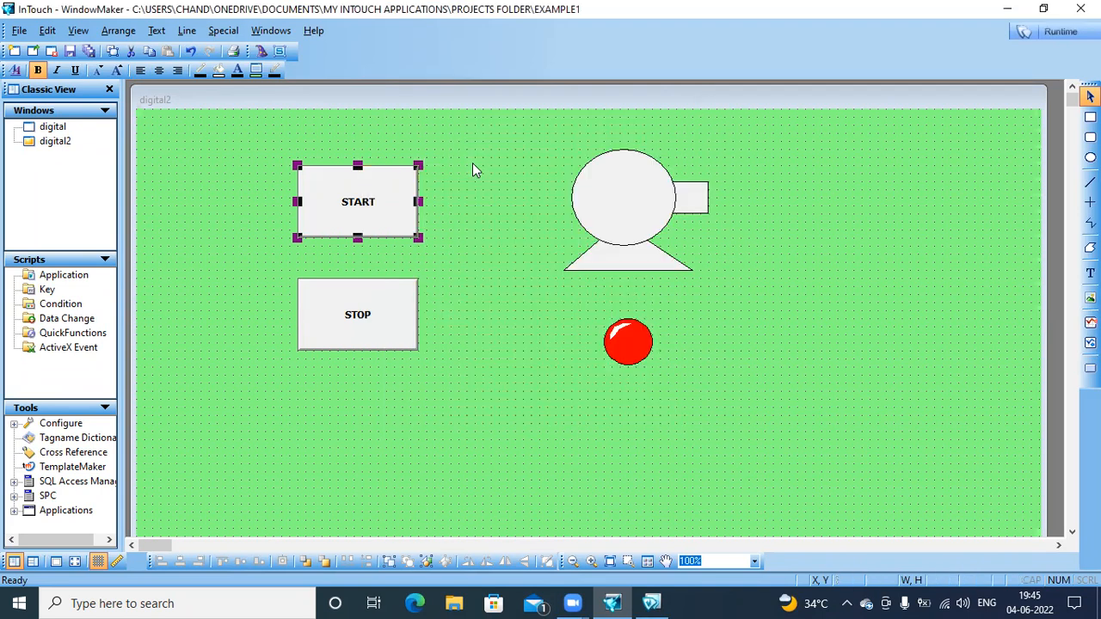
Save all windows and test in runtime how the Reverse action on START controls the motor symbol and light
click(90, 51)
click(1059, 33)
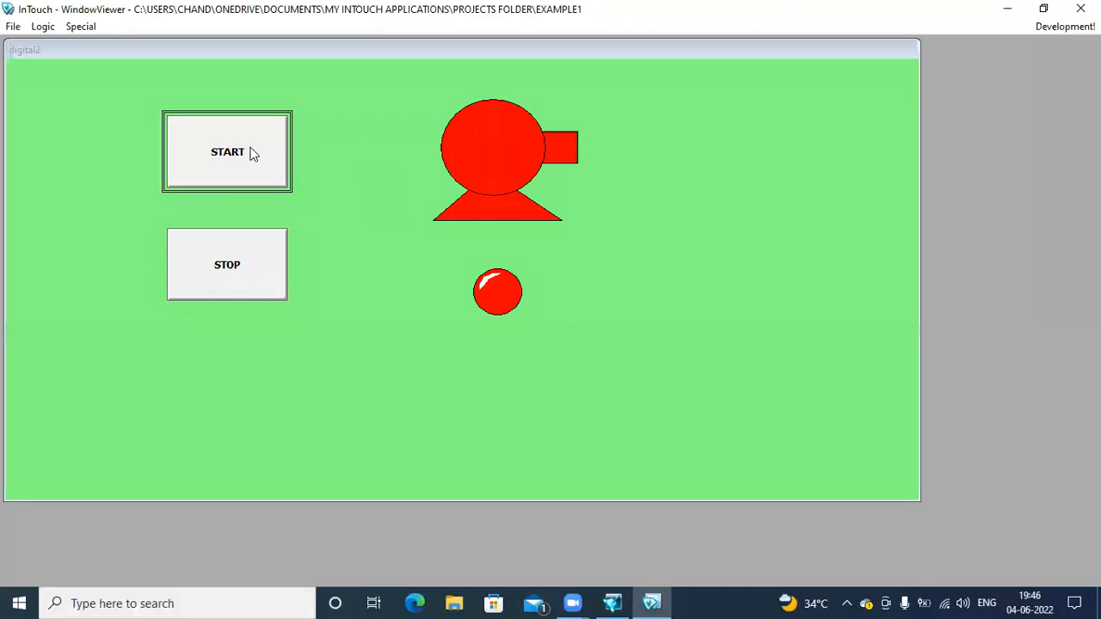
click(253, 153)
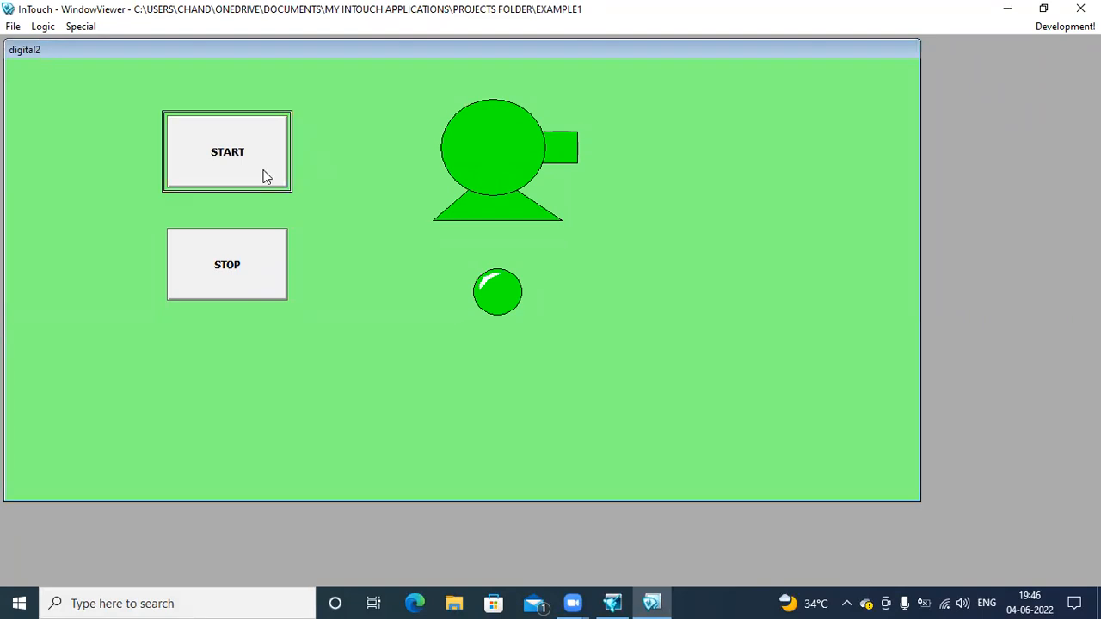
click(266, 177)
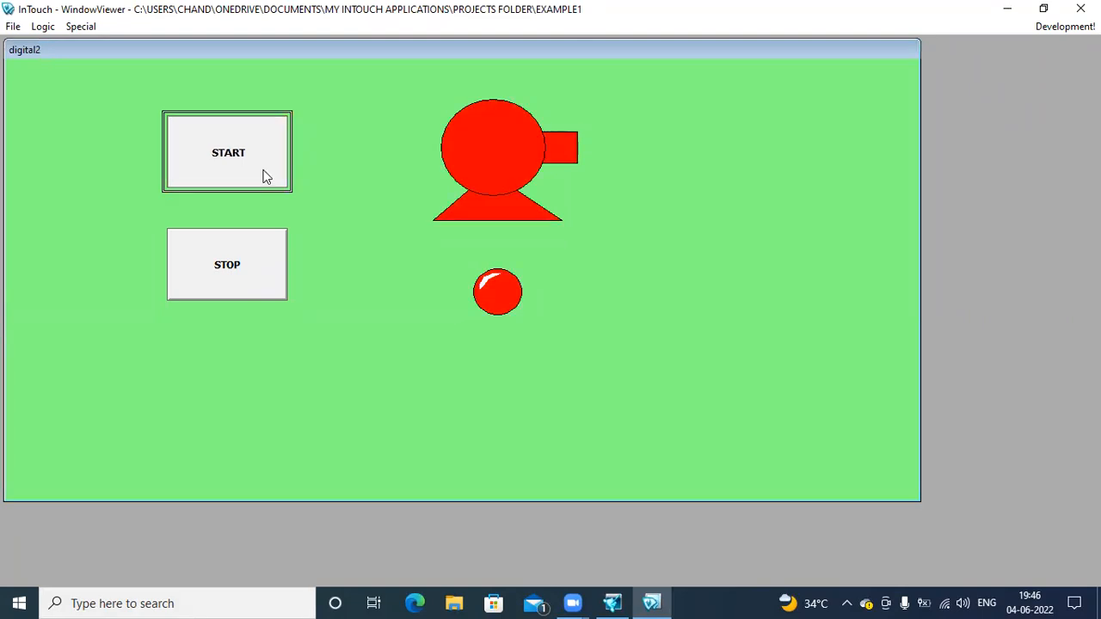
click(266, 177)
Return to development mode and change the START button's discrete value pushbutton action to Toggle for sw1
click(1058, 29)
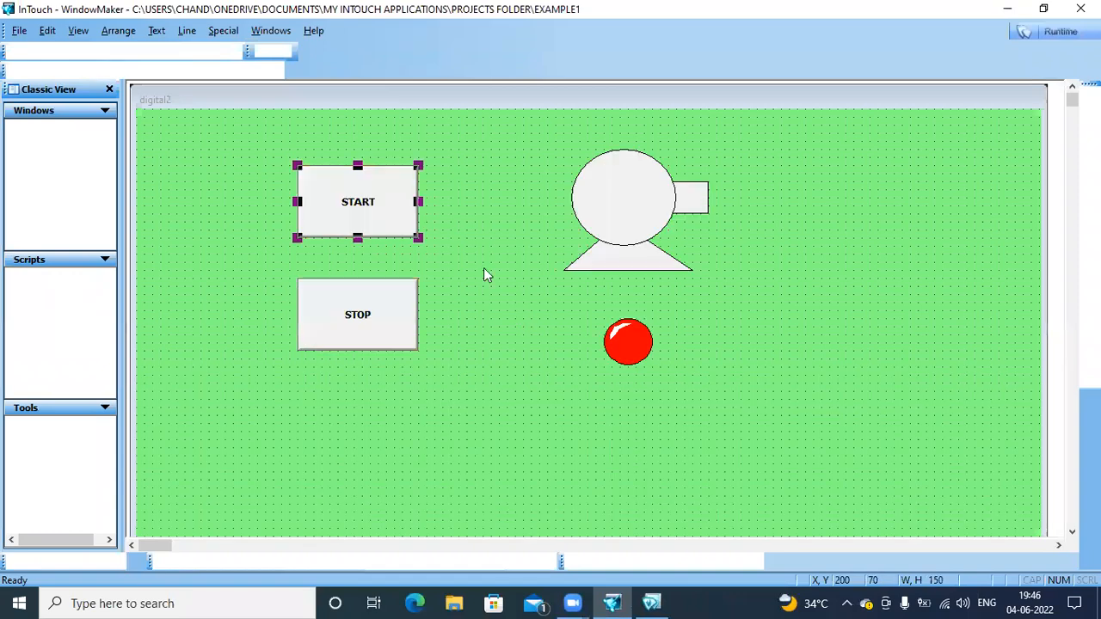
click(418, 349)
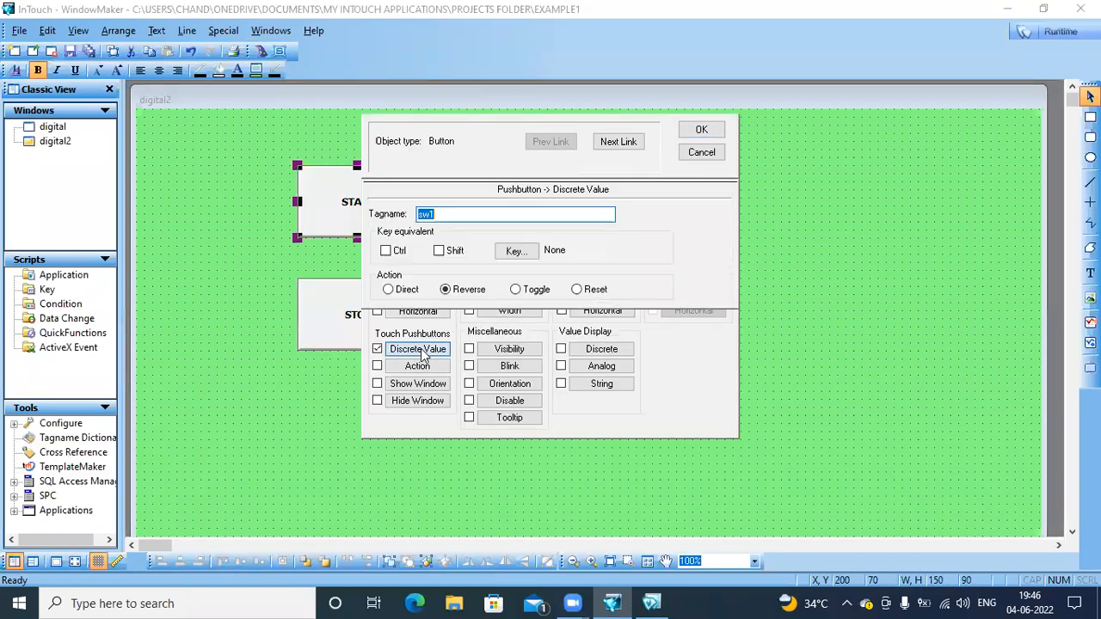
click(515, 290)
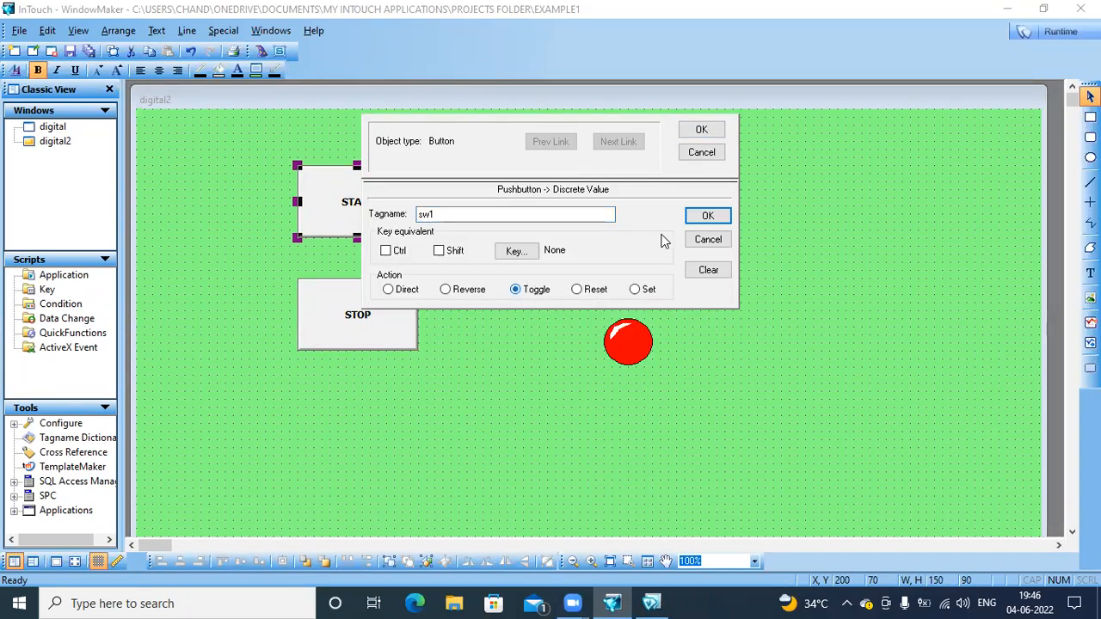
click(707, 216)
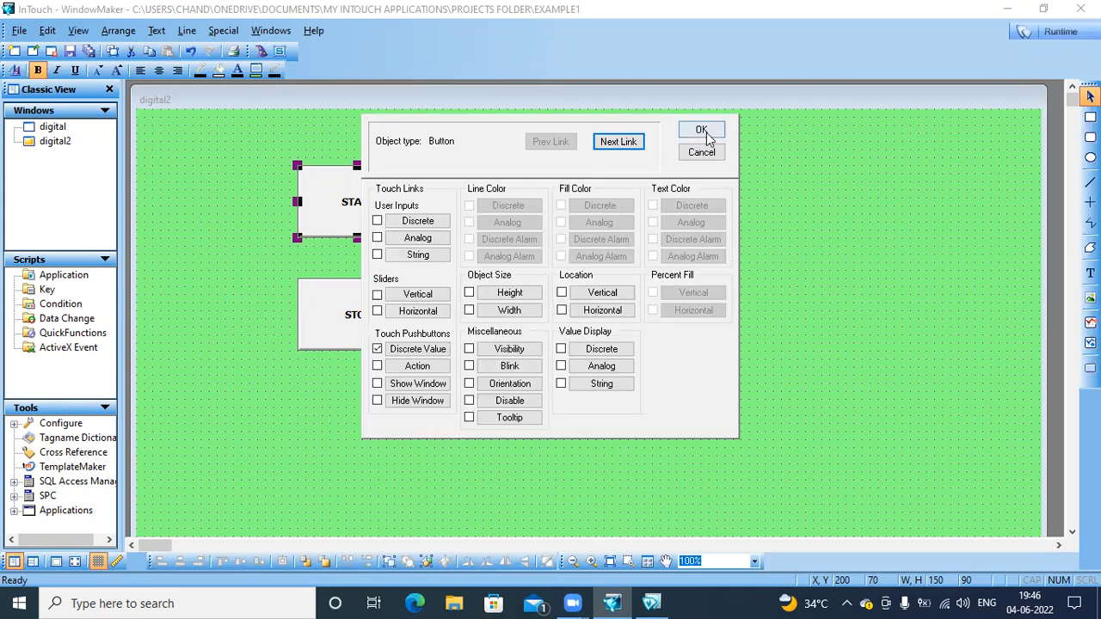
click(702, 131)
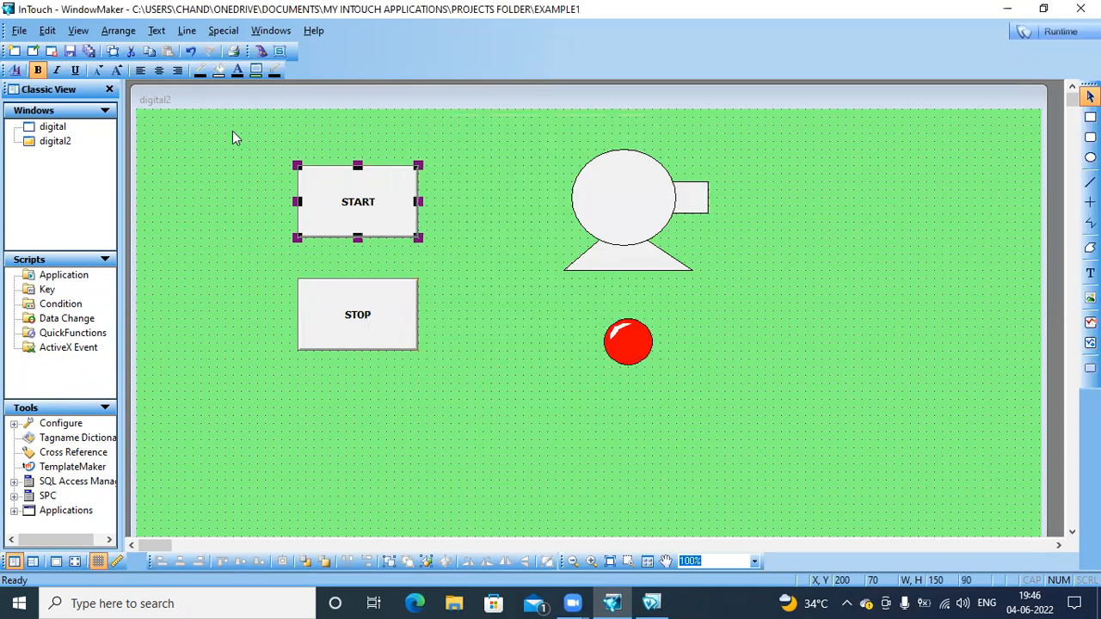
Save all windows and operate START repeatedly in runtime to test its Toggle action on the motor symbol and light
click(89, 51)
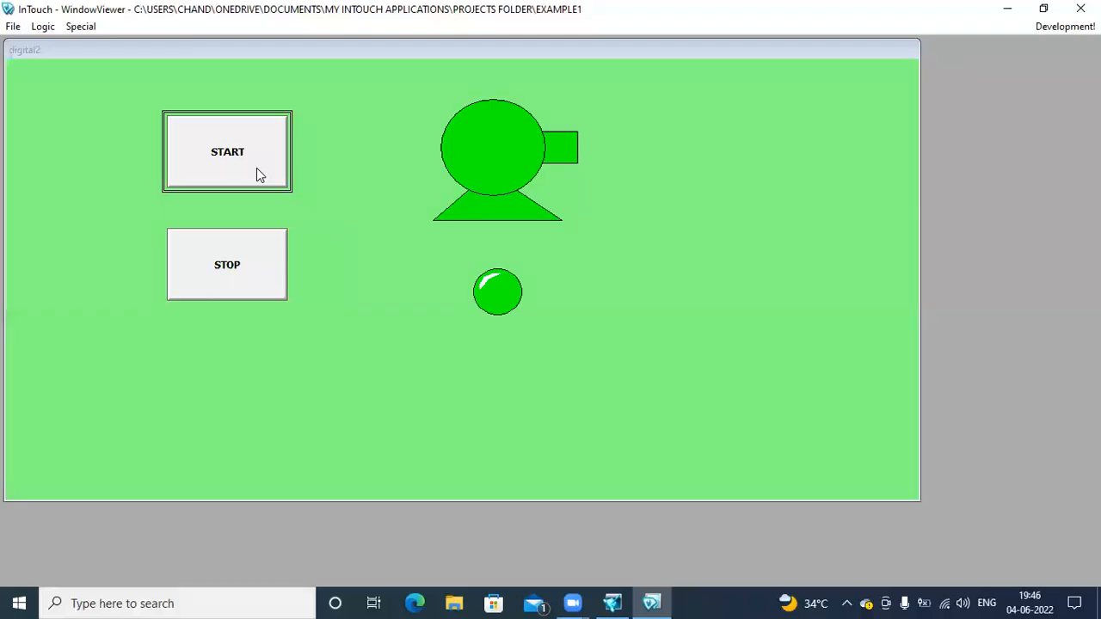
click(256, 169)
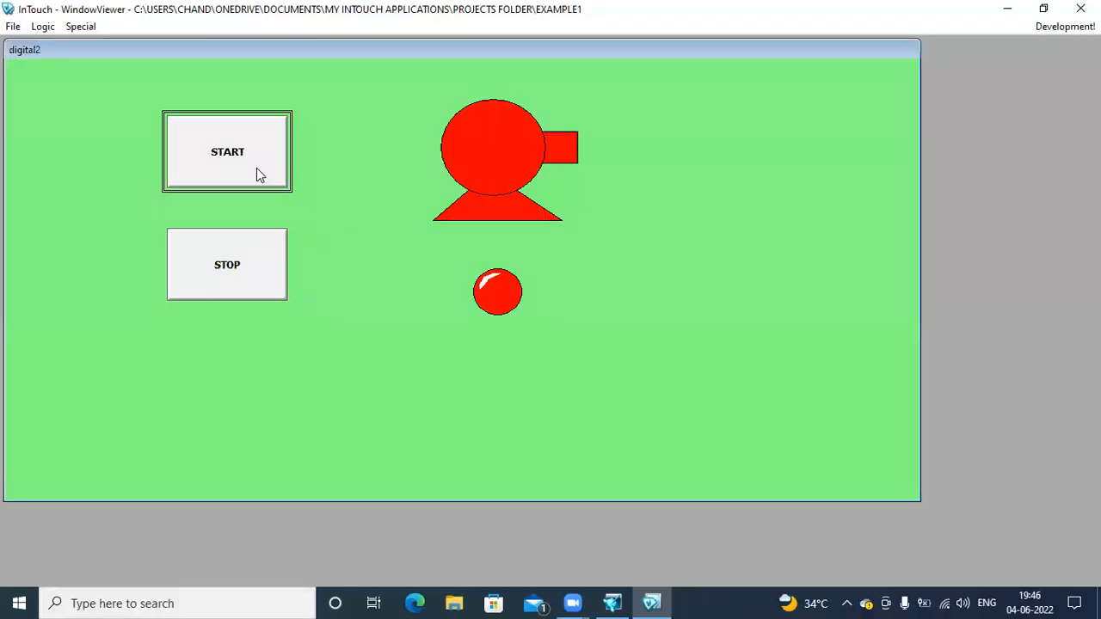
click(252, 167)
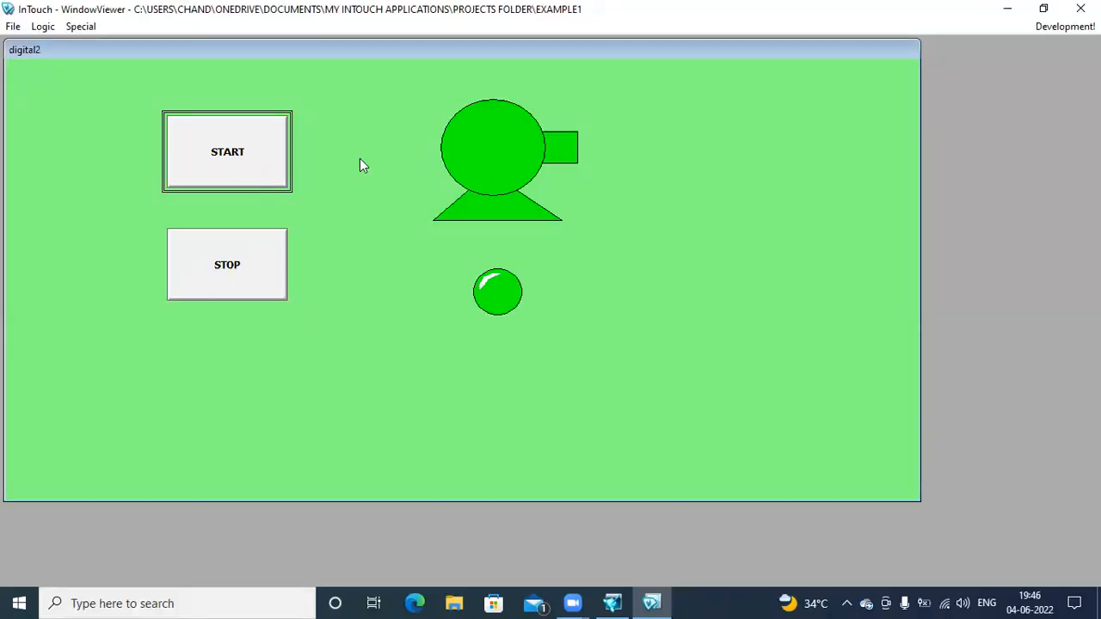
click(280, 142)
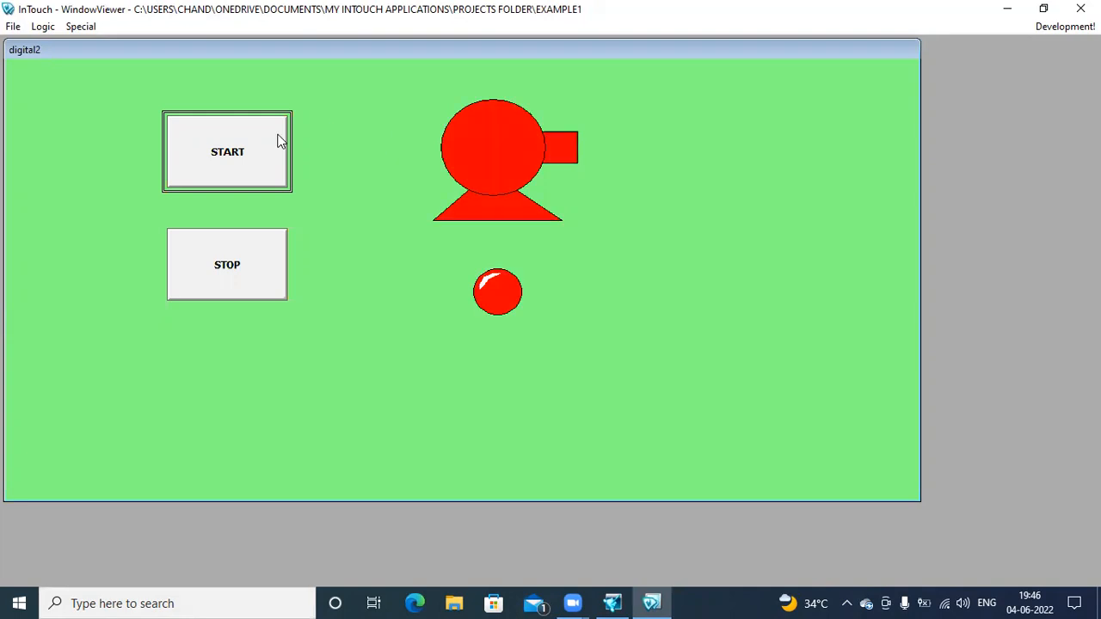
click(266, 164)
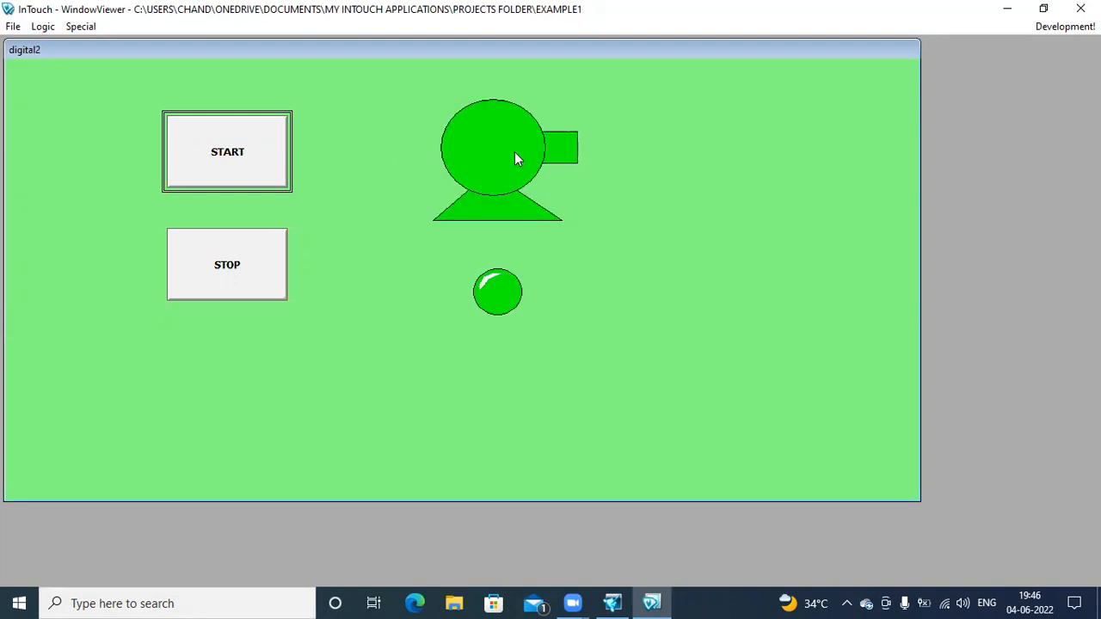
Return to development mode and change the START button's discrete value pushbutton action to Set for sw1
click(1056, 25)
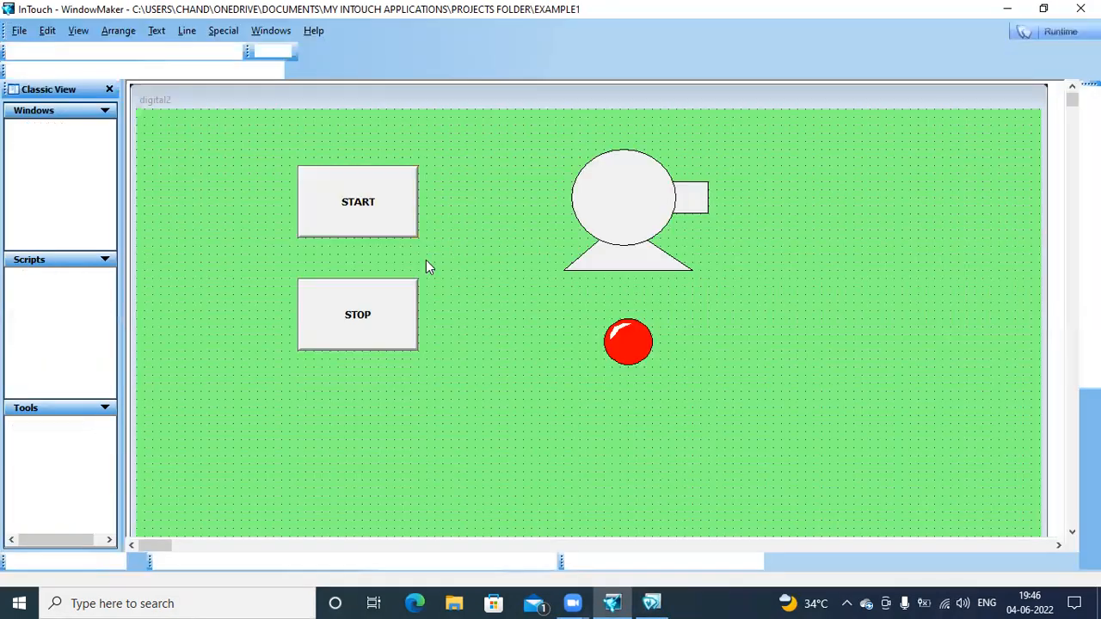
double_click(382, 221)
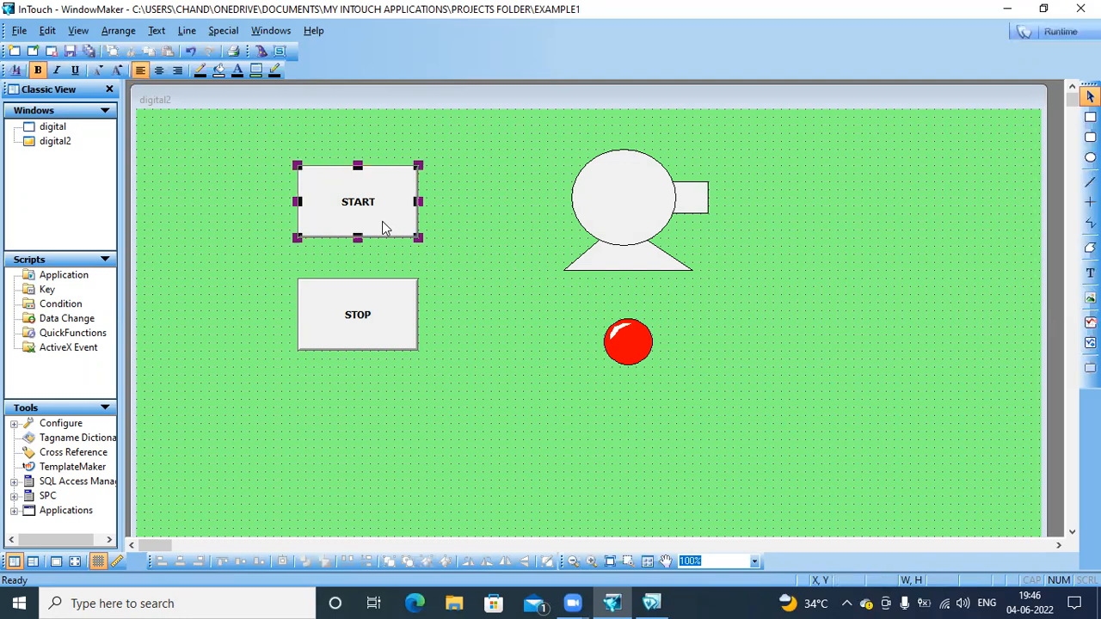
click(419, 348)
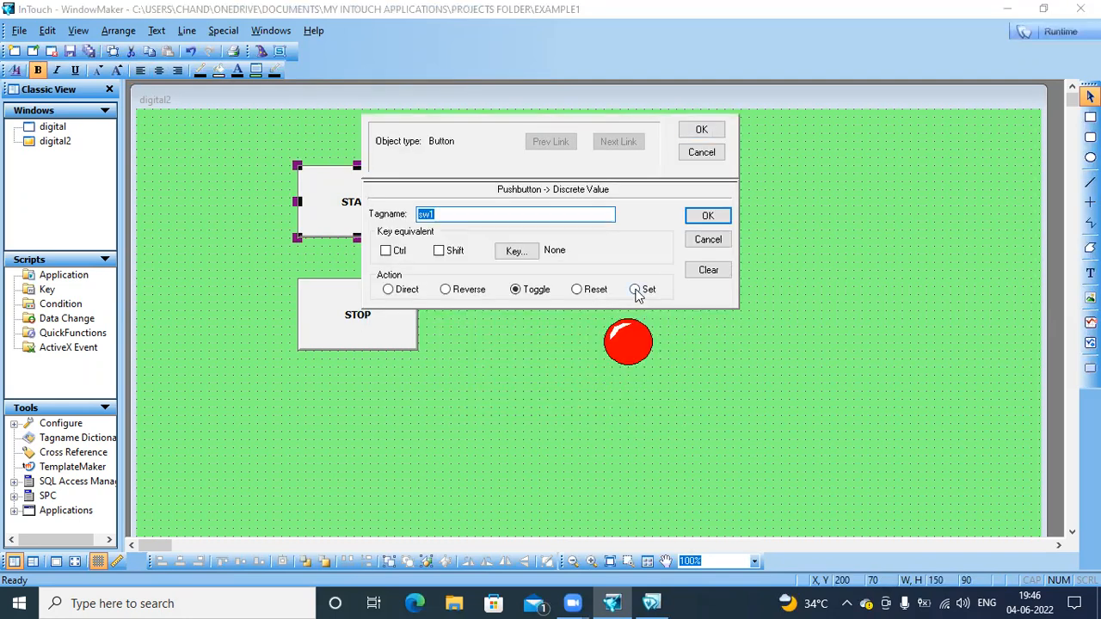
click(636, 291)
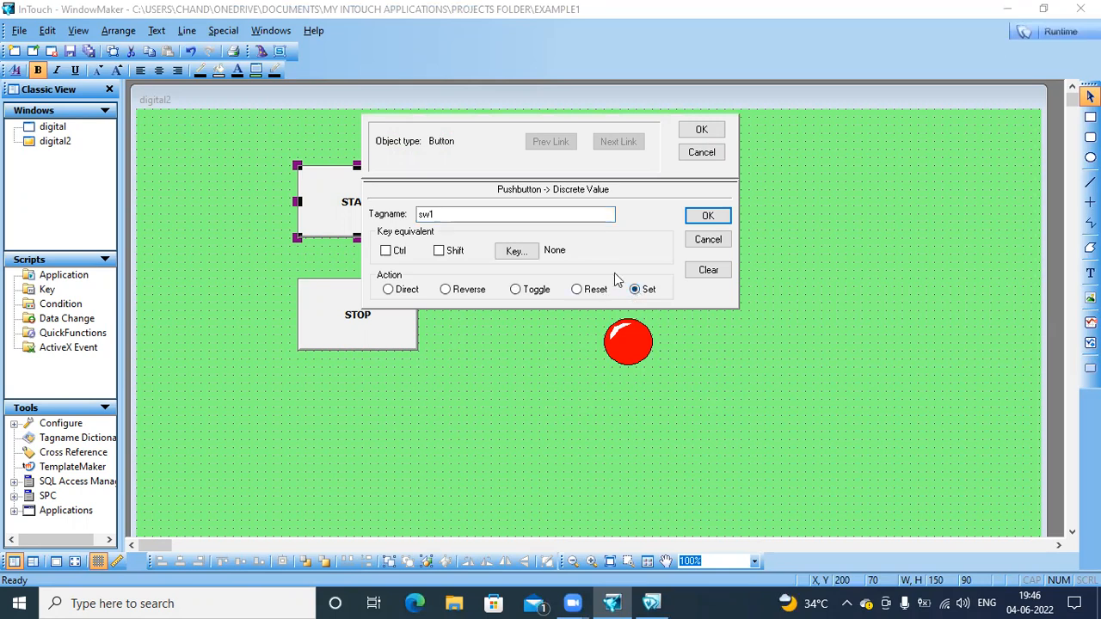
click(707, 216)
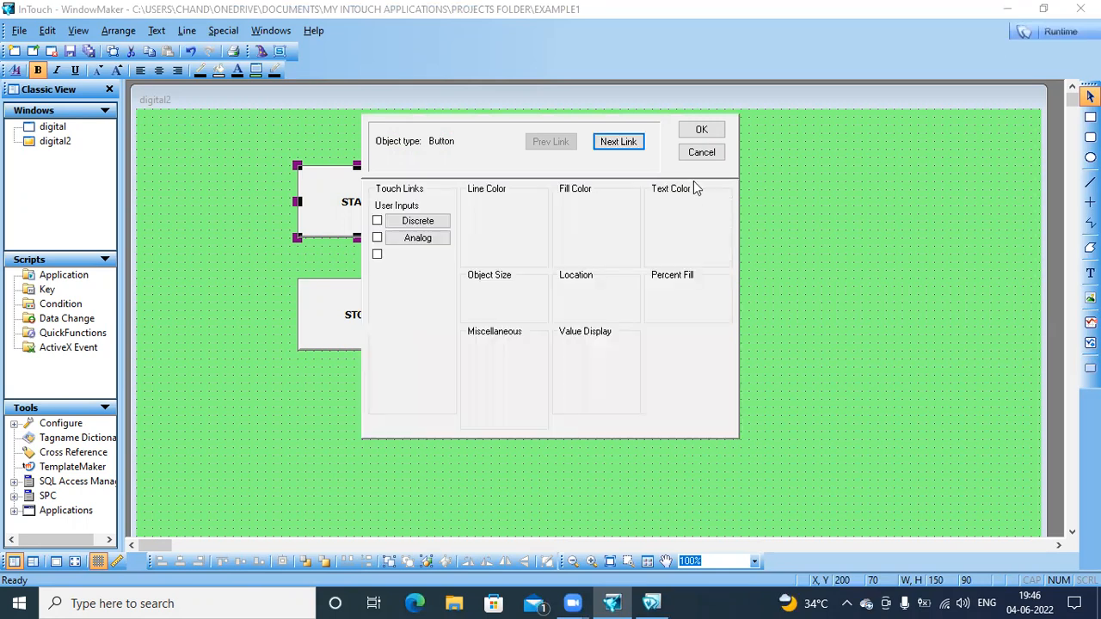
click(697, 131)
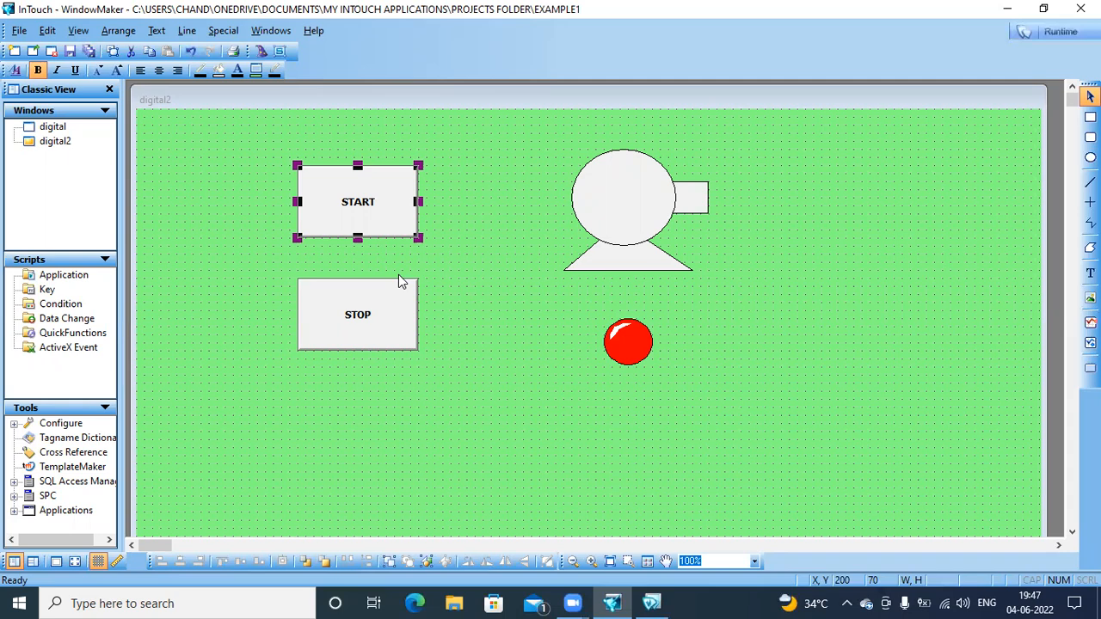
Add a discrete value pushbutton link to the STOP button with tag sw1 and the Reset action
double_click(386, 310)
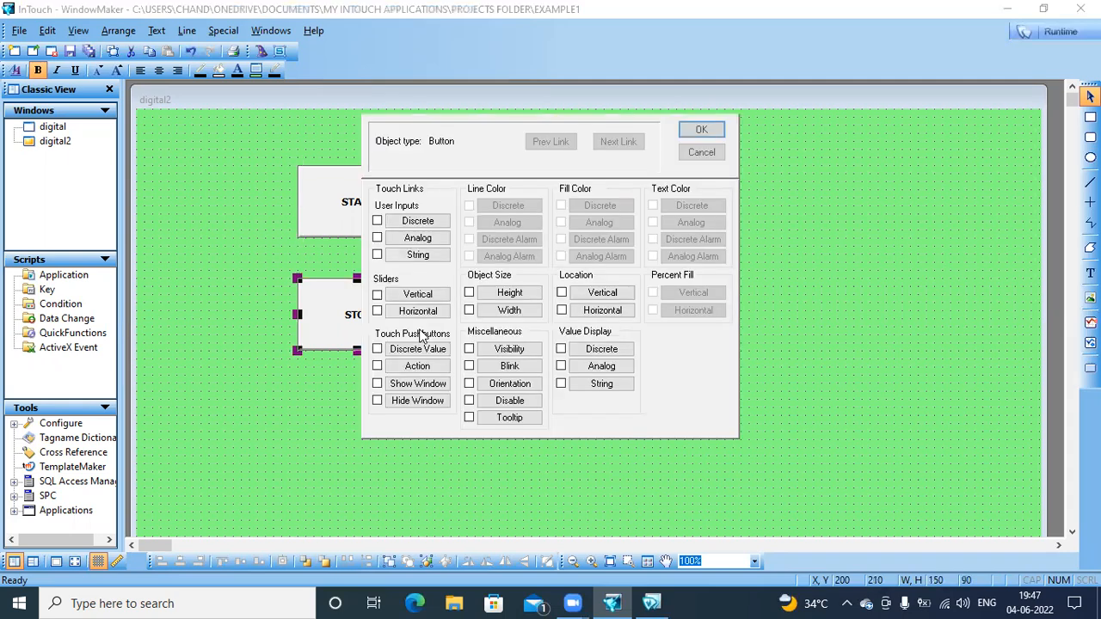
click(417, 351)
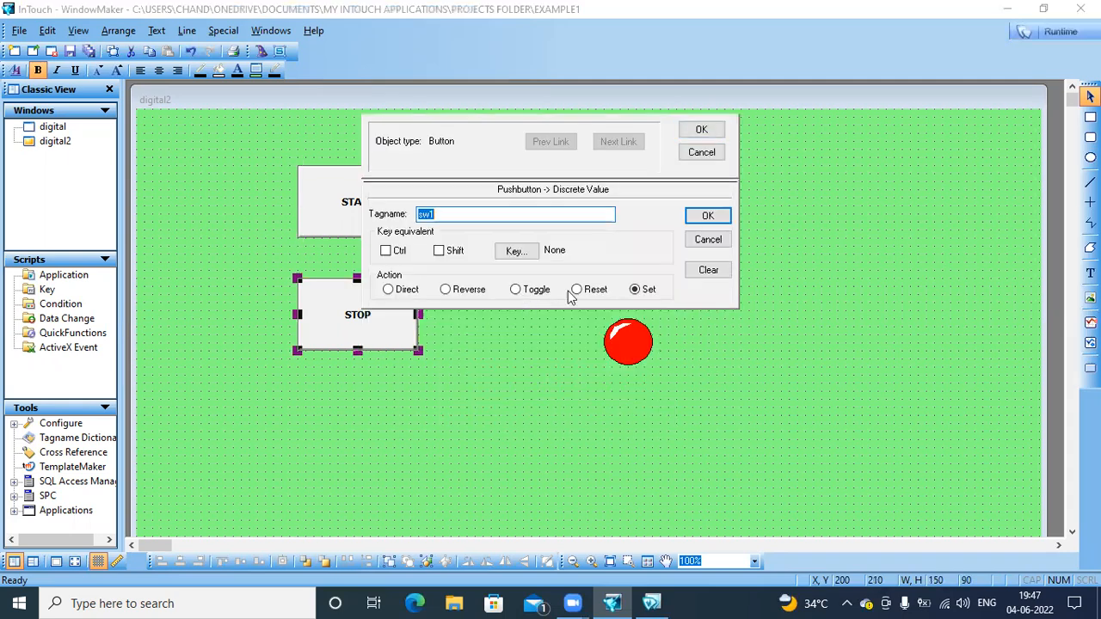
click(577, 290)
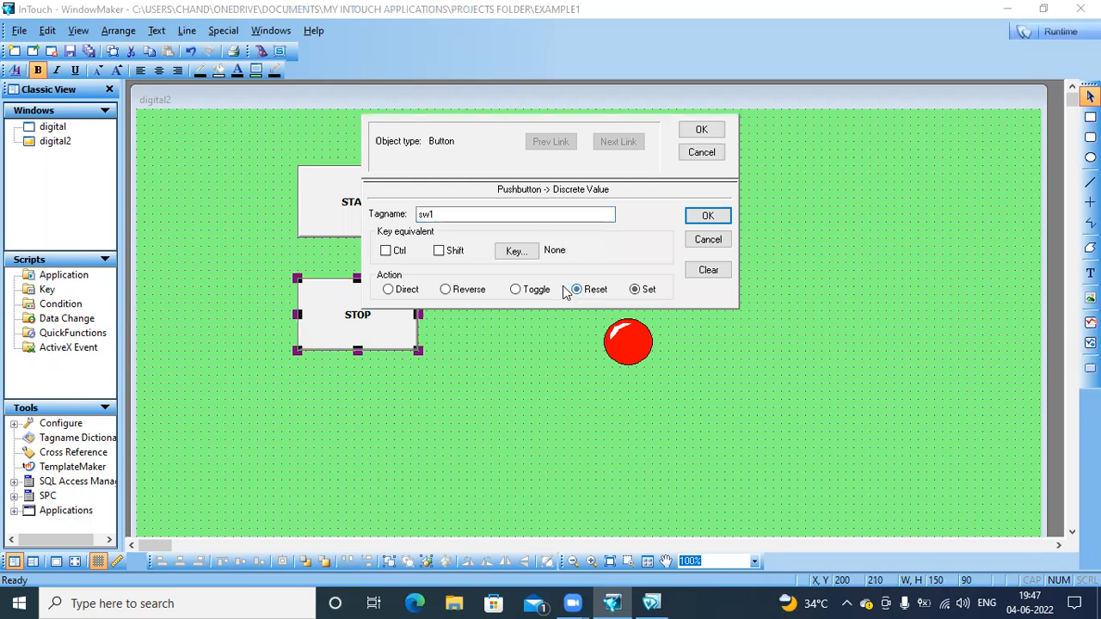
click(707, 217)
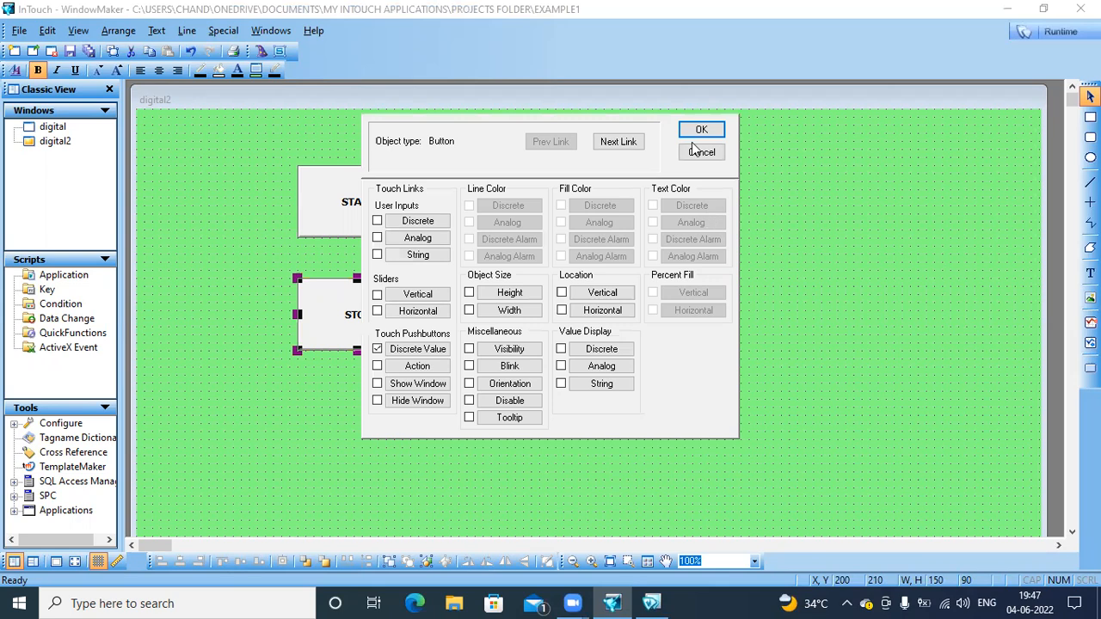
click(702, 130)
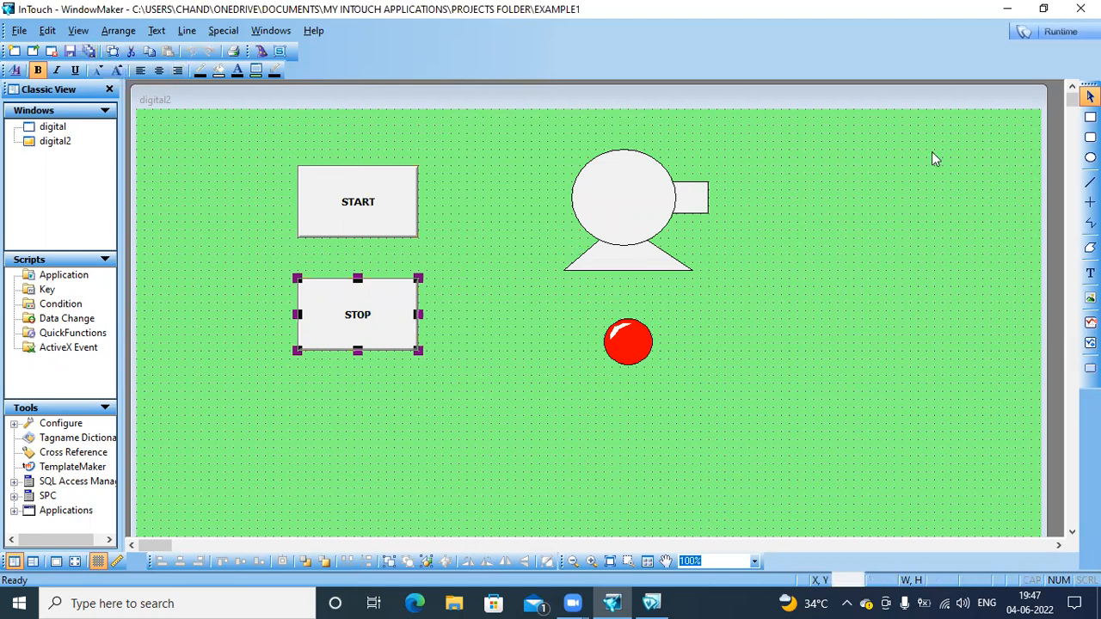
Switch to runtime and test the START and STOP buttons on the motor symbol and light
click(1053, 34)
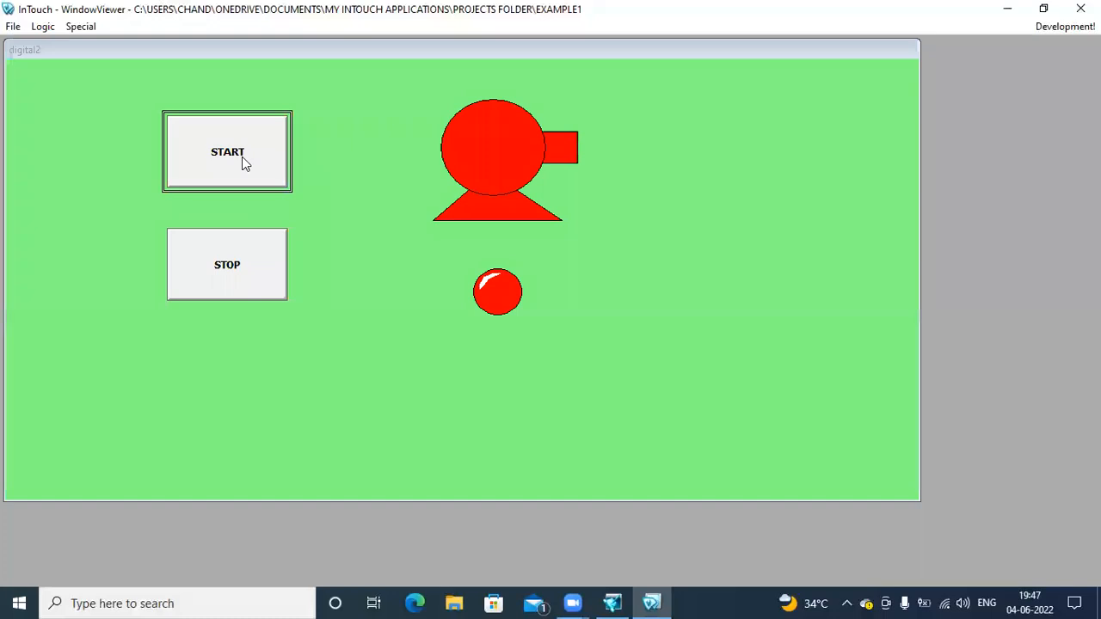
click(262, 158)
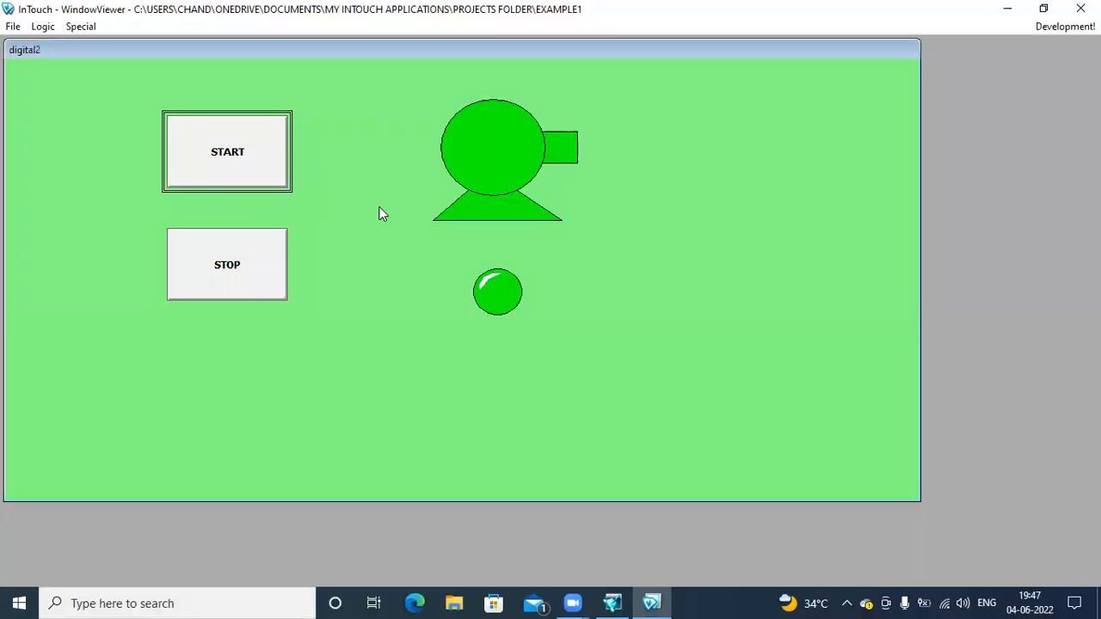
click(258, 270)
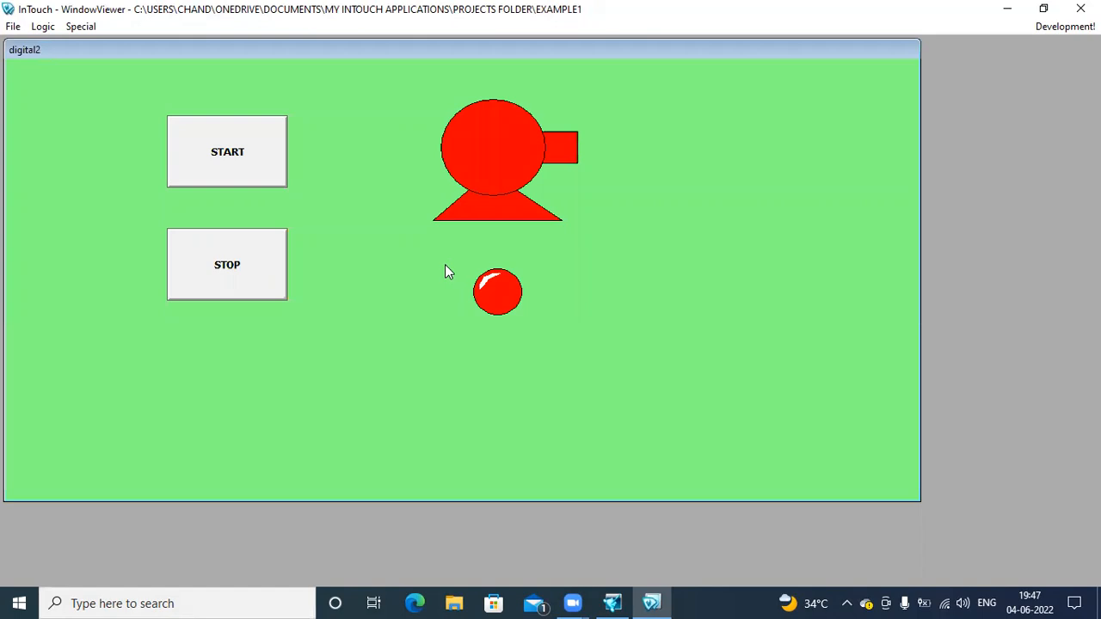
click(266, 169)
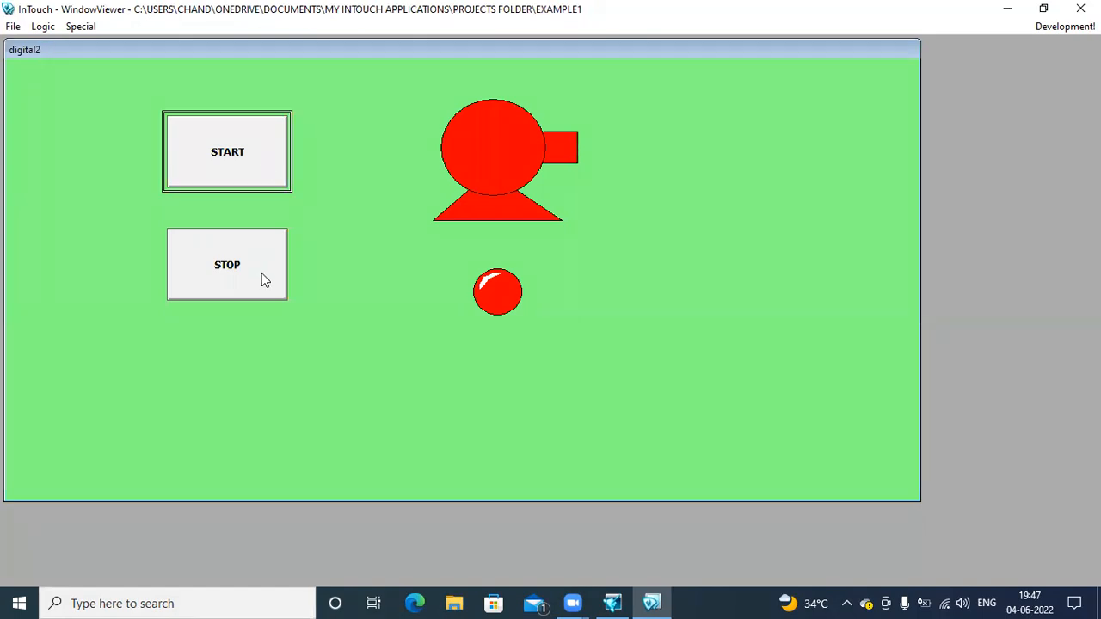
Operate the STOP and START buttons again in runtime to test them, and return to development mode
click(262, 273)
click(258, 160)
click(268, 267)
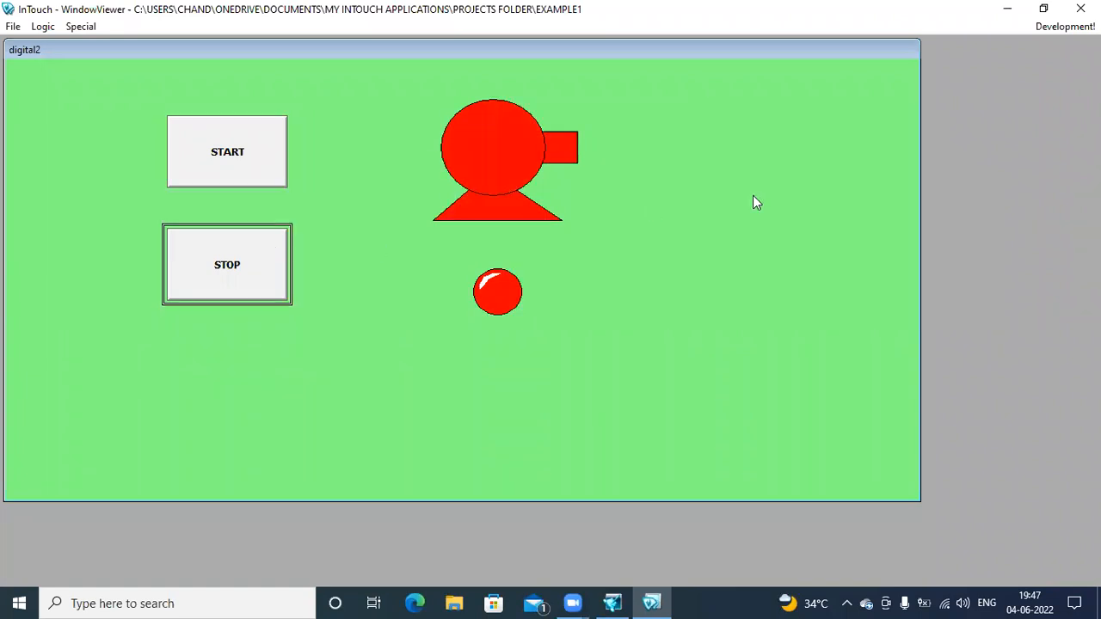
click(1070, 29)
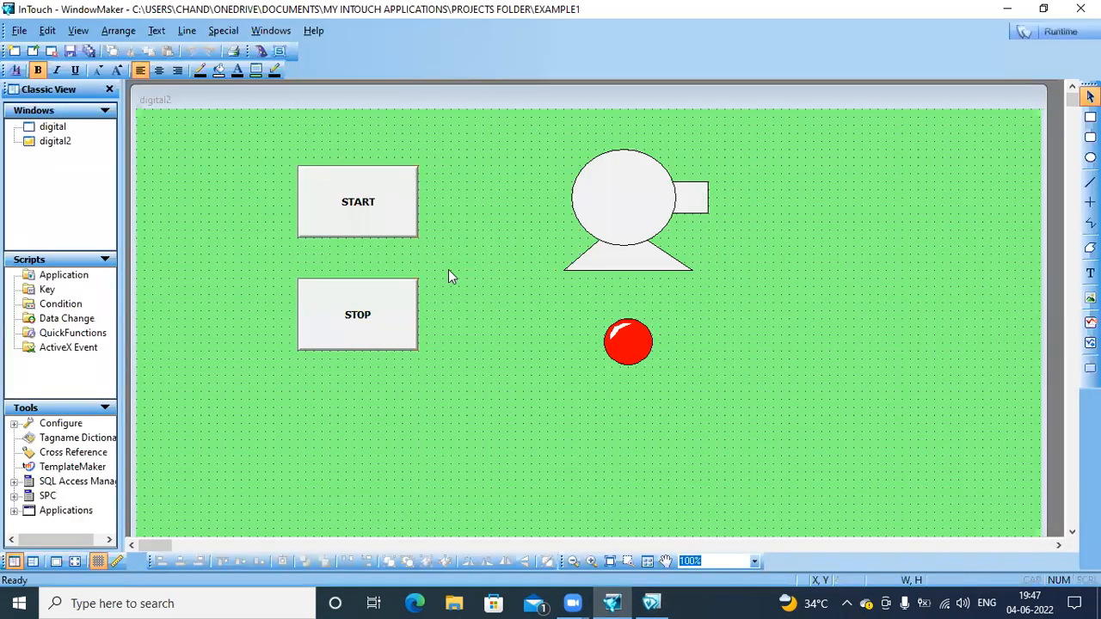
Clear and re-enable the motor symbol's discrete fill color link with expression sw1, green for on and red for off
double_click(590, 207)
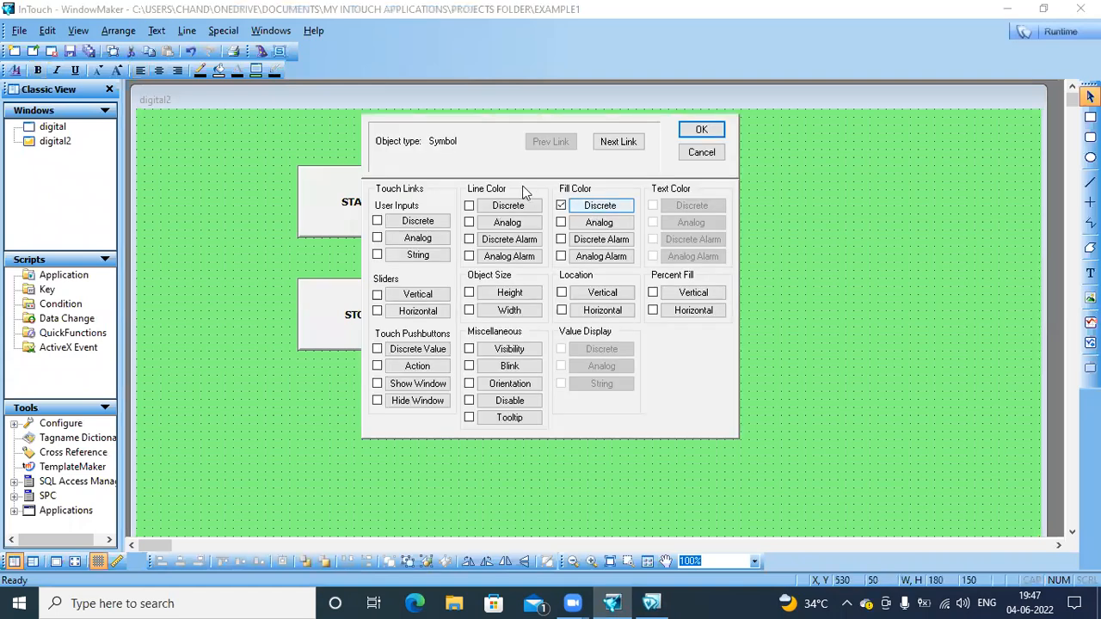
click(701, 129)
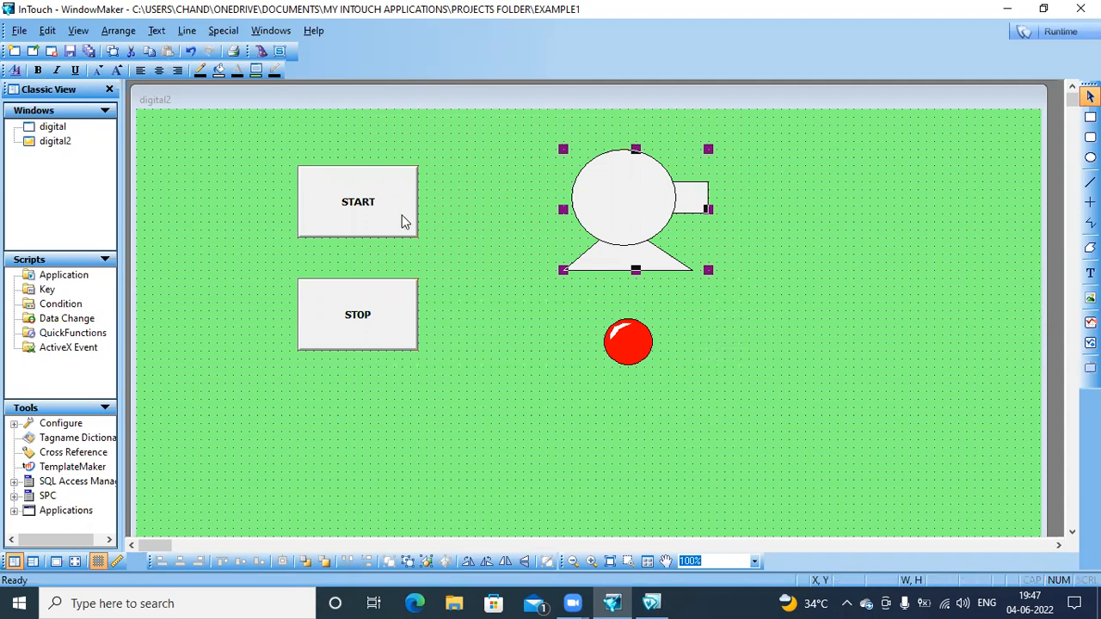
key(ctrl+a)
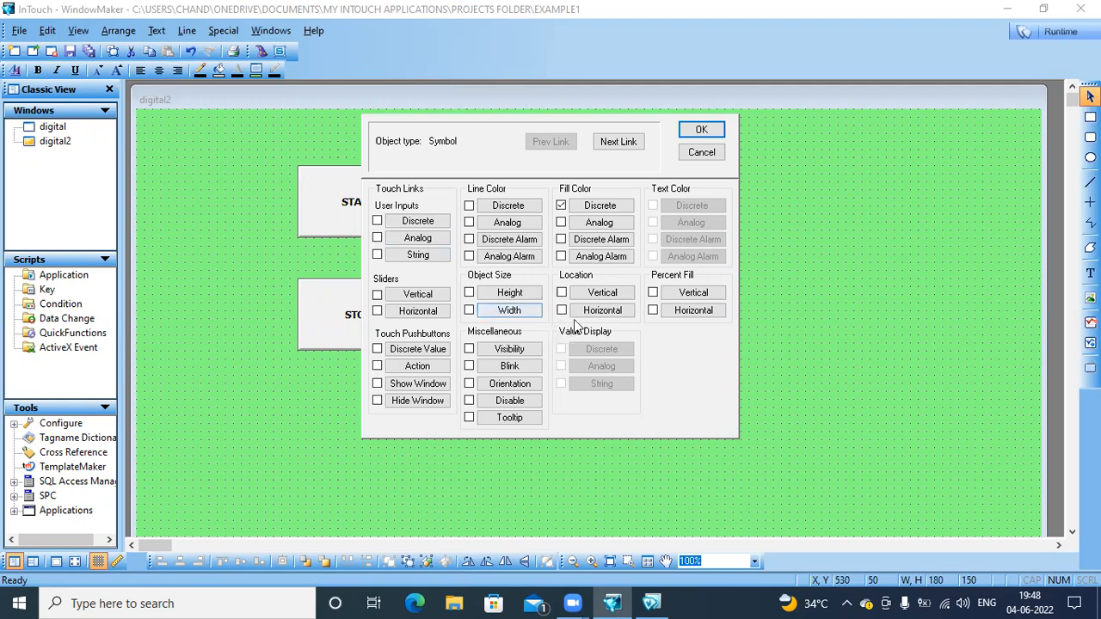
click(561, 207)
click(561, 207)
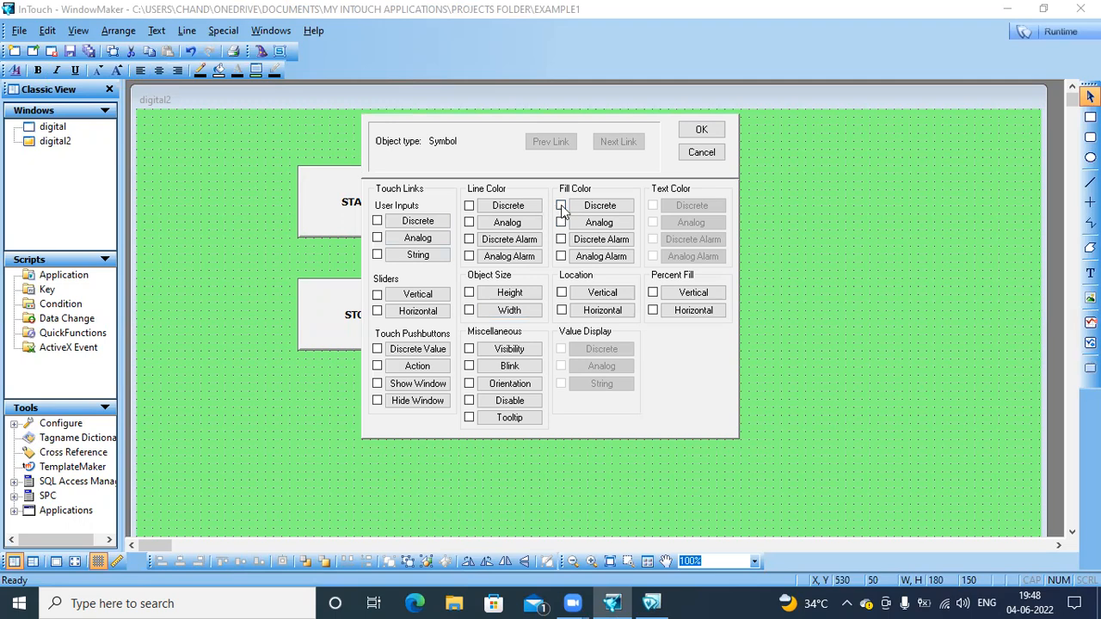
click(562, 206)
click(591, 209)
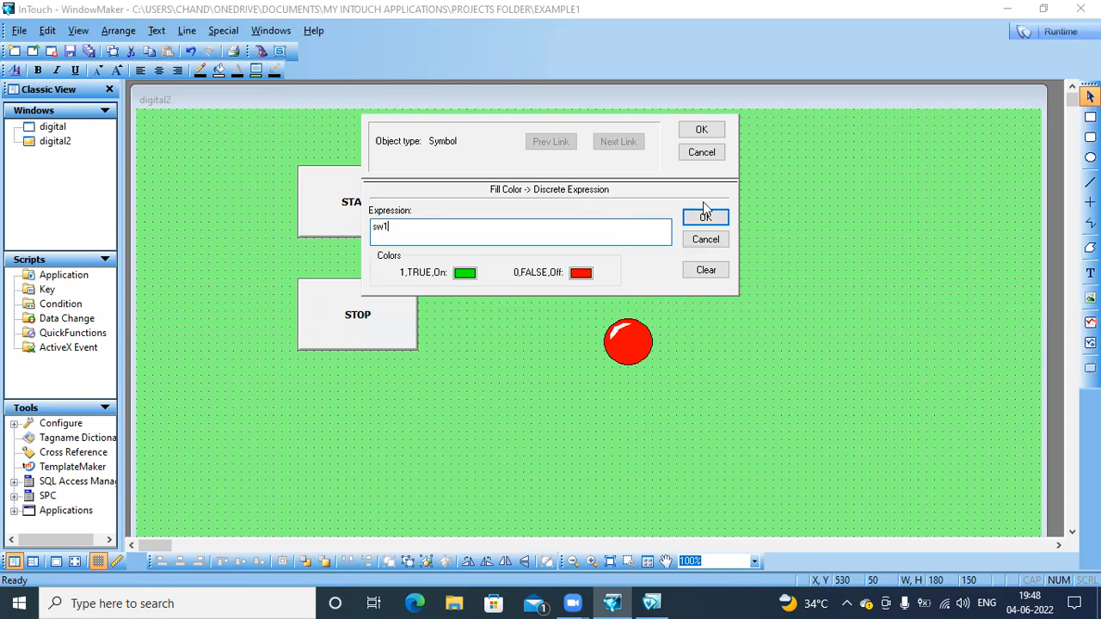
click(706, 220)
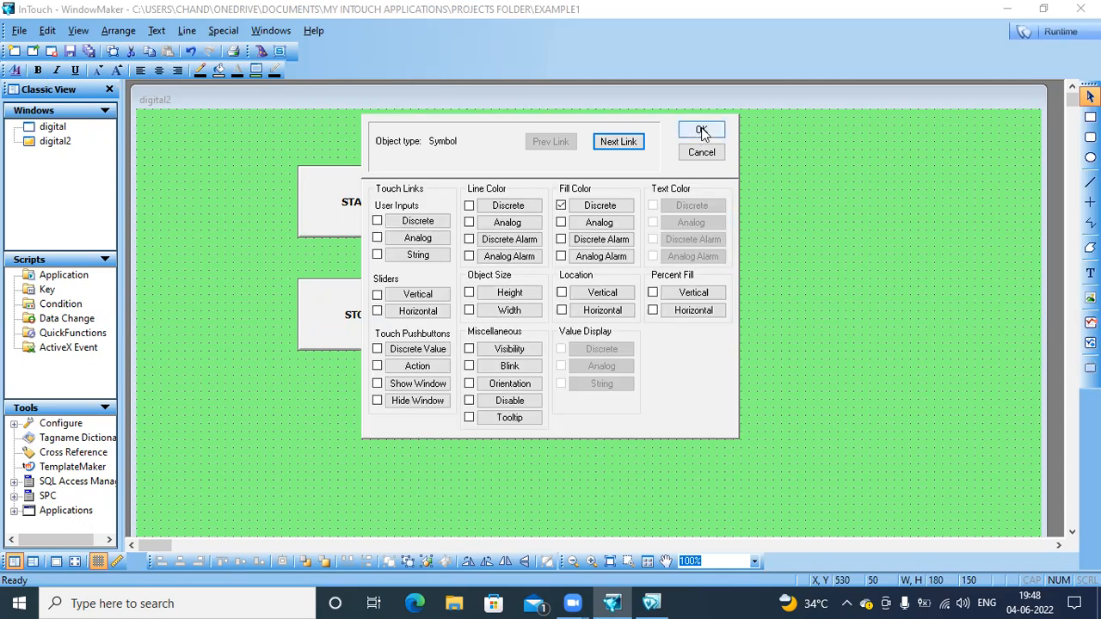
click(702, 131)
click(391, 206)
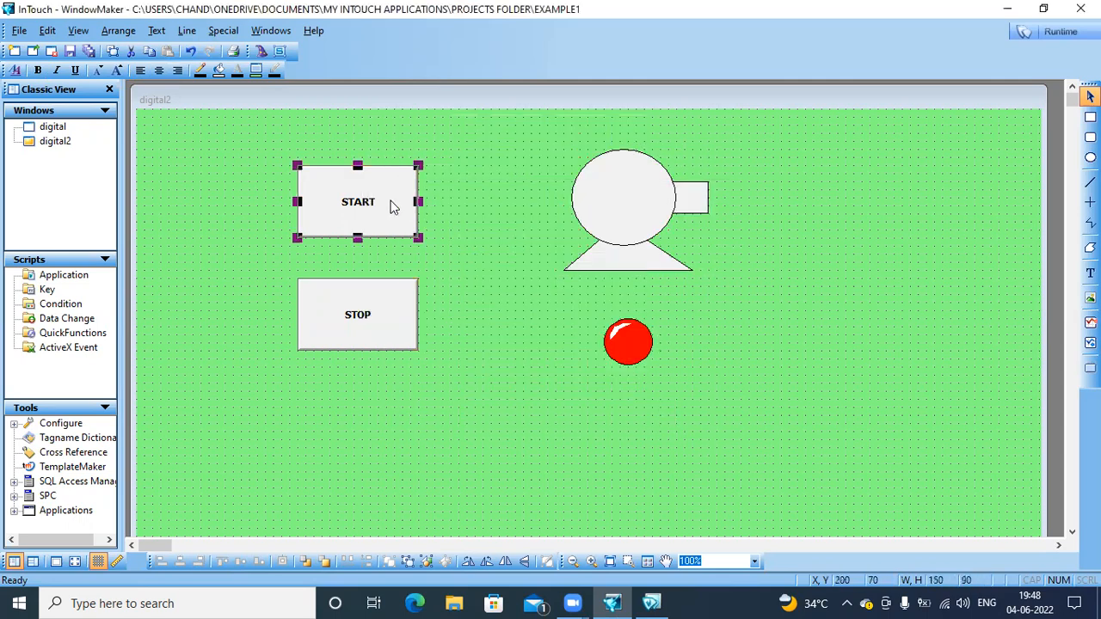
double_click(391, 206)
click(377, 348)
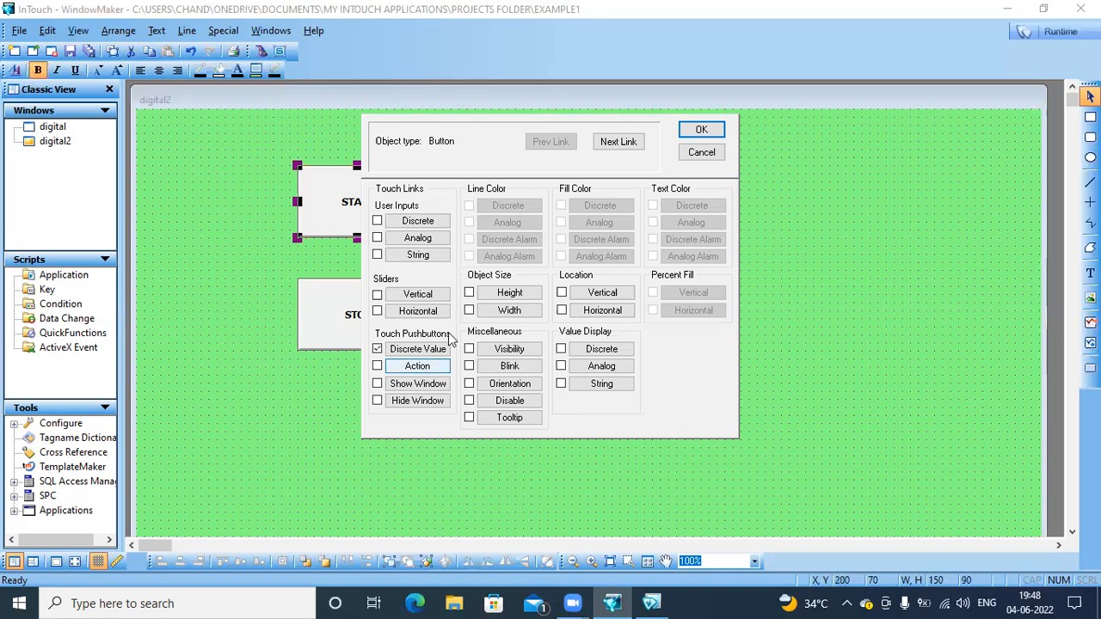
click(721, 155)
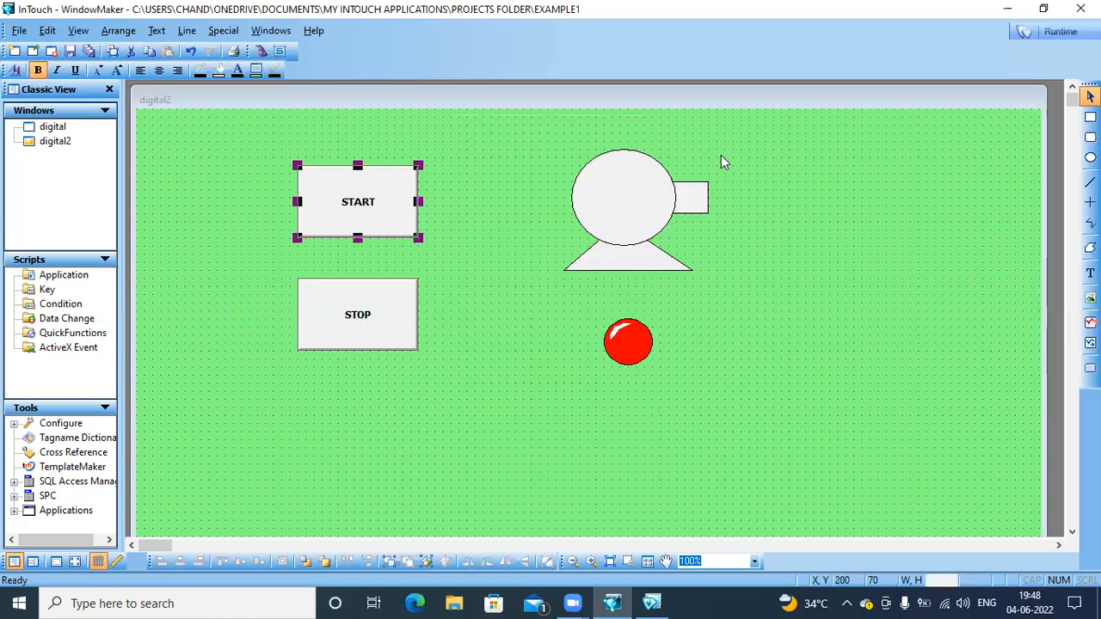
Duplicate the START and STOP buttons and place the copies right of the motor symbol at about X 830, Y 60 and X 830, Y 210
right_click(397, 200)
click(454, 229)
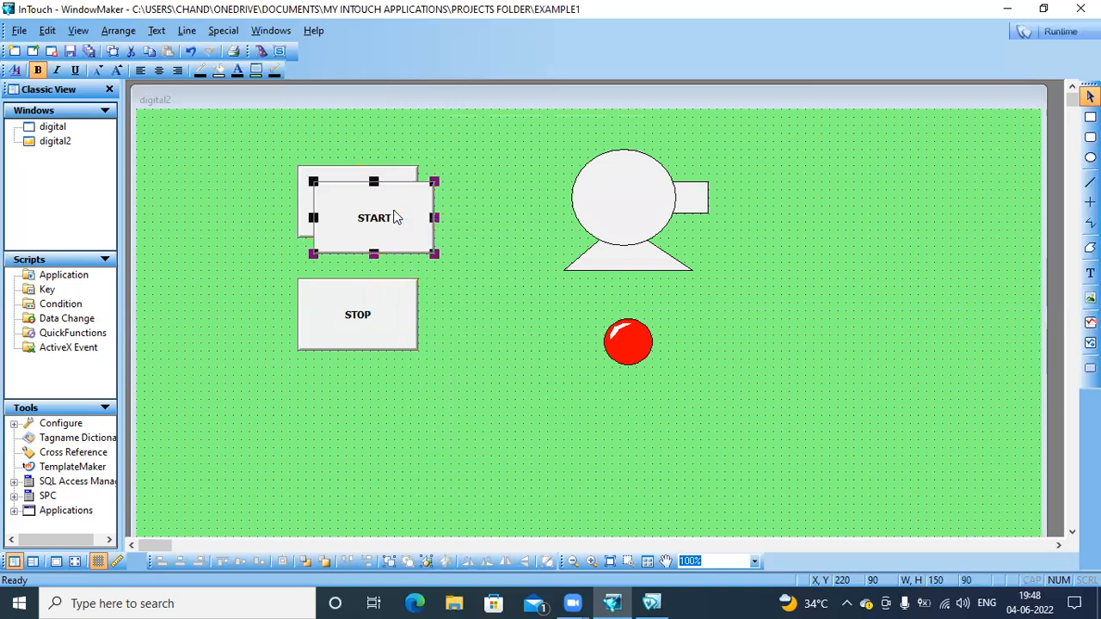
drag(396, 217, 883, 186)
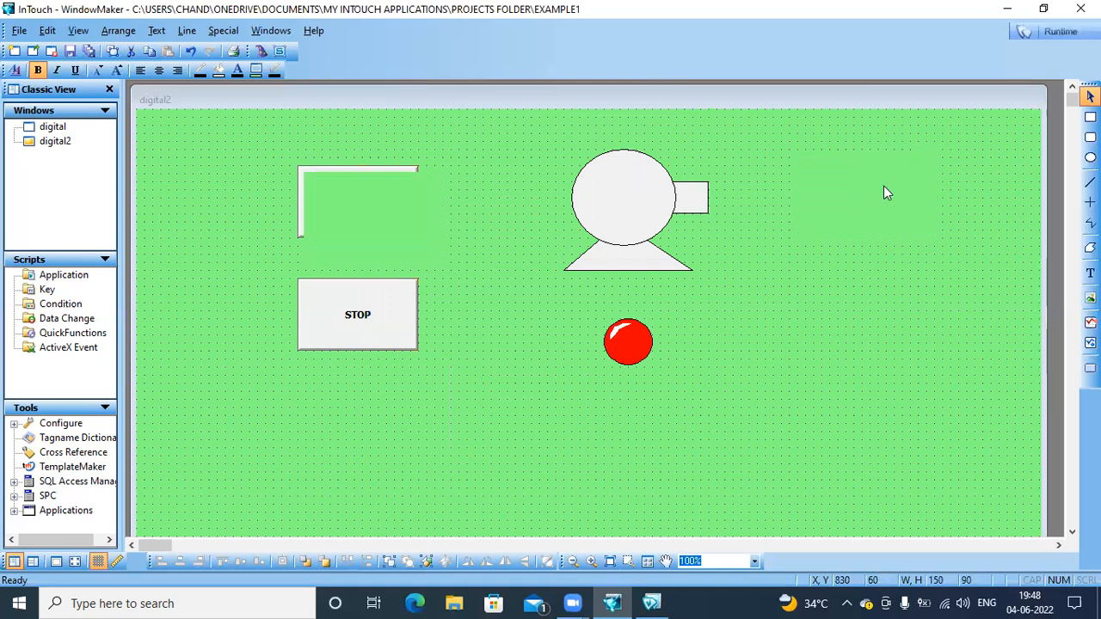
right_click(381, 303)
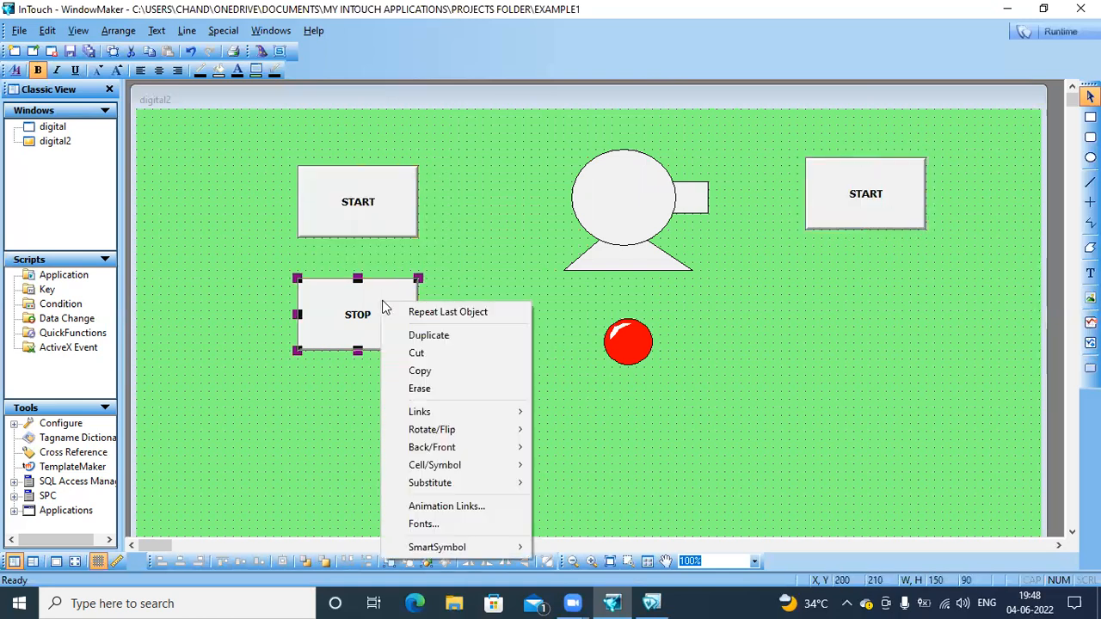
click(420, 335)
key(ctrl+v)
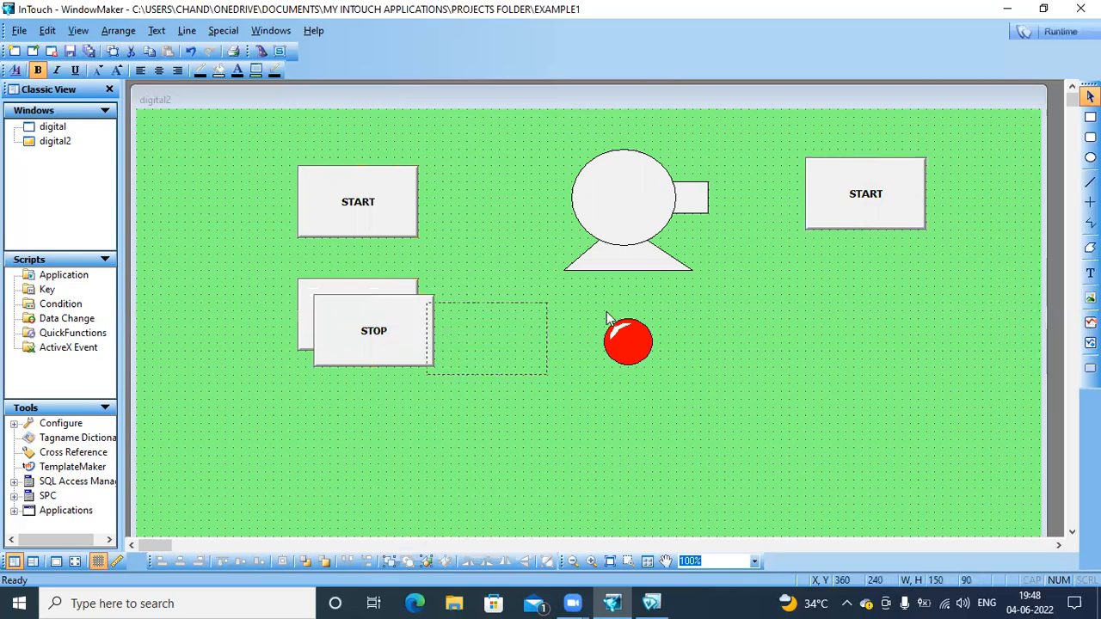
drag(900, 301, 903, 303)
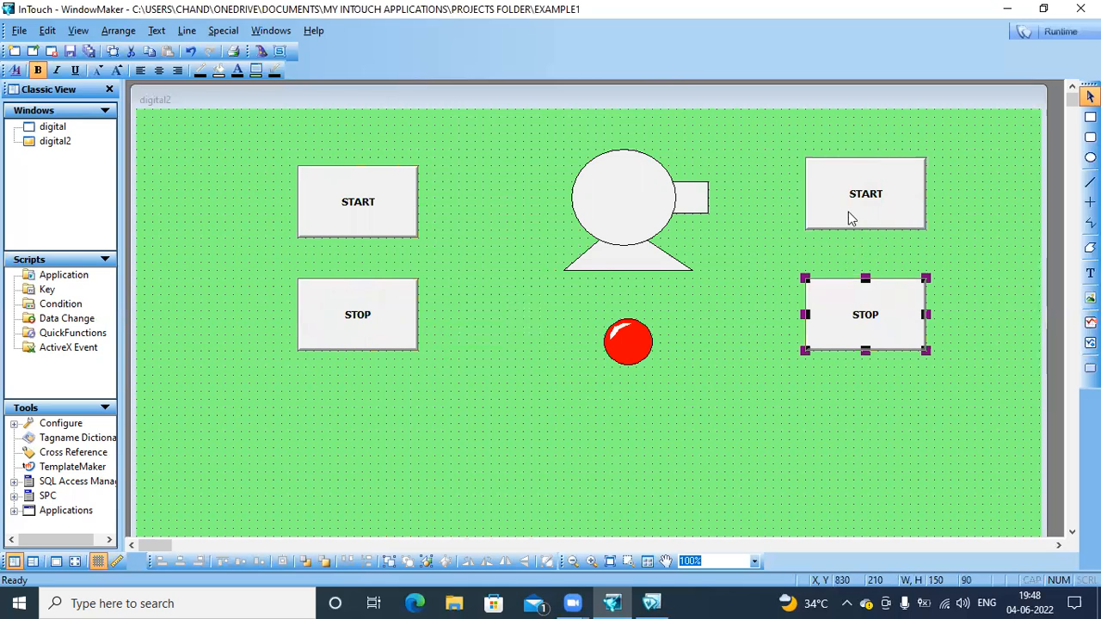
Replace the copied START button's discrete value link with an On Left Click/Key Down action script "sw1=1;" and validate it
double_click(850, 219)
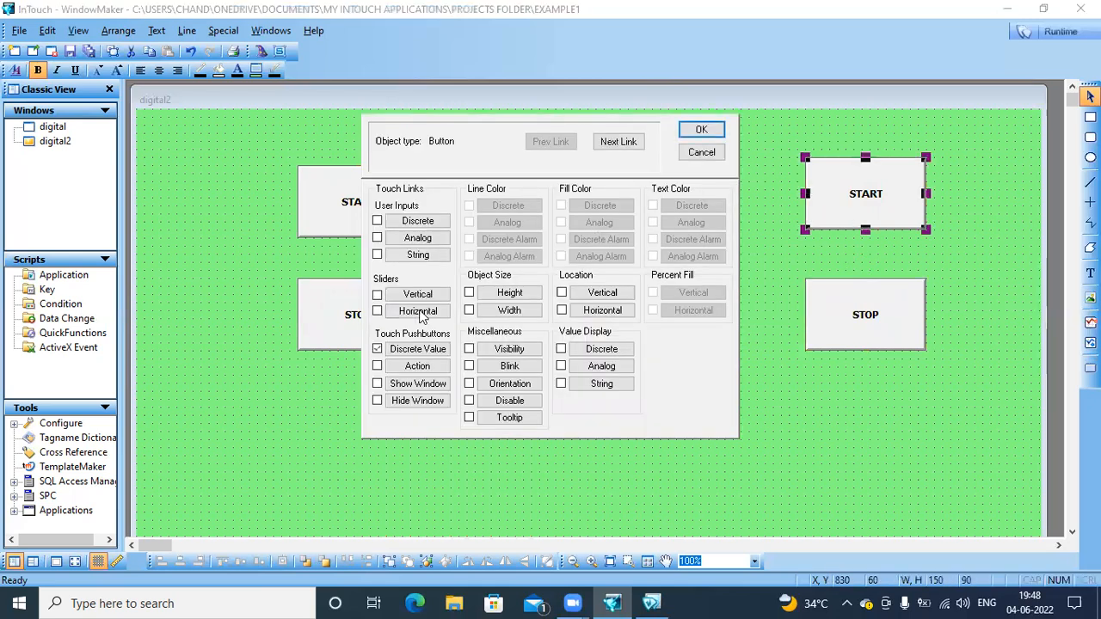
click(376, 349)
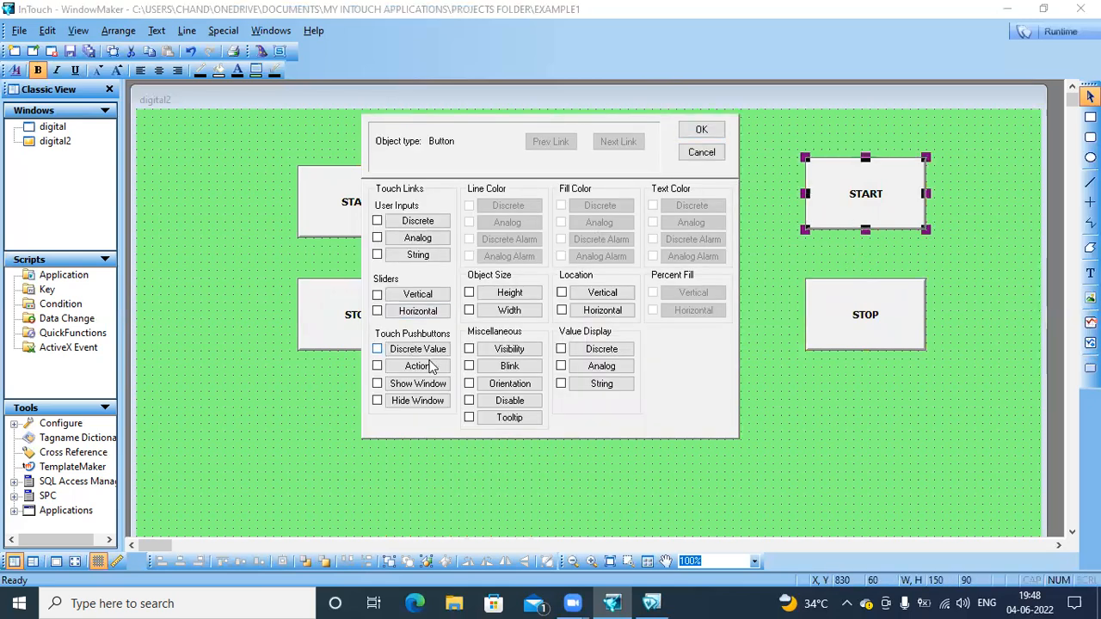
click(378, 366)
click(408, 366)
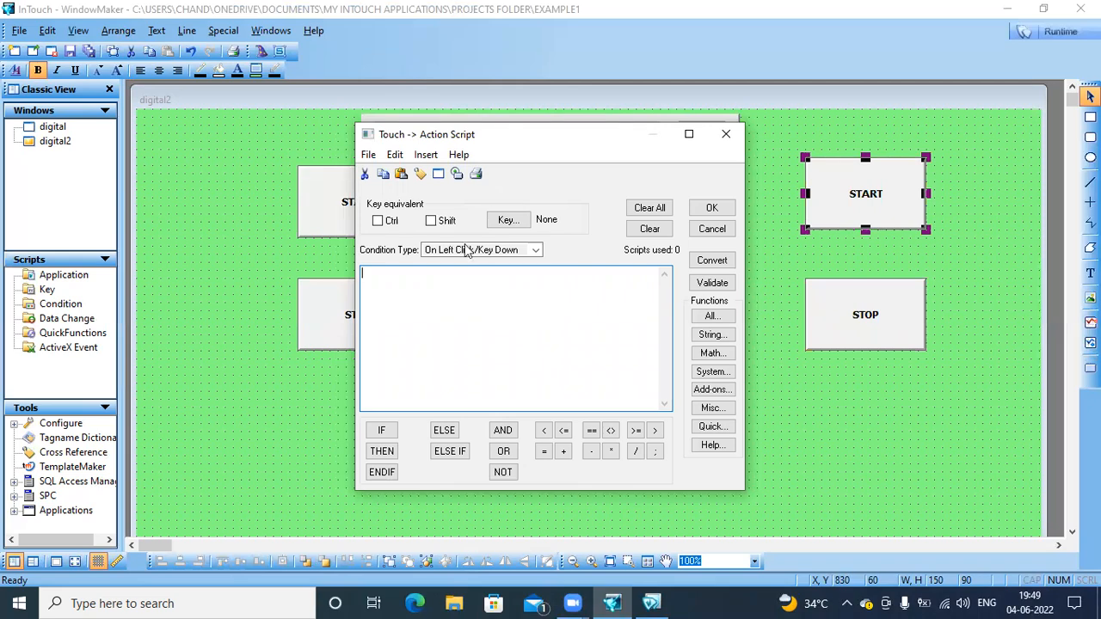
click(536, 251)
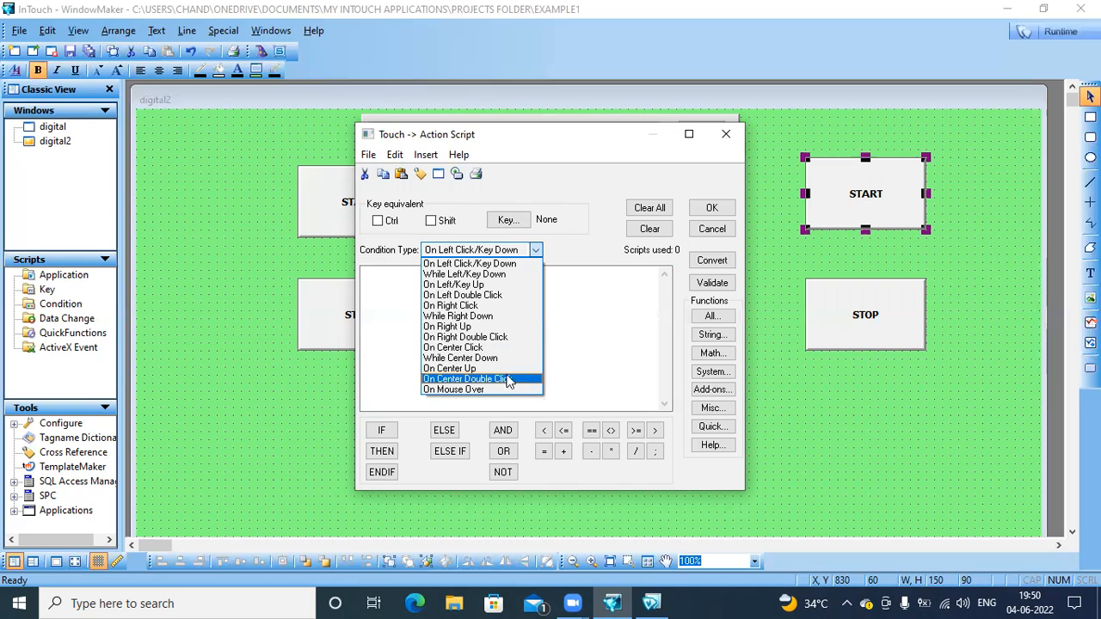
click(523, 263)
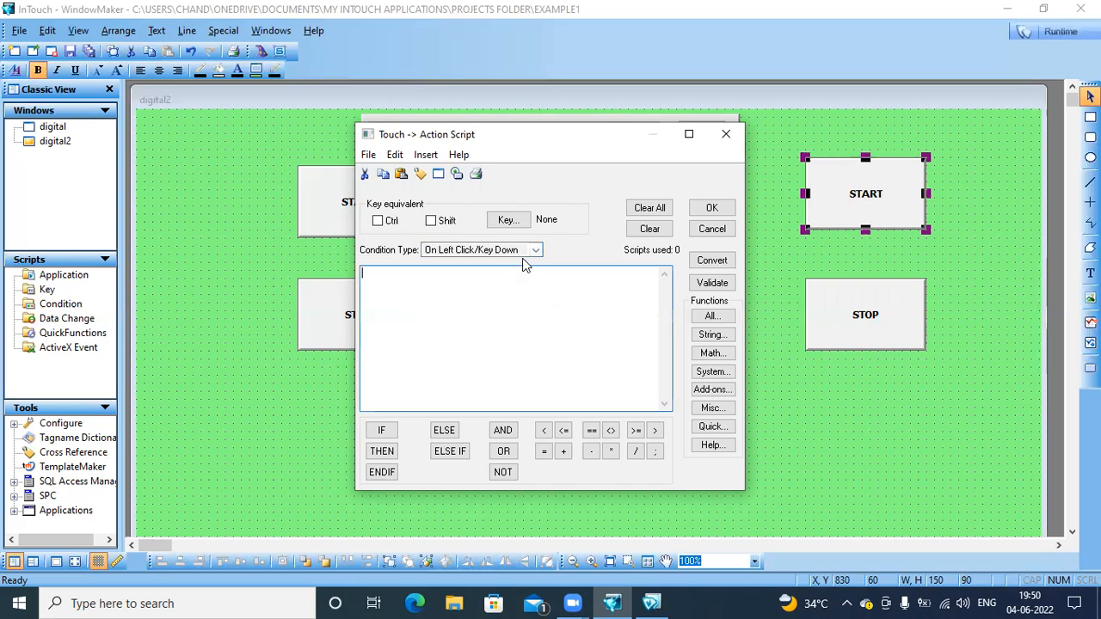
click(482, 295)
text(sw1=1;)
click(721, 283)
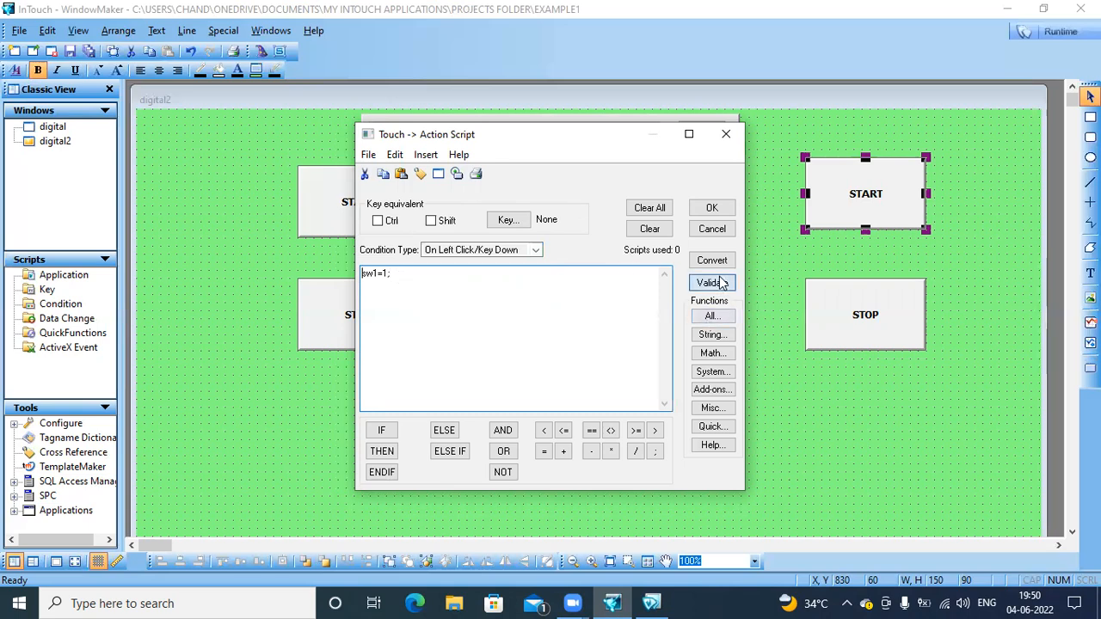
click(723, 210)
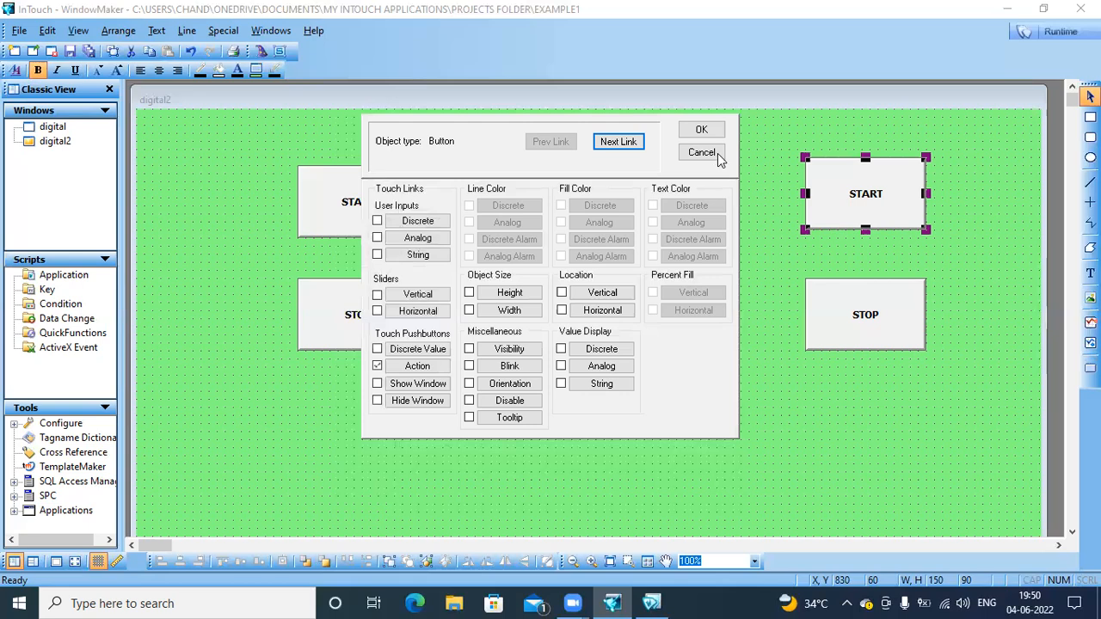
click(703, 130)
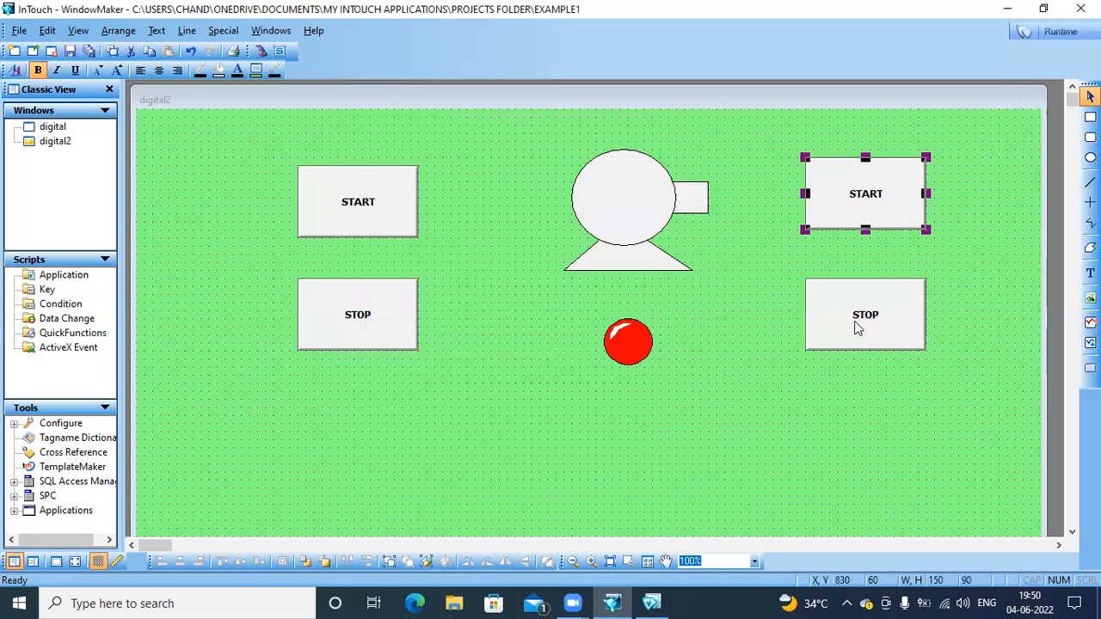
Replace the copied STOP button's discrete value link with an On Left Click/Key Down action script "sw1=0;" and validate it
double_click(858, 322)
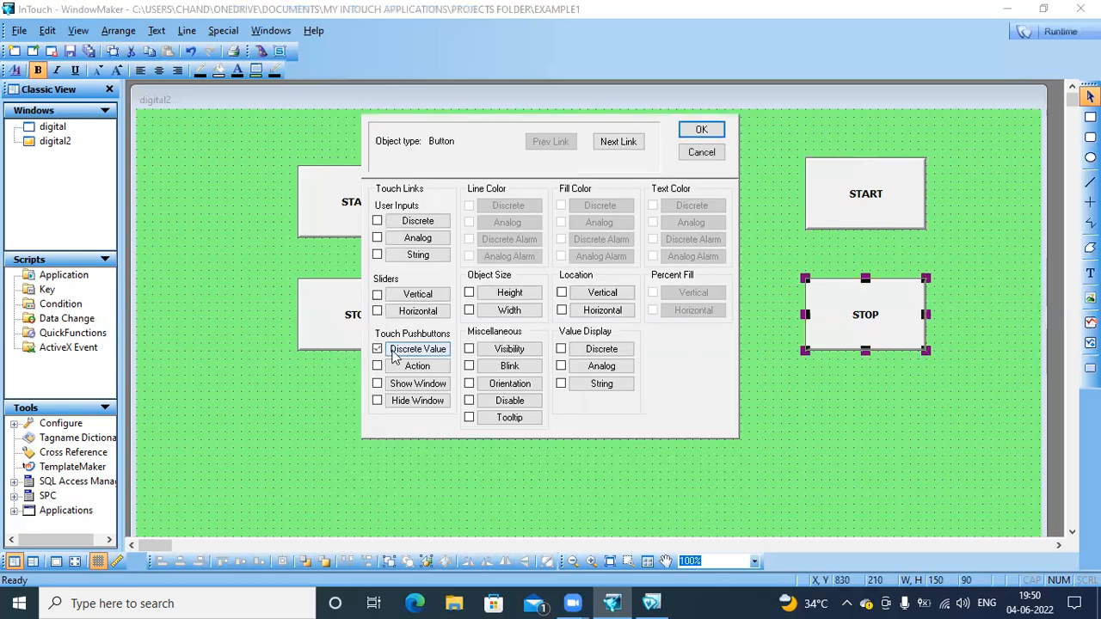
click(396, 366)
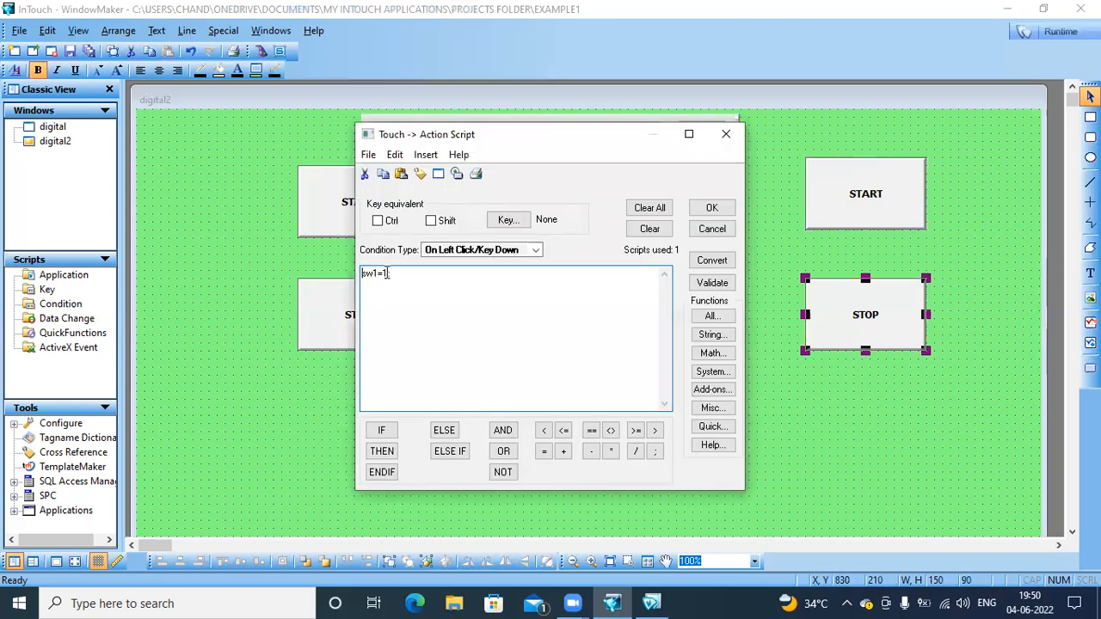
text(0)
click(719, 291)
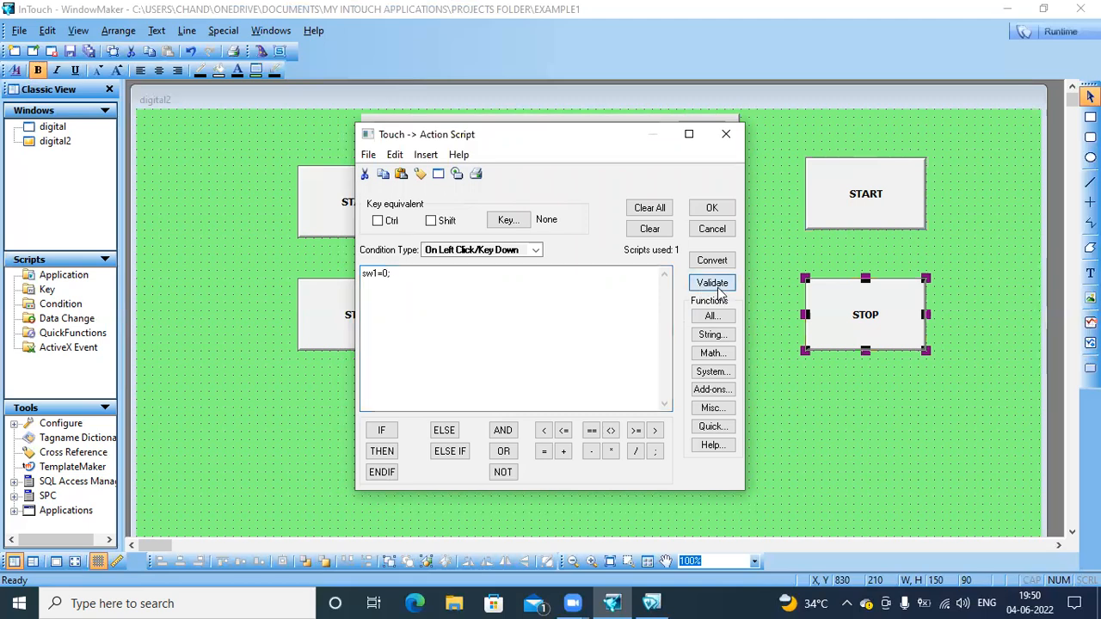
click(712, 208)
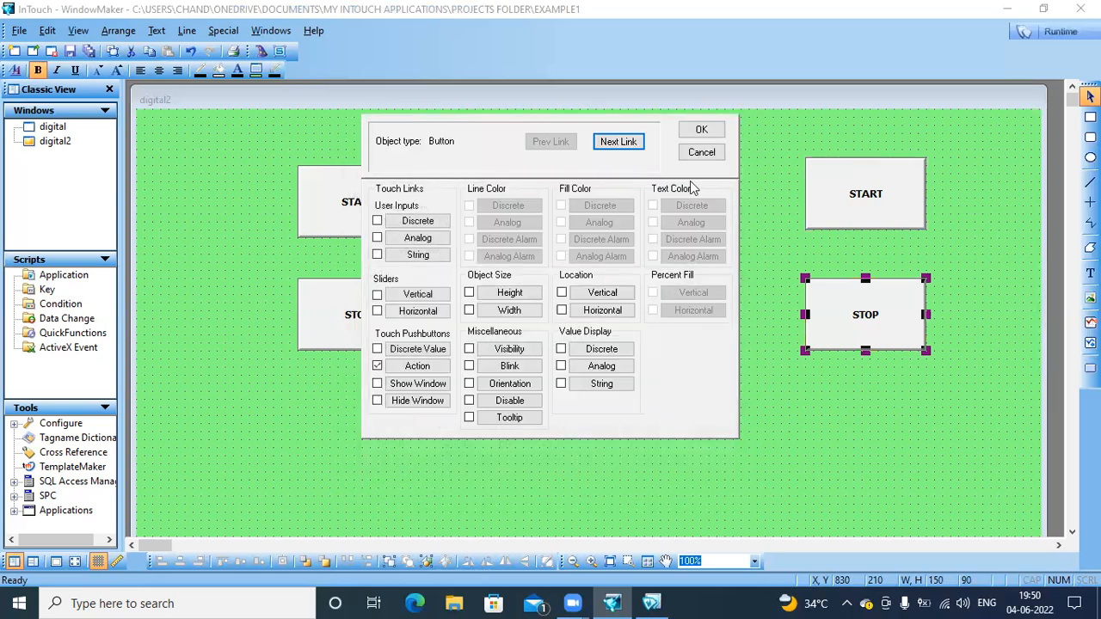
click(702, 130)
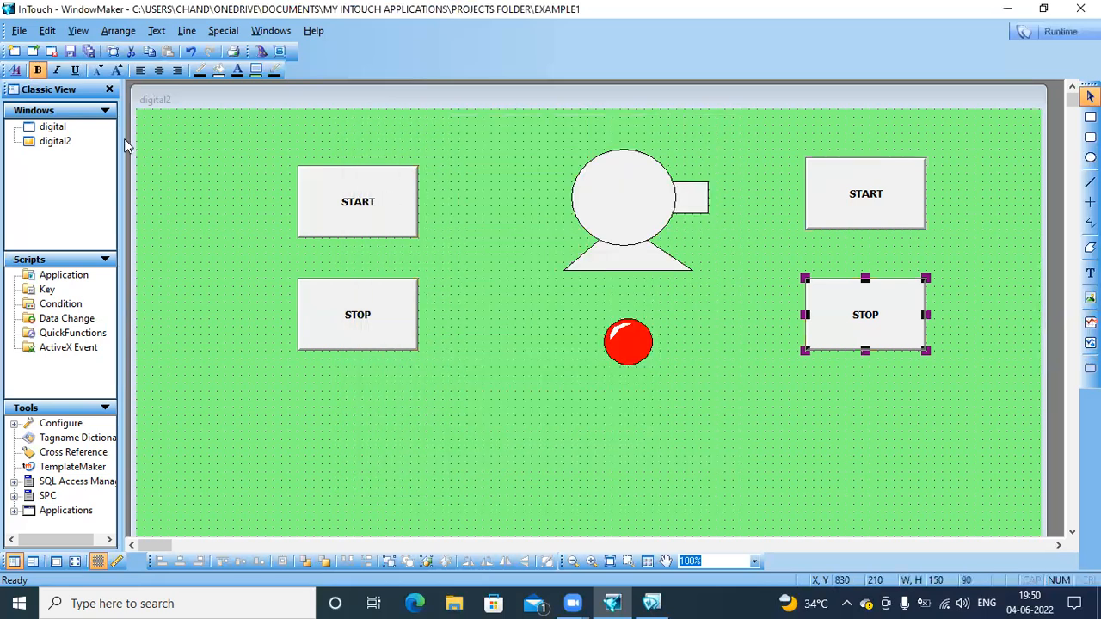
Save all windows, switch to runtime and test both START and STOP pairs on the motor symbol and light
click(90, 54)
click(1051, 37)
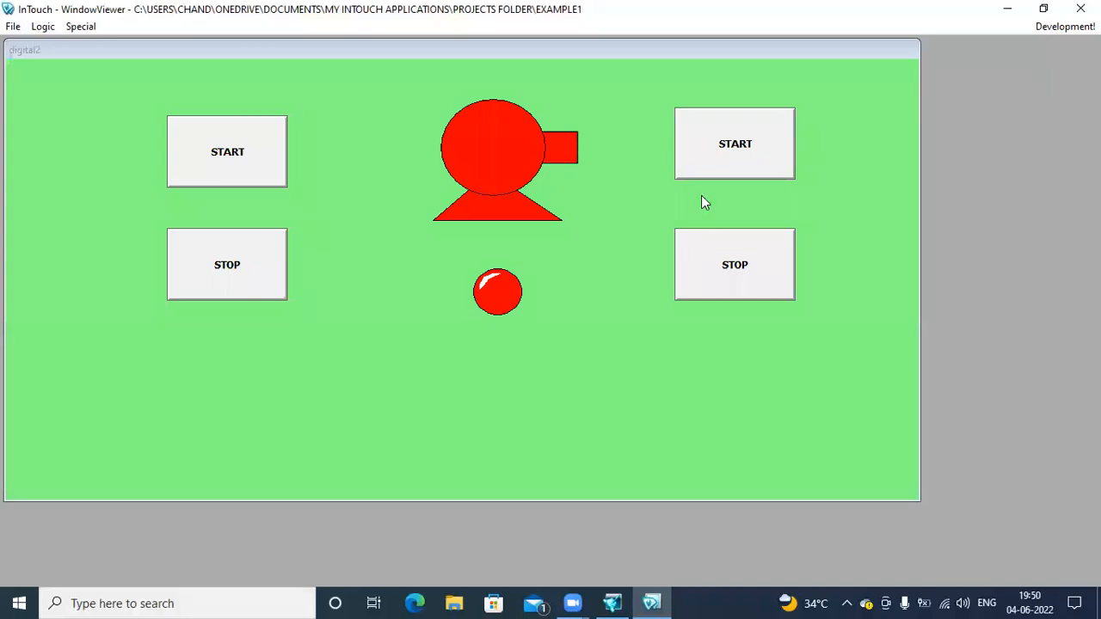
click(725, 153)
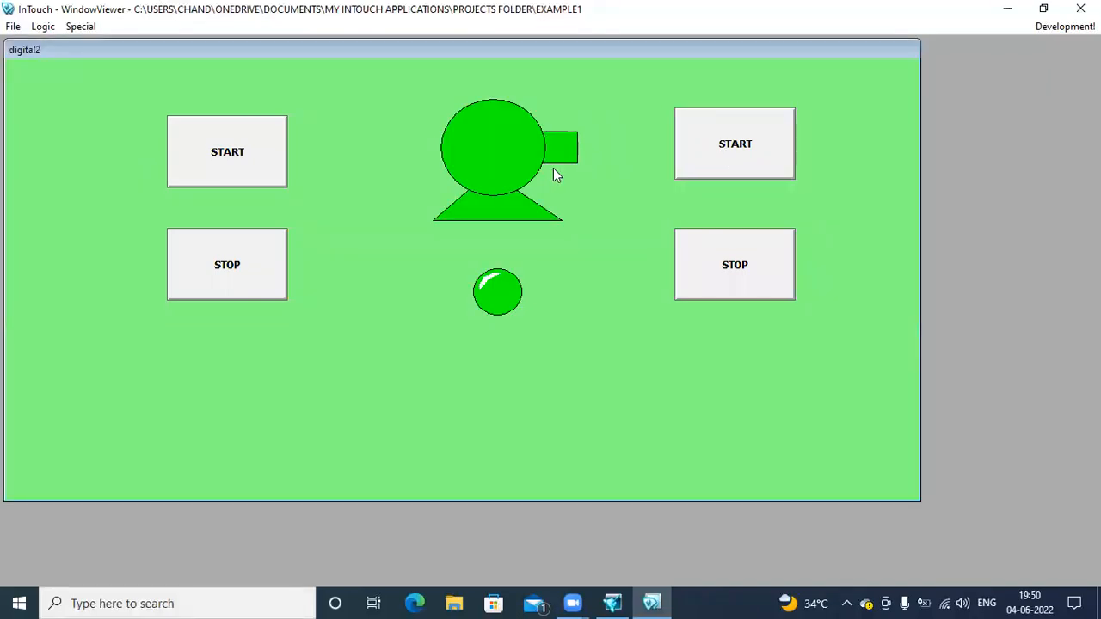
click(745, 262)
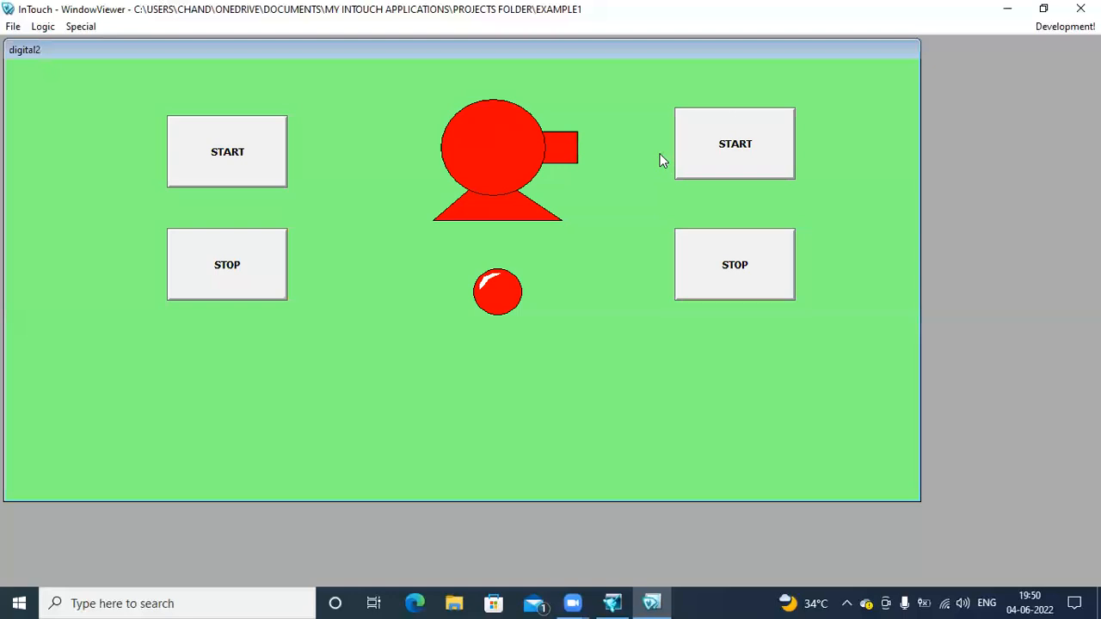
click(725, 144)
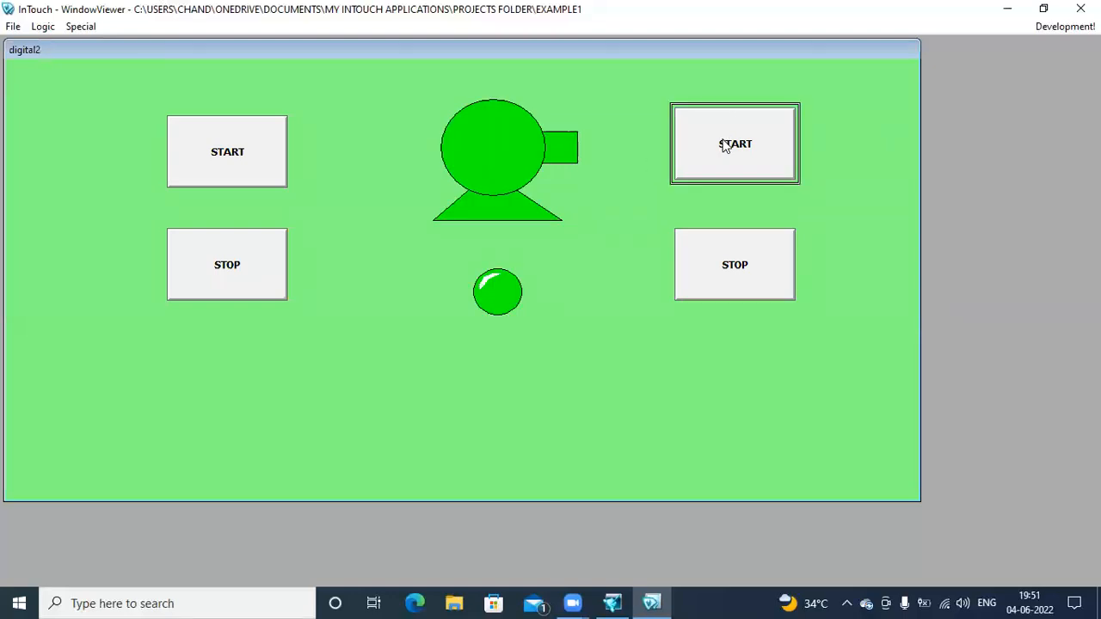
click(723, 261)
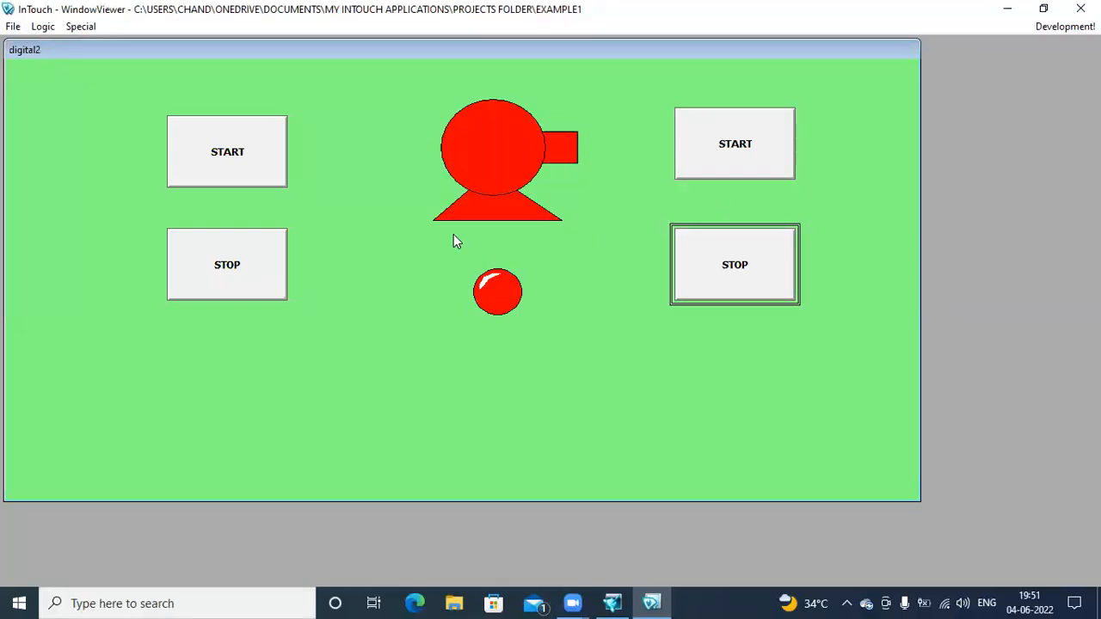
click(263, 162)
click(256, 269)
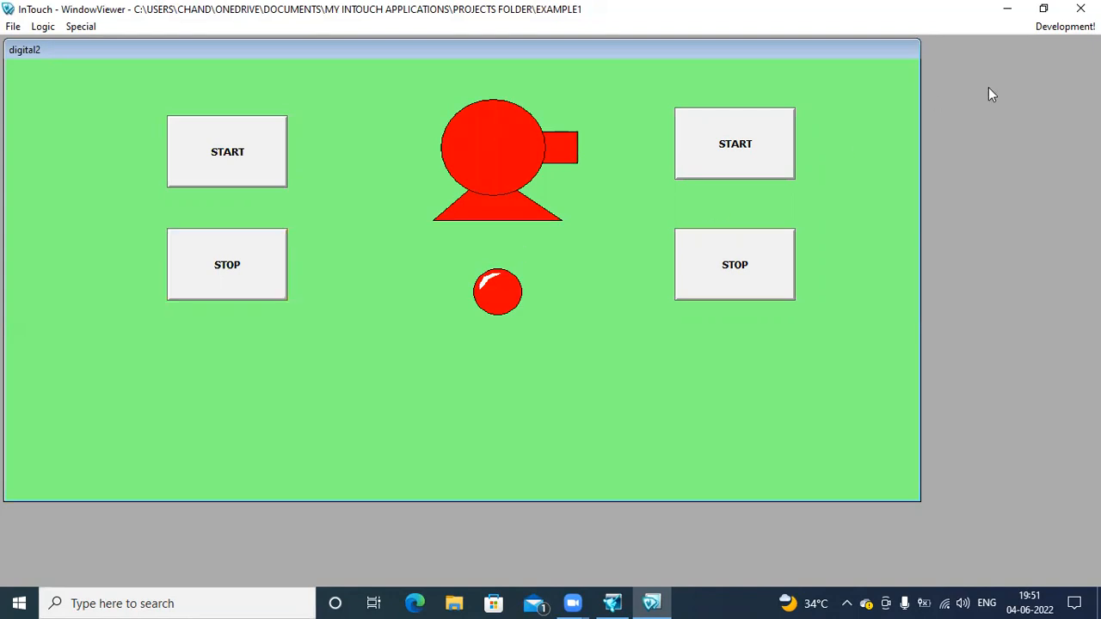
Return to development mode and inspect the discrete value pushbutton link of the original START button on digital2
click(1050, 26)
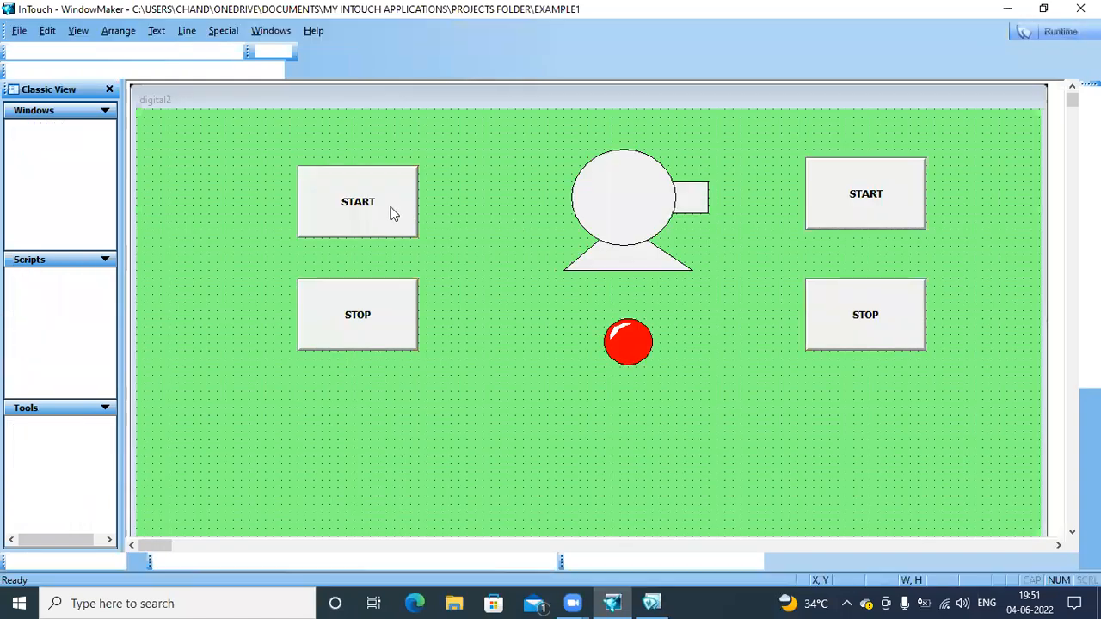
double_click(391, 207)
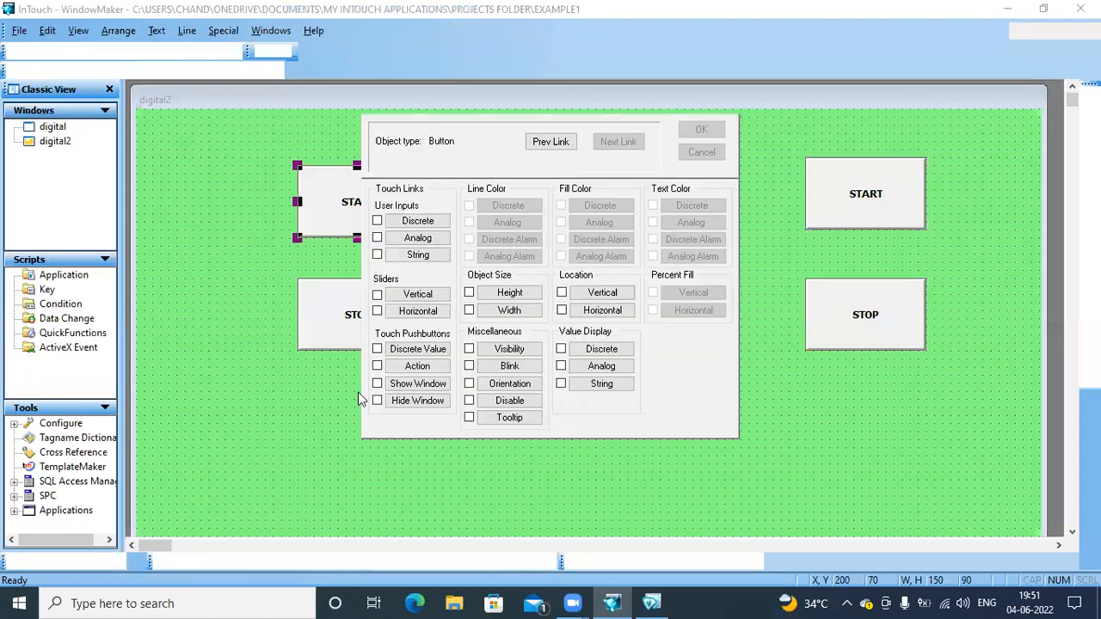
click(413, 351)
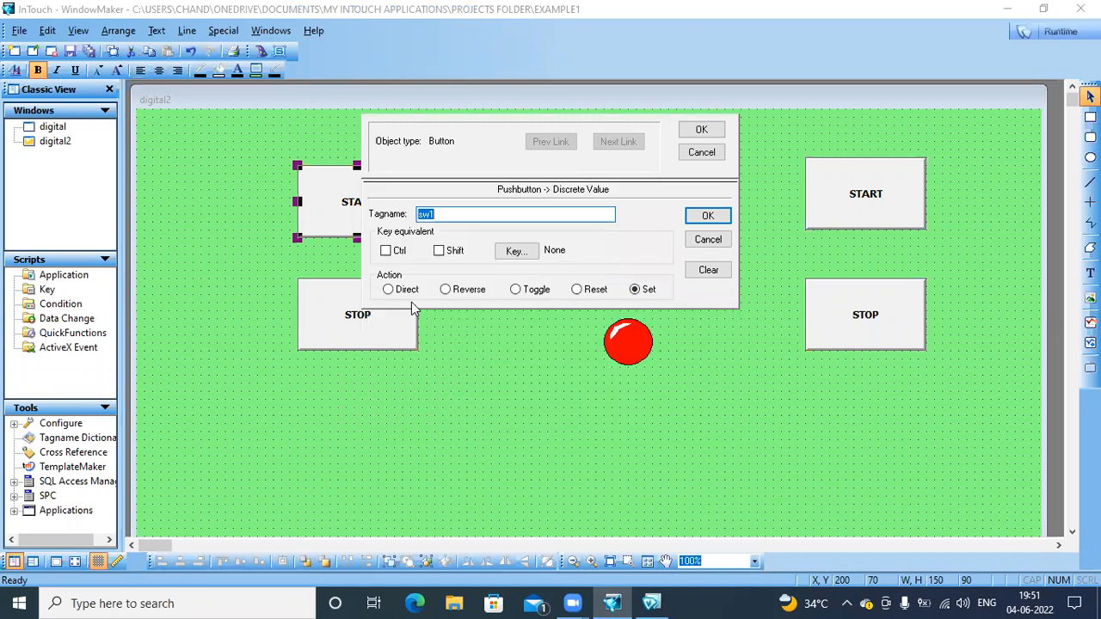
click(698, 243)
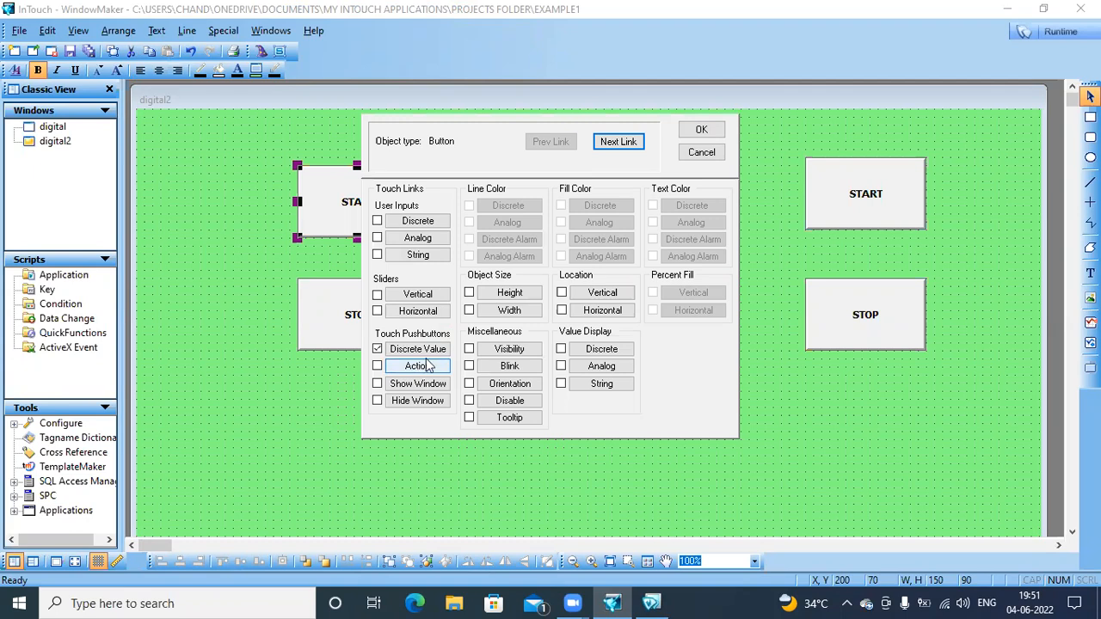
click(664, 414)
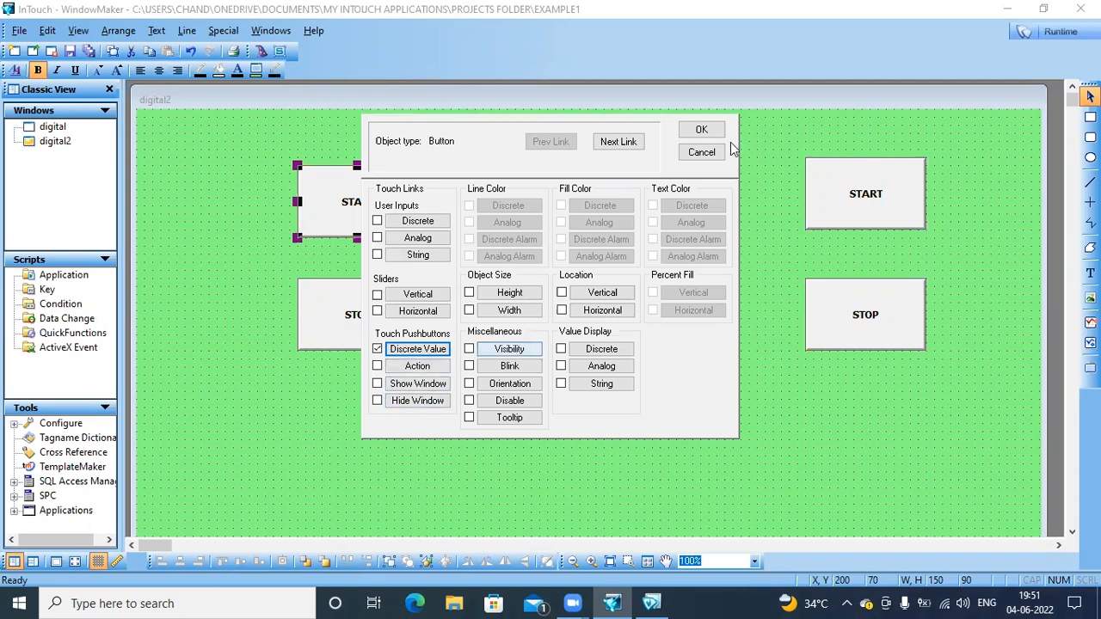
click(701, 153)
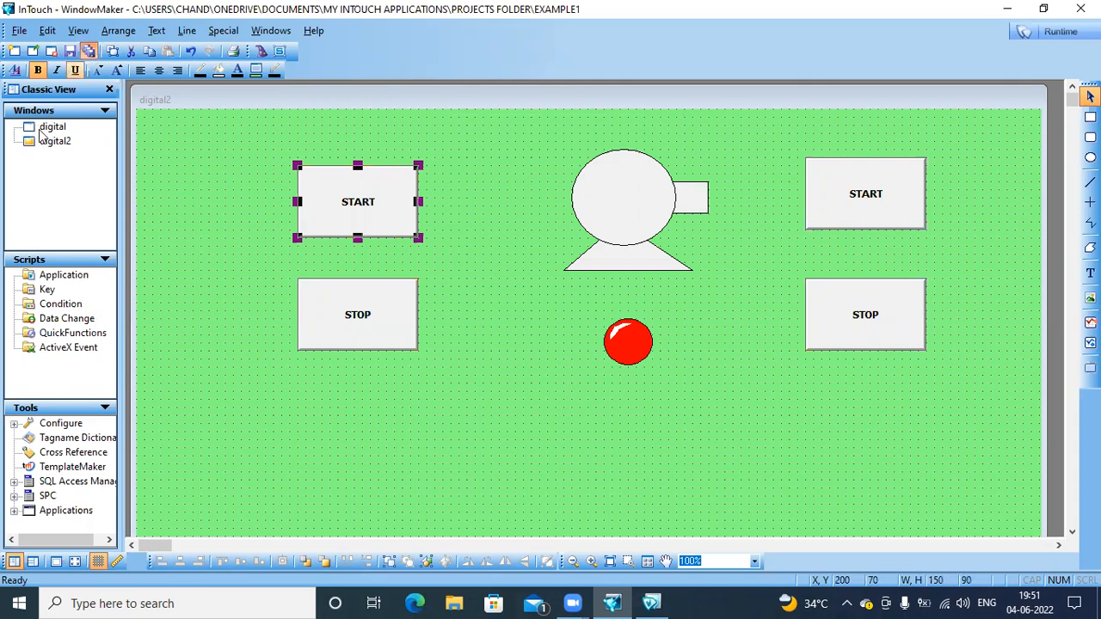
Close the digital2 window
click(41, 142)
right_click(39, 144)
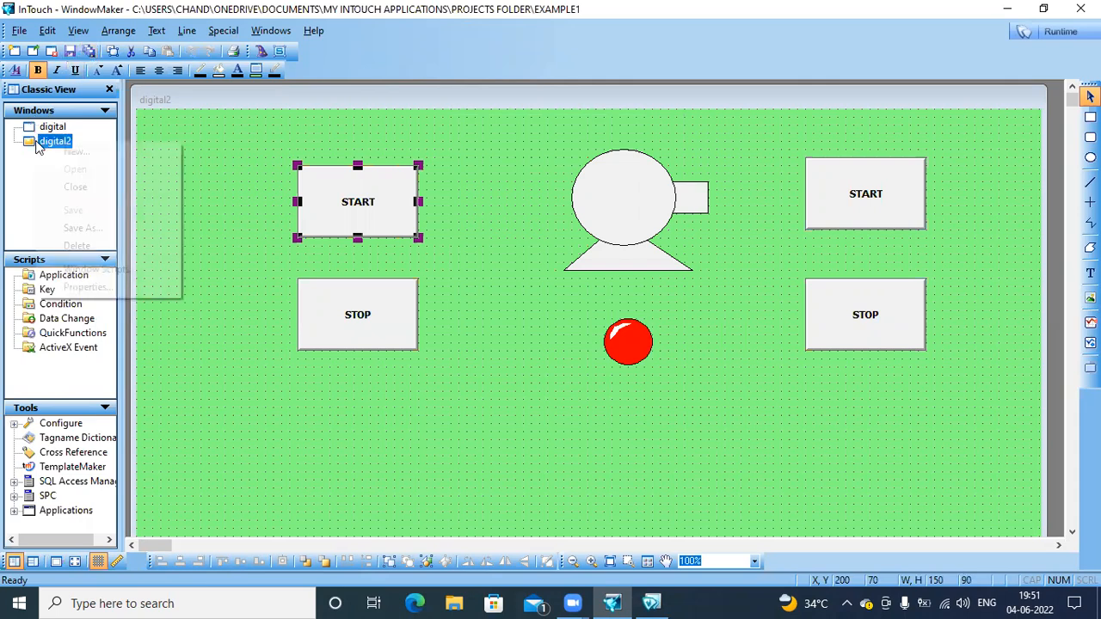
click(74, 186)
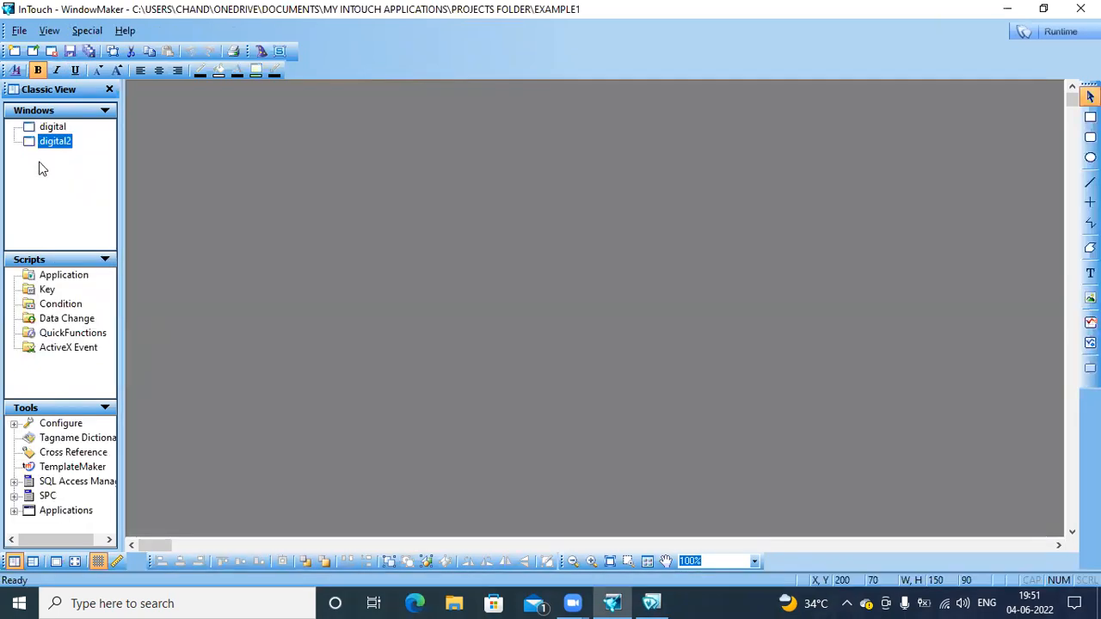
Create a new window named "pop up1" with the Popup window type
right_click(40, 158)
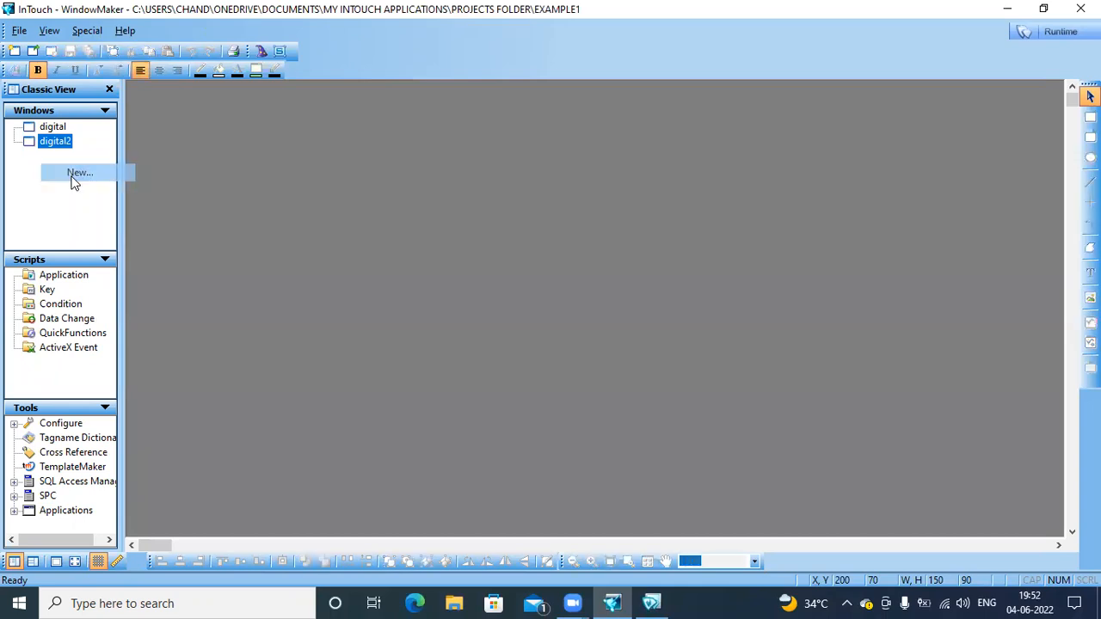
click(74, 178)
text(po)
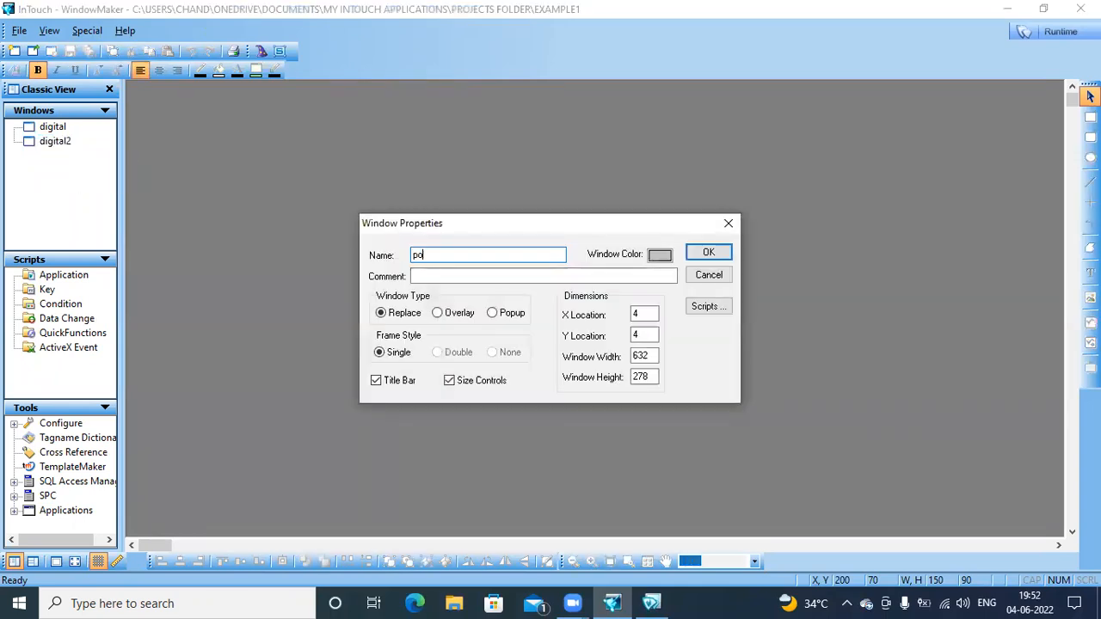
text(p up1)
click(493, 314)
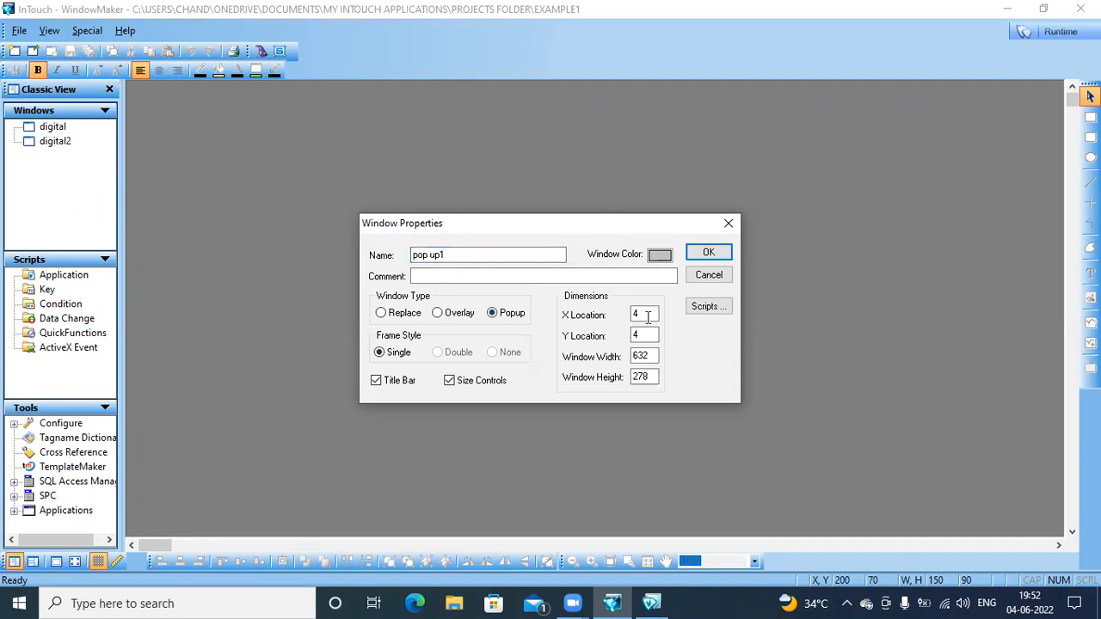
click(710, 253)
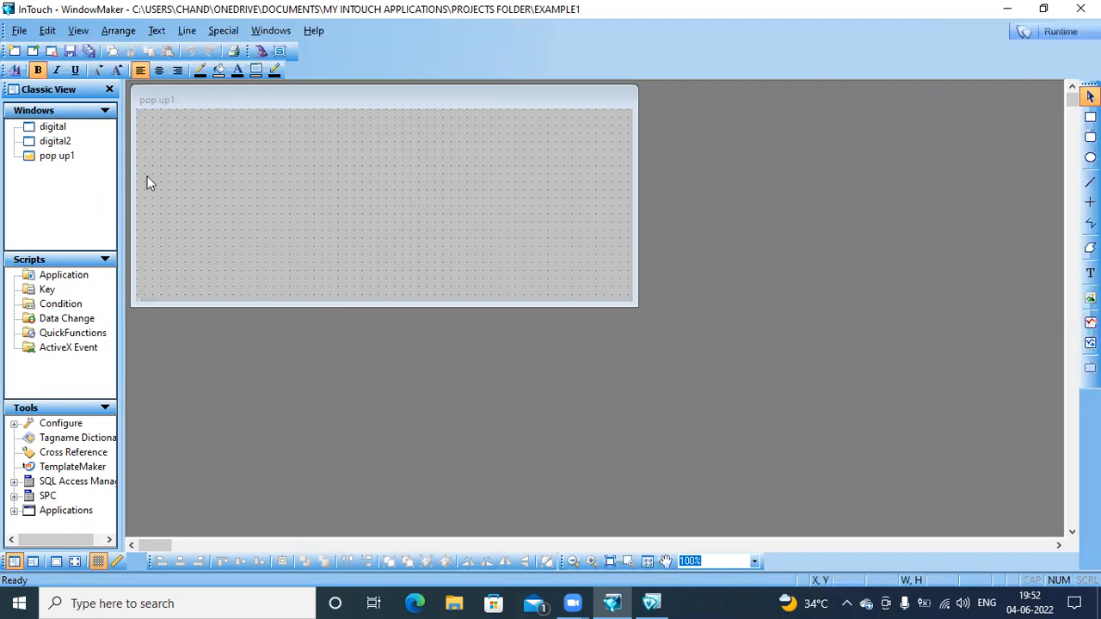
Cut the START and STOP pair beside the motor symbol from digital2 and paste it into pop up1
double_click(55, 139)
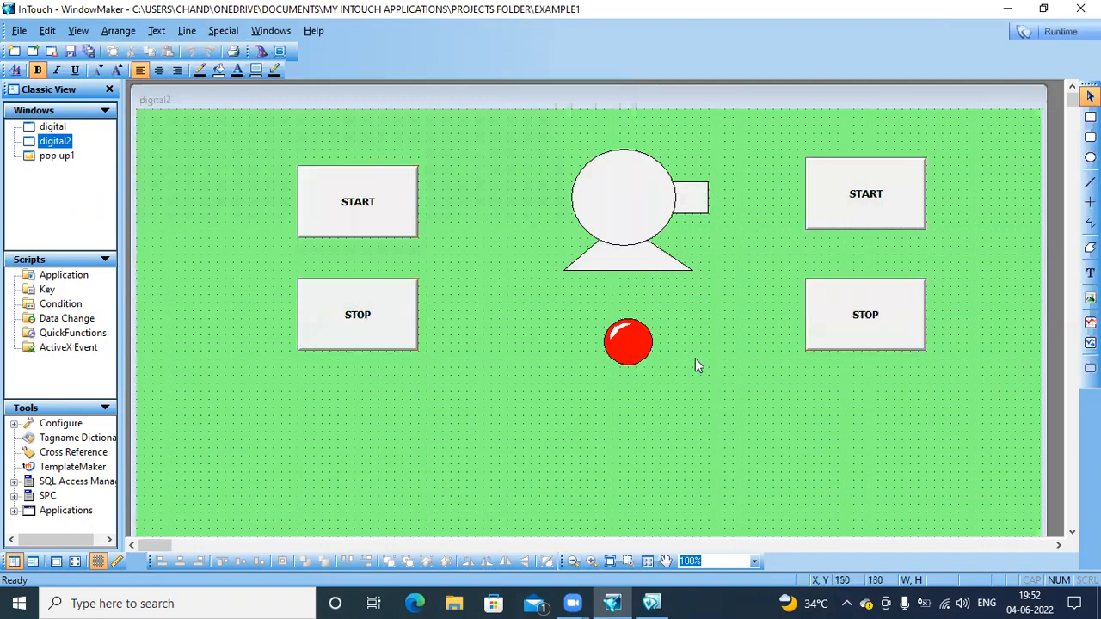
drag(966, 370, 776, 129)
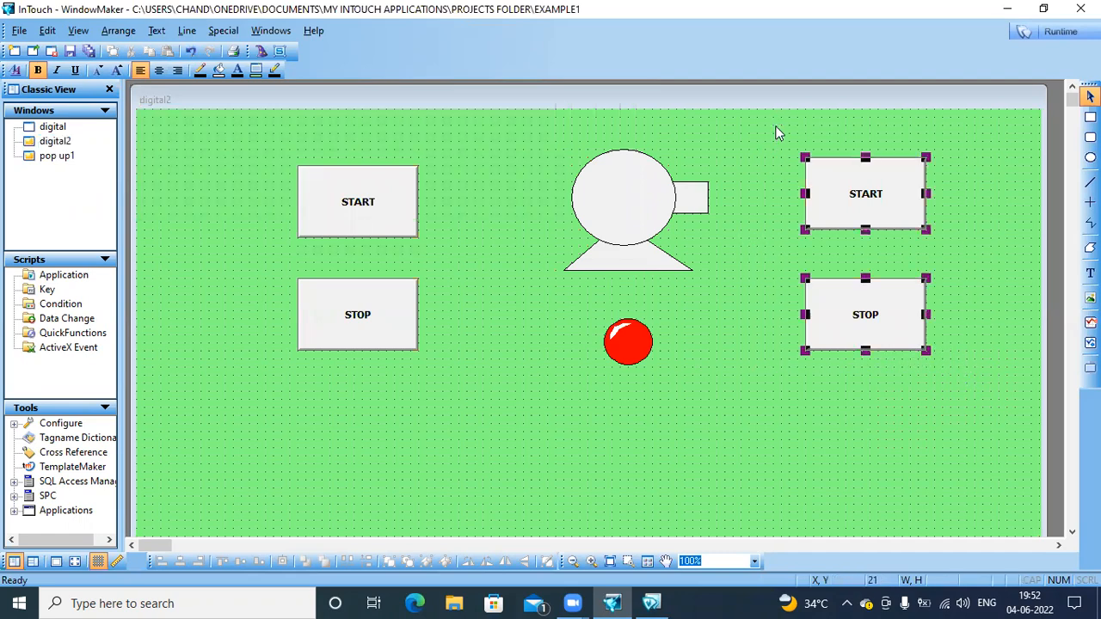
key(Delete)
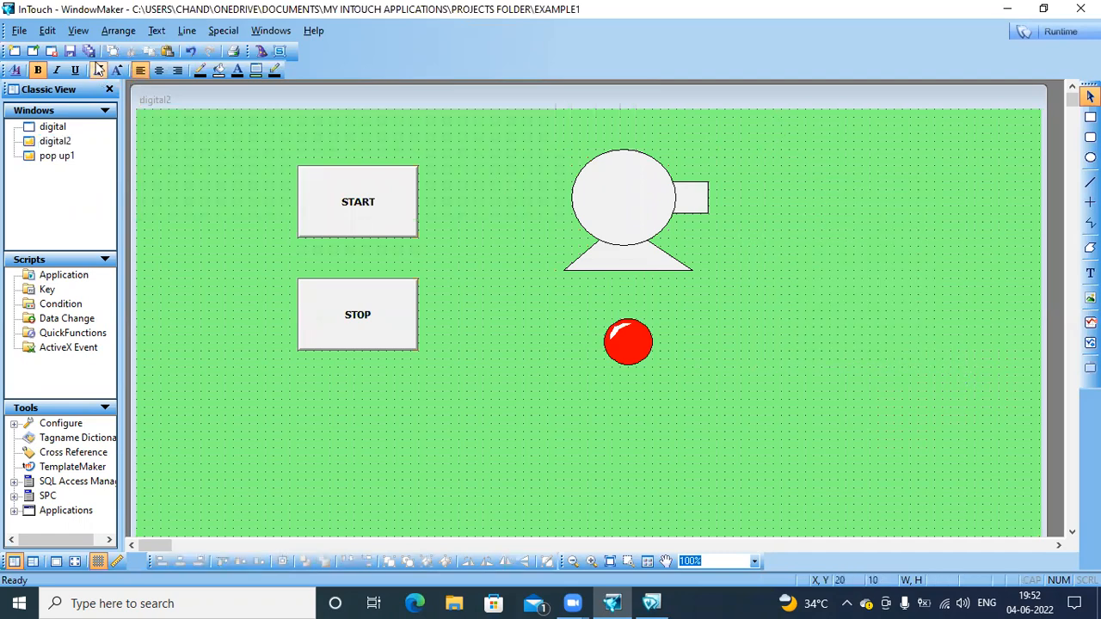
double_click(54, 159)
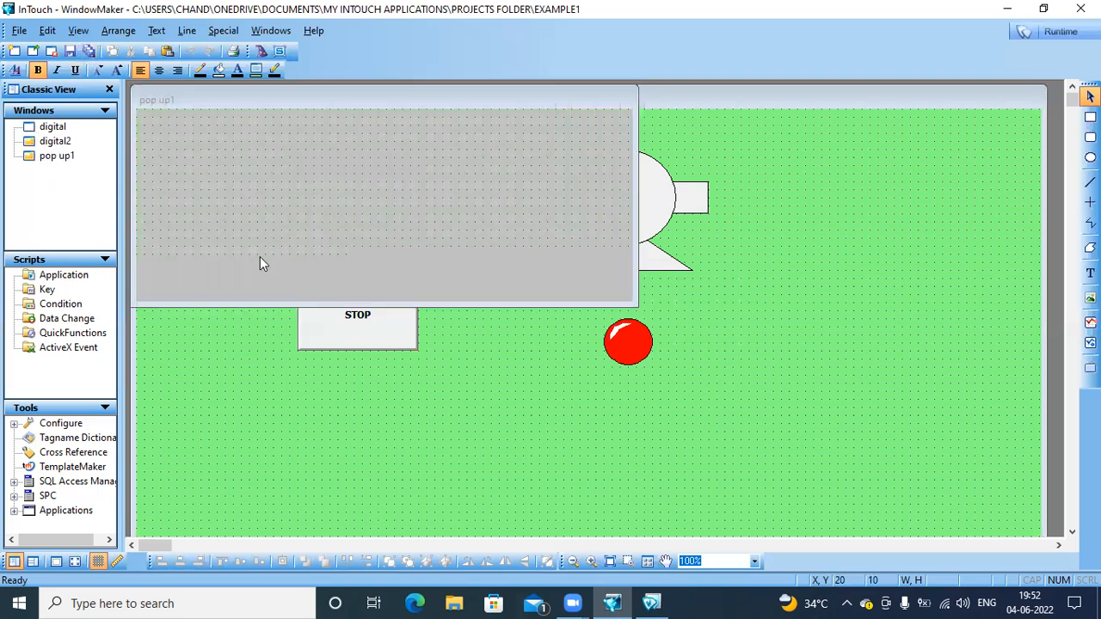
key(ctrl+v)
click(266, 182)
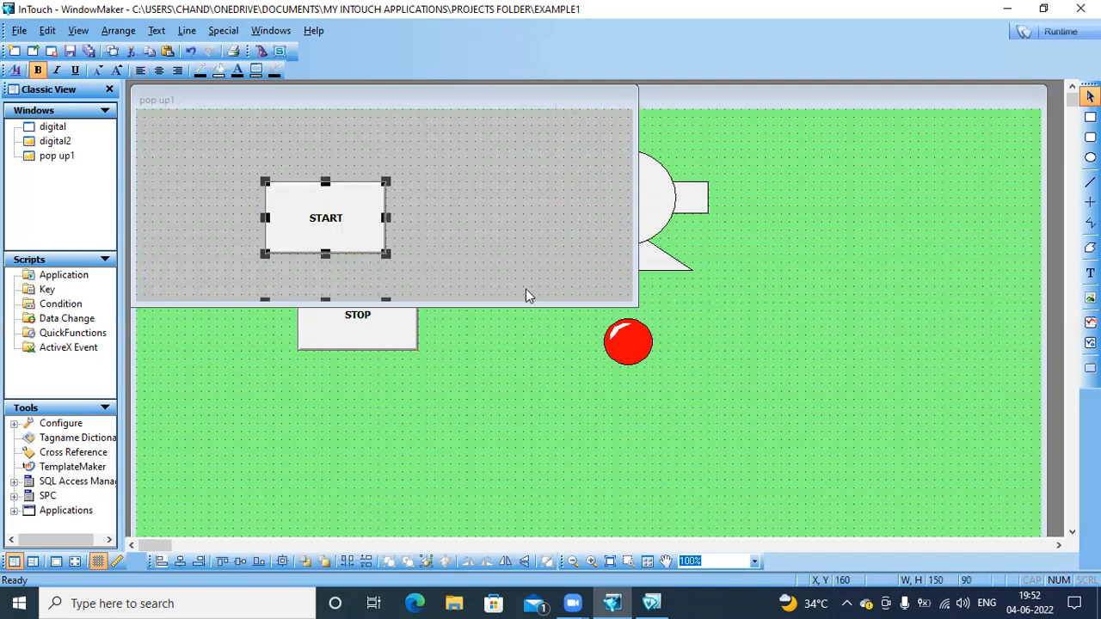
Move the pasted START and STOP buttons up to the upper edge of pop up1 so that both fit inside it
key(Up)
key(Up)
key(Up)
key(Up)
key(Up)
key(Up)
key(Up)
key(Up)
key(Up)
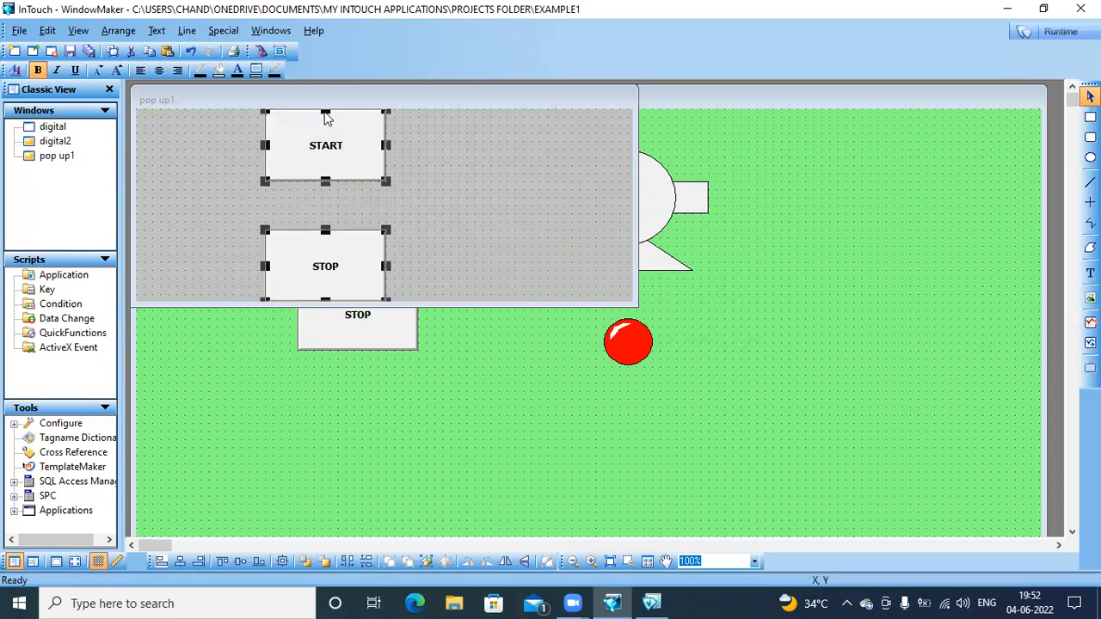
drag(325, 116, 339, 175)
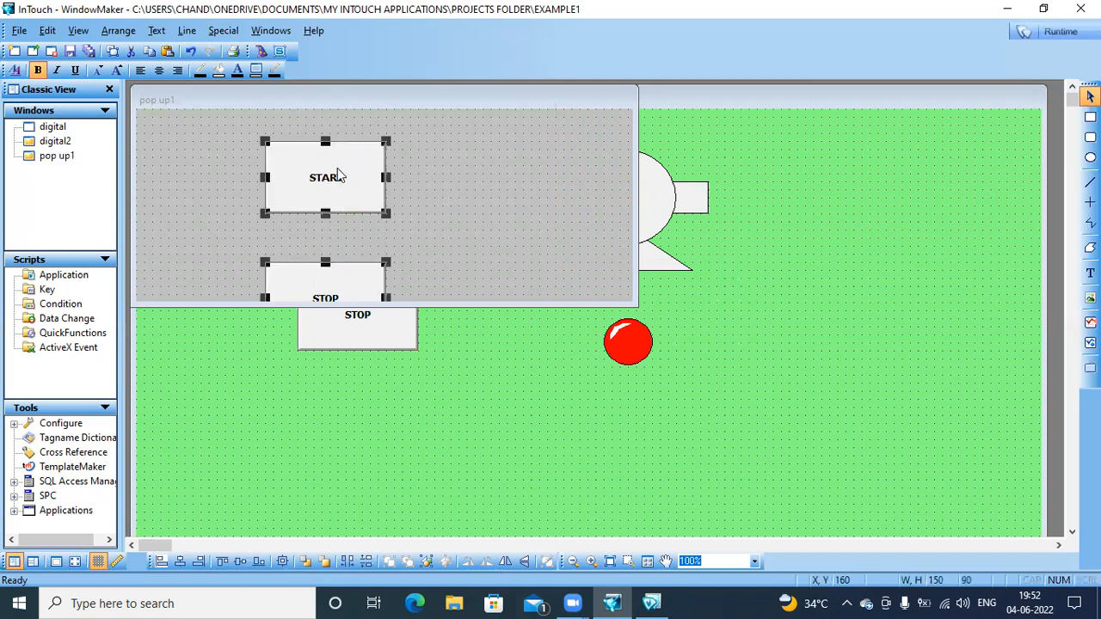
key(Up)
key(Up)
key(Up)
key(Up)
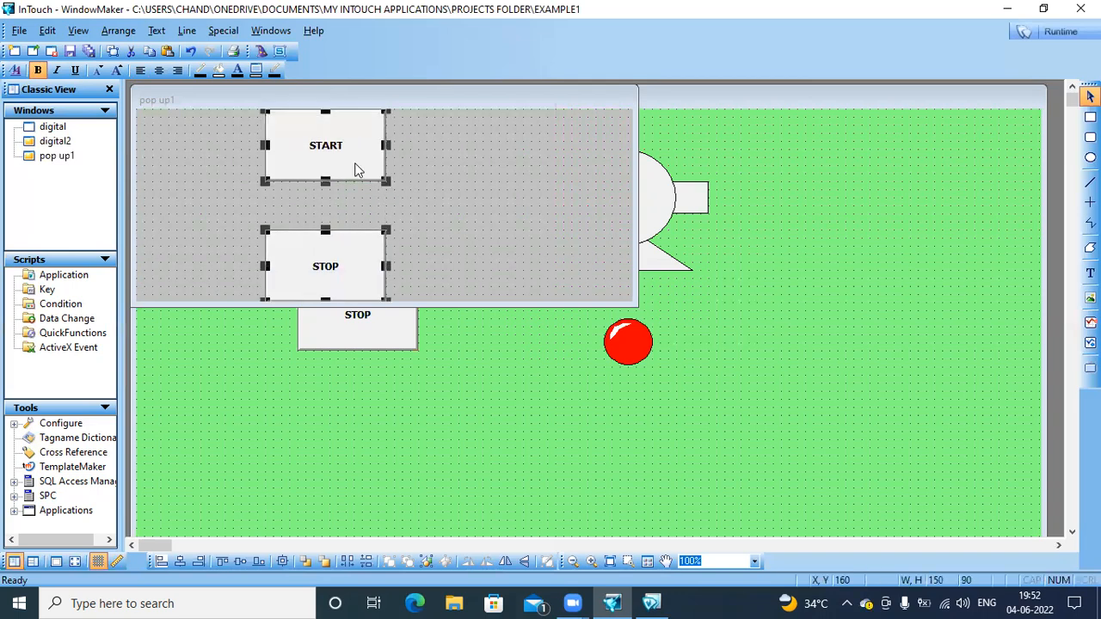
key(Escape)
Resize pop up1's START and STOP buttons to about 130 by 60, placing them at X 180, Y 50 and X 180, Y 130
click(326, 181)
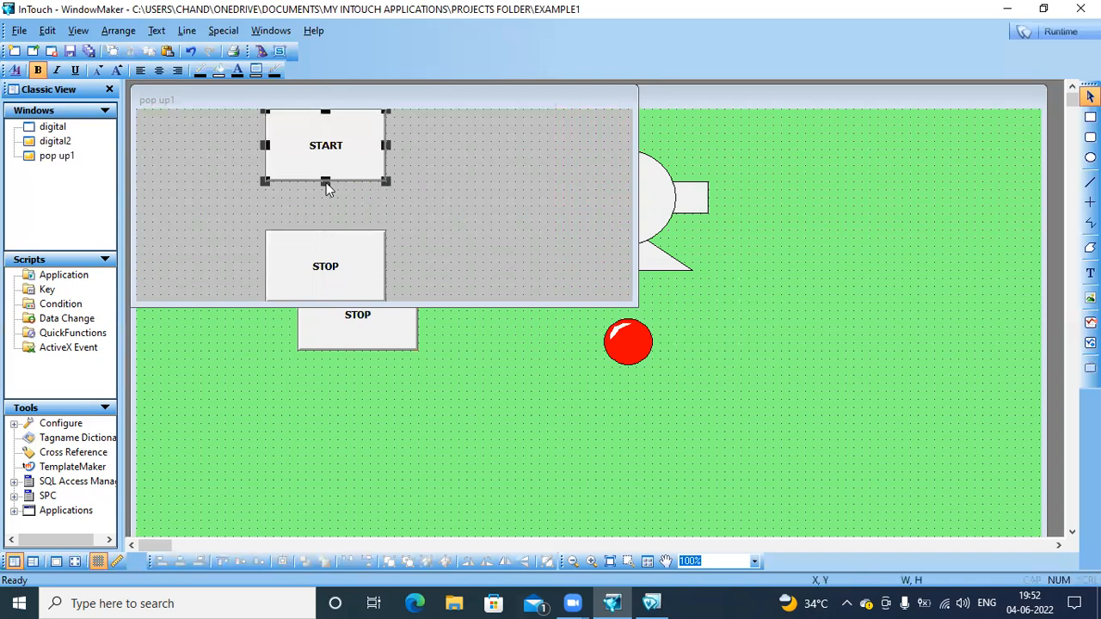
drag(385, 182, 339, 184)
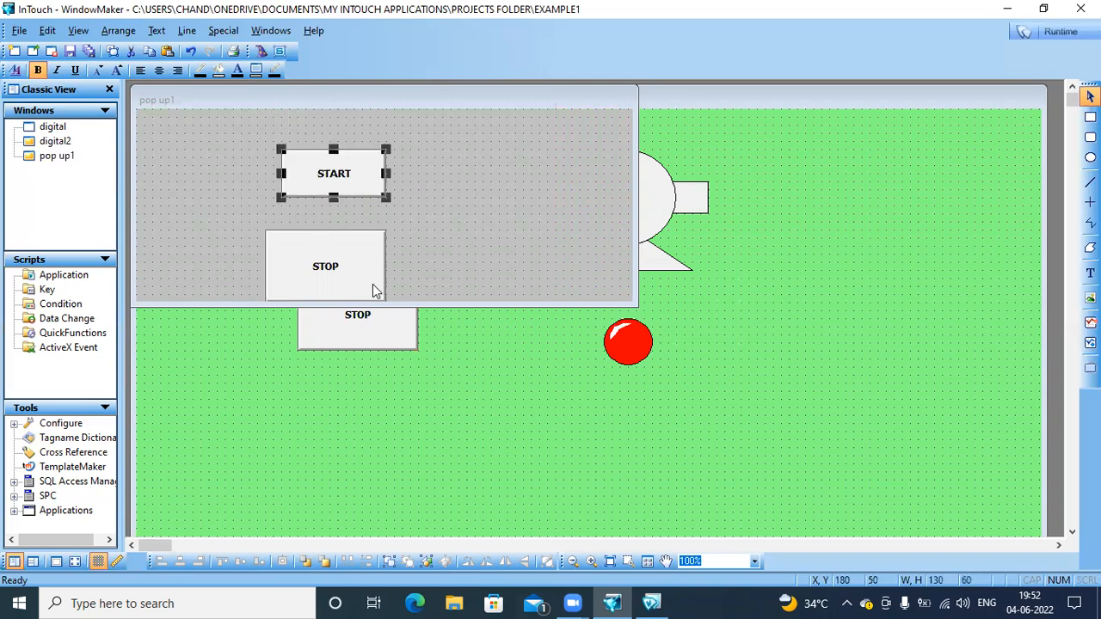
click(286, 246)
drag(272, 235, 326, 252)
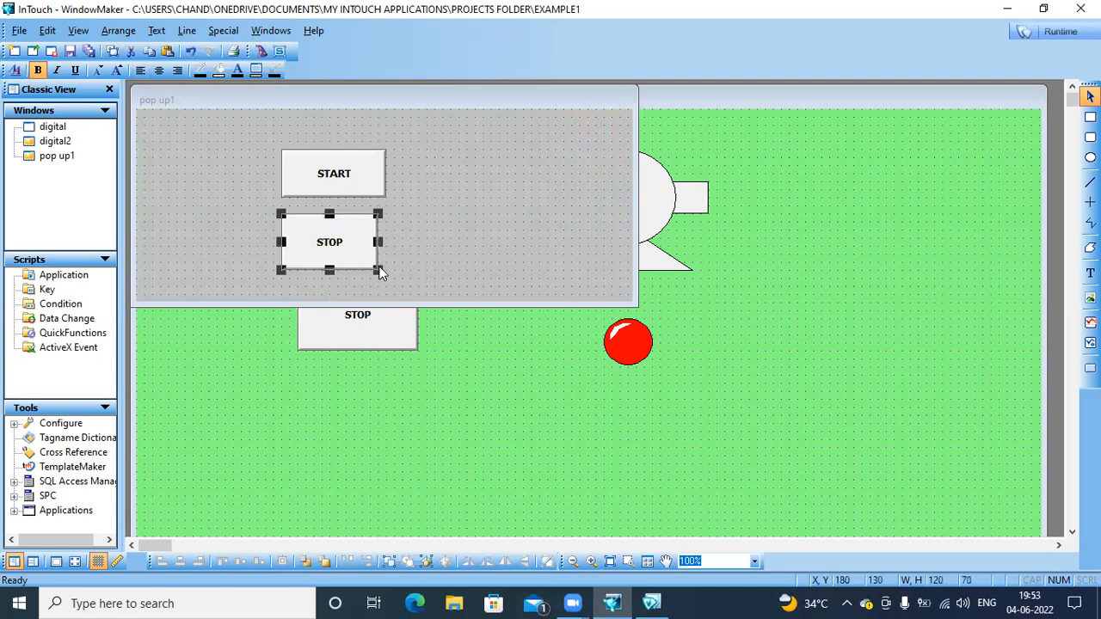
drag(381, 272, 385, 262)
click(240, 166)
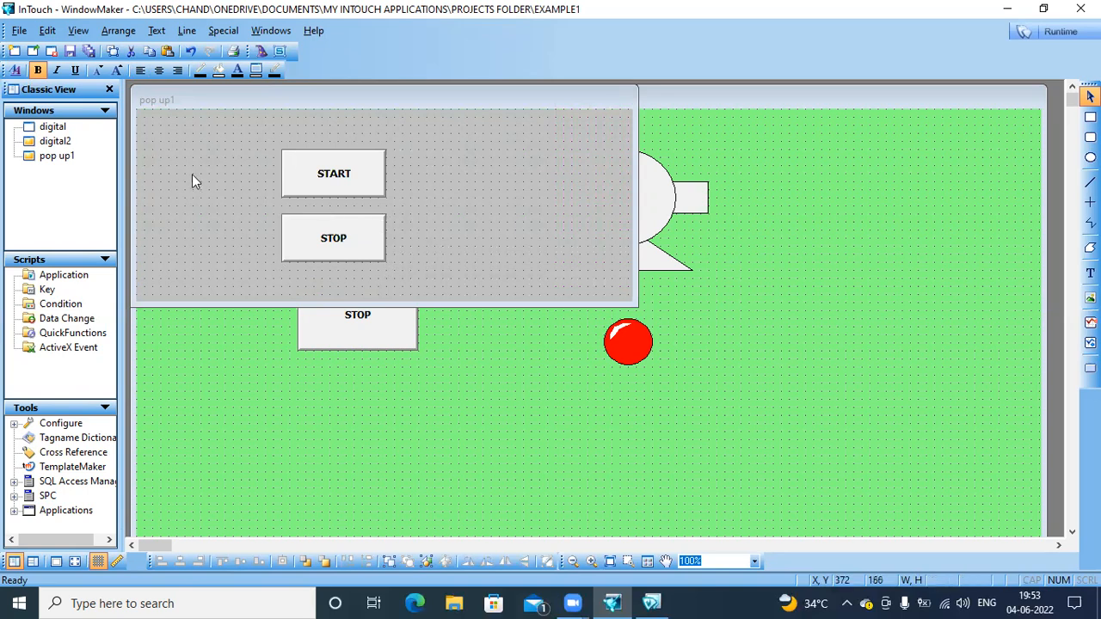
Save all windows and close pop up1
click(90, 52)
right_click(42, 157)
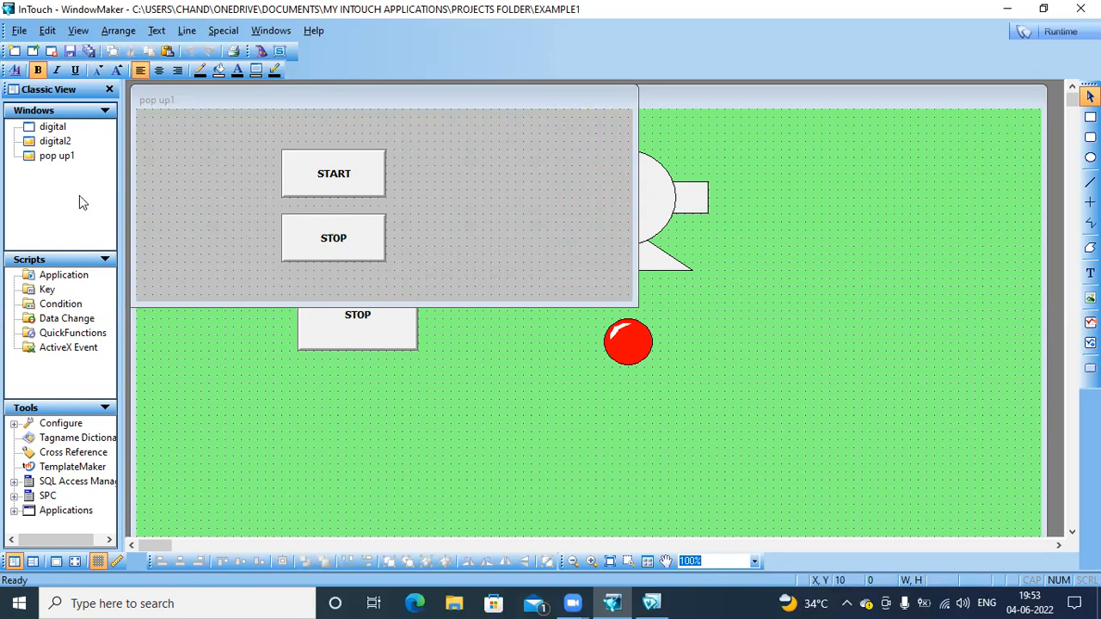
click(82, 208)
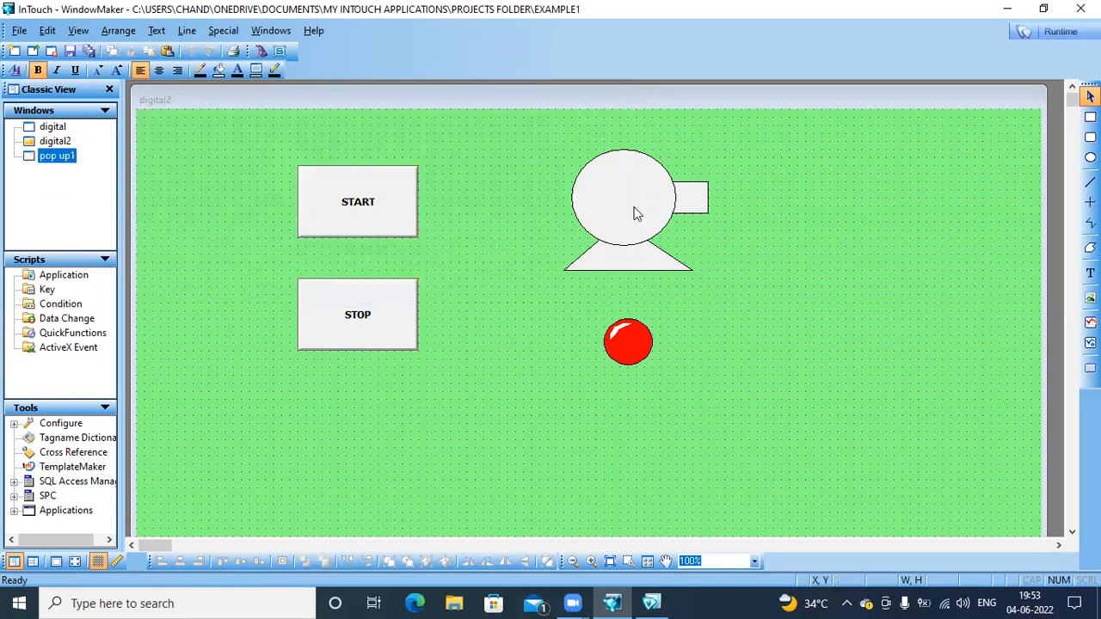
Add a Show Window touch pushbutton link to the motor symbol on digital2 that opens pop up1
click(636, 215)
double_click(634, 214)
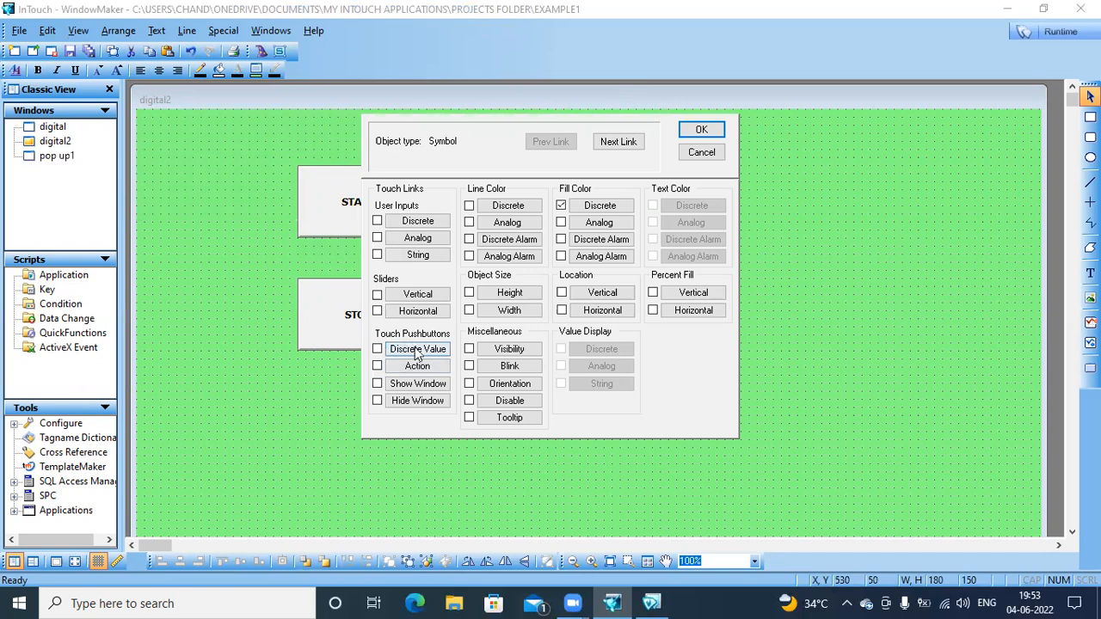
click(395, 389)
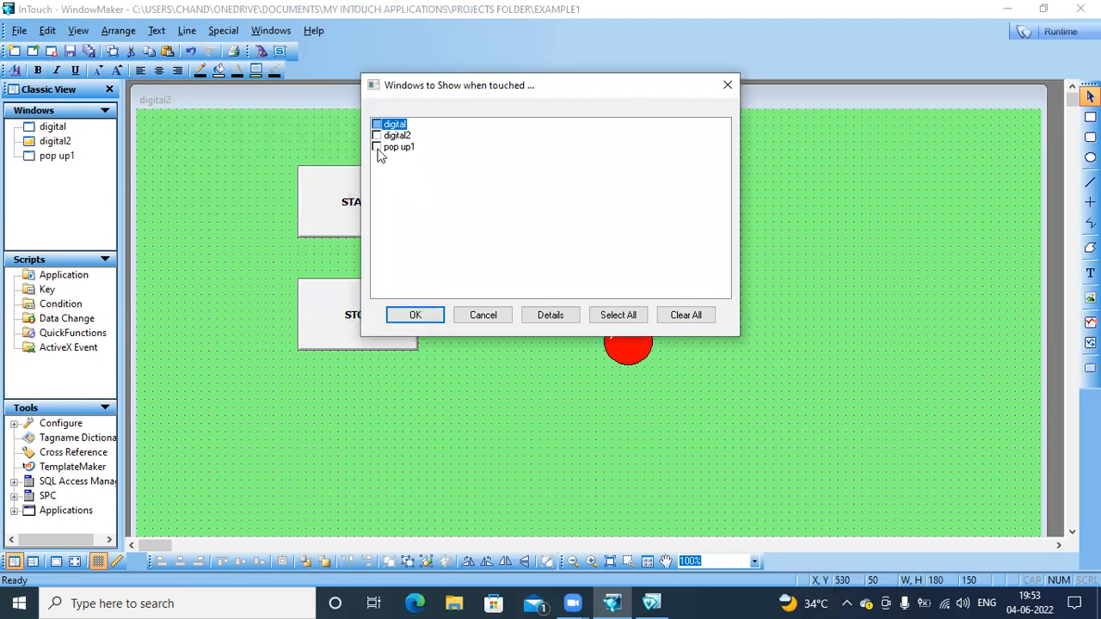
click(378, 148)
click(416, 316)
click(707, 134)
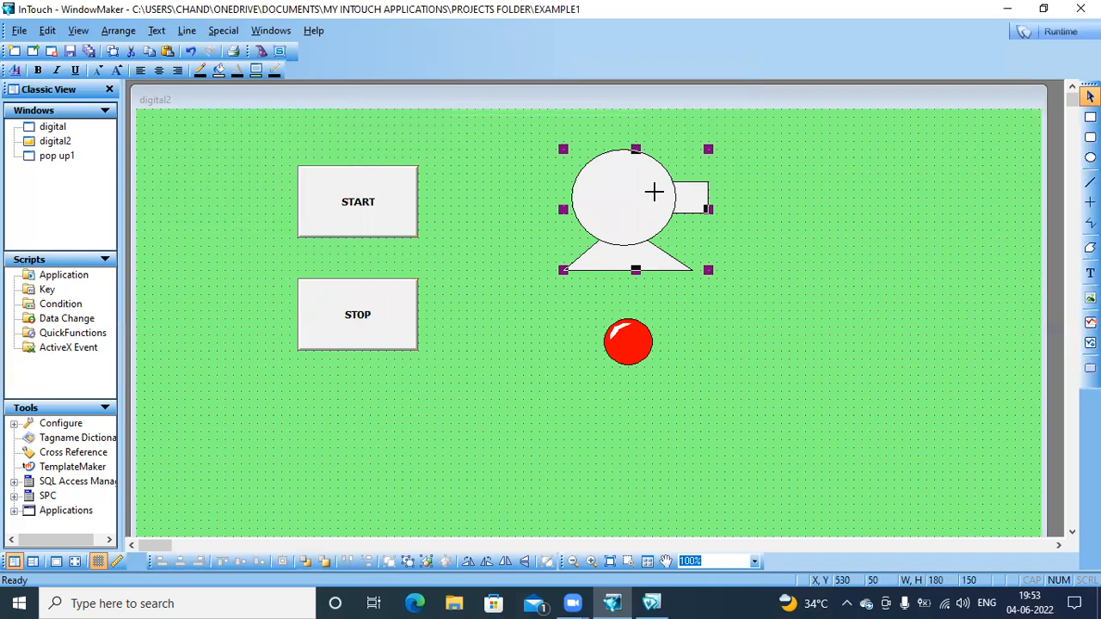
Move the motor symbol on digital2 closer to the START and STOP buttons, to about X 460, Y 70
click(572, 244)
drag(585, 238, 528, 254)
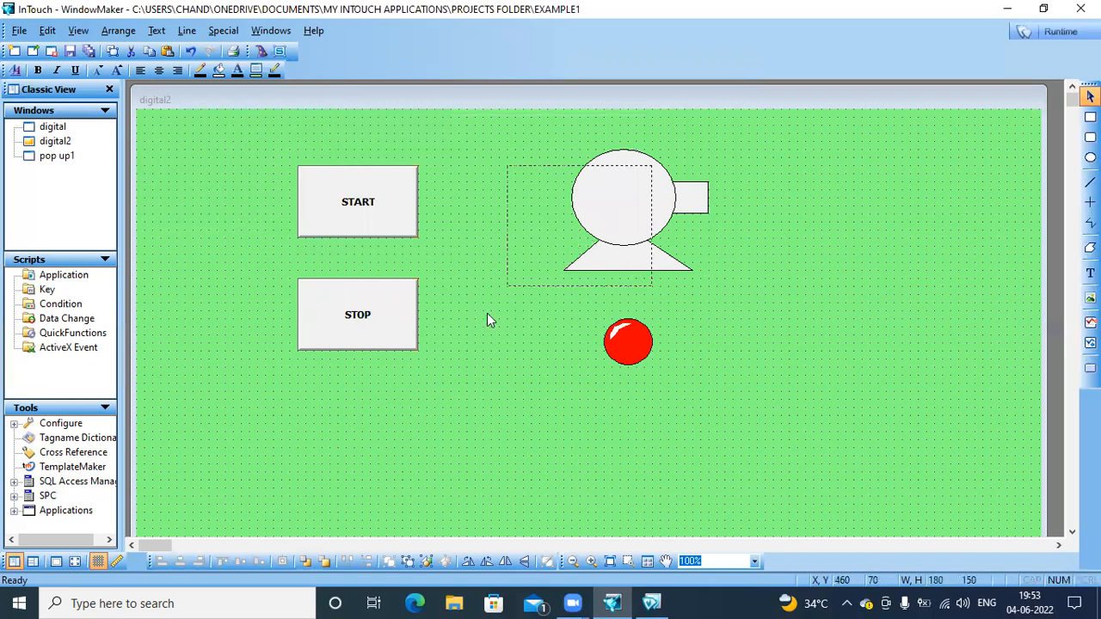
drag(487, 313, 487, 313)
click(480, 249)
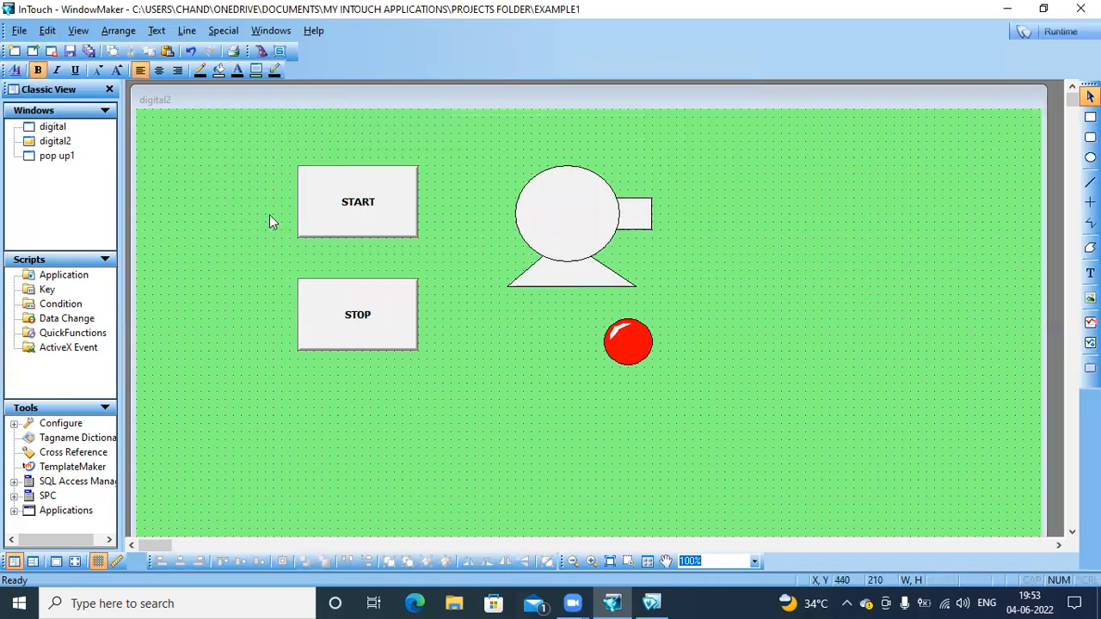
Open pop up1 and review its window type, size and location in the window properties
double_click(56, 159)
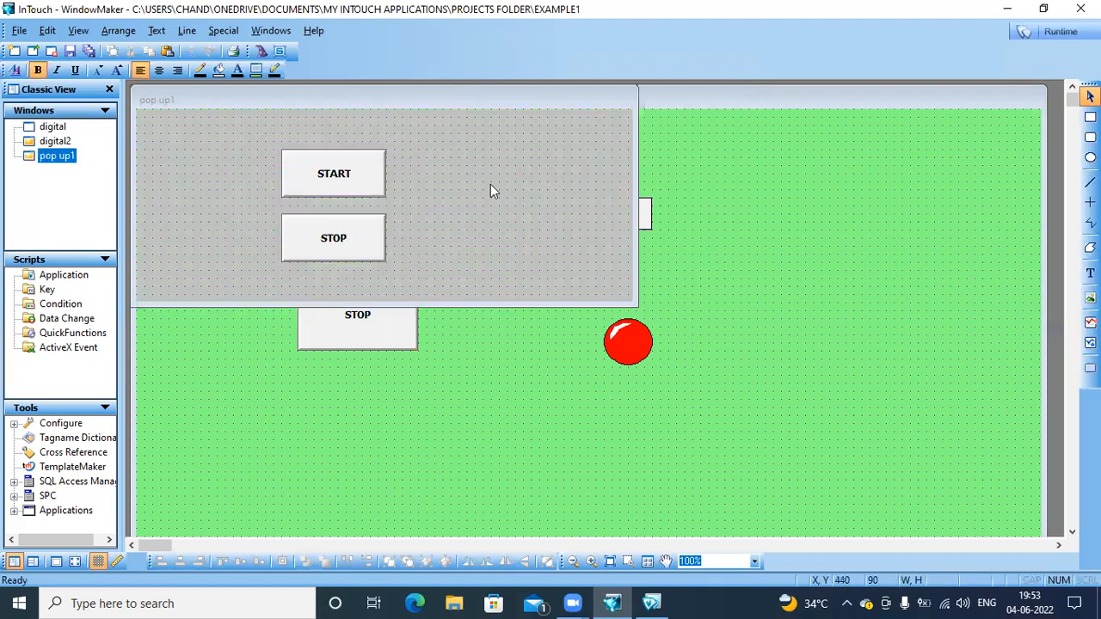
right_click(490, 185)
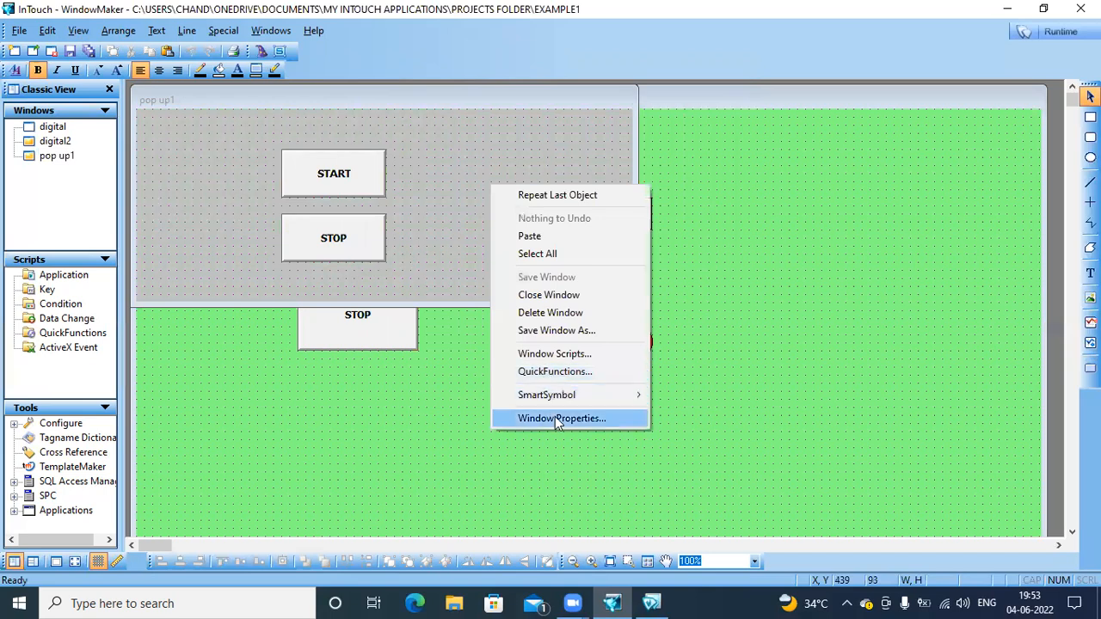
click(557, 419)
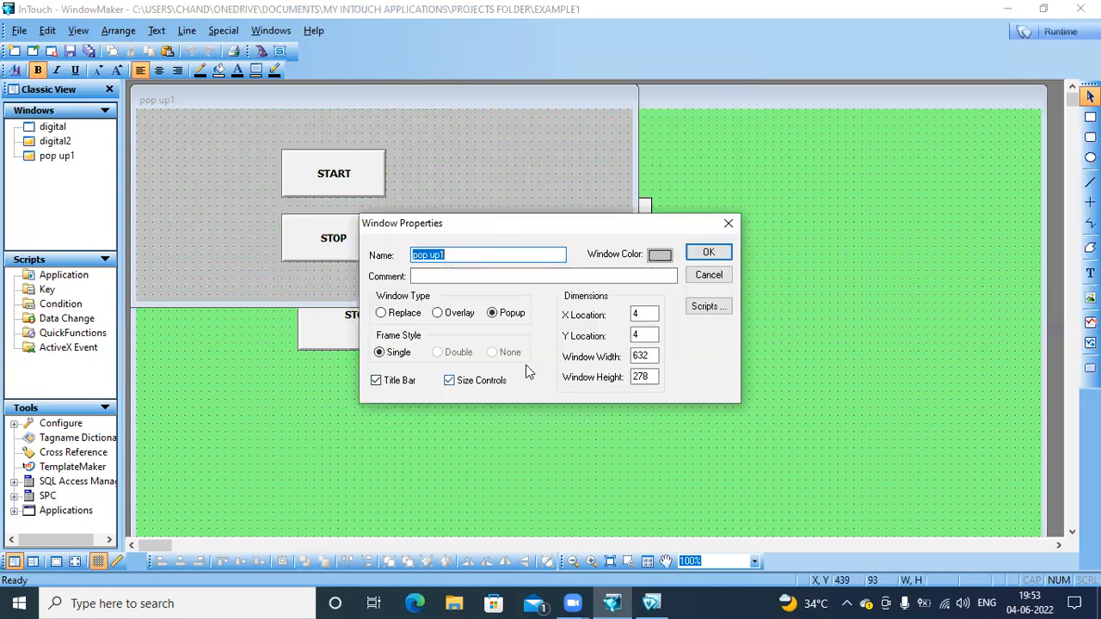
click(725, 253)
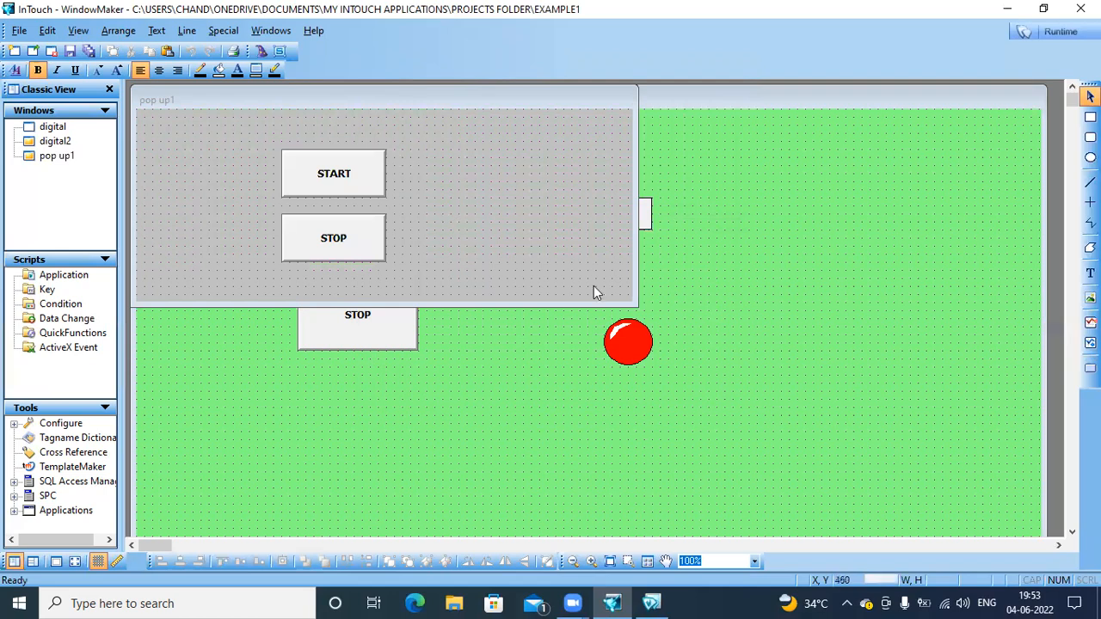
Draw a button about 110 by 50 at about X 990, Y 20 on digital2 and label it "hide"
click(764, 284)
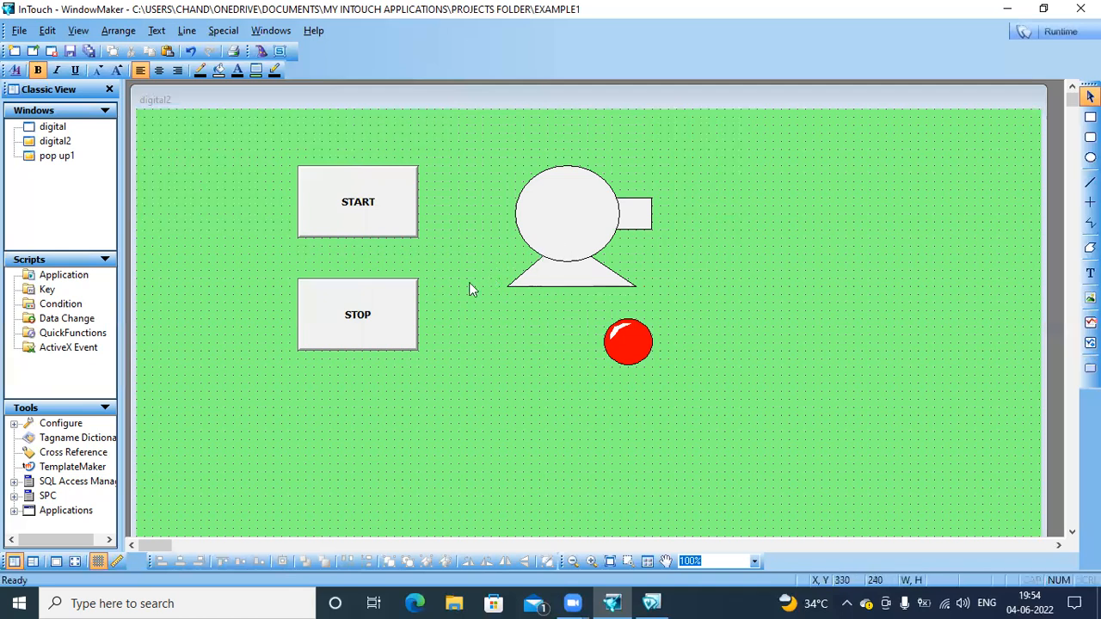
click(1091, 367)
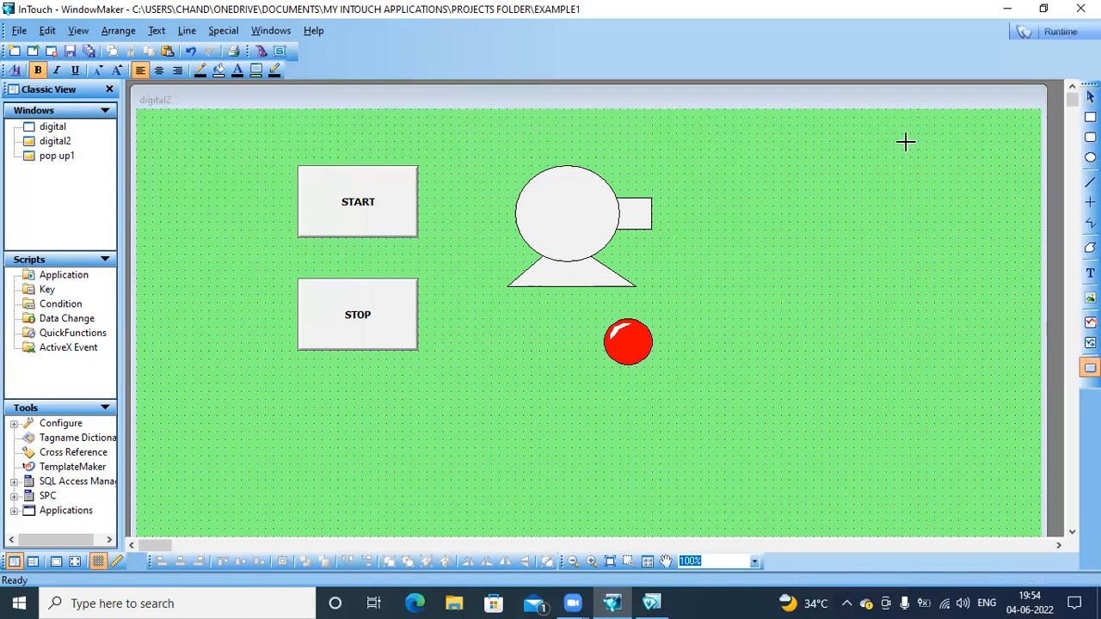
drag(936, 123, 1023, 165)
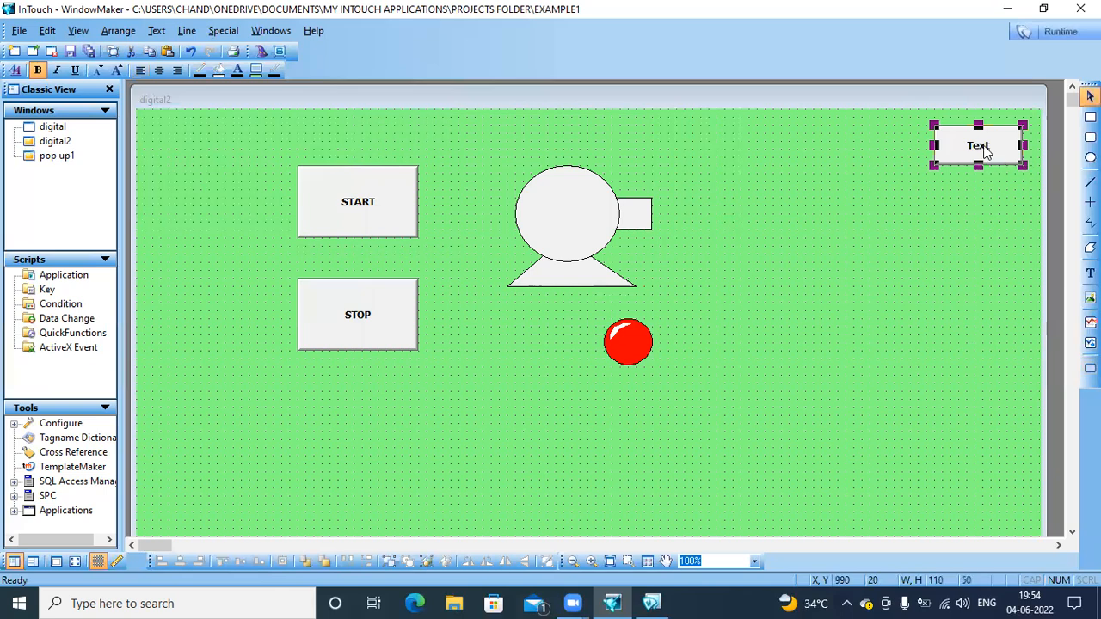
right_click(987, 152)
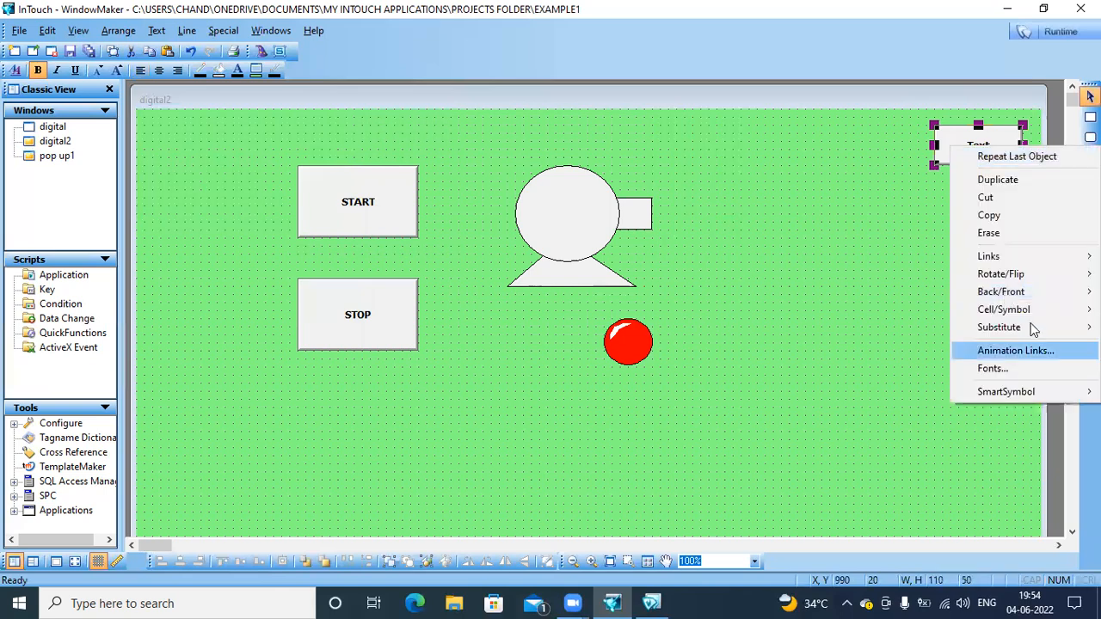
mouse_move(1031, 328)
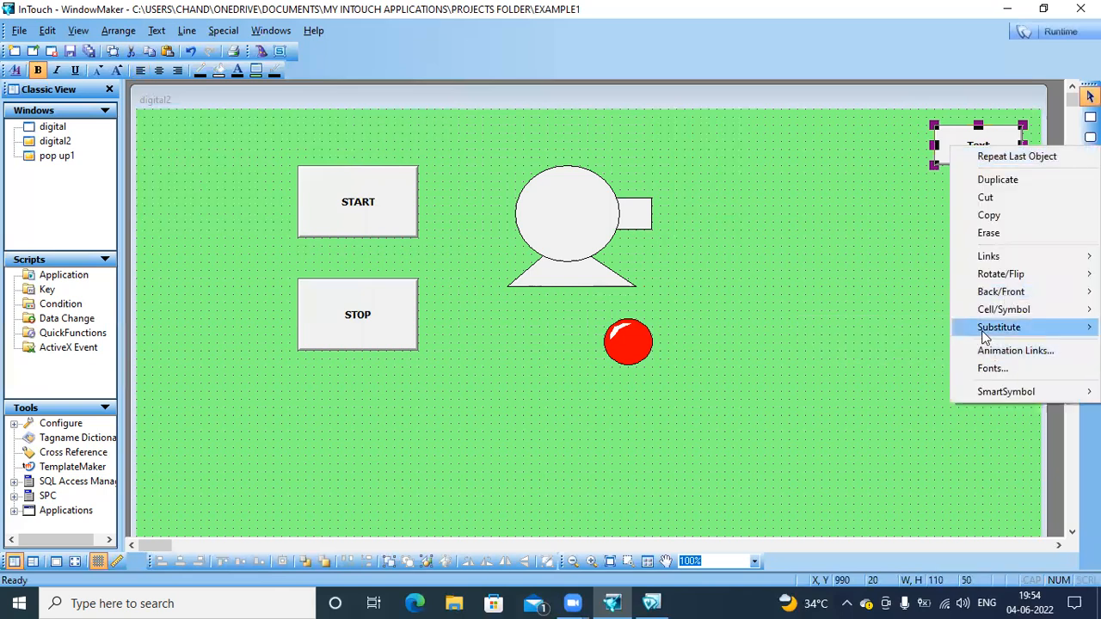
click(936, 347)
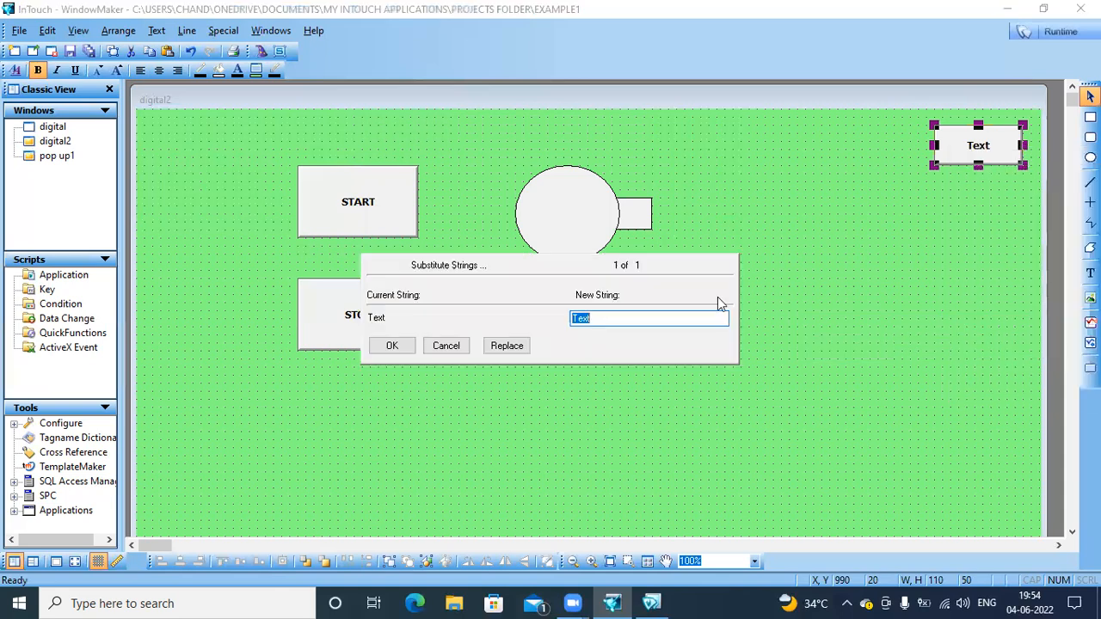
text(hide)
click(403, 346)
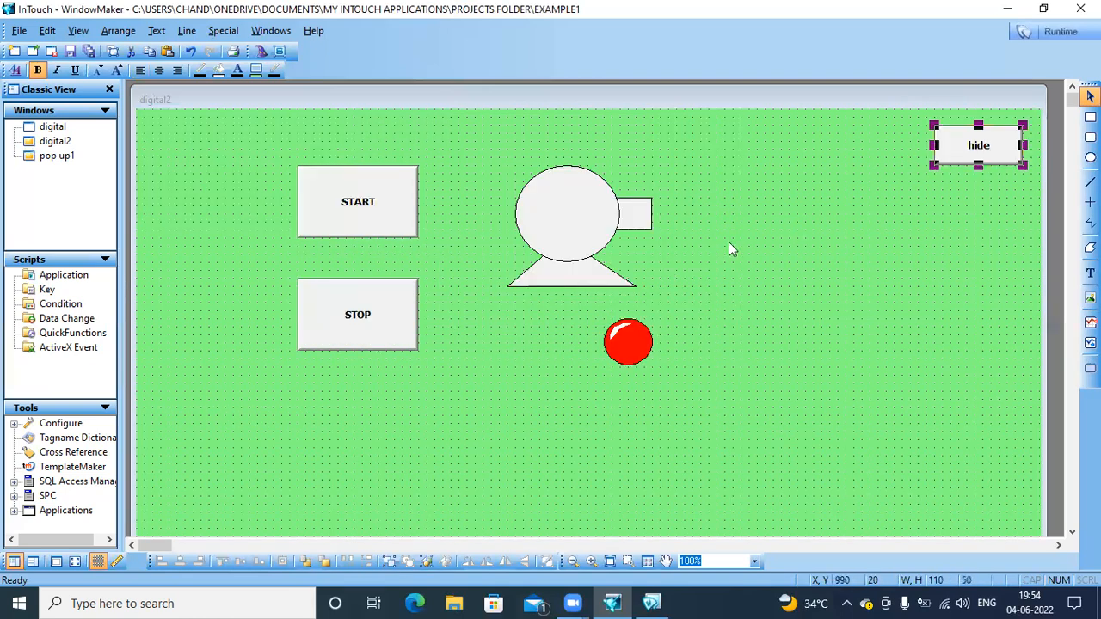
Add a Hide Window touch pushbutton link to the hide button that hides pop up1
double_click(990, 145)
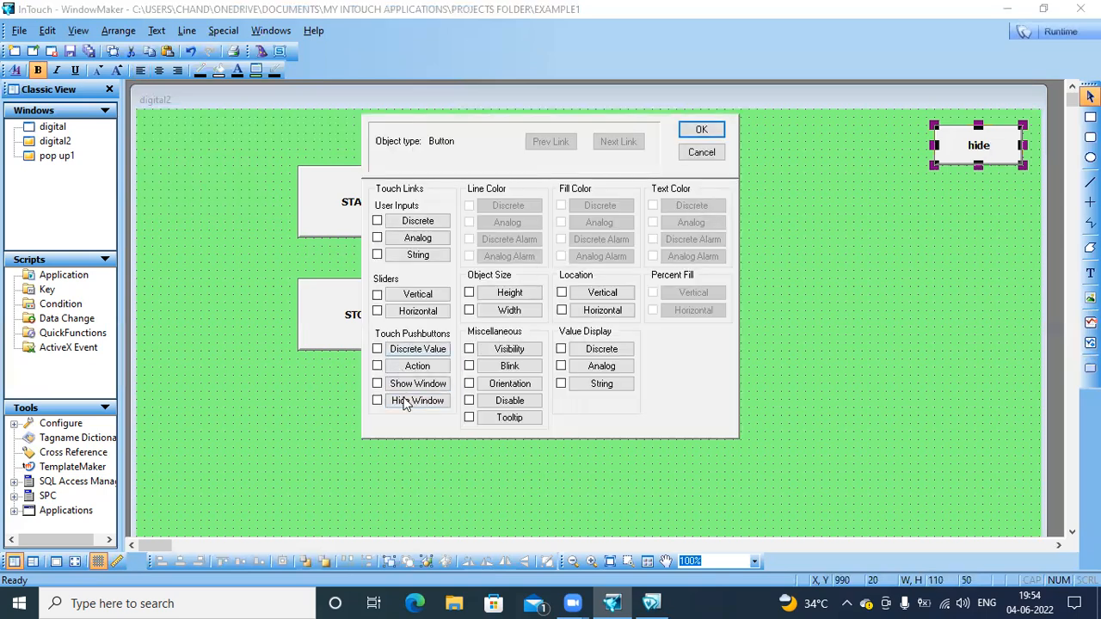
click(400, 400)
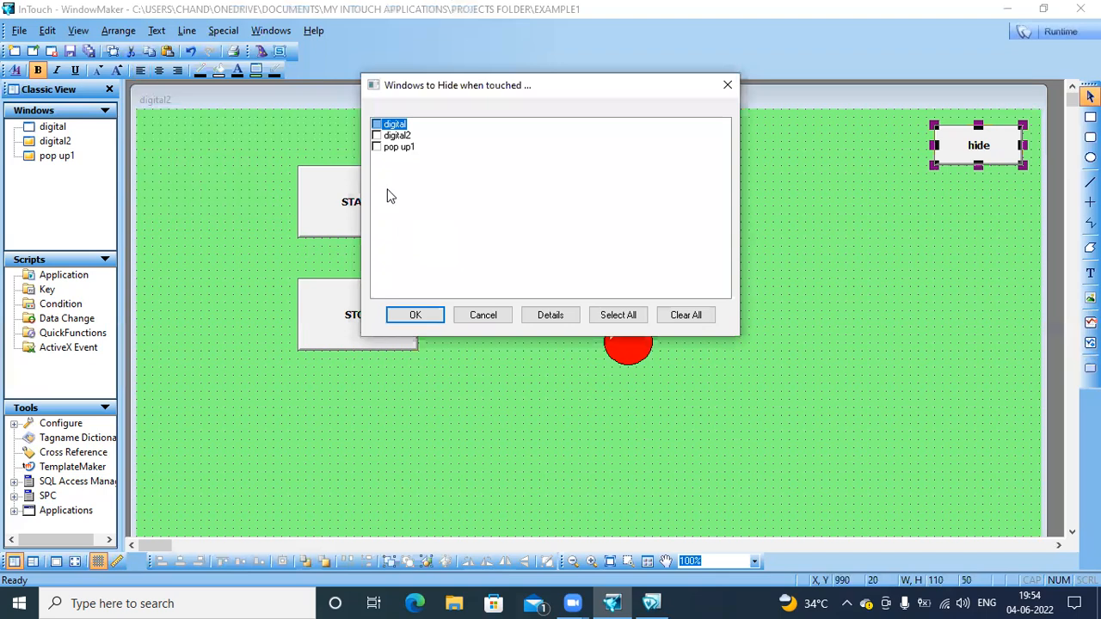
click(377, 147)
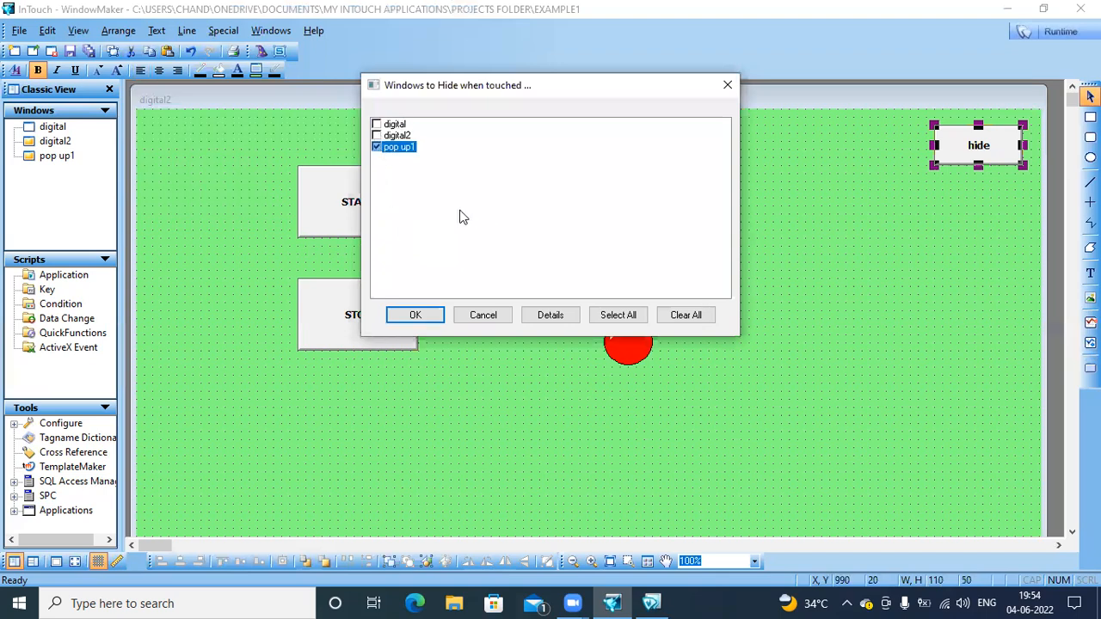
click(417, 315)
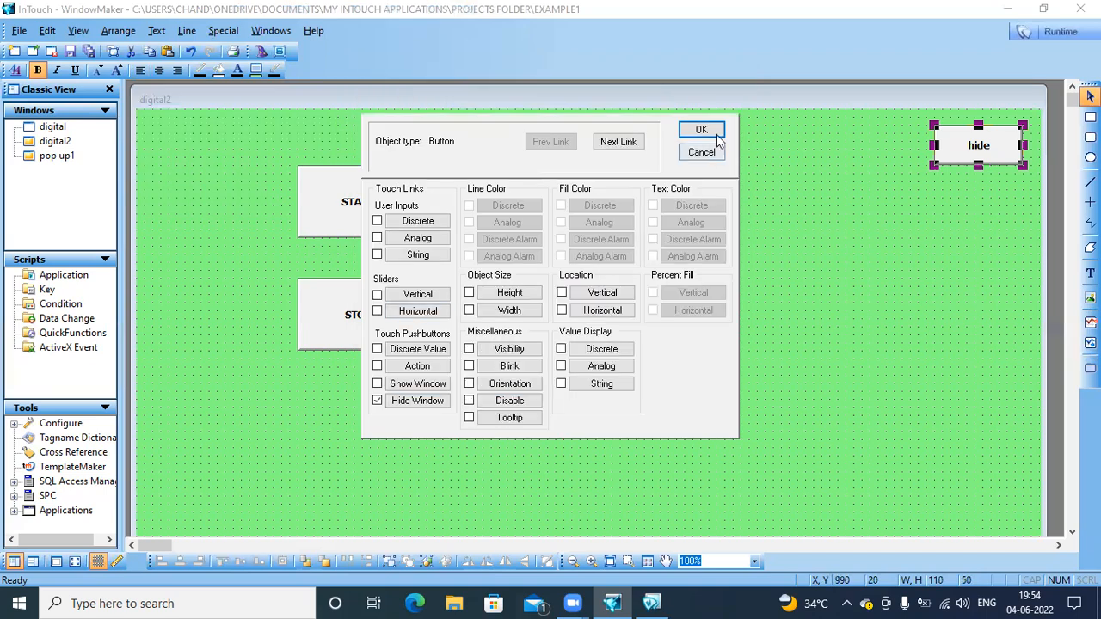
click(702, 130)
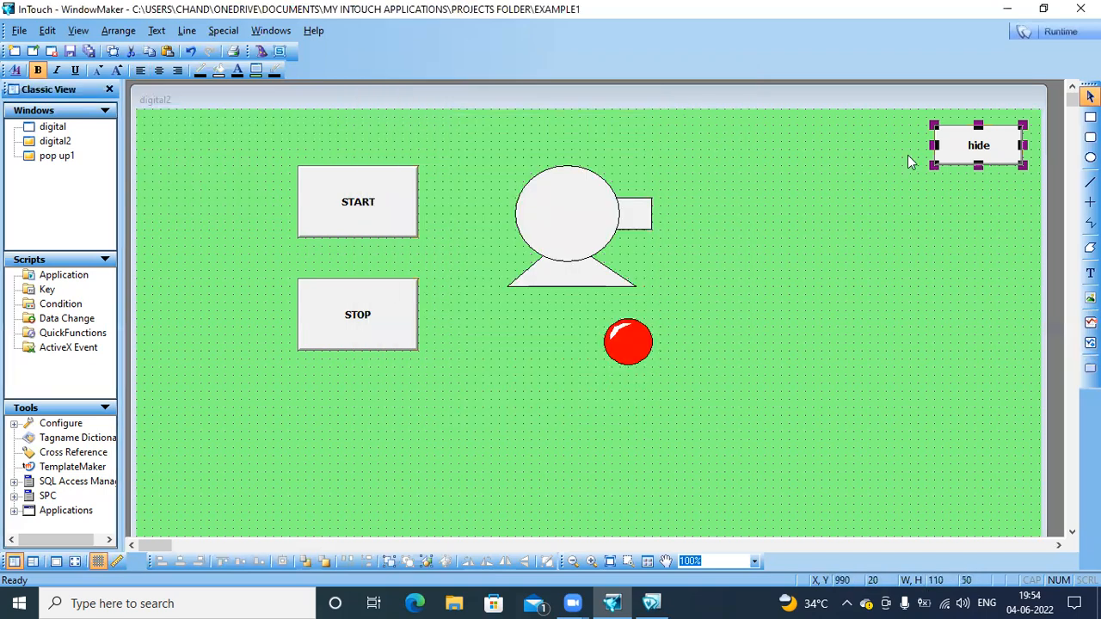
Cut the hide button from digital2 and paste it into pop up1 at about X 480, Y 50
key(Delete)
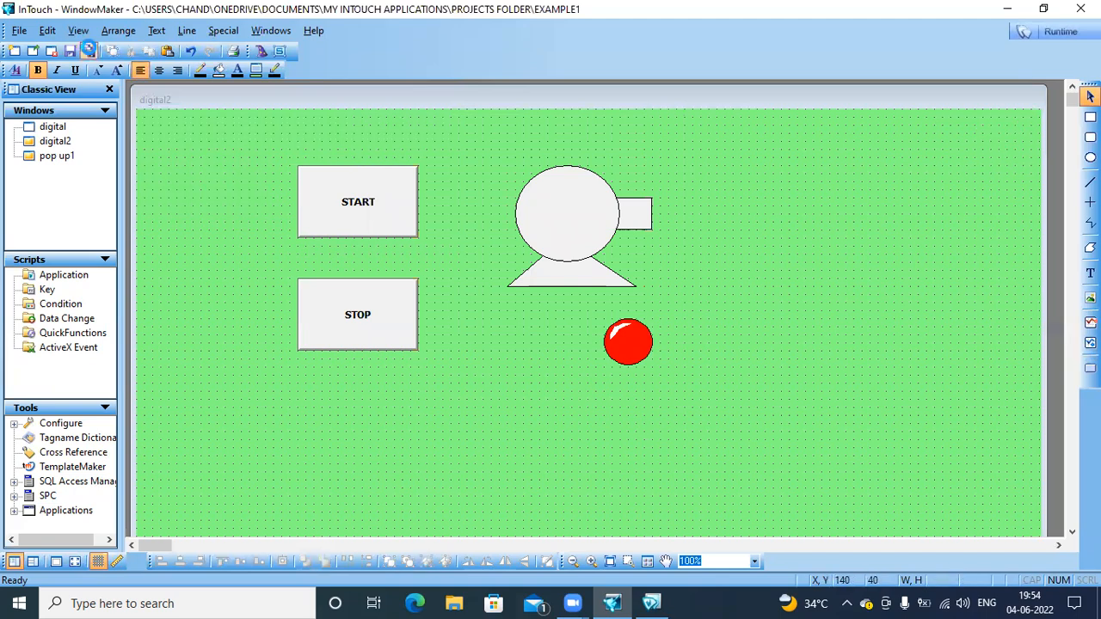
double_click(64, 158)
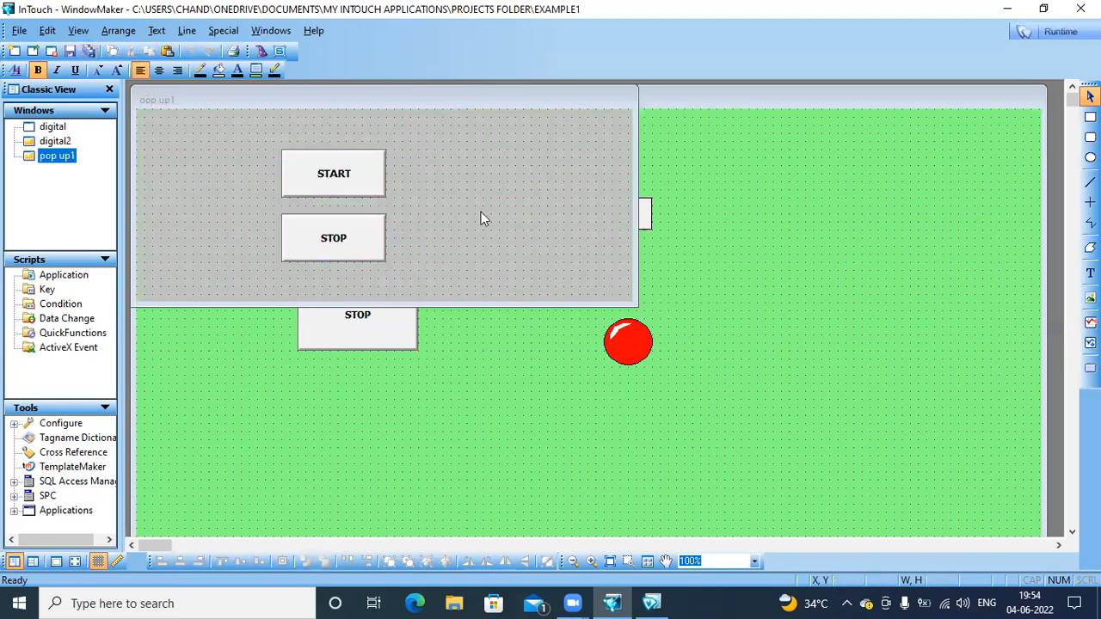
key(ctrl+v)
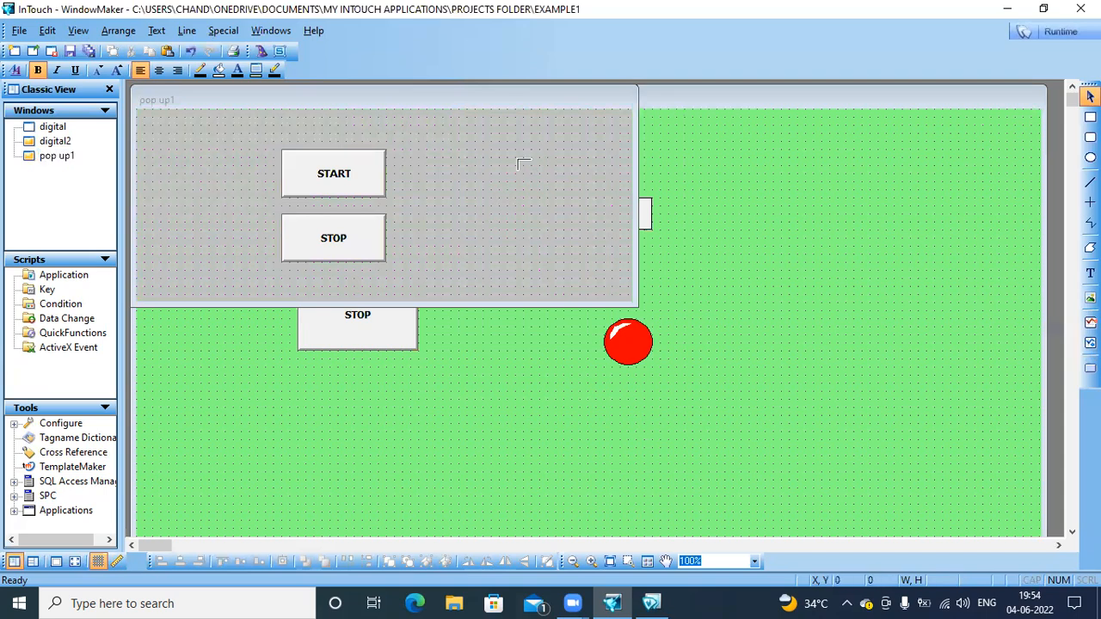
click(520, 148)
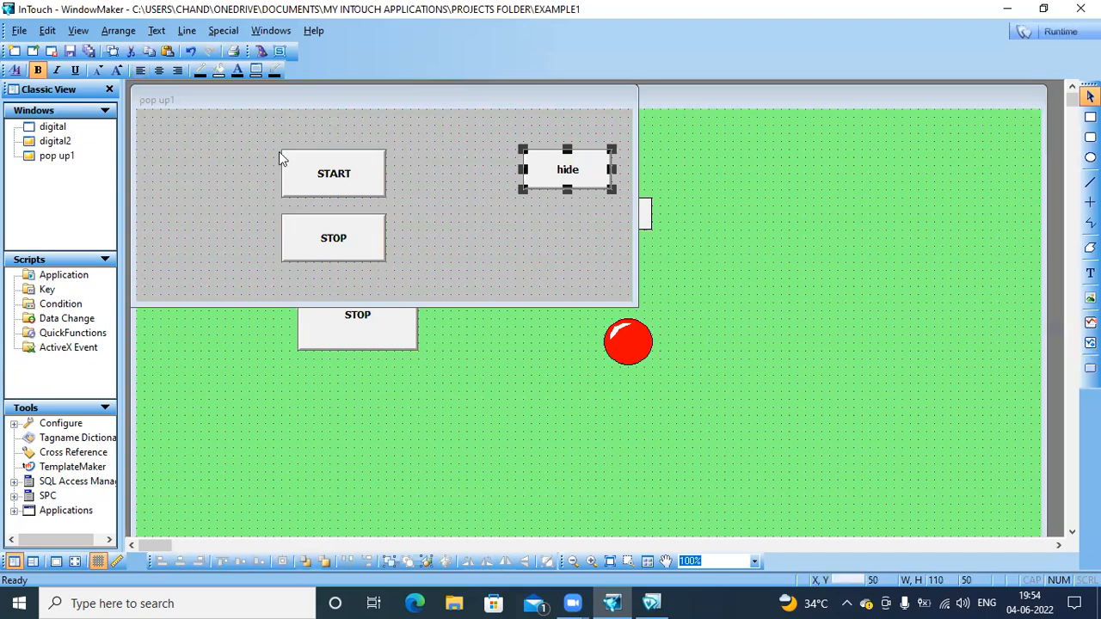
Save all windows and close pop up1
click(90, 52)
right_click(56, 157)
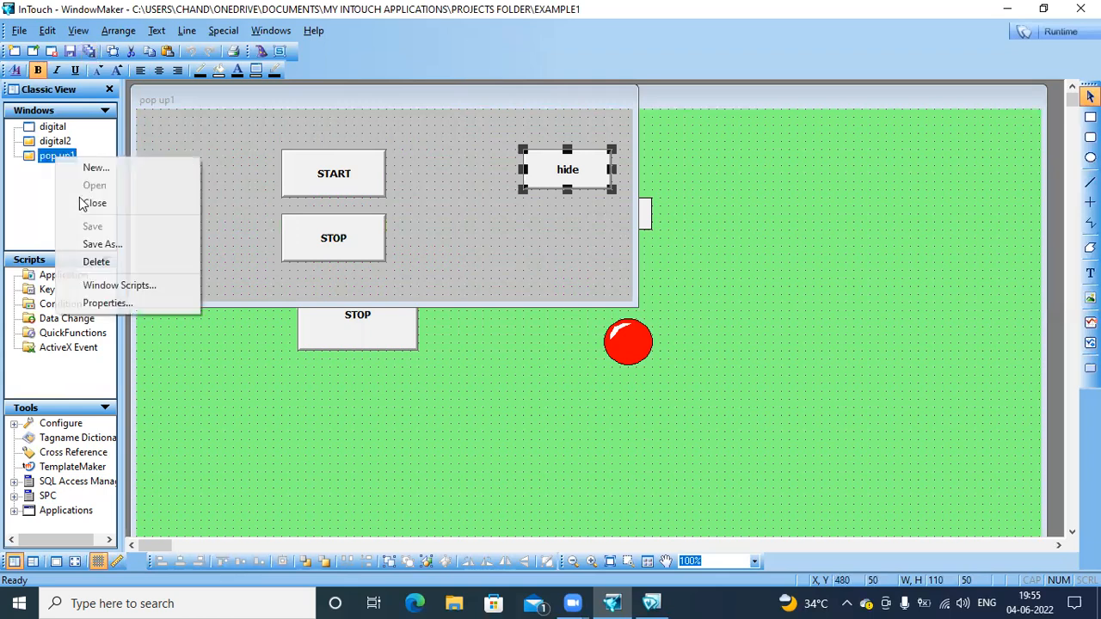
click(81, 203)
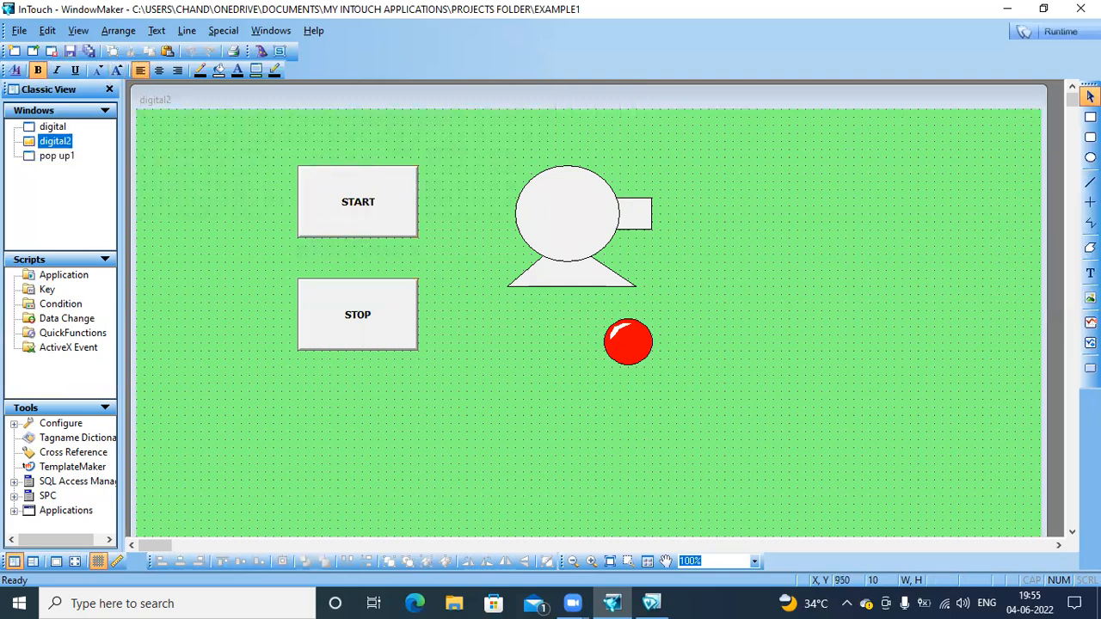
Switch to runtime, open pop up1 from the motor, move it below the motor, test START and hide the pop-up
click(1071, 34)
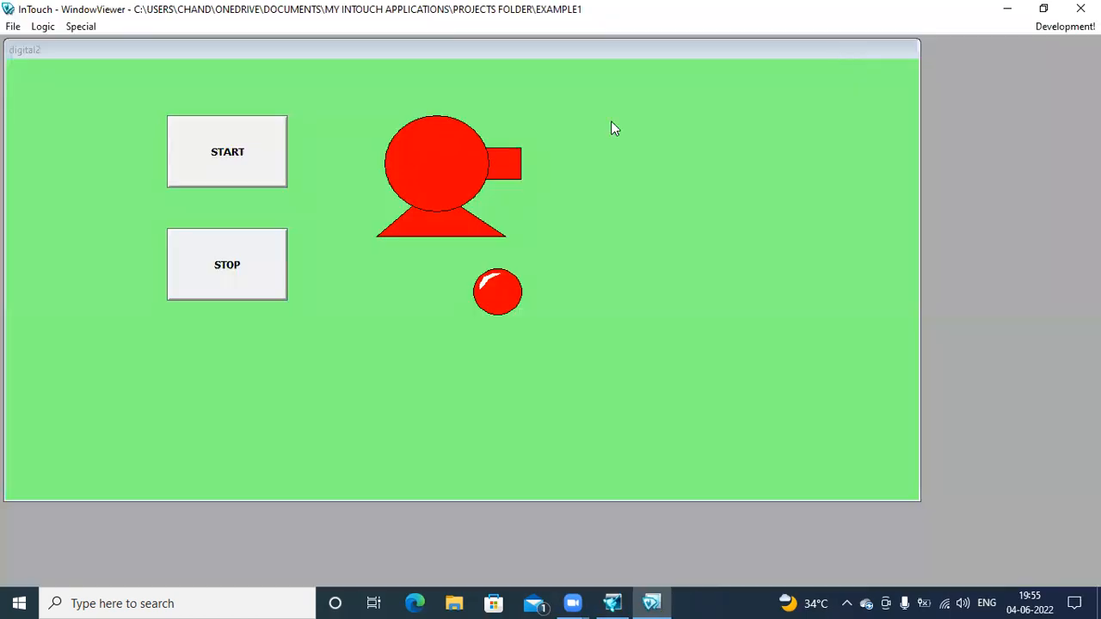
click(467, 170)
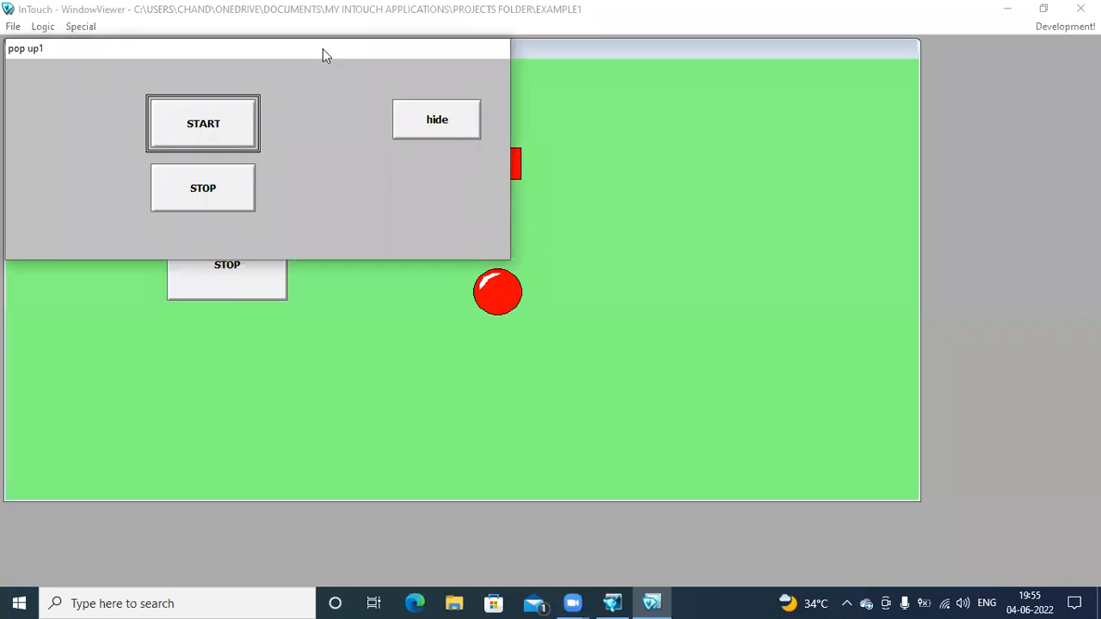
drag(323, 48, 500, 314)
click(419, 376)
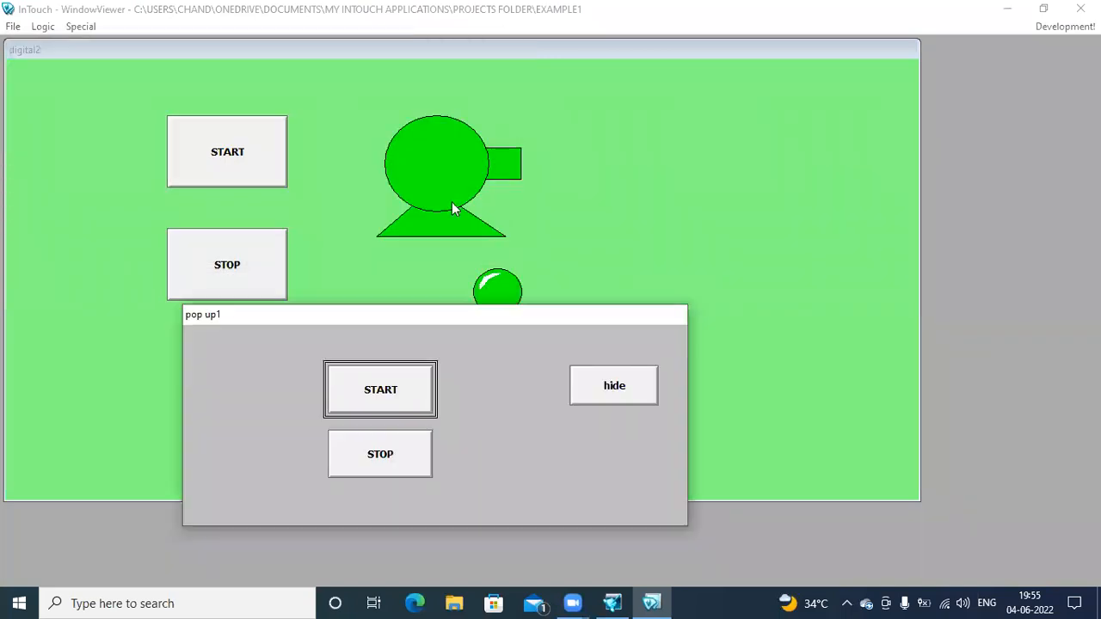
click(638, 396)
click(637, 396)
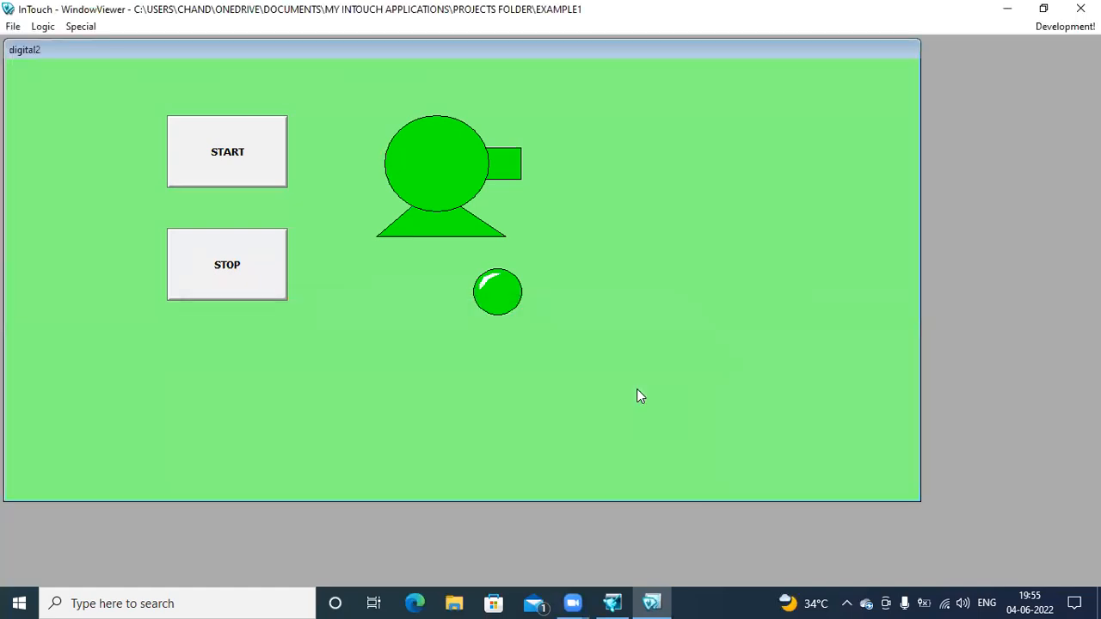
Reopen pop up1 from the motor, move it down, test STOP and hide the pop-up
click(456, 169)
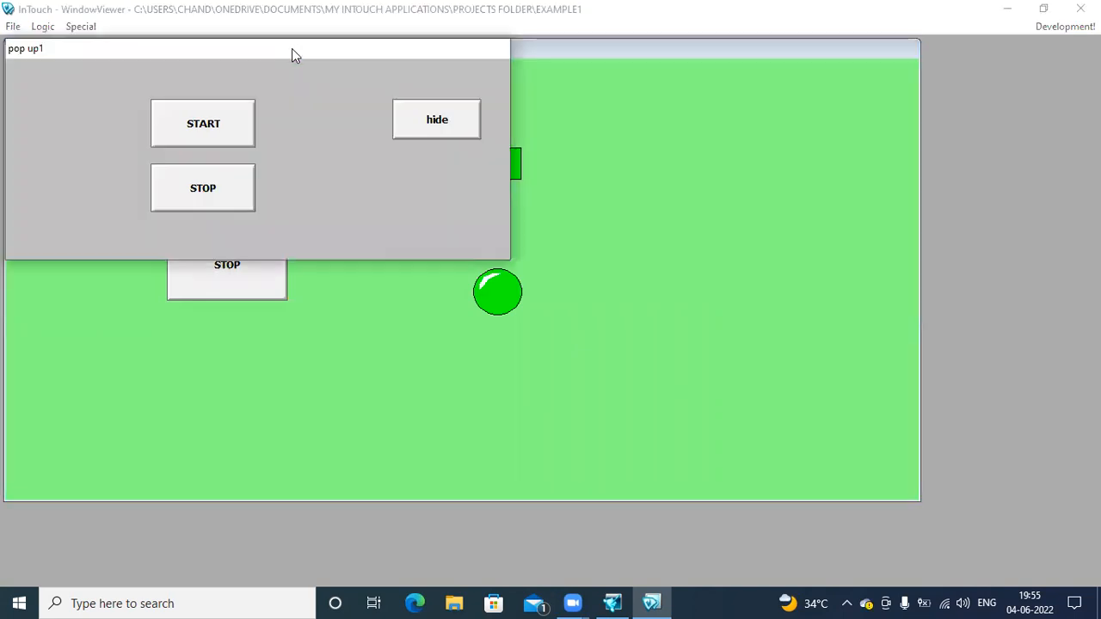
drag(292, 55, 289, 302)
click(229, 432)
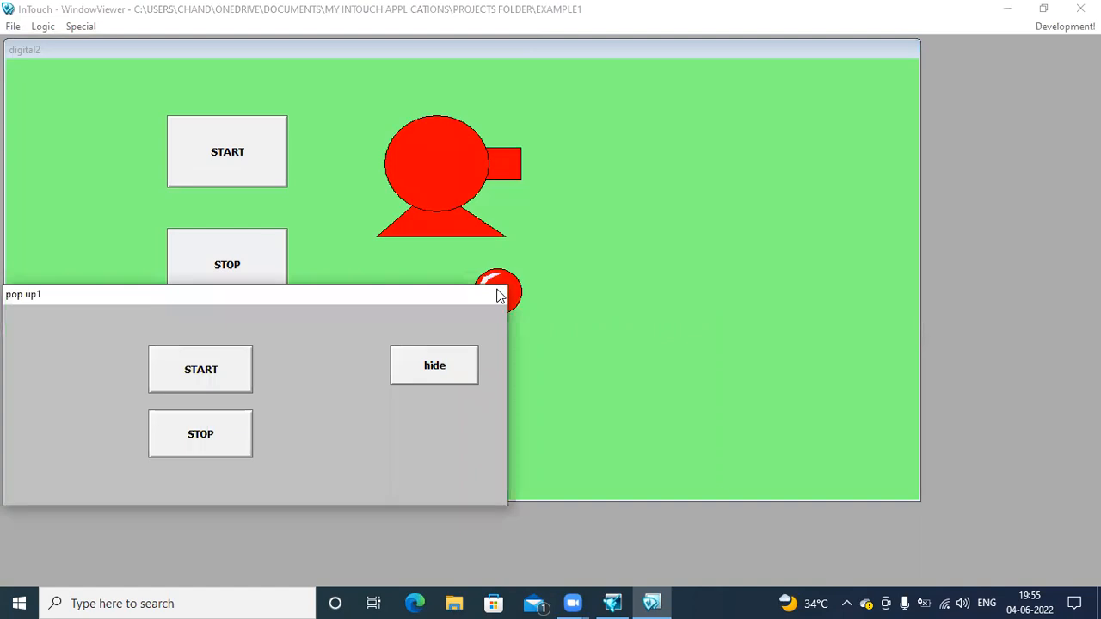
click(462, 359)
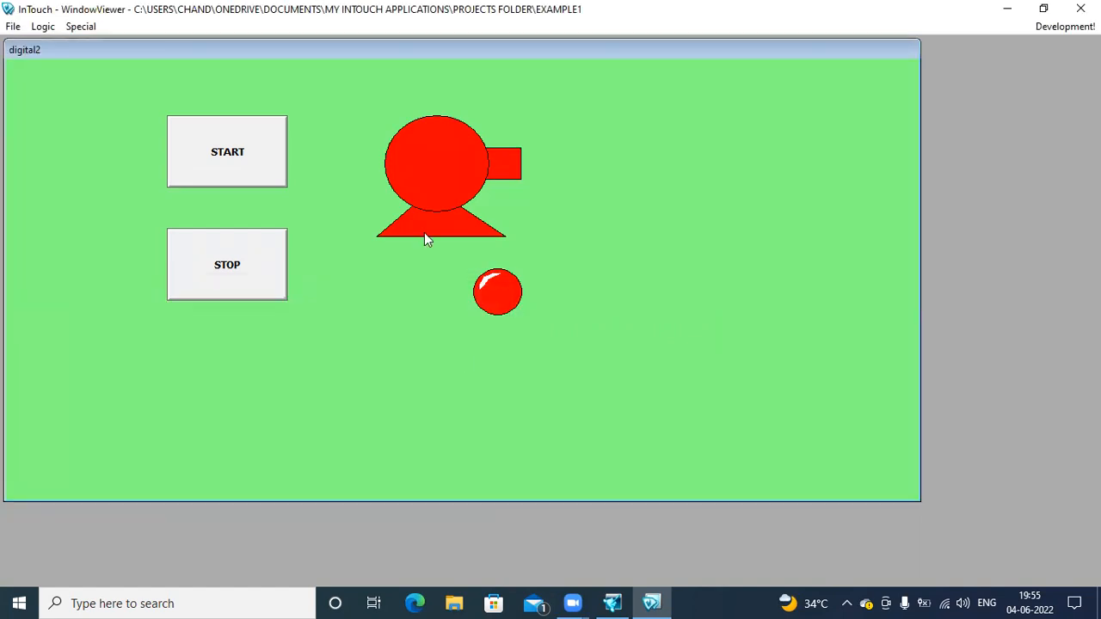
Return to development, change the hide button's text on pop up1 to "close" and save all windows
click(1041, 33)
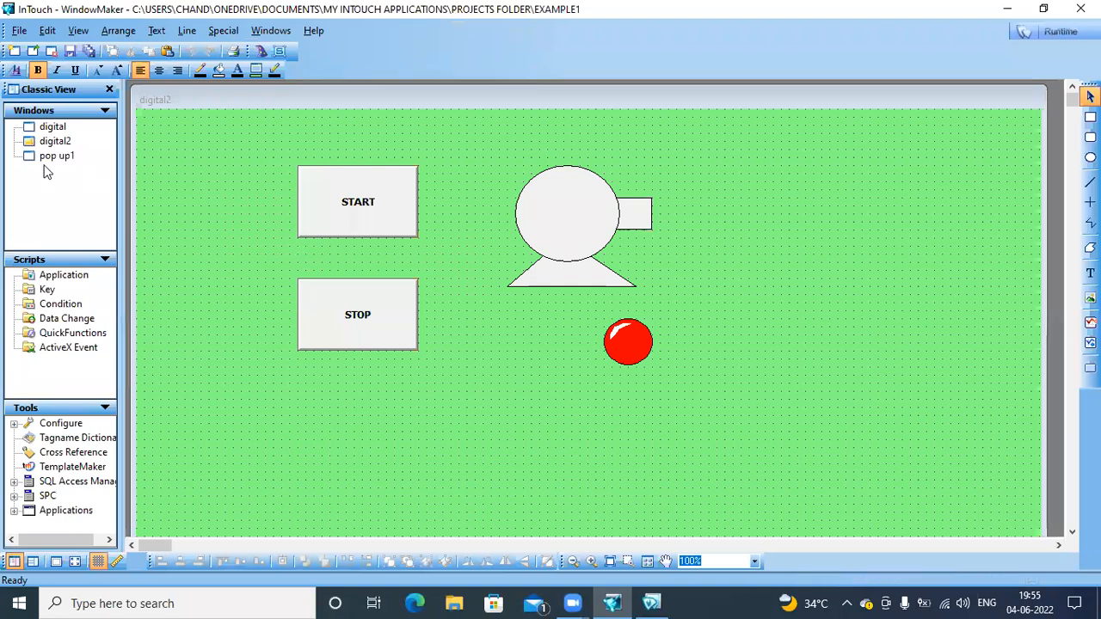
double_click(58, 159)
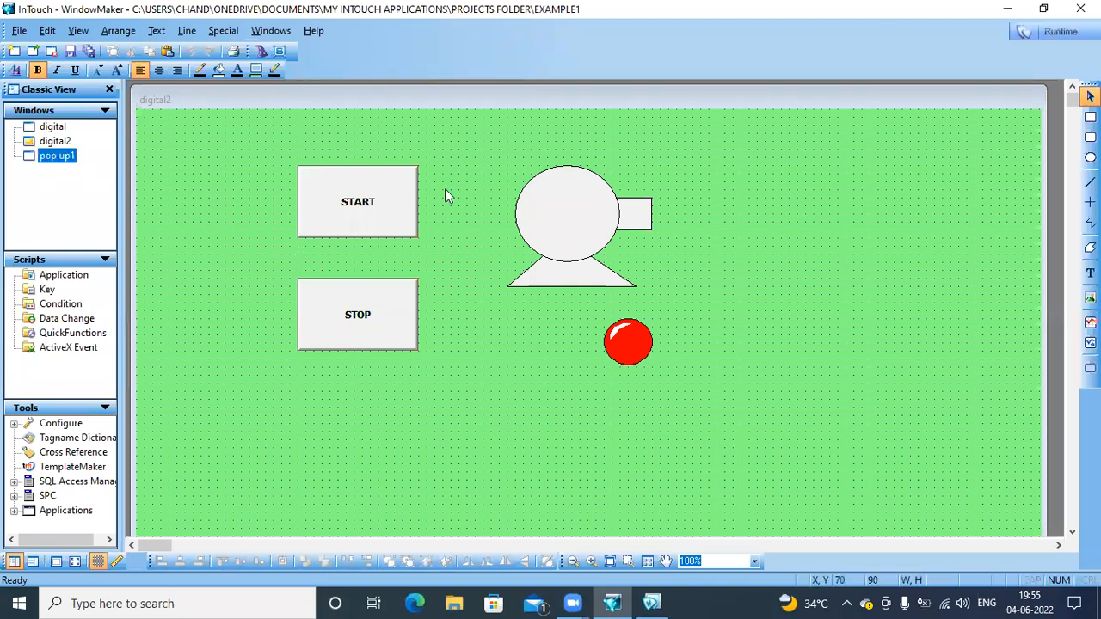
click(568, 169)
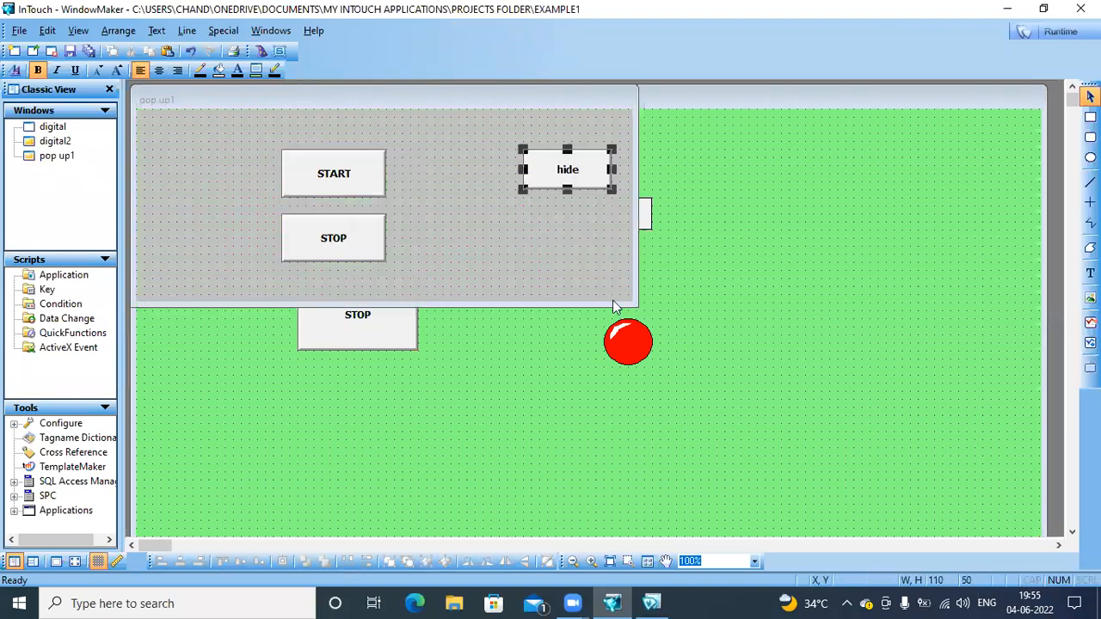
right_click(615, 347)
mouse_move(703, 347)
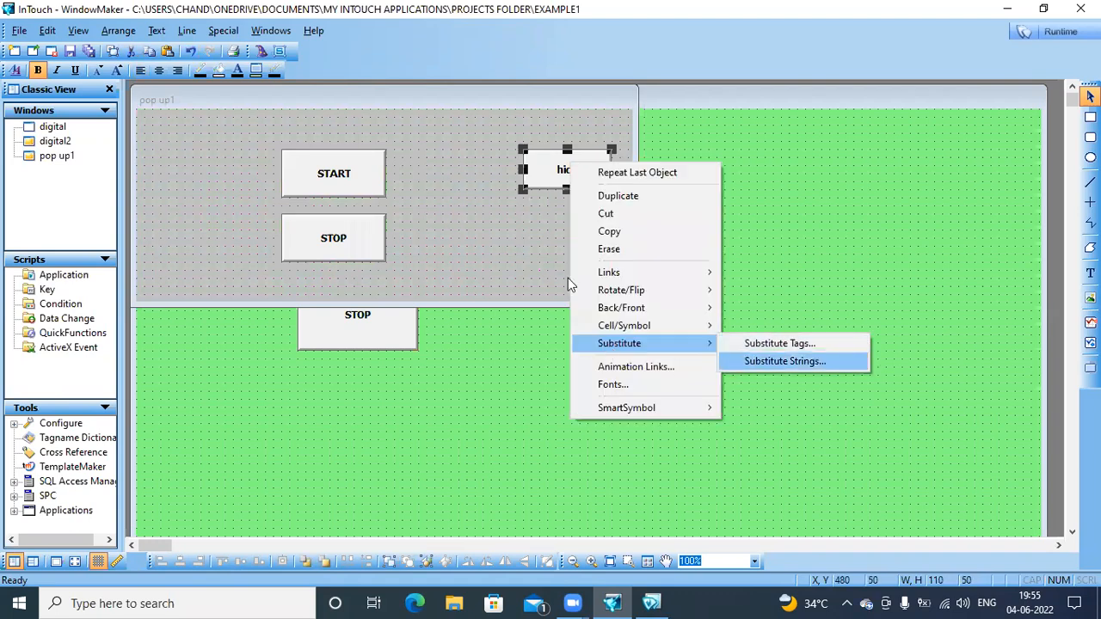
key(Return)
text(close)
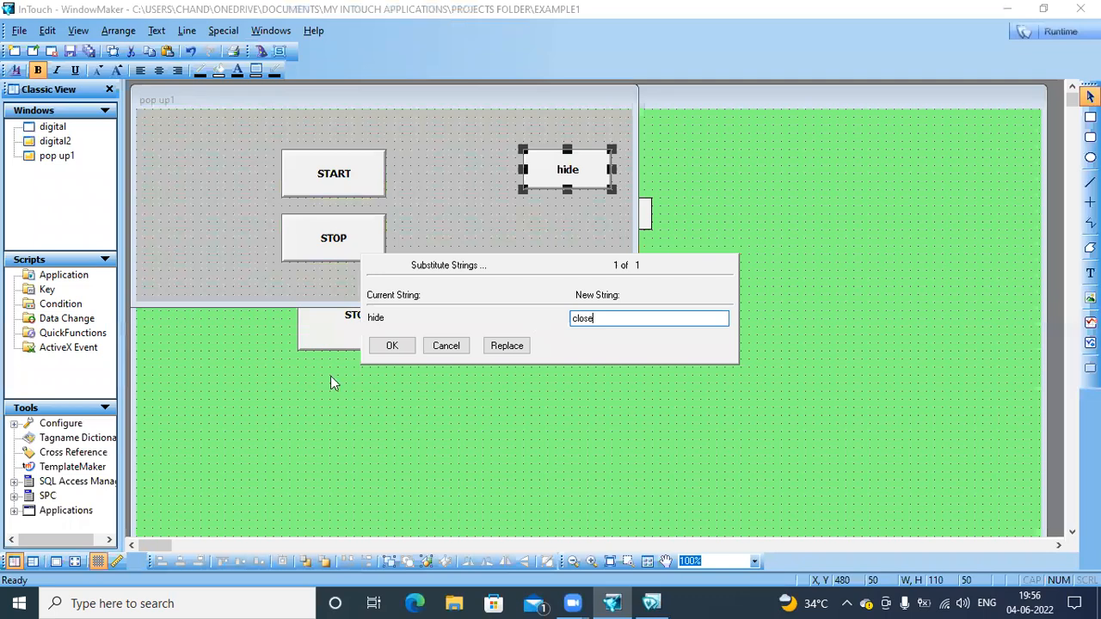
click(392, 346)
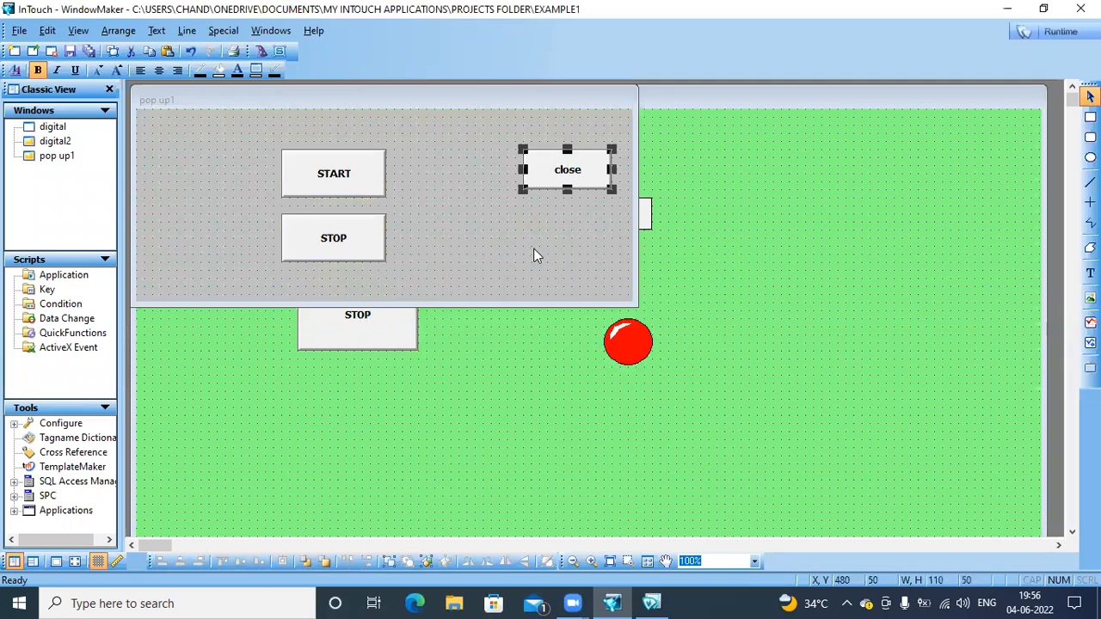
click(162, 100)
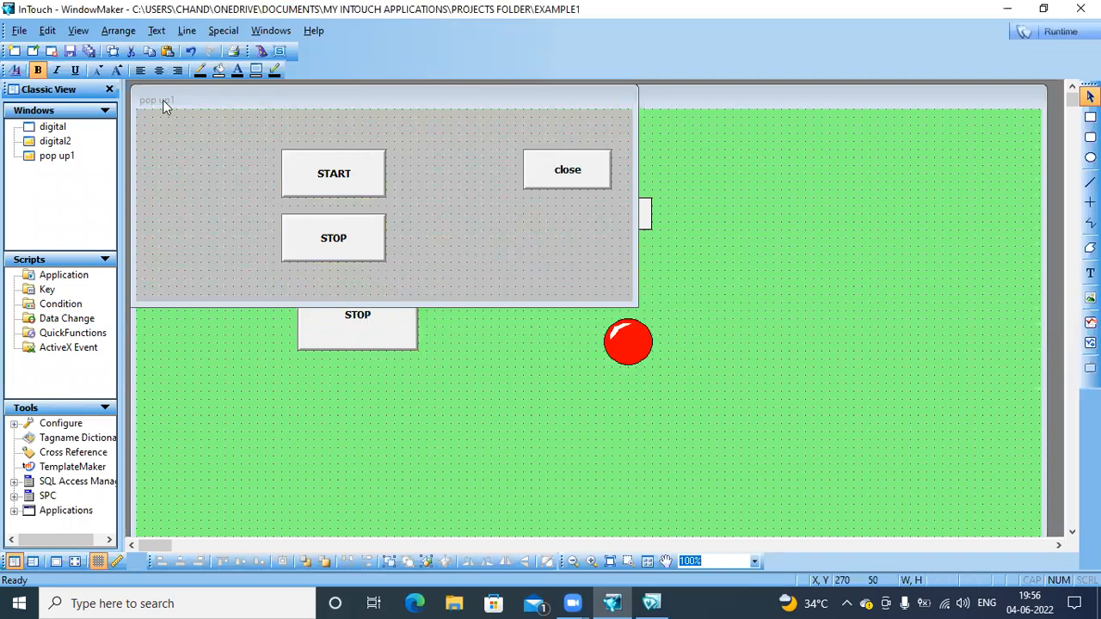
click(89, 52)
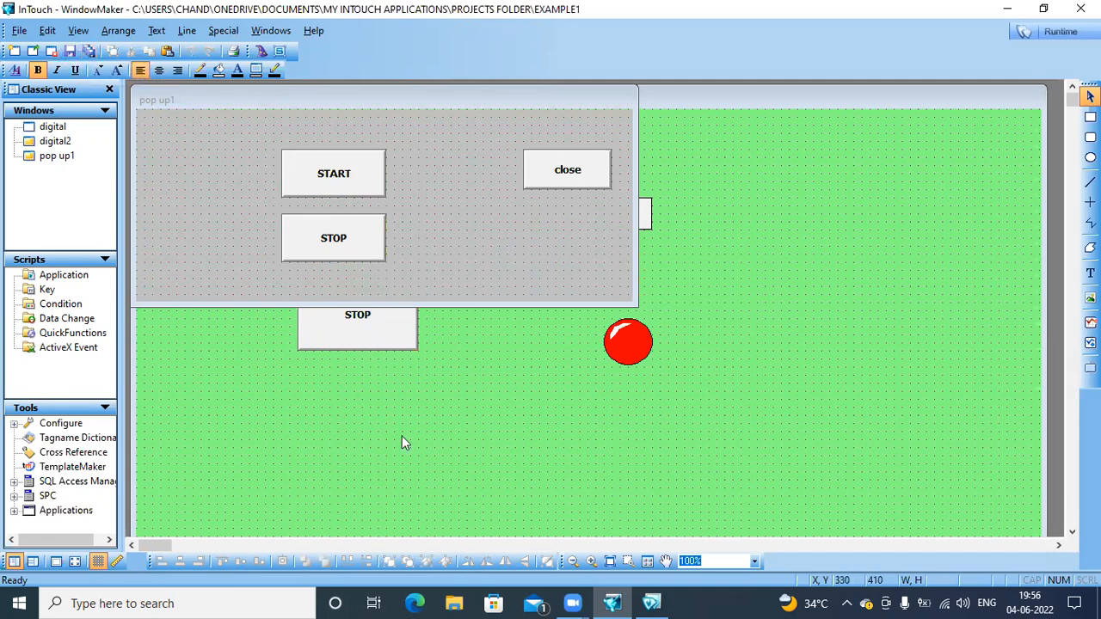
Bring the digital2 window forward and view its dimensions in the window properties, without changing anything
click(493, 319)
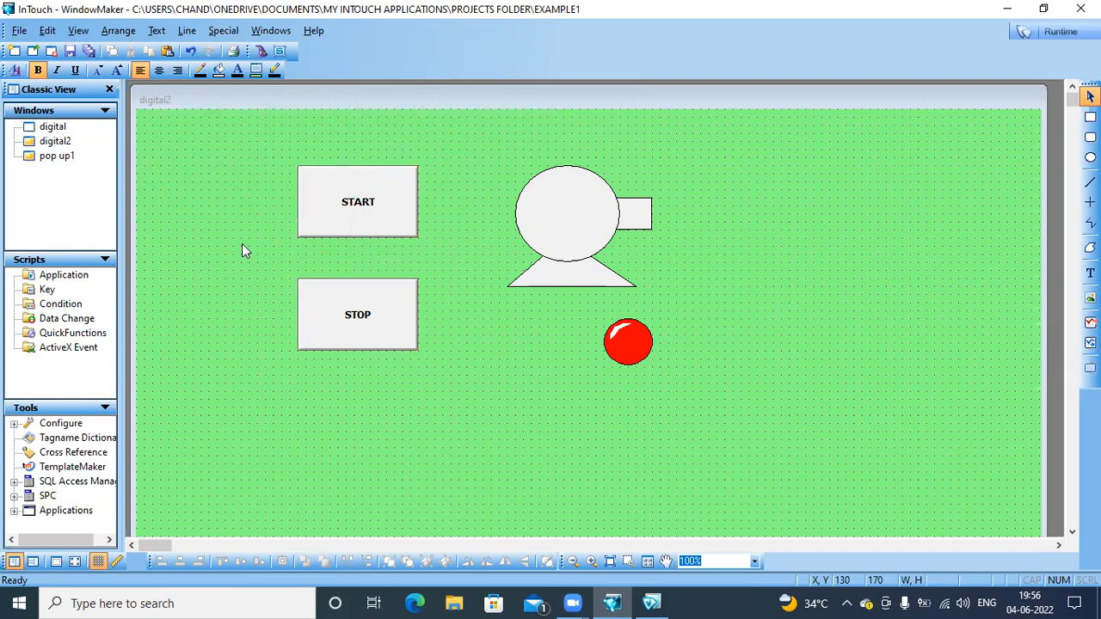
right_click(206, 199)
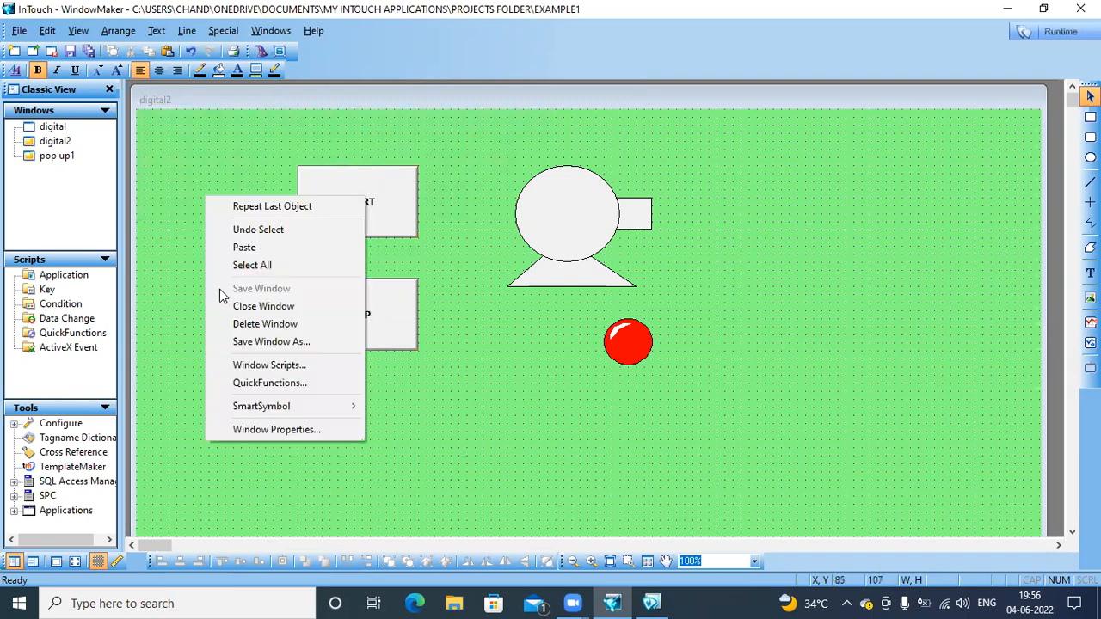
click(277, 430)
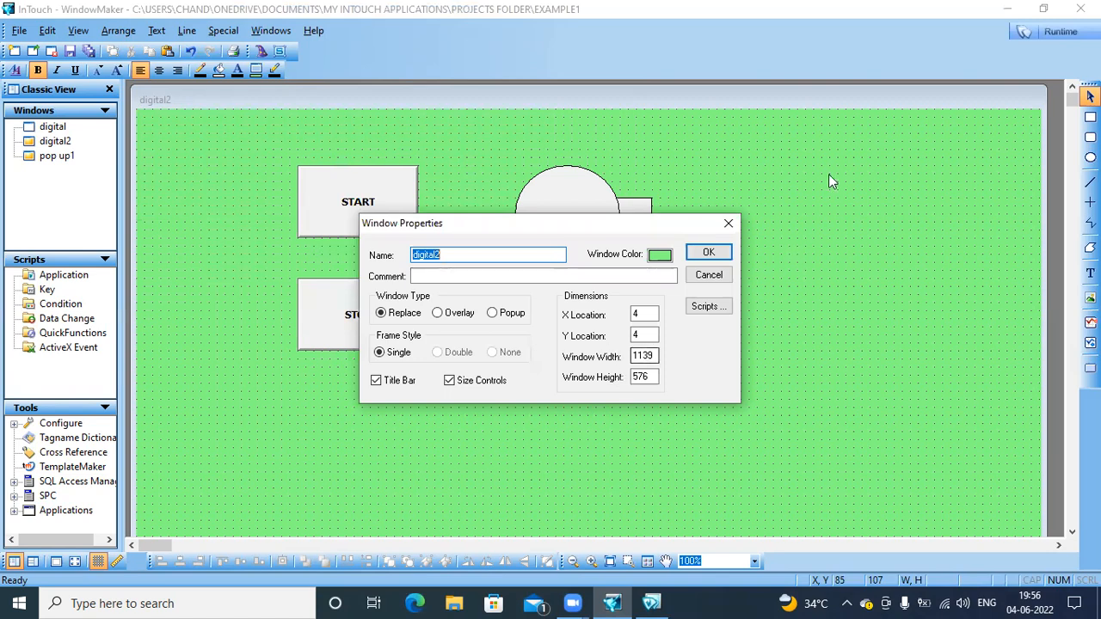
click(730, 224)
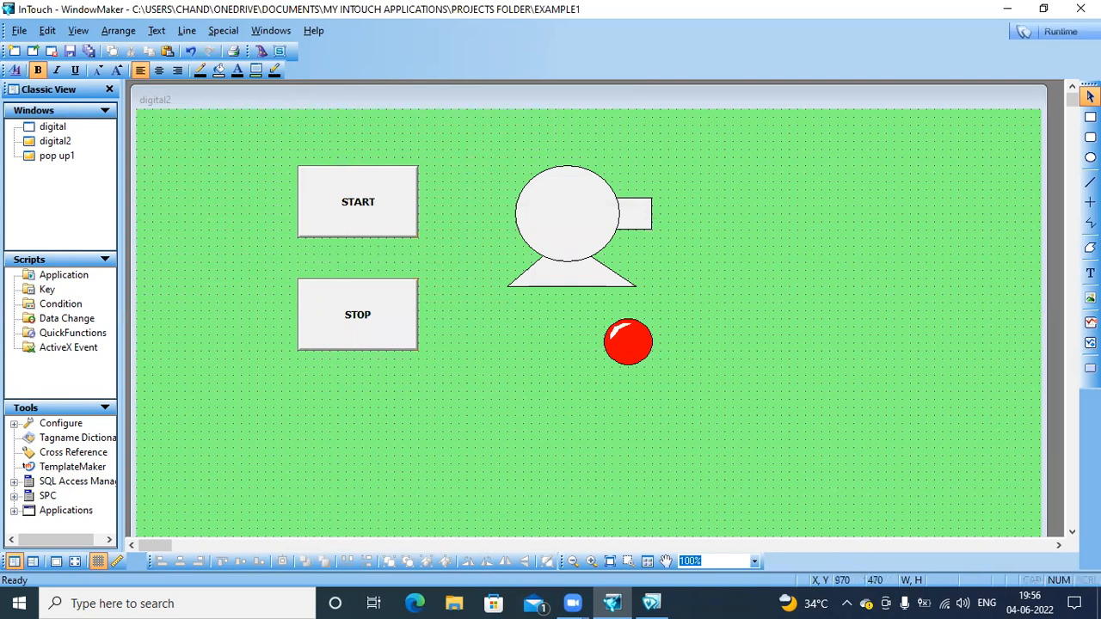
Check the screen resolution in the Windows display settings and return to WindowMaker
click(1008, 8)
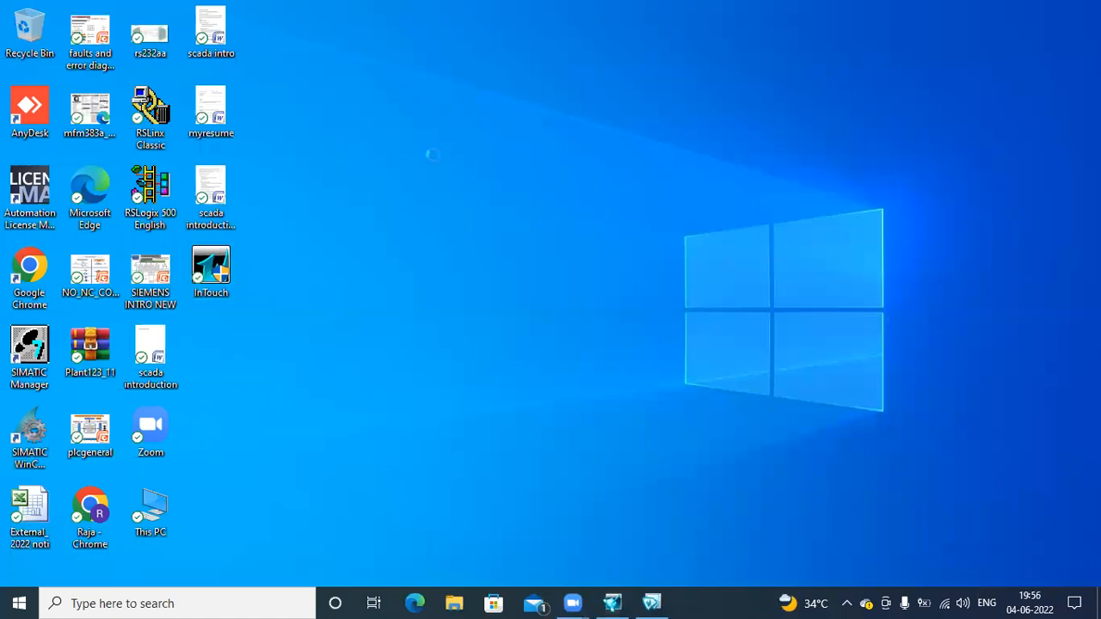
right_click(433, 160)
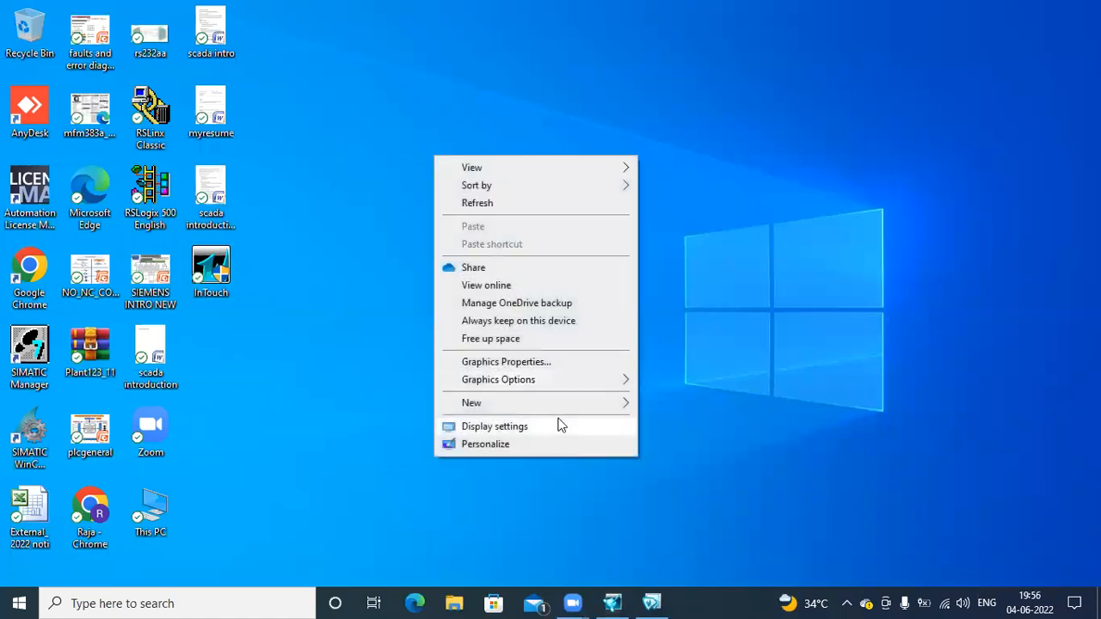
click(559, 425)
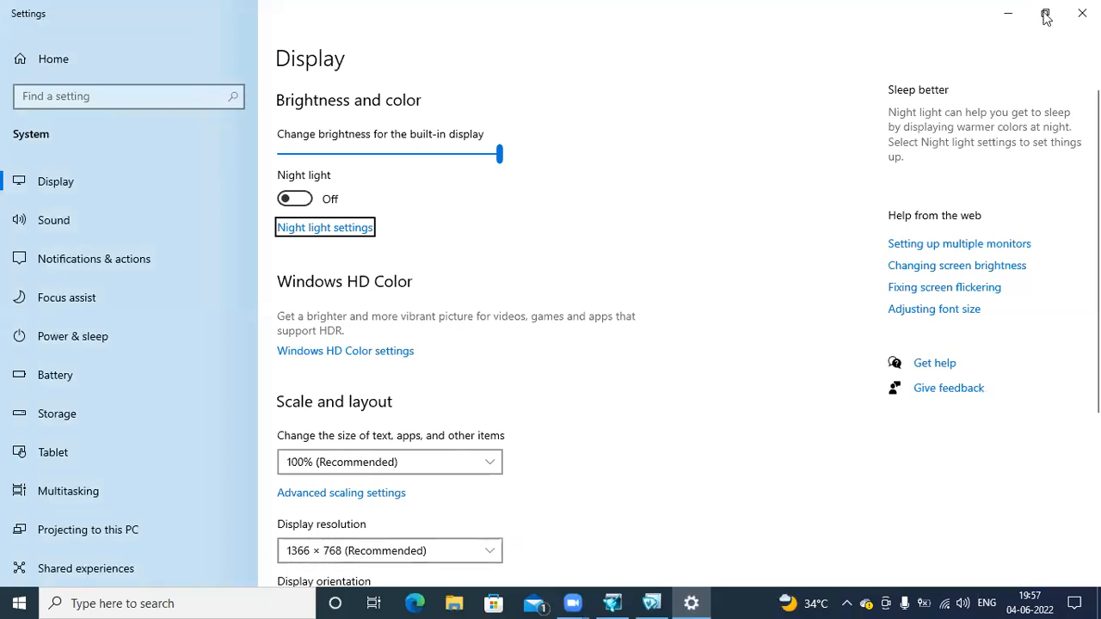
click(1073, 19)
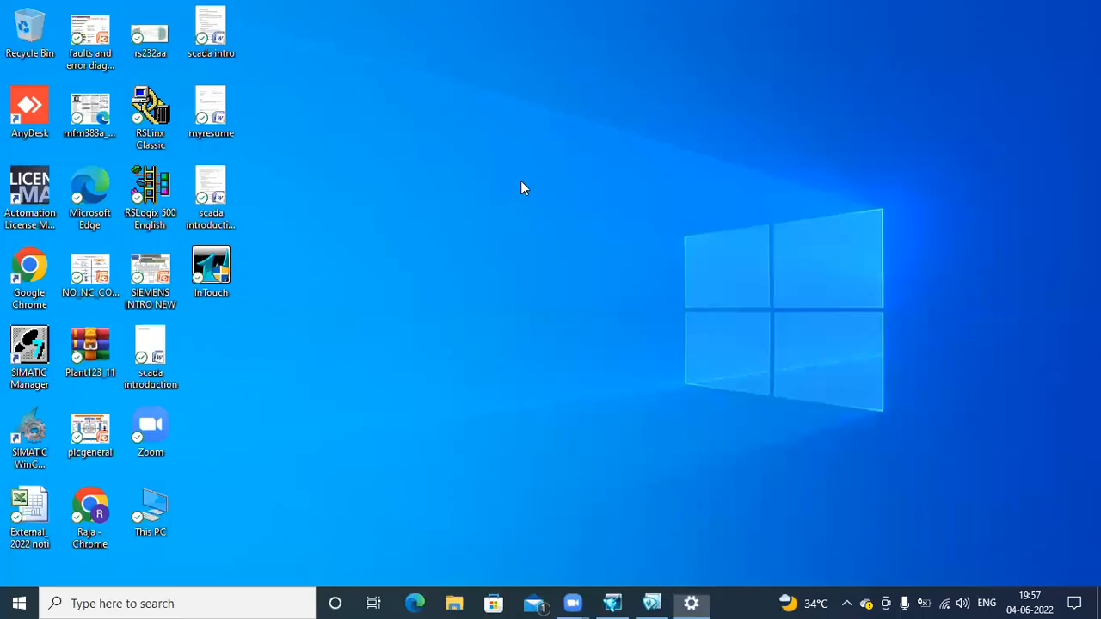
click(651, 603)
click(613, 603)
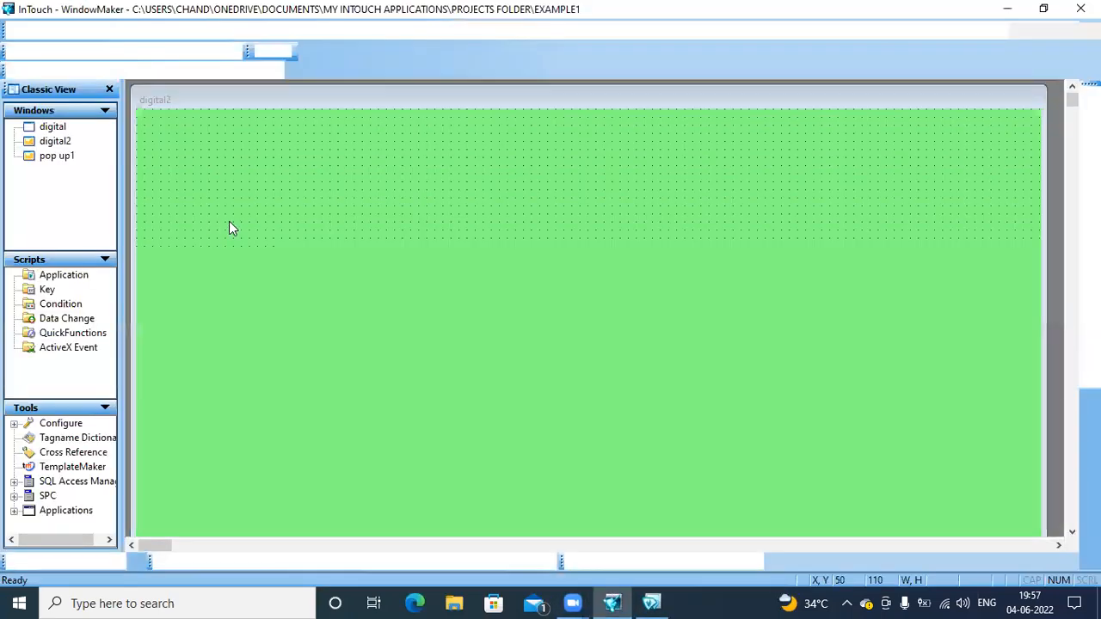
Try a width of 1366 and a height of 768 in digital2's window properties, and discard the changes
right_click(241, 227)
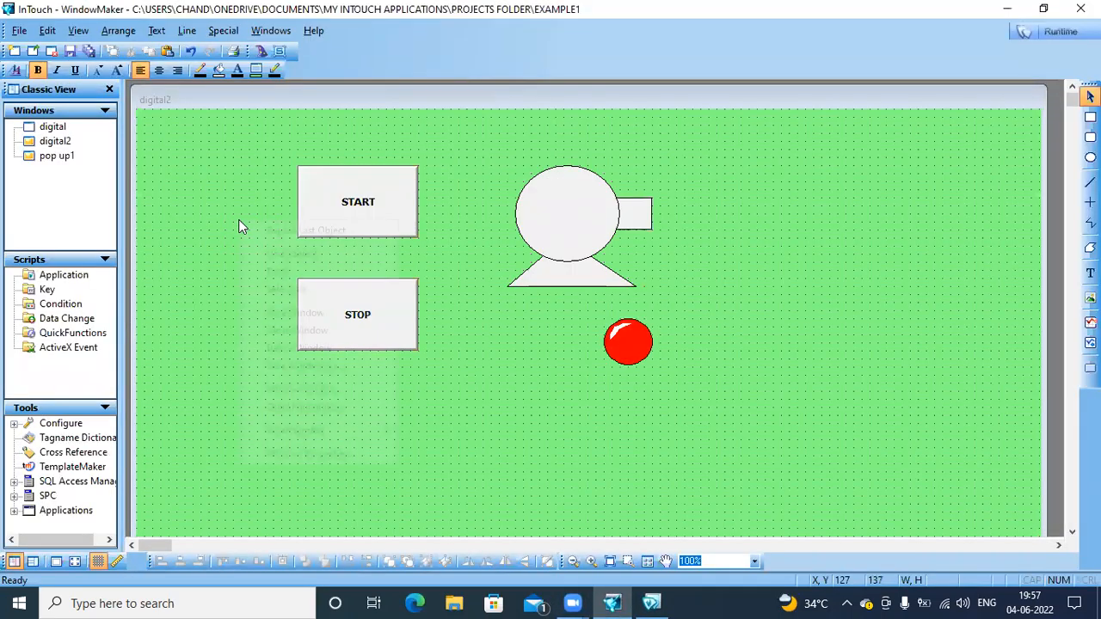
click(313, 453)
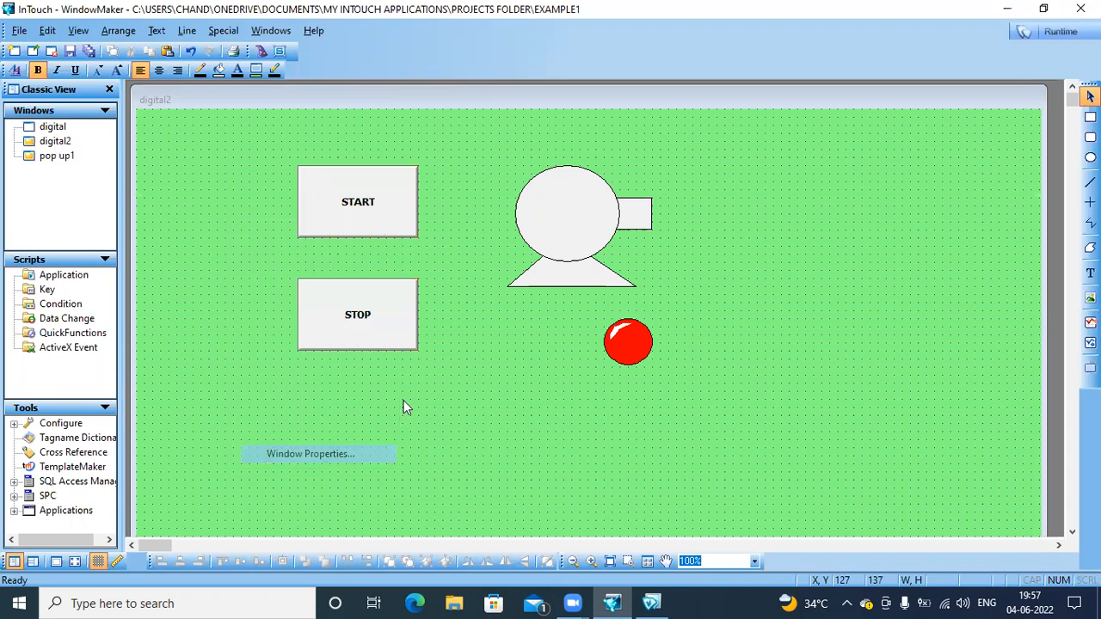
click(656, 355)
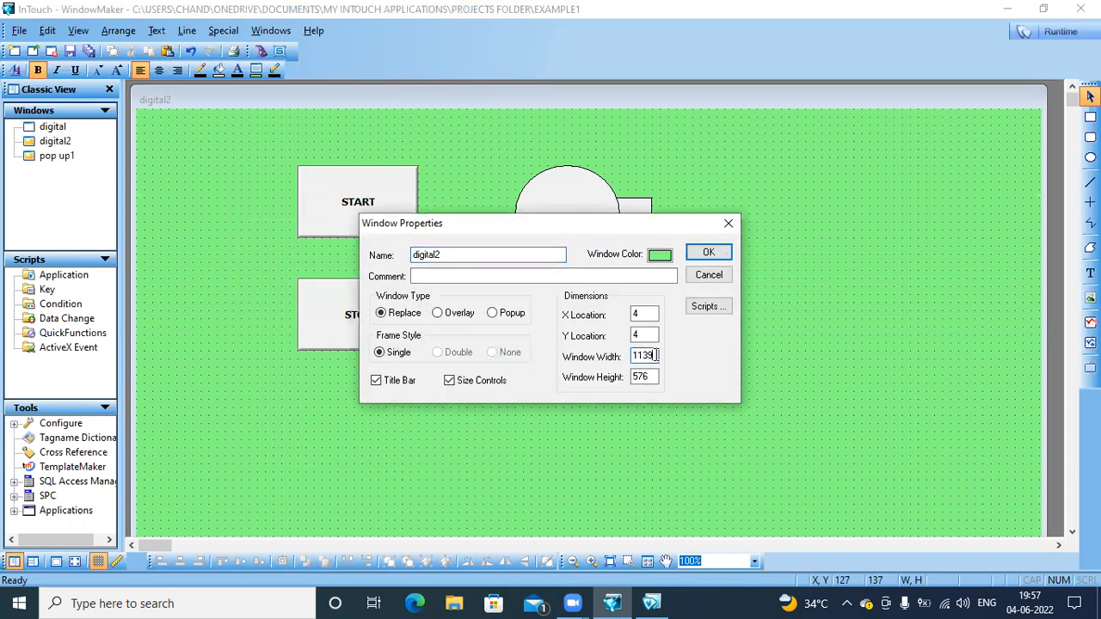
text(12)
text(66)
click(654, 376)
key(BackSpace)
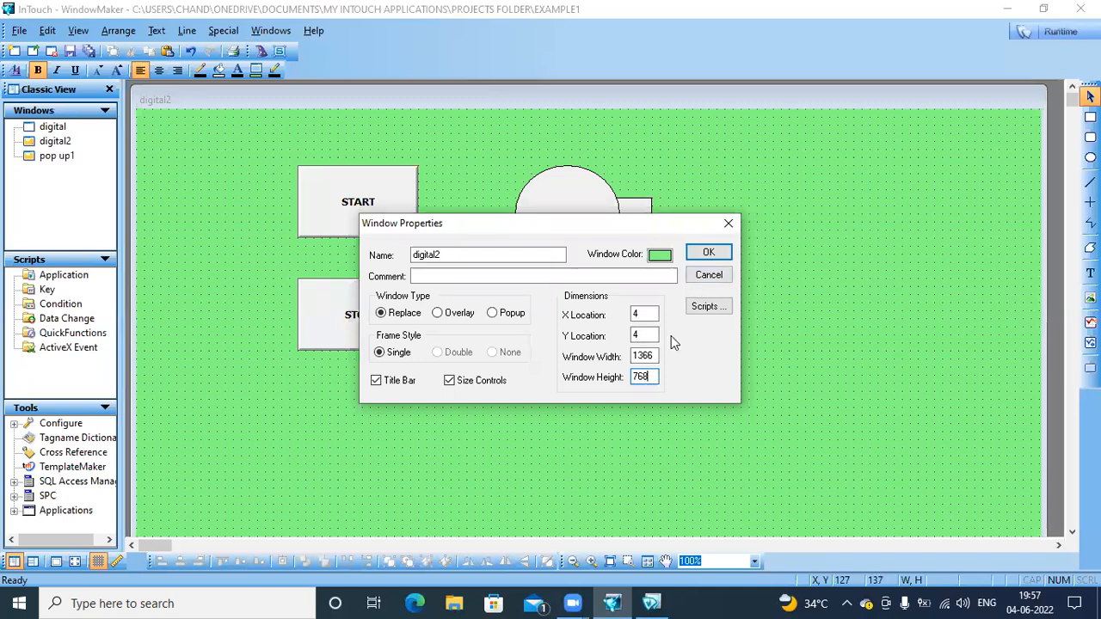
click(720, 283)
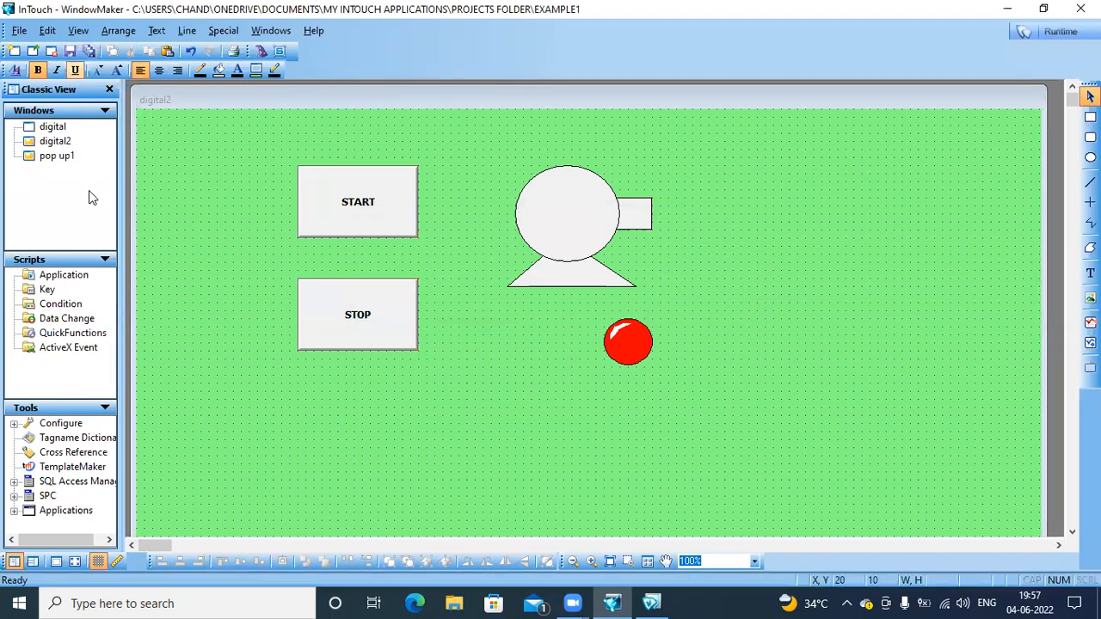
Create a new Replace-type window named HOME with the default colour and dimensions
click(47, 180)
right_click(45, 175)
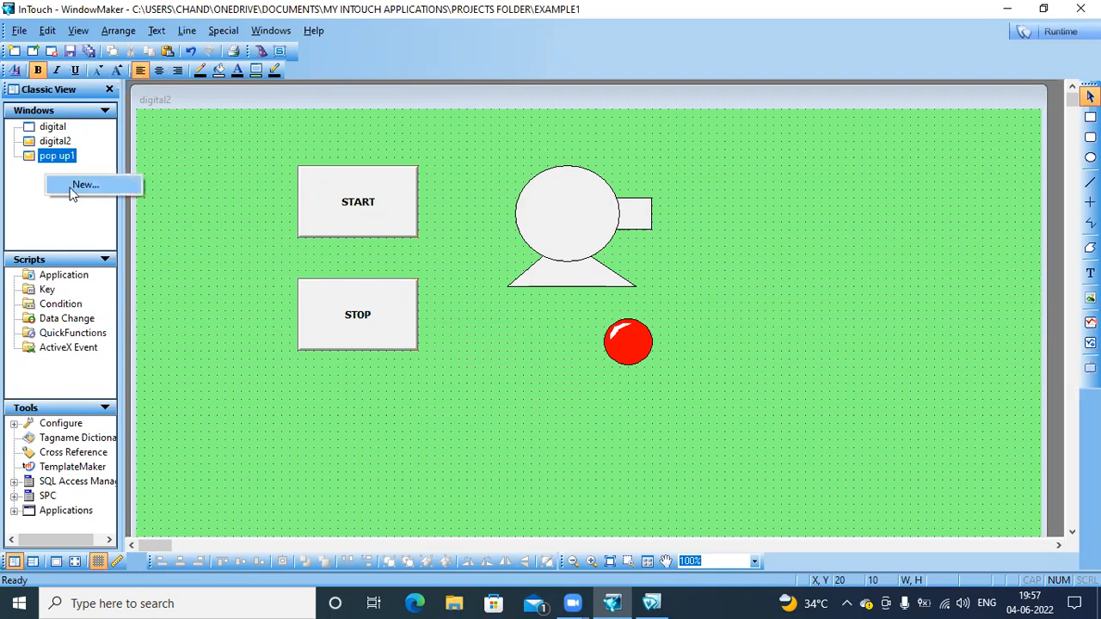
click(74, 191)
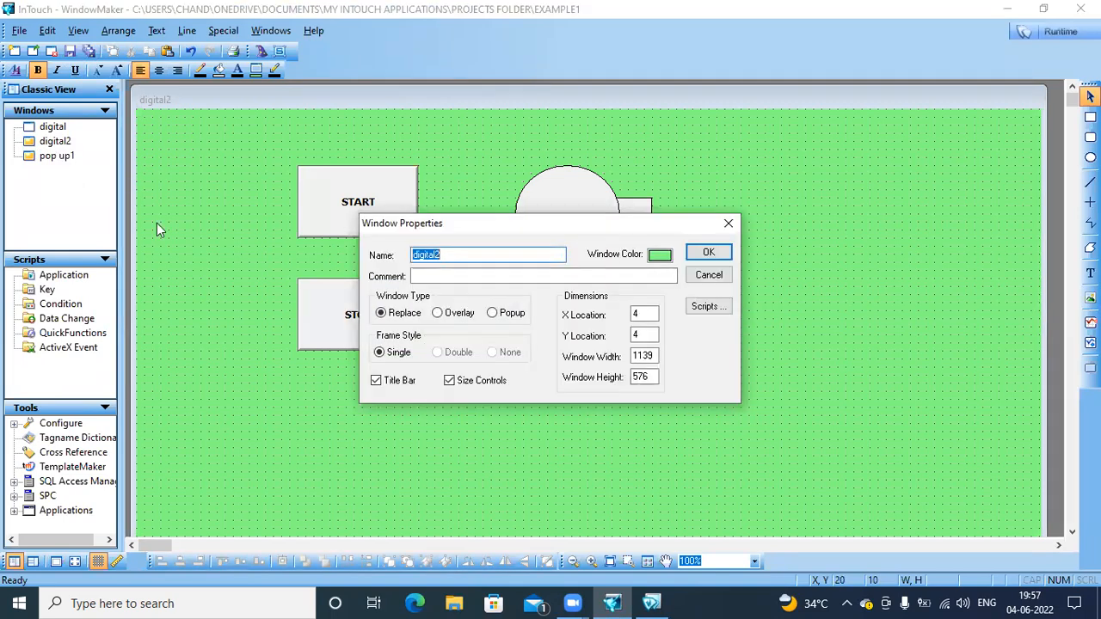
text(welcome)
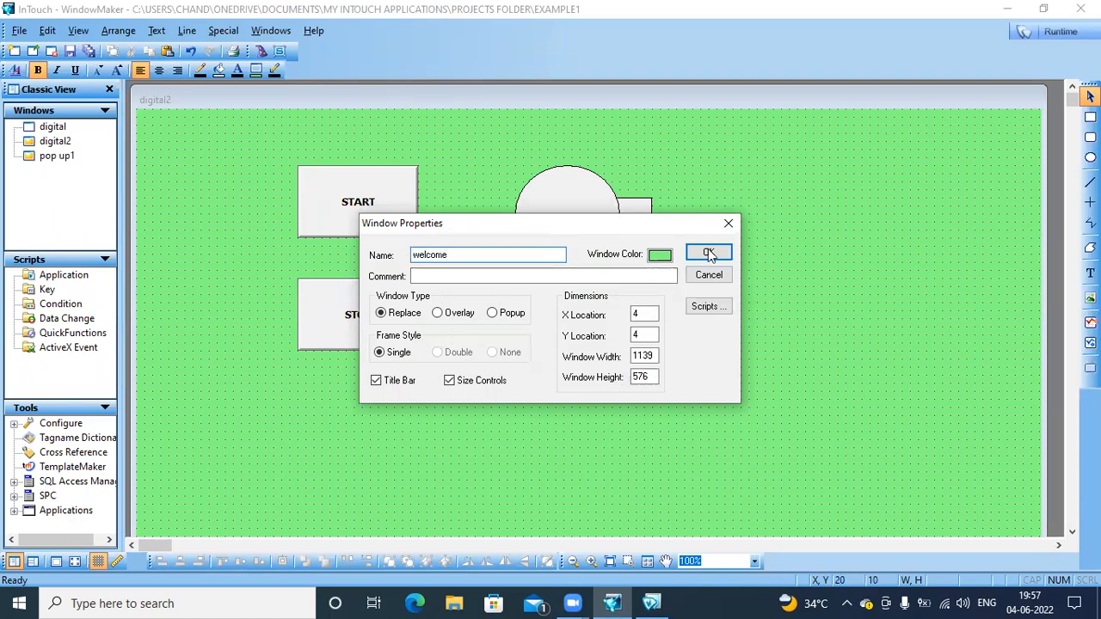
key(BackSpace)
key(BackSpace)
key(BackSpace)
key(BackSpace)
text(HOME)
click(719, 257)
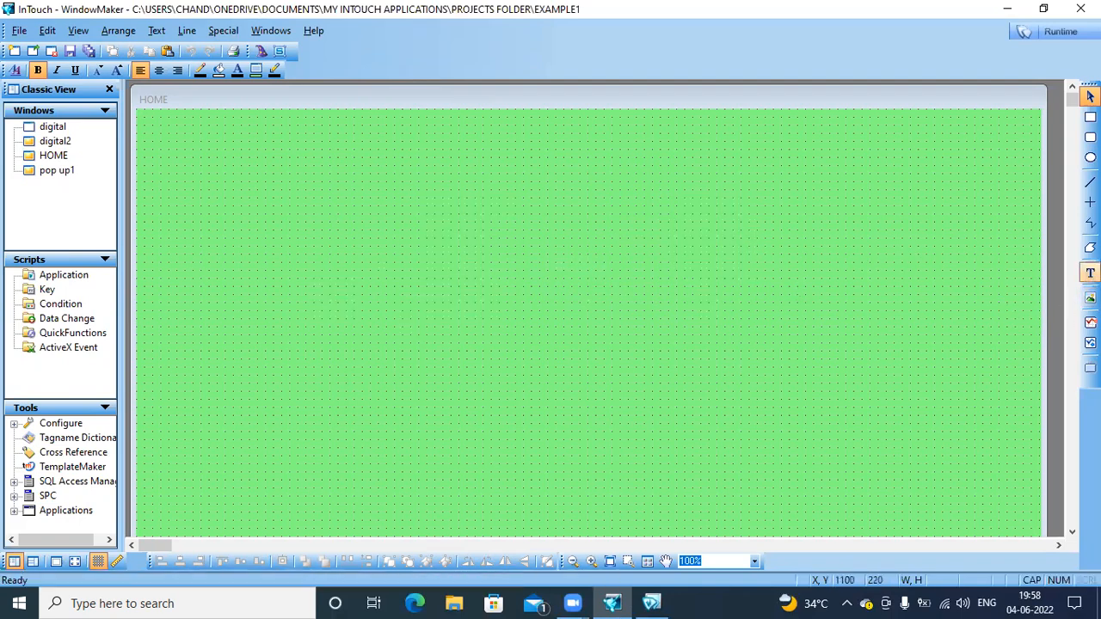
Add the heading "WELCOME TO POWER PLANT" near the top of HOME and enlarge it to about 345 by 70
click(1090, 272)
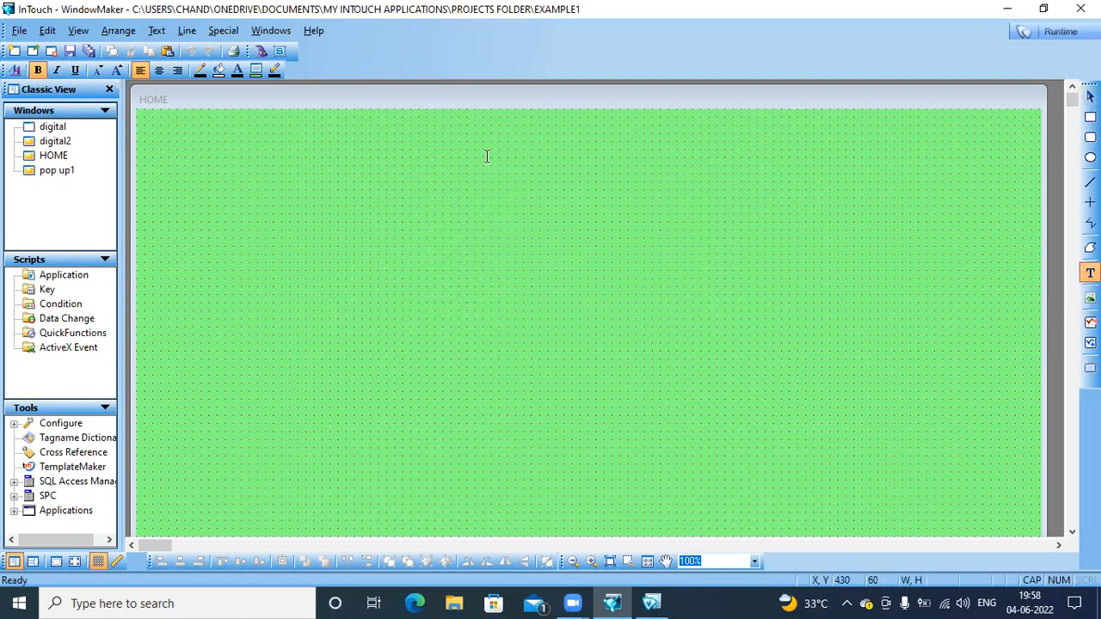
click(486, 157)
text(WELCOME TO POWER PLANT)
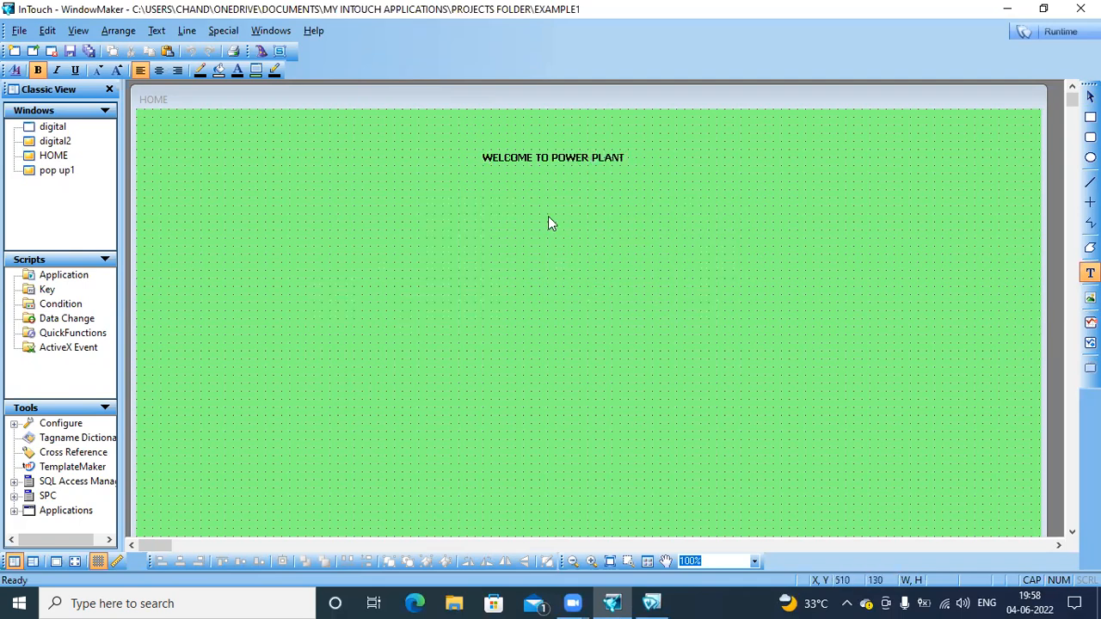
click(625, 165)
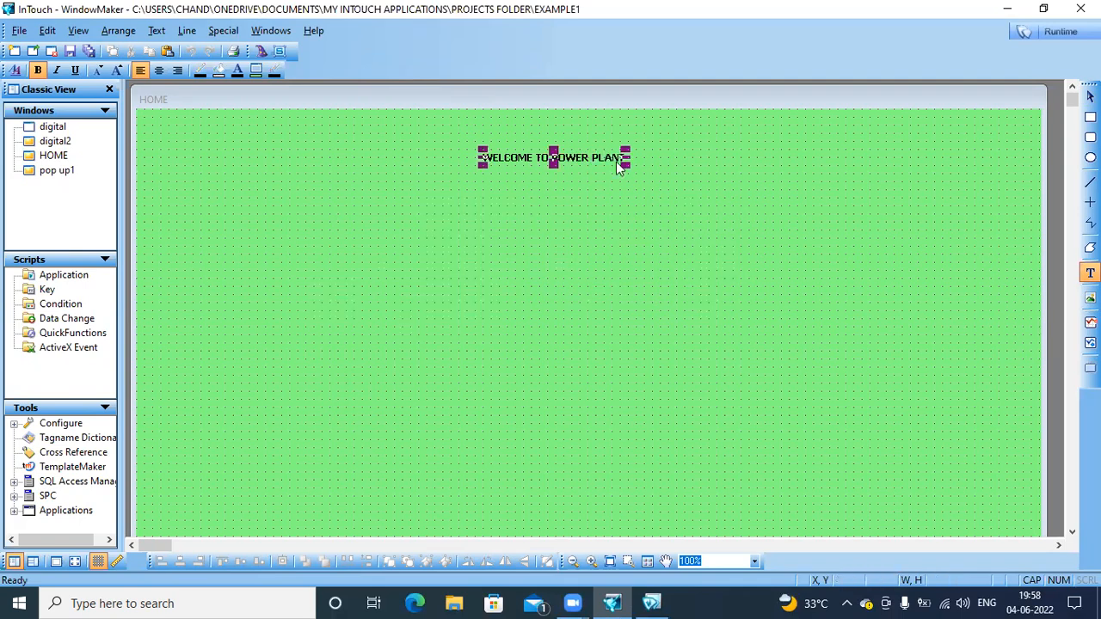
drag(623, 165, 721, 189)
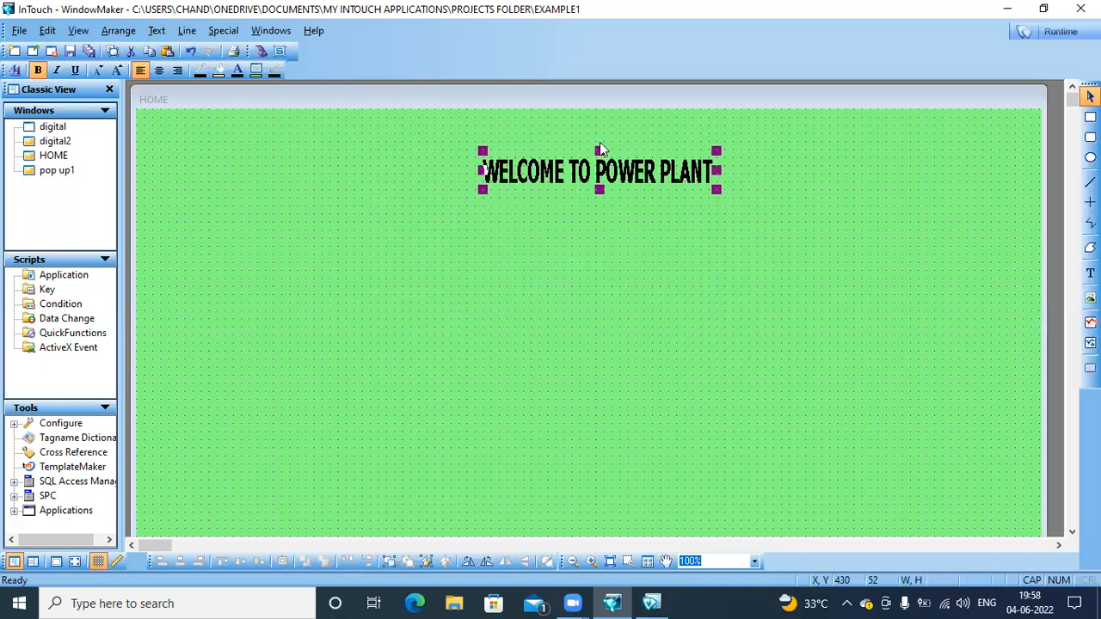
drag(482, 151, 433, 140)
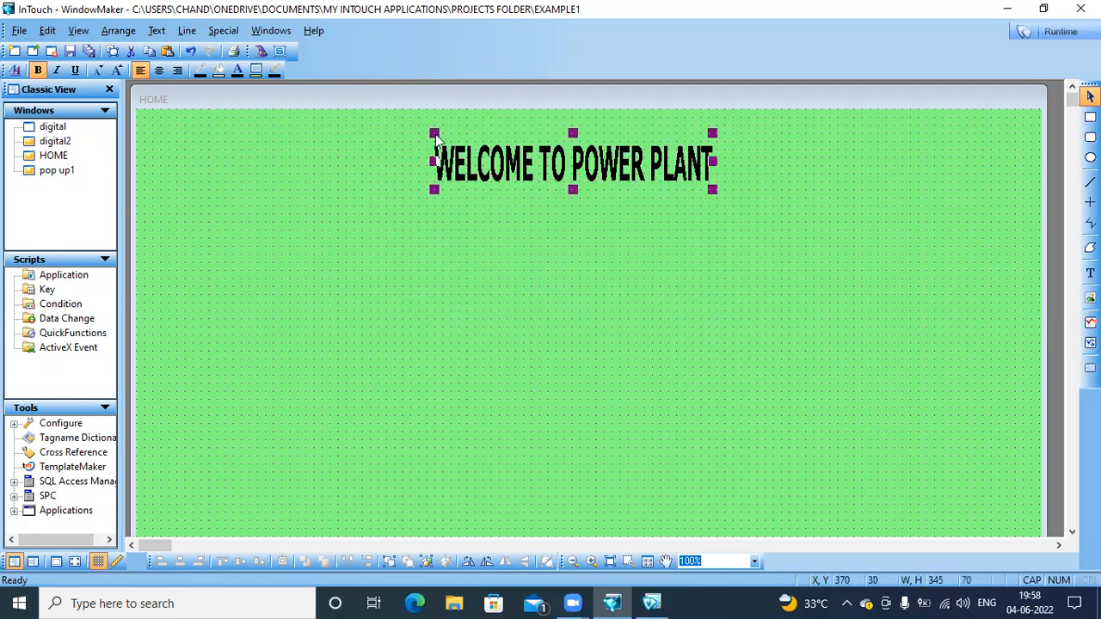
click(651, 284)
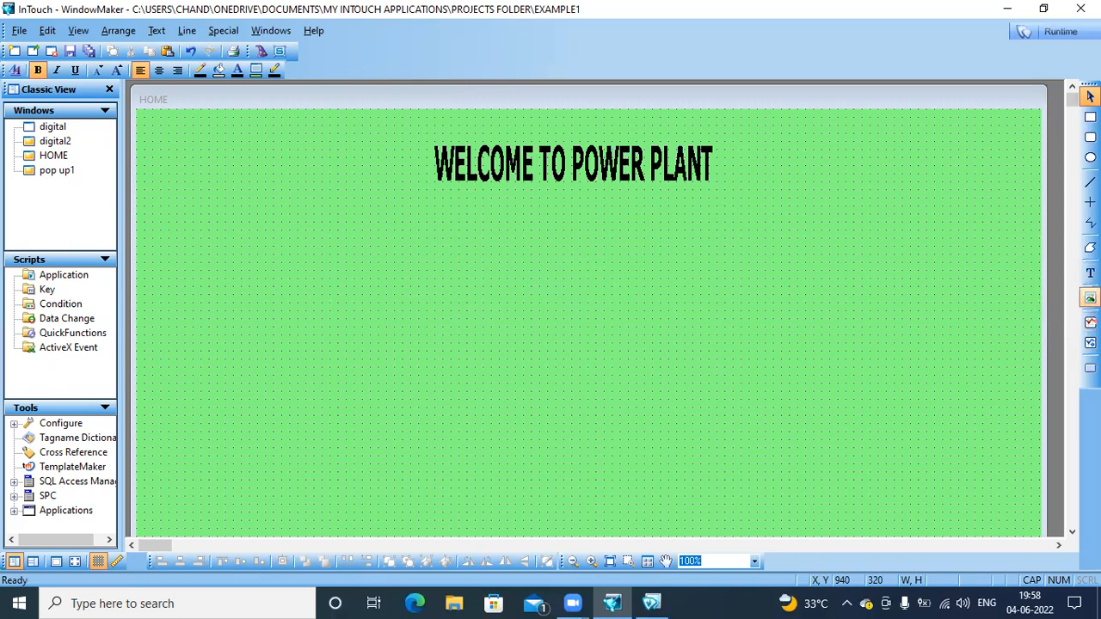
Place a bitmap frame about 320 by 250 below the heading and load the intouch BMP file from the Wonderware InTouch folder
click(1090, 298)
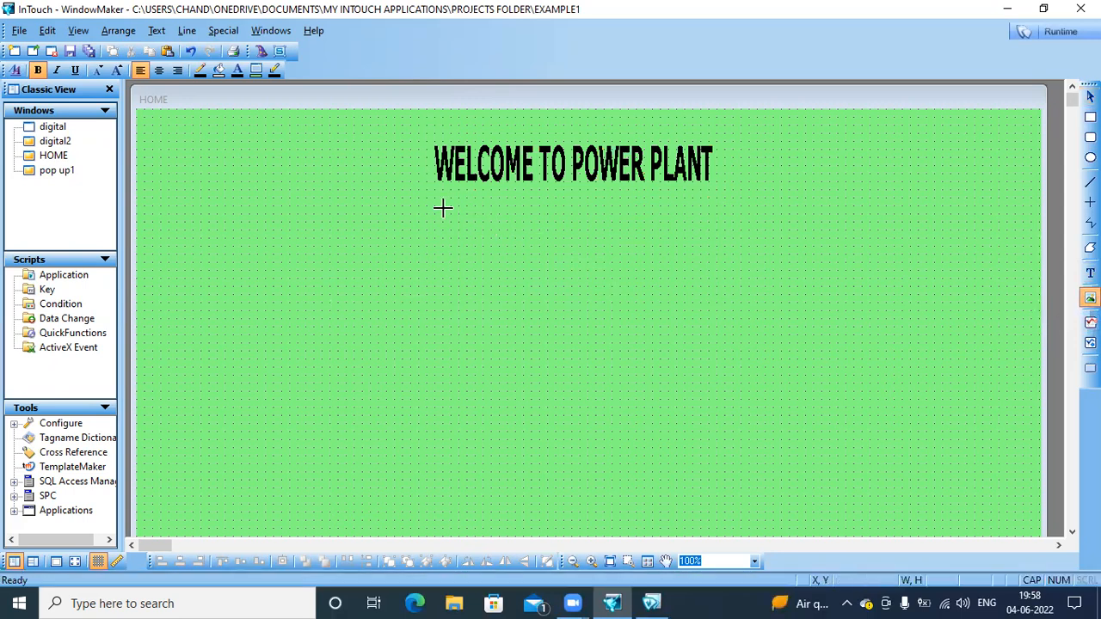
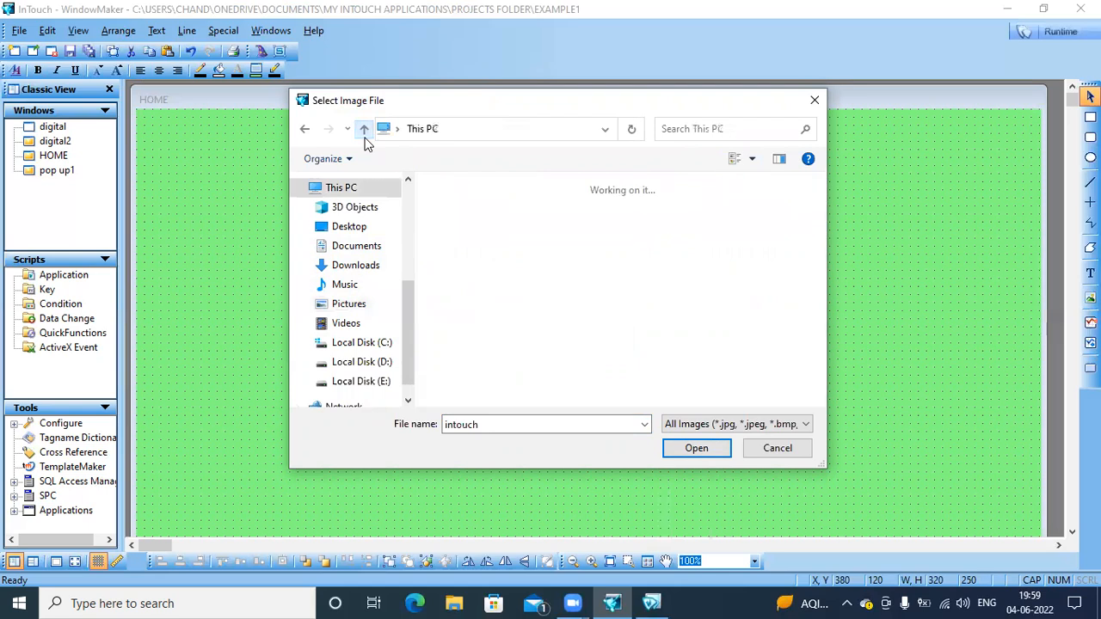
click(305, 131)
click(304, 131)
click(305, 131)
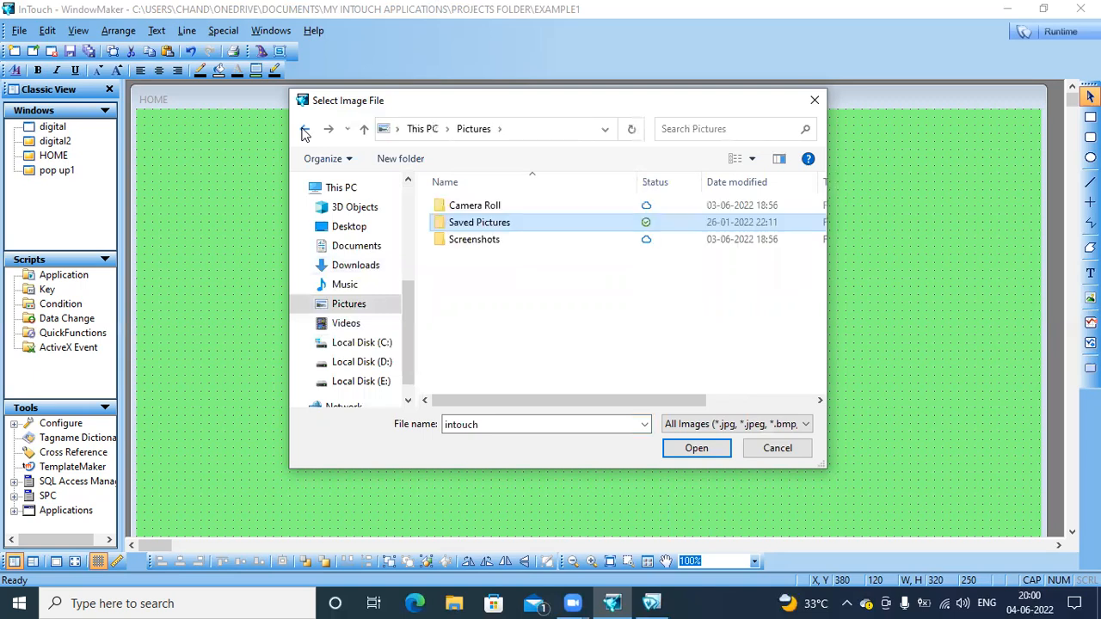
click(304, 131)
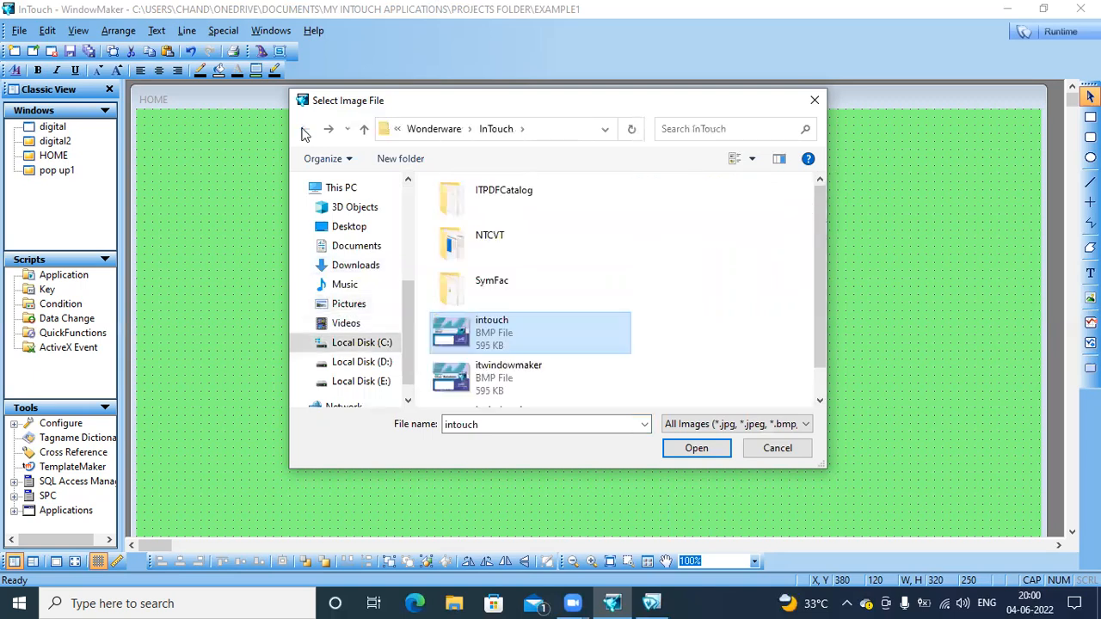
click(697, 448)
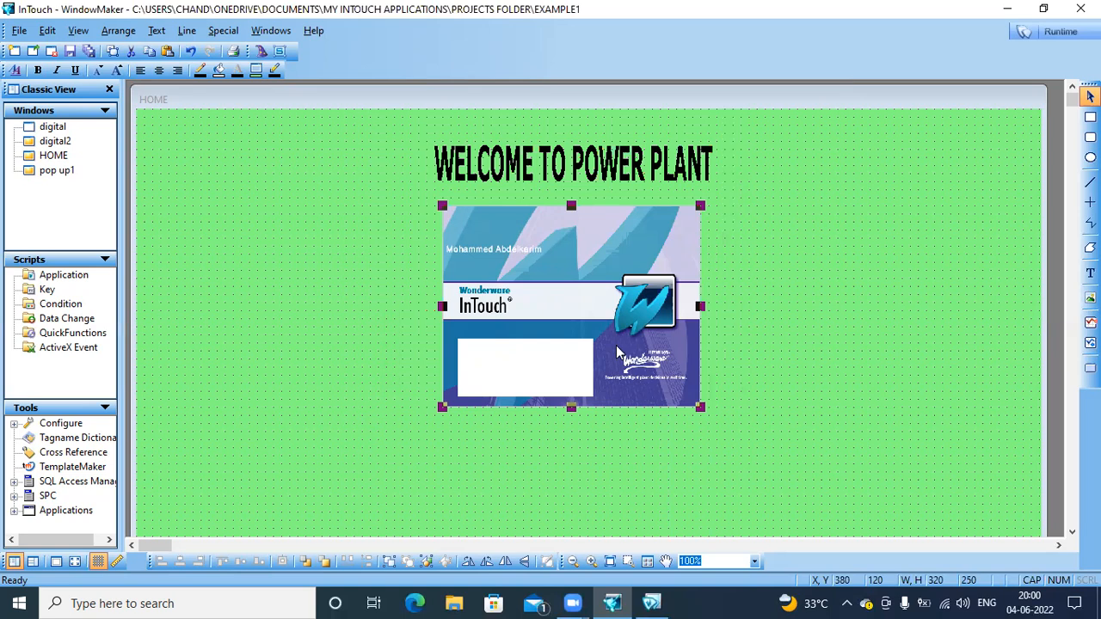
View the animation links available for the intouch image, close them without changes and deselect the image
double_click(563, 288)
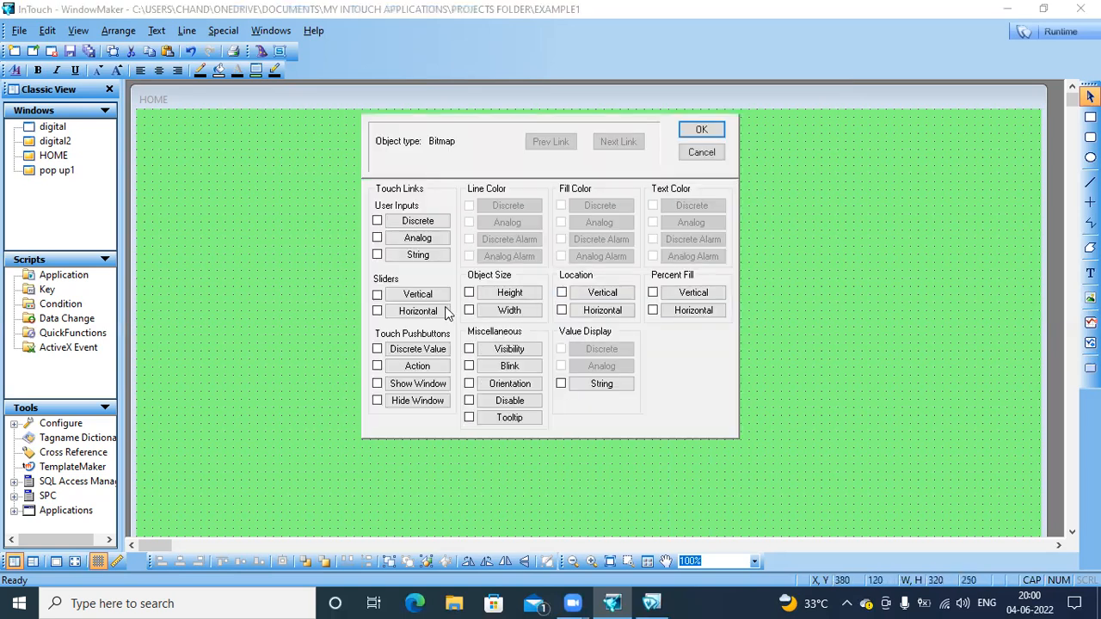
click(705, 154)
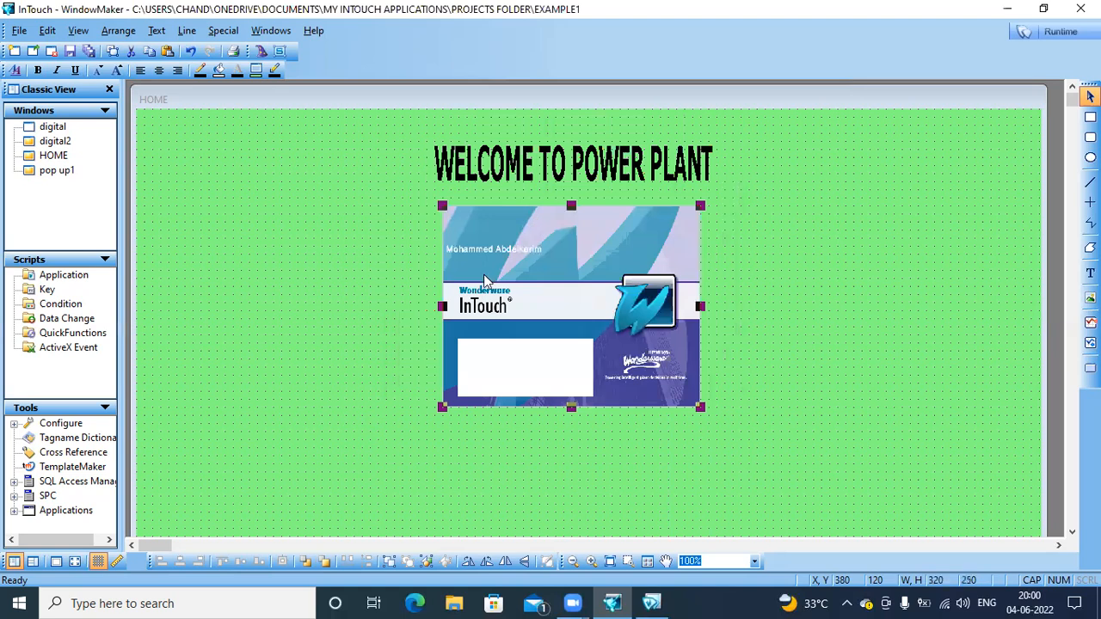
click(798, 245)
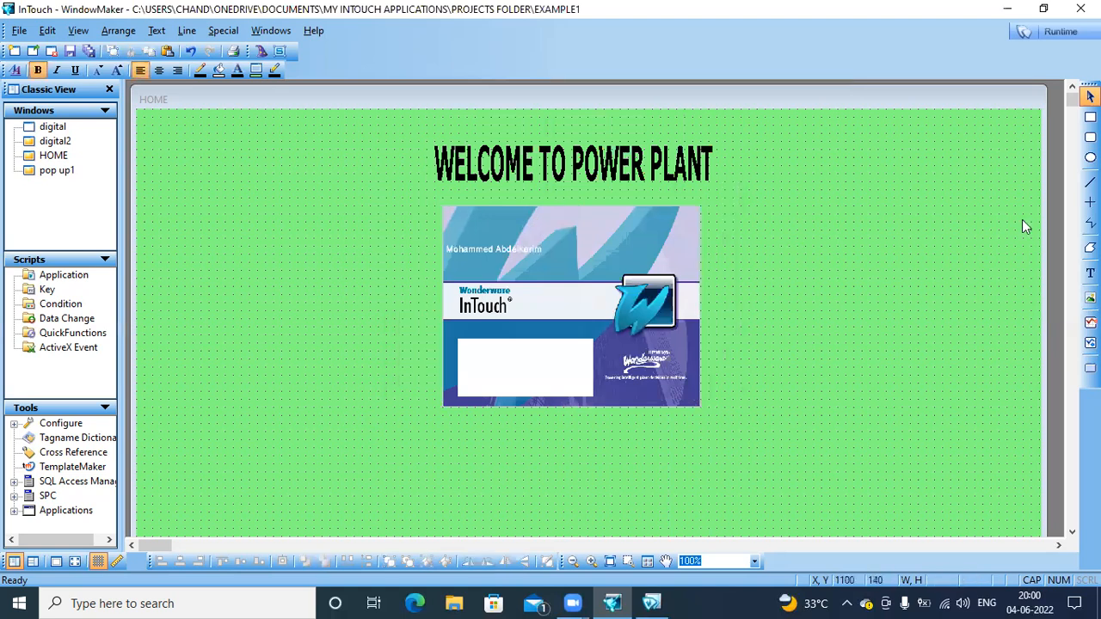
Draw a button about 130 by 60 to the left of the HOME image and change its text to "DIGITAL1"
click(1090, 368)
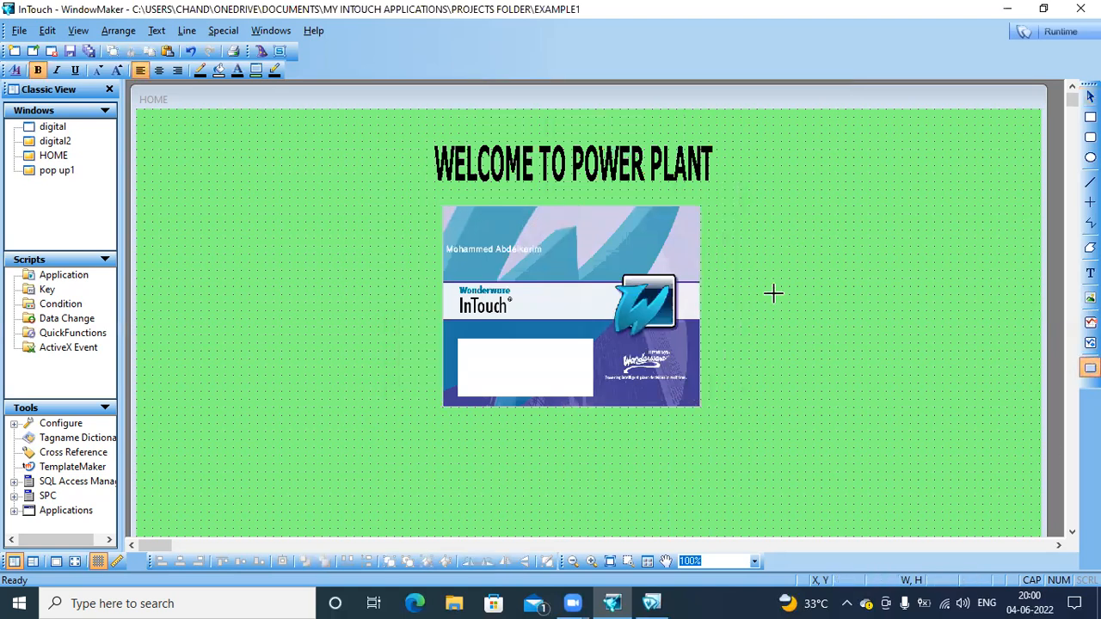
drag(241, 224, 265, 246)
drag(308, 275, 345, 271)
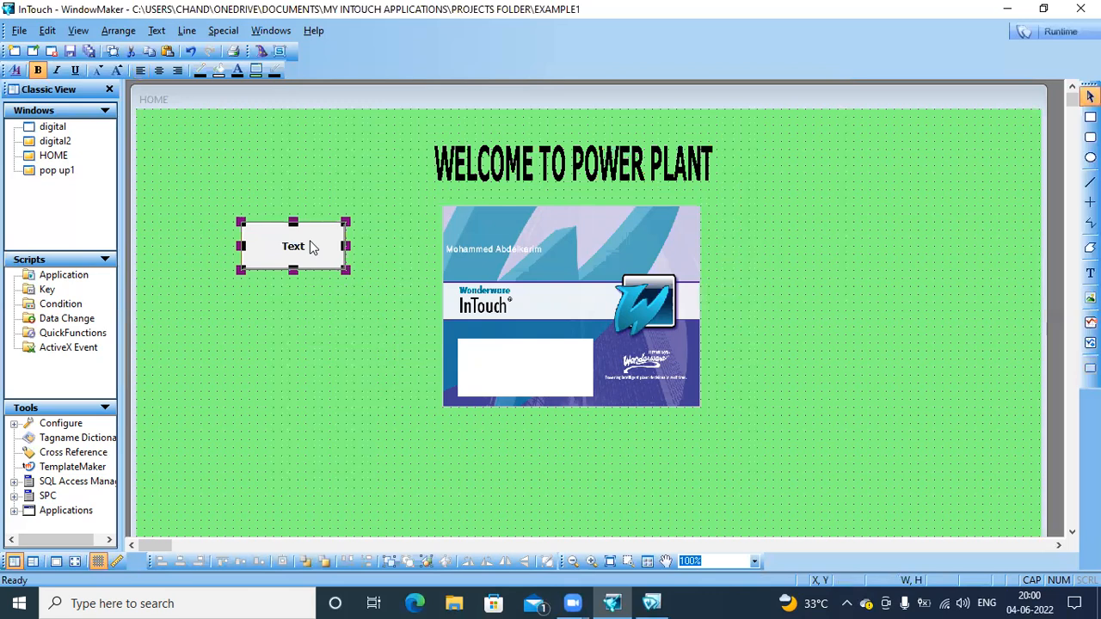
right_click(311, 247)
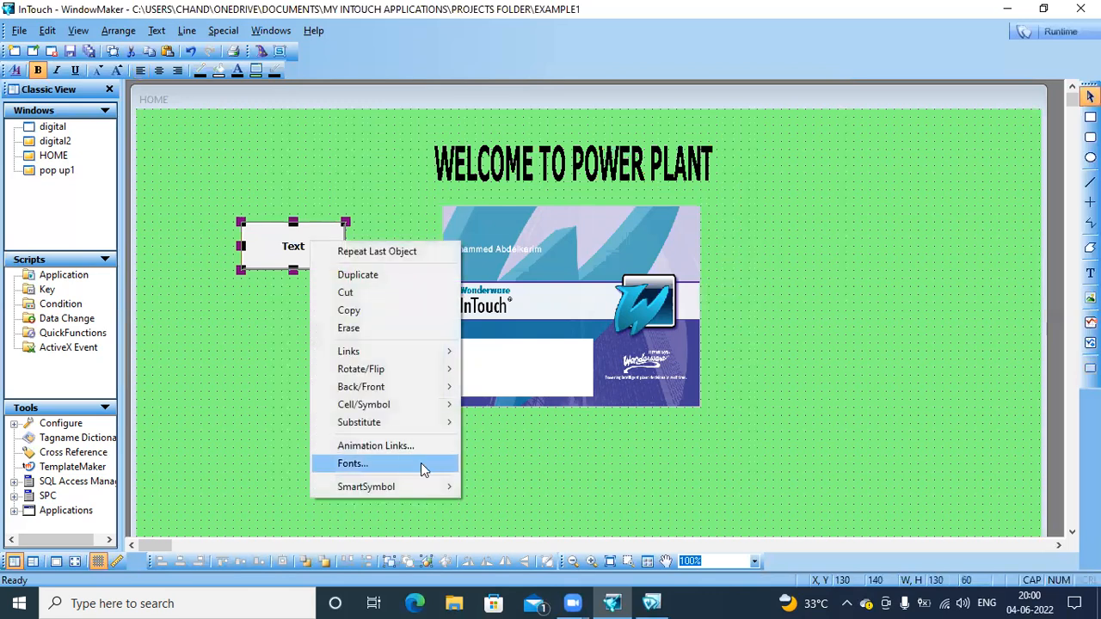
mouse_move(451, 423)
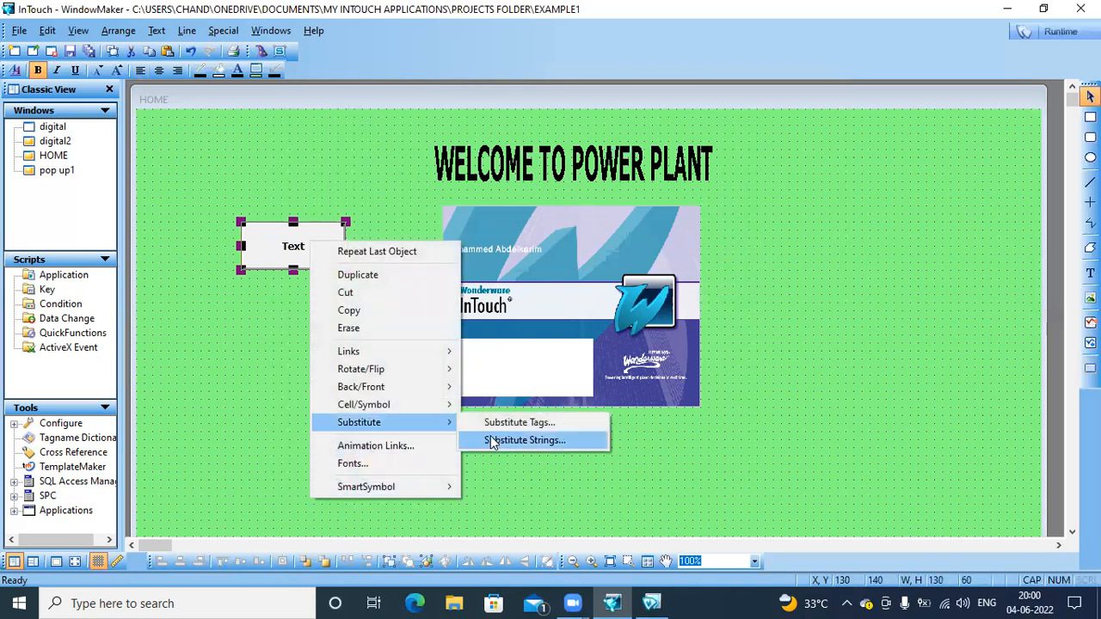
click(495, 443)
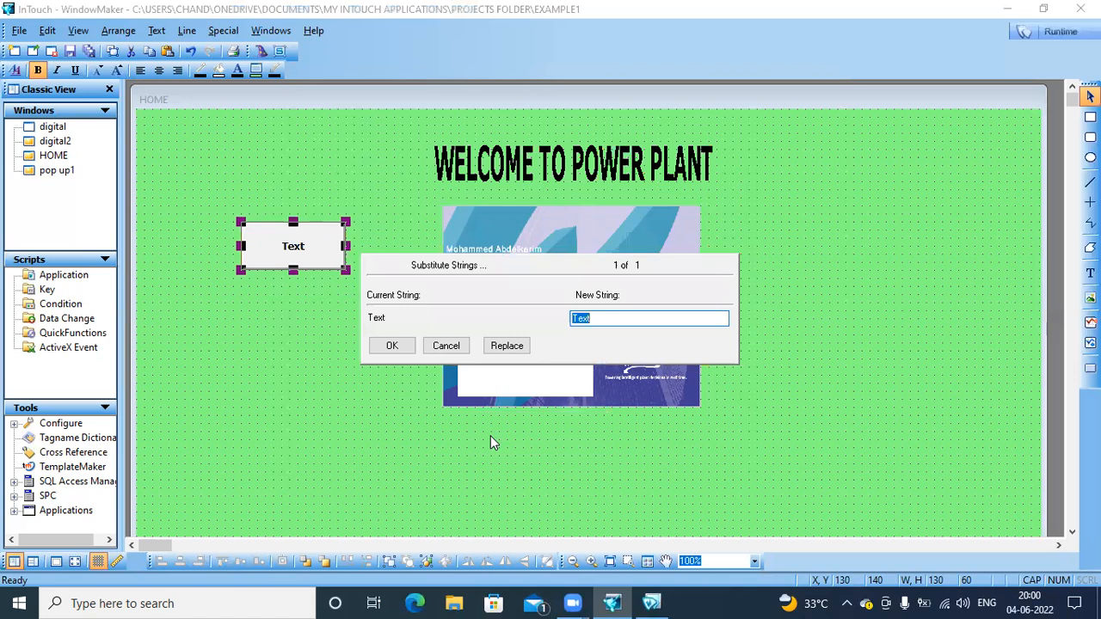
text(DIGITAL1)
click(392, 347)
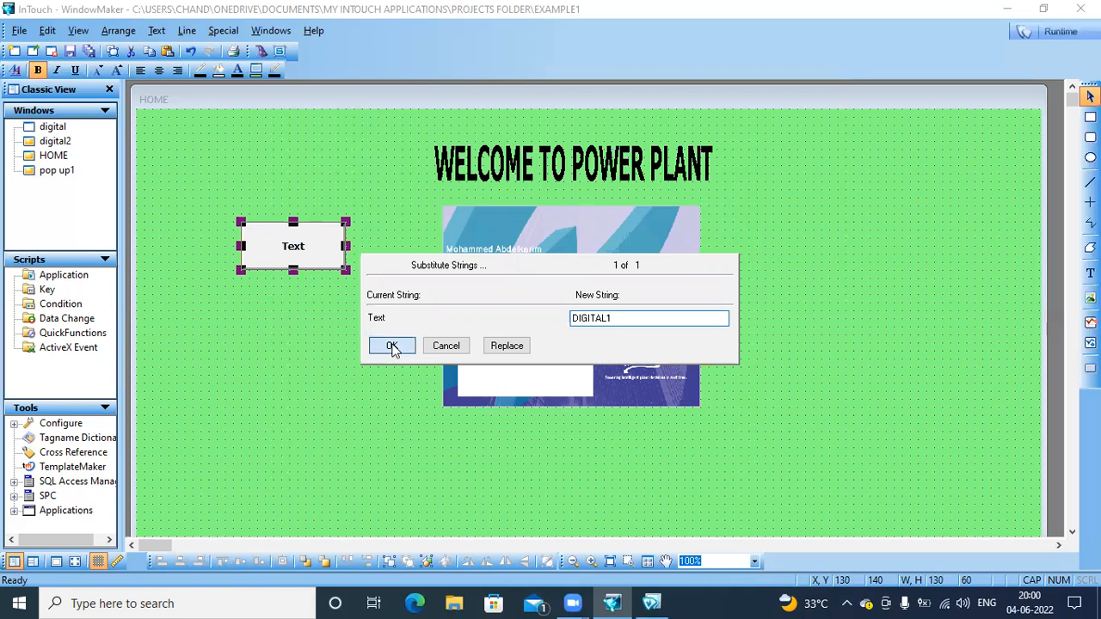
Give the DIGITAL1 button a Show Window link with only the digital window selected
double_click(308, 234)
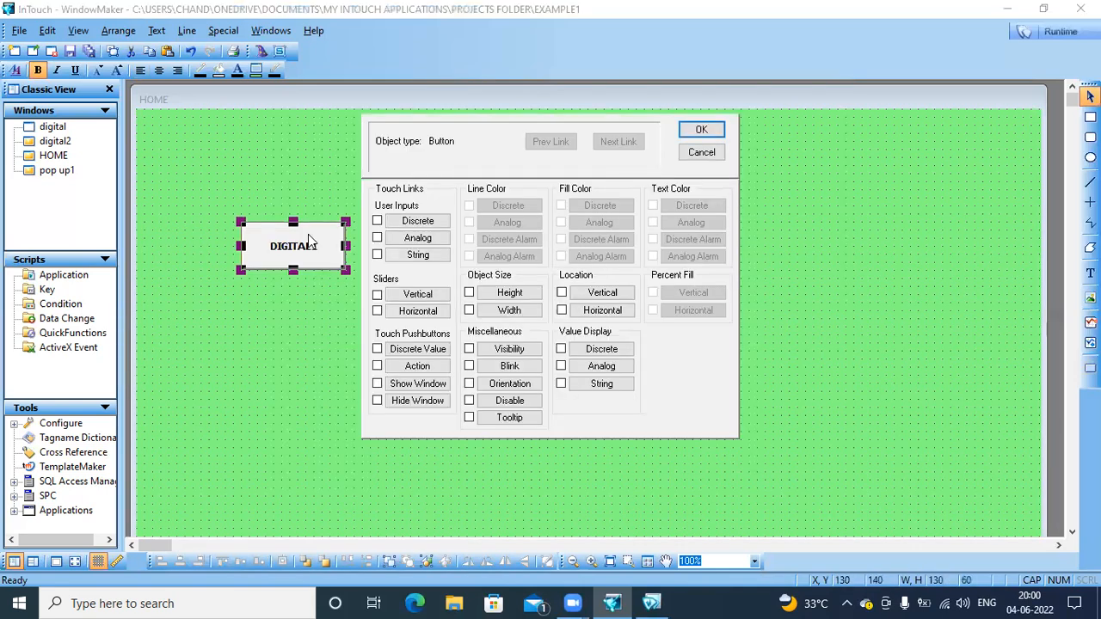
click(417, 384)
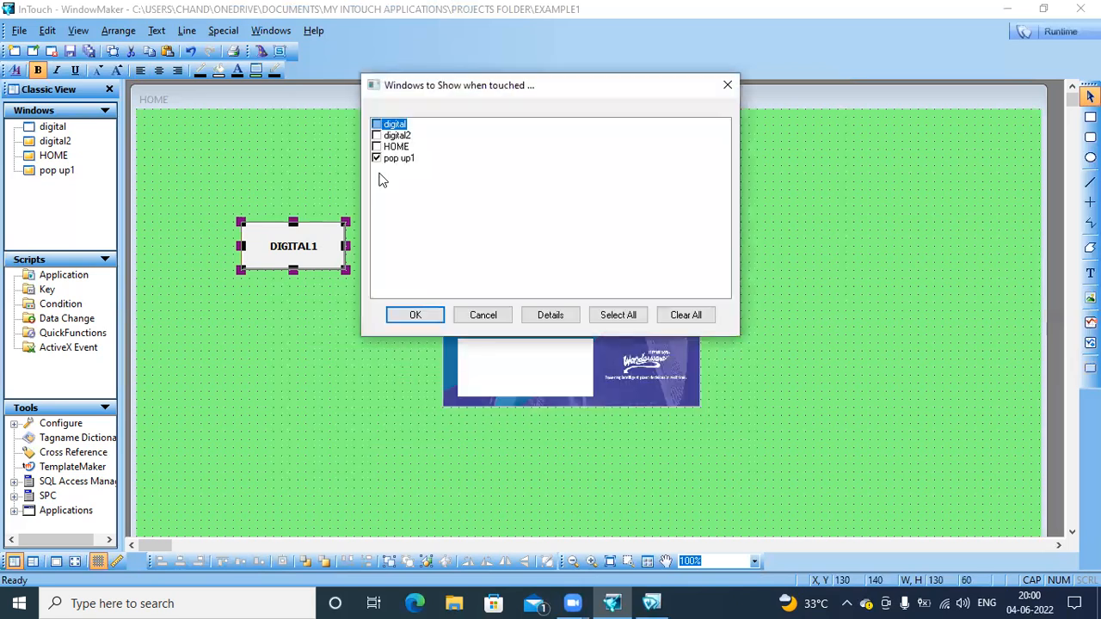
click(377, 125)
click(378, 160)
click(414, 317)
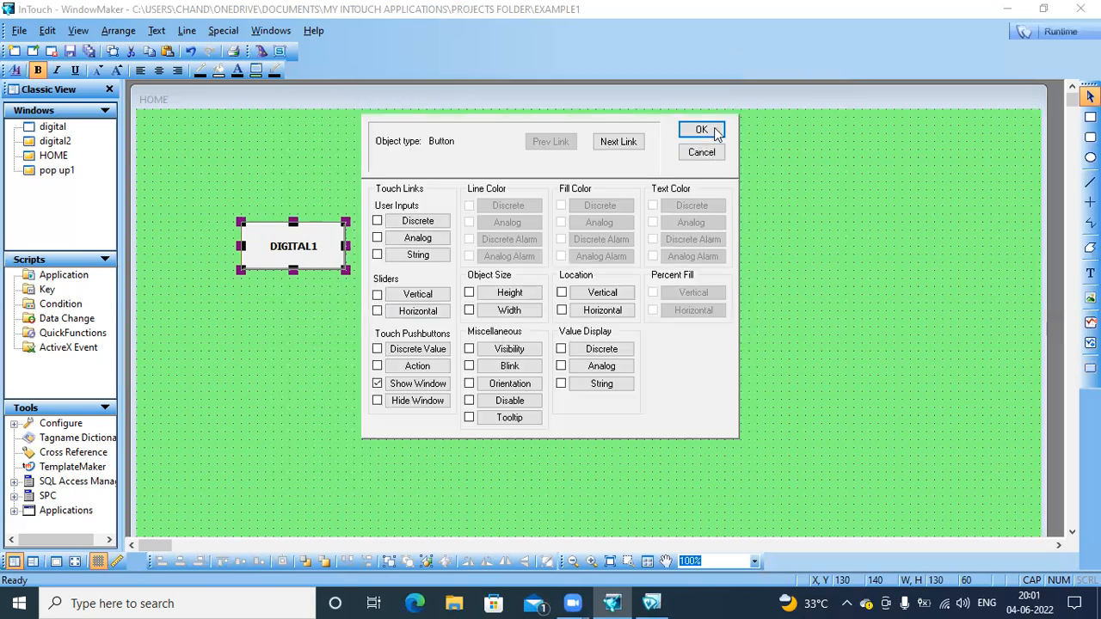
click(701, 129)
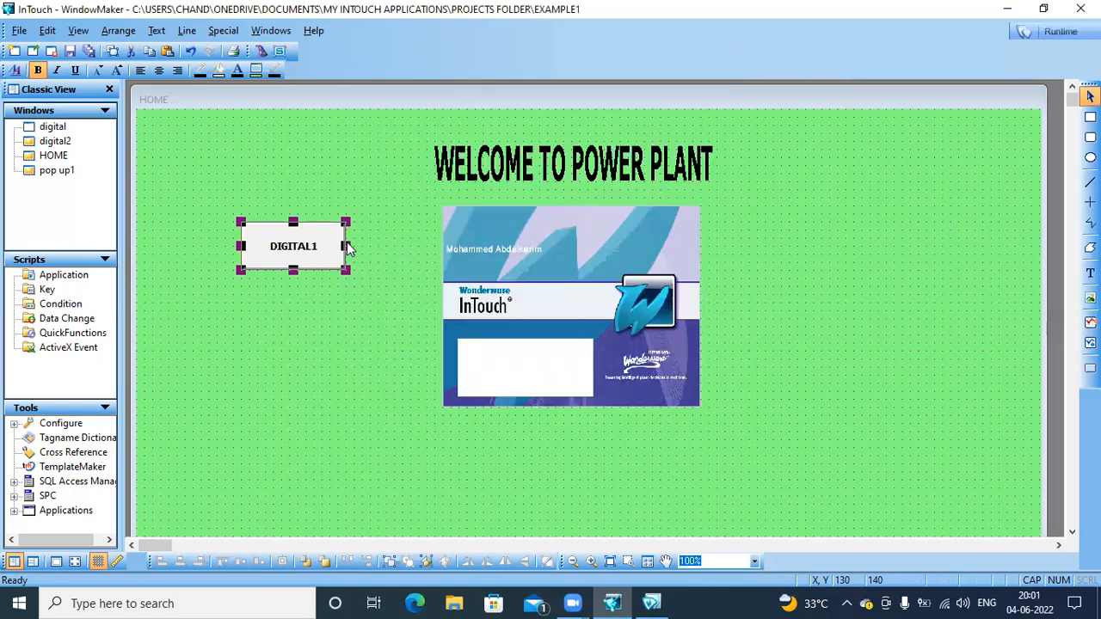
Duplicate the DIGITAL1 button, place the copy directly below the original and change its text to "DIGITAL2"
right_click(290, 272)
click(302, 298)
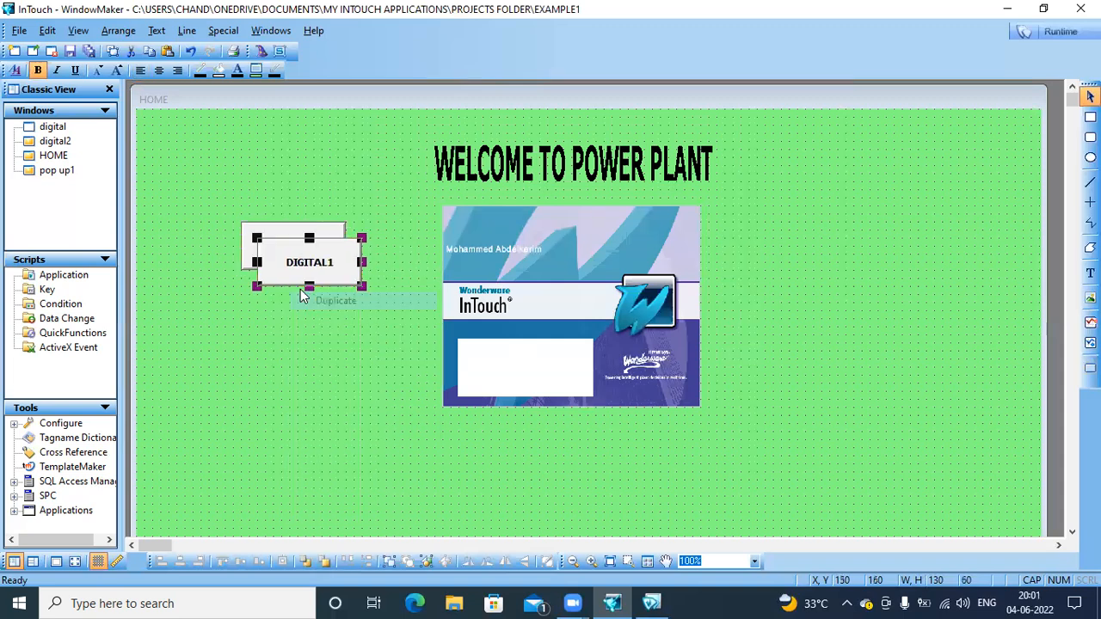
click(282, 342)
drag(287, 266, 290, 344)
right_click(290, 343)
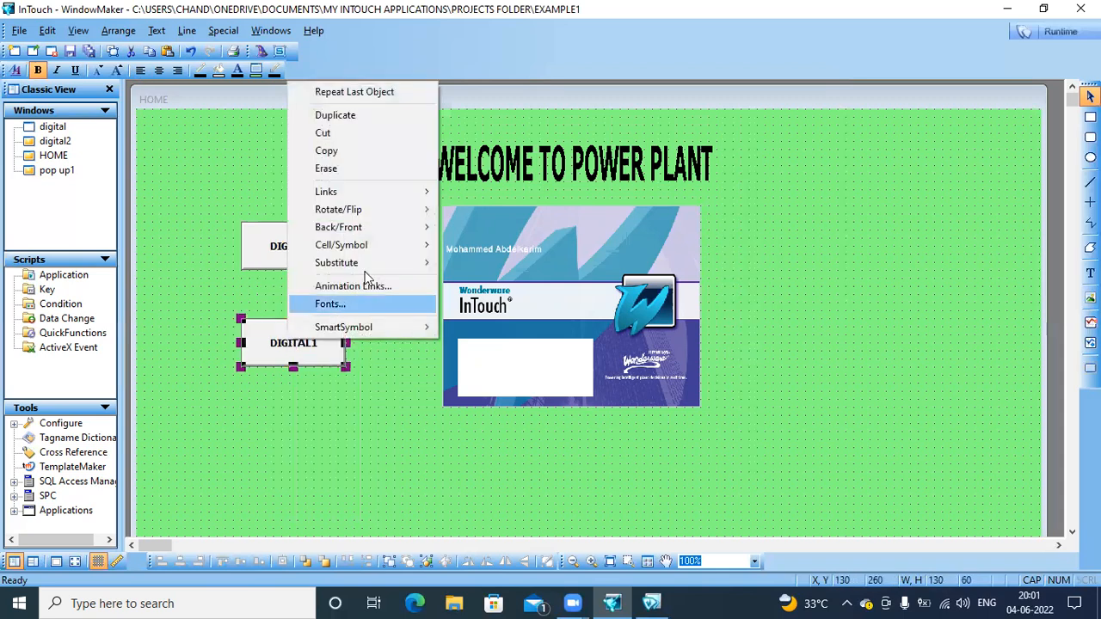
mouse_move(383, 263)
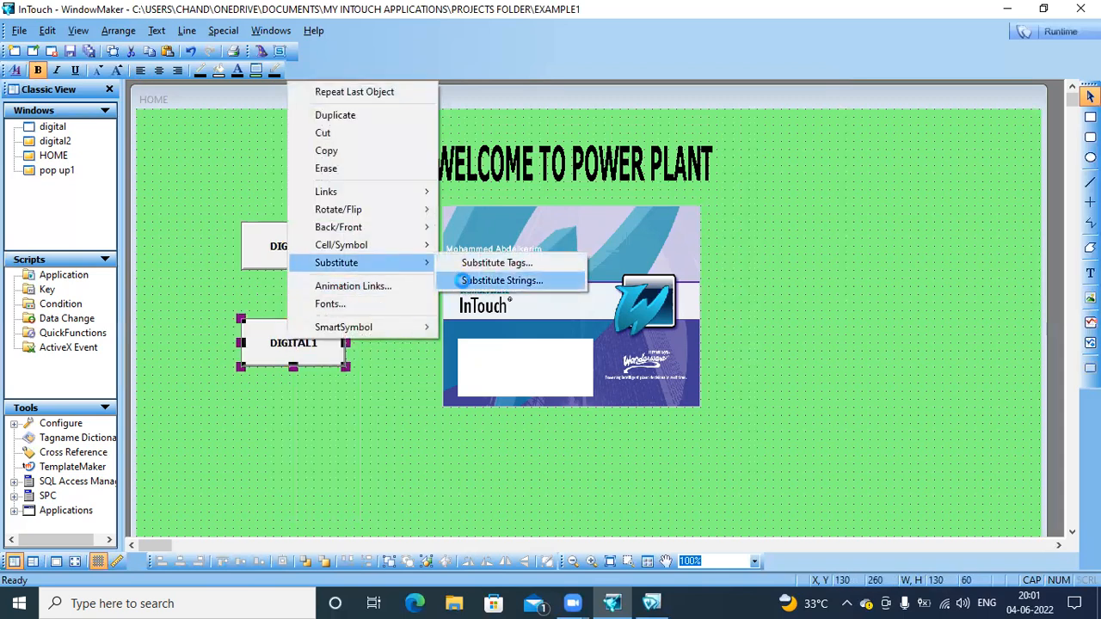
click(464, 280)
click(617, 319)
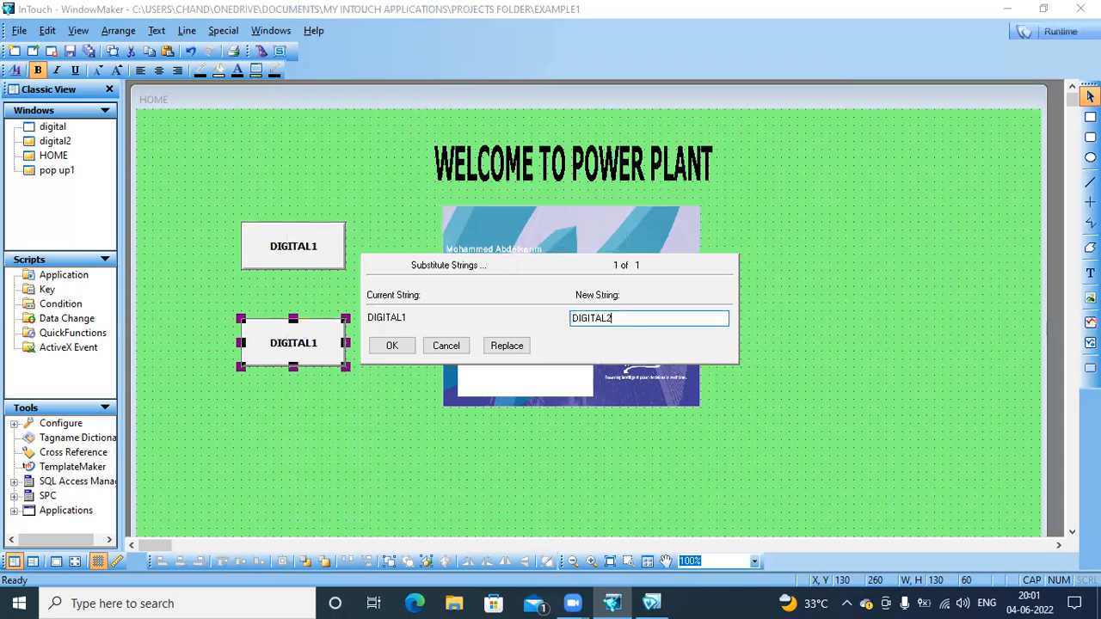
click(392, 347)
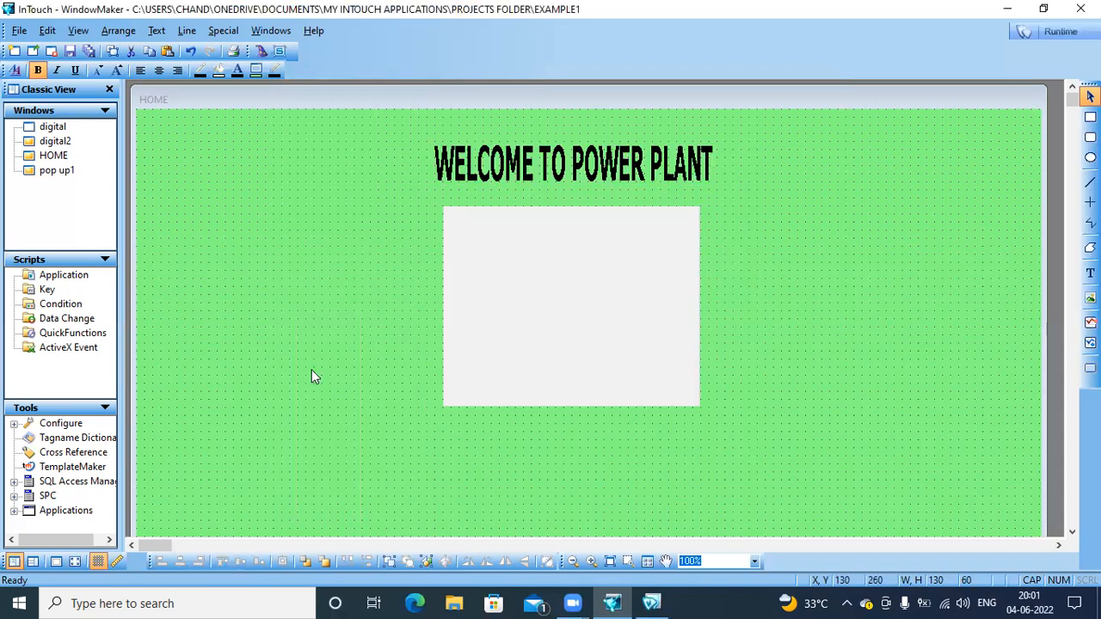
Set the DIGITAL2 button's Show Window link to digital2 only and save all windows
double_click(309, 356)
click(400, 385)
click(400, 386)
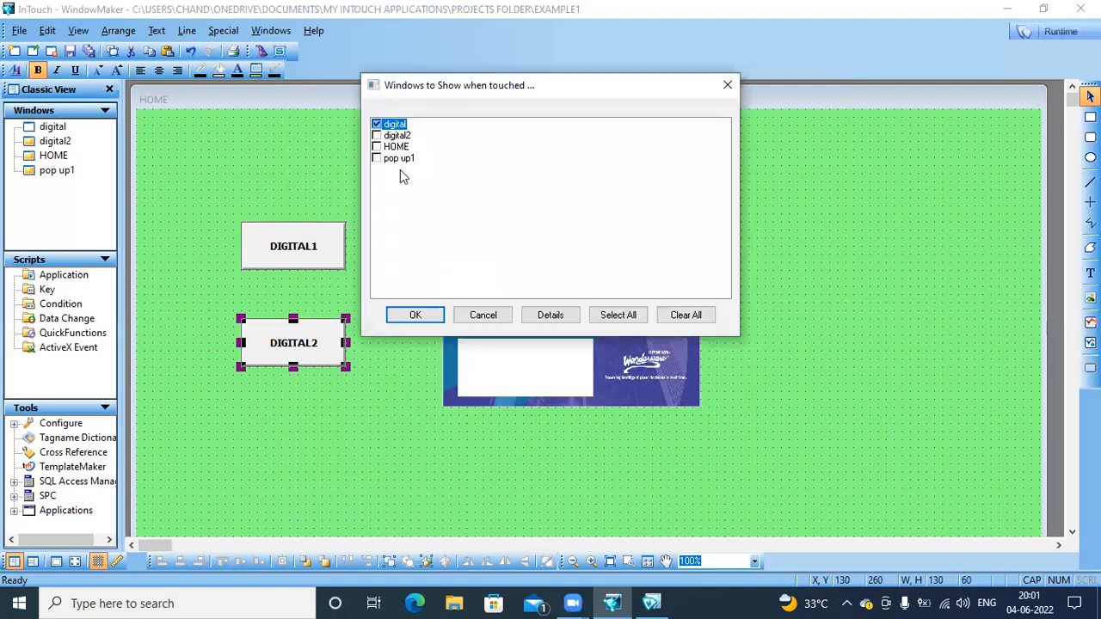
click(376, 135)
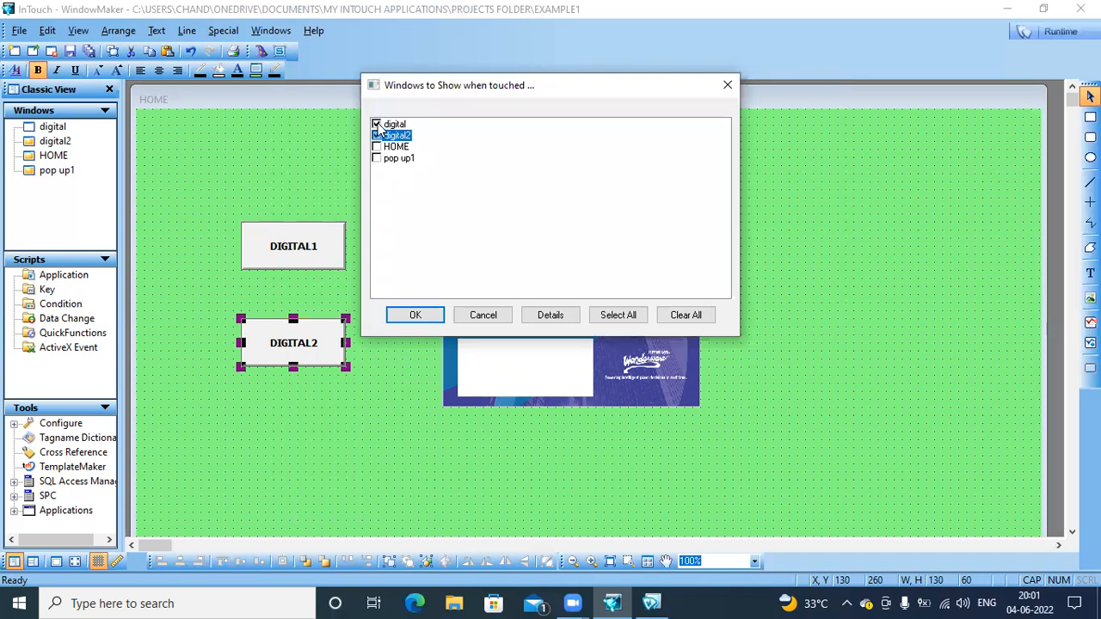
click(377, 125)
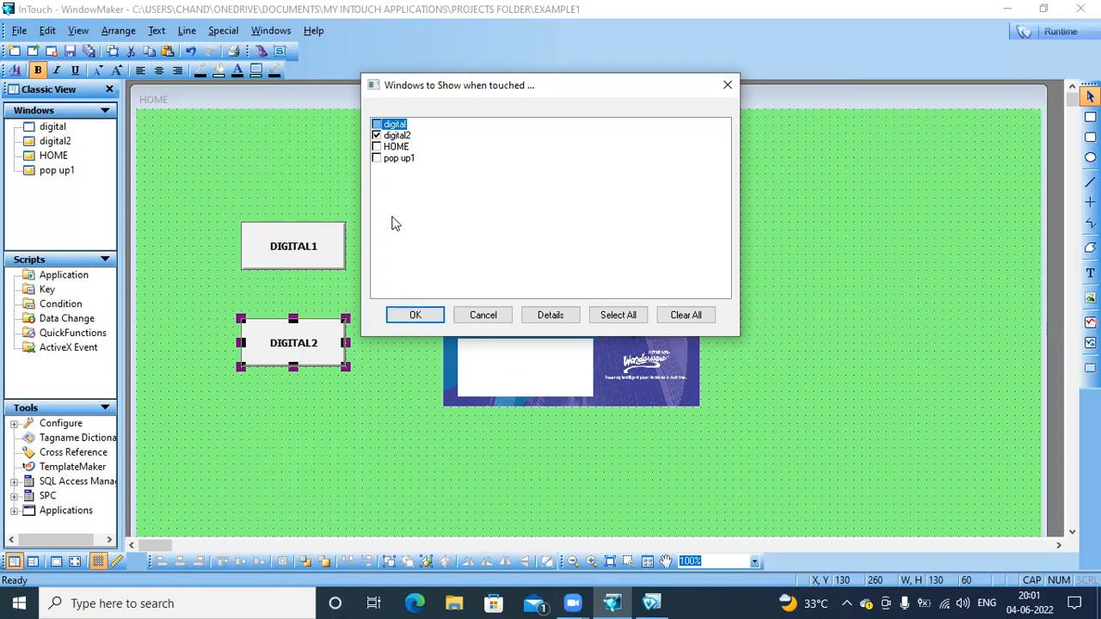
click(436, 322)
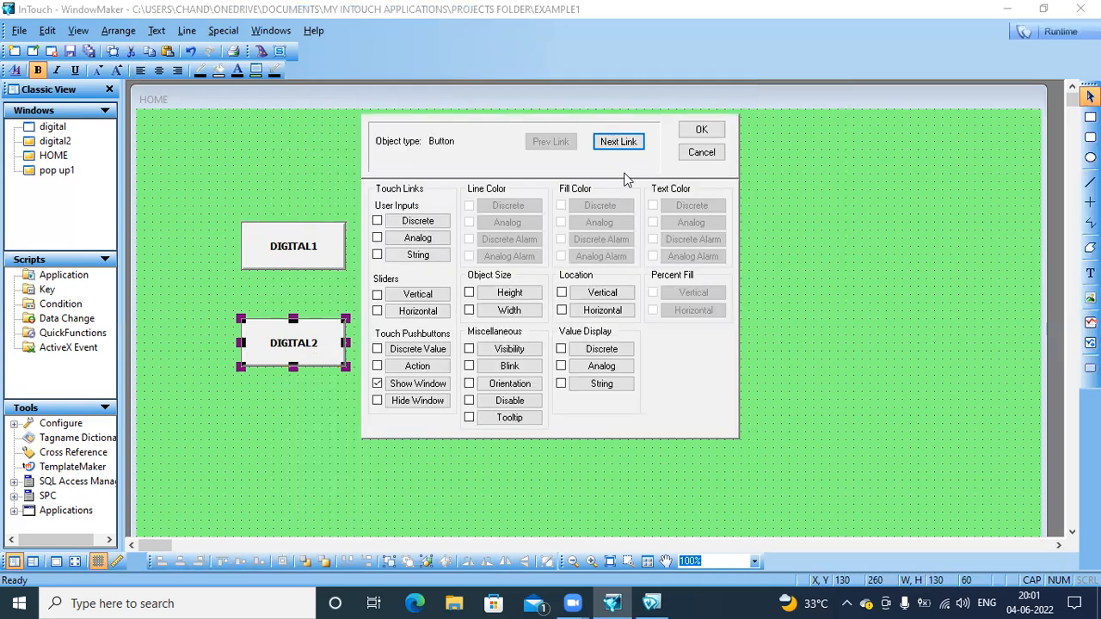
click(701, 130)
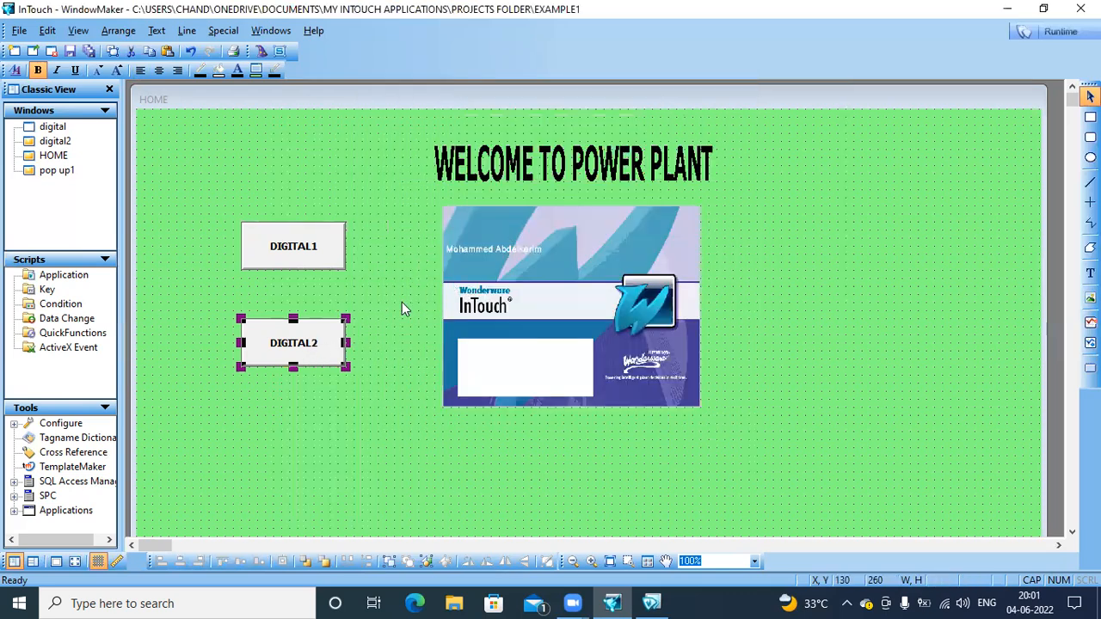
click(90, 52)
Open the digital window, draw a button about 100 by 60 in its upper right corner and change its text to "HOME"
double_click(53, 128)
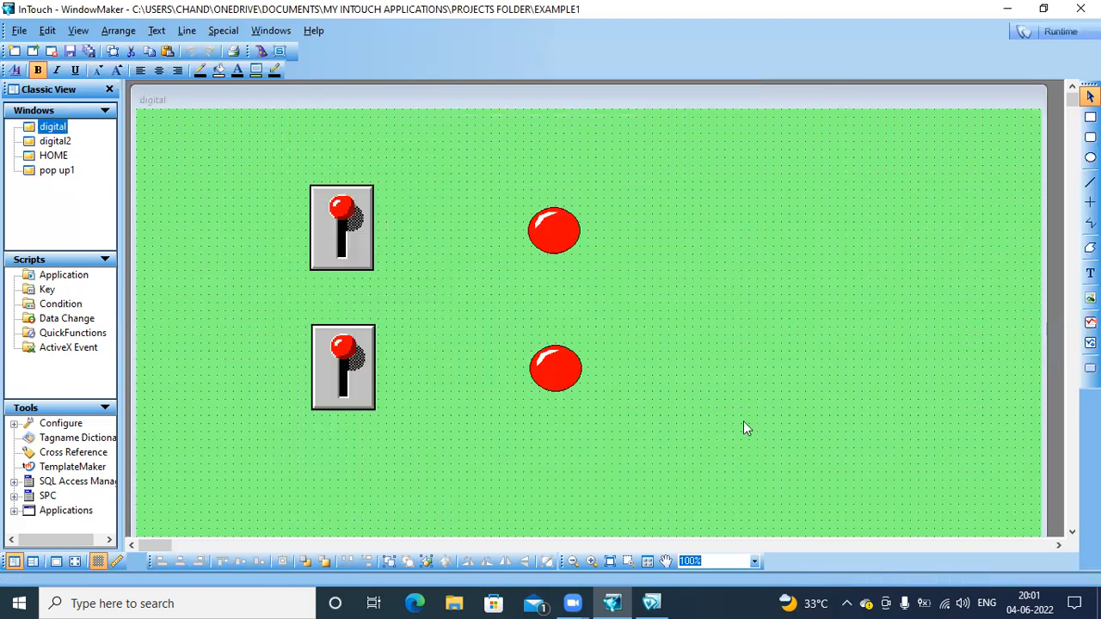
click(1090, 368)
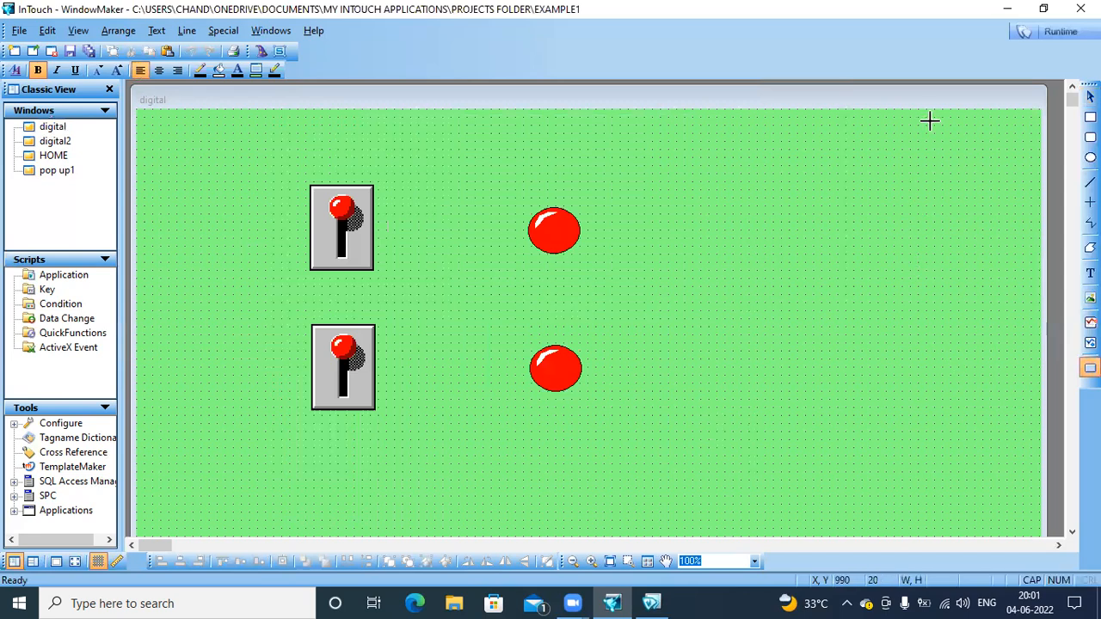
drag(935, 125, 1017, 174)
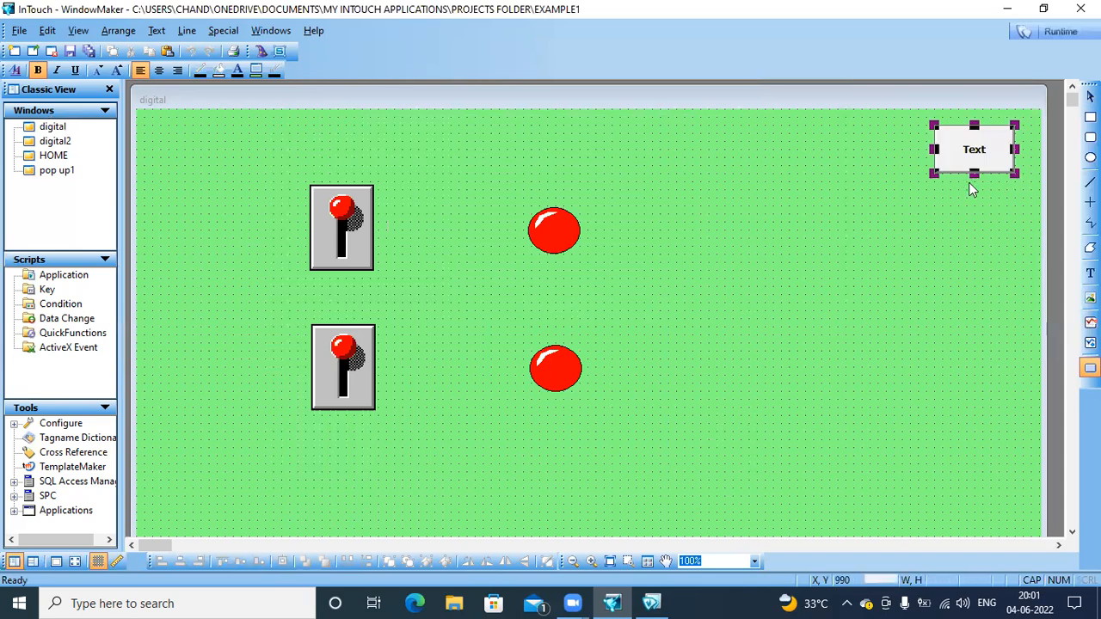
right_click(963, 156)
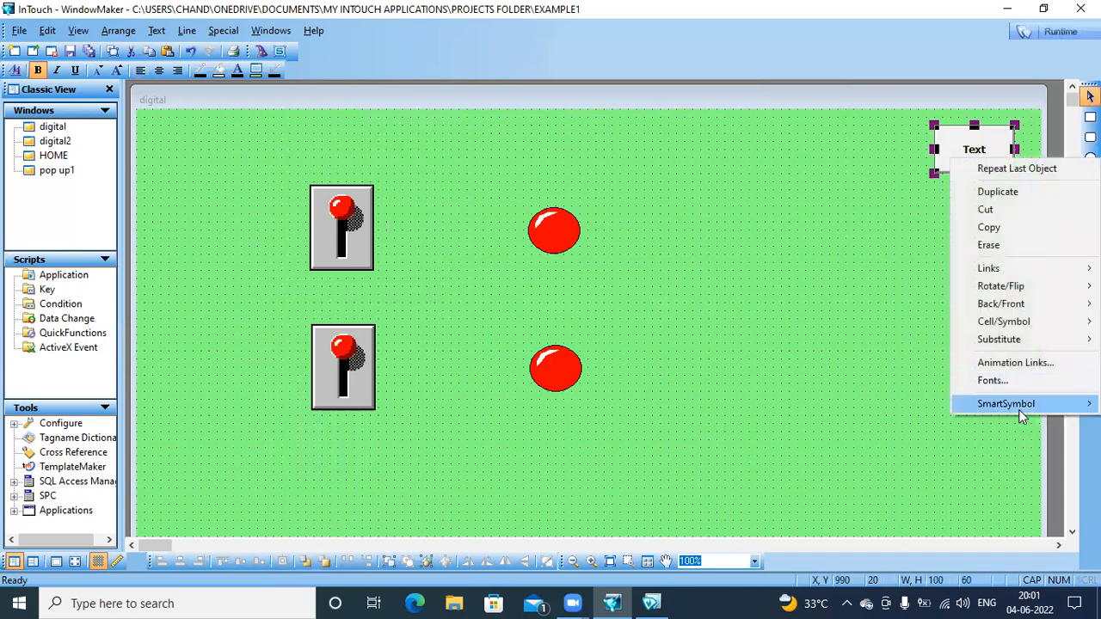
mouse_move(1027, 339)
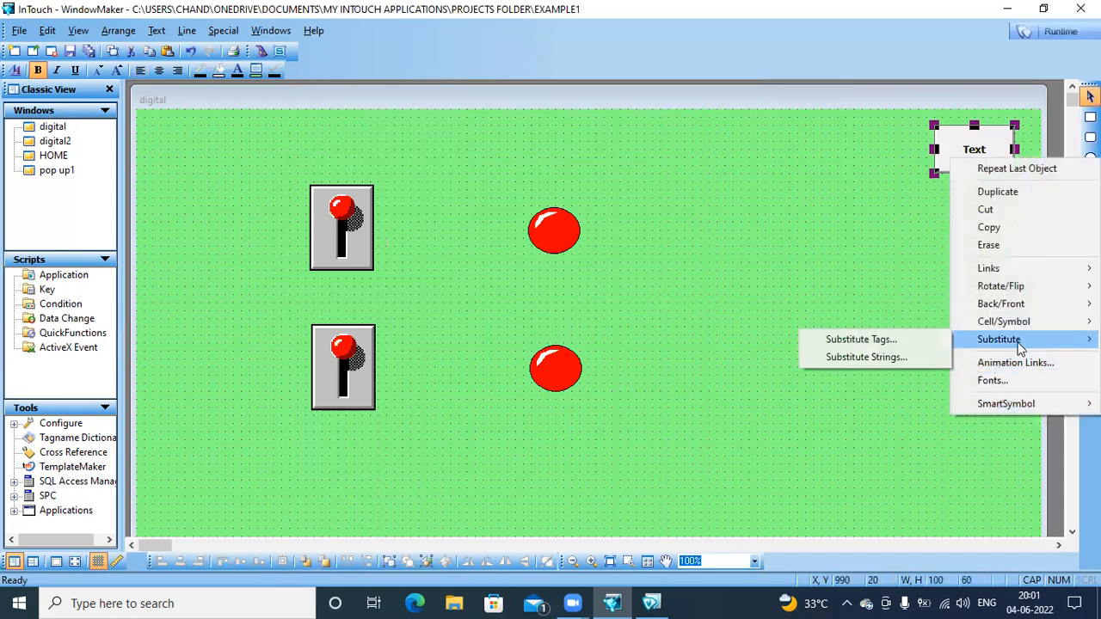
click(935, 358)
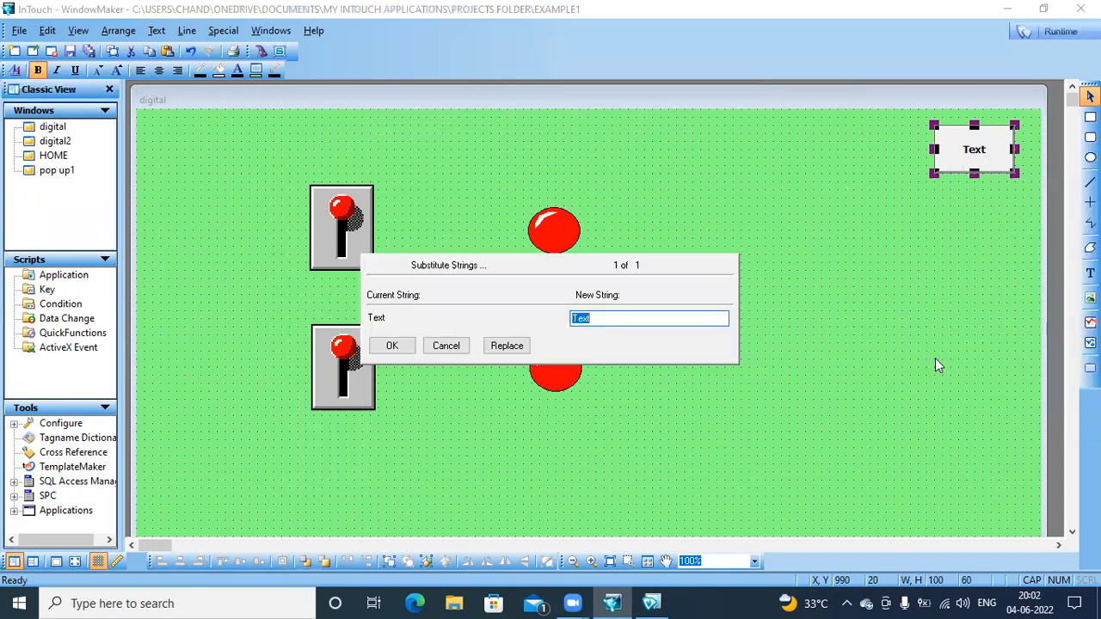
text(H)
click(399, 346)
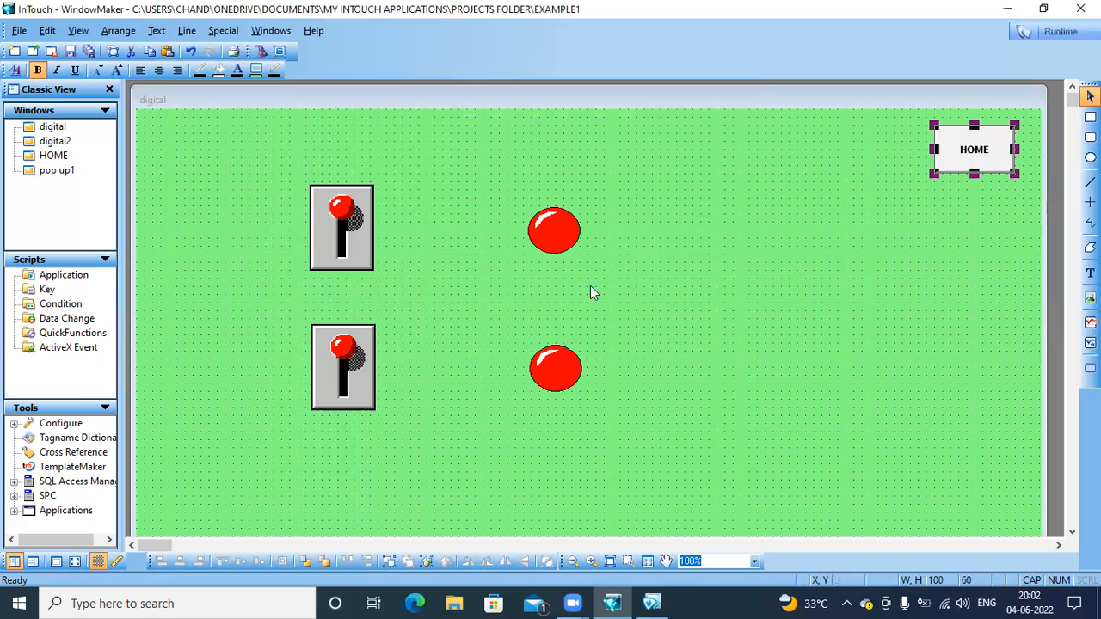
Give the HOME button in digital a Show Window link with only the HOME window selected, and save all windows
double_click(978, 153)
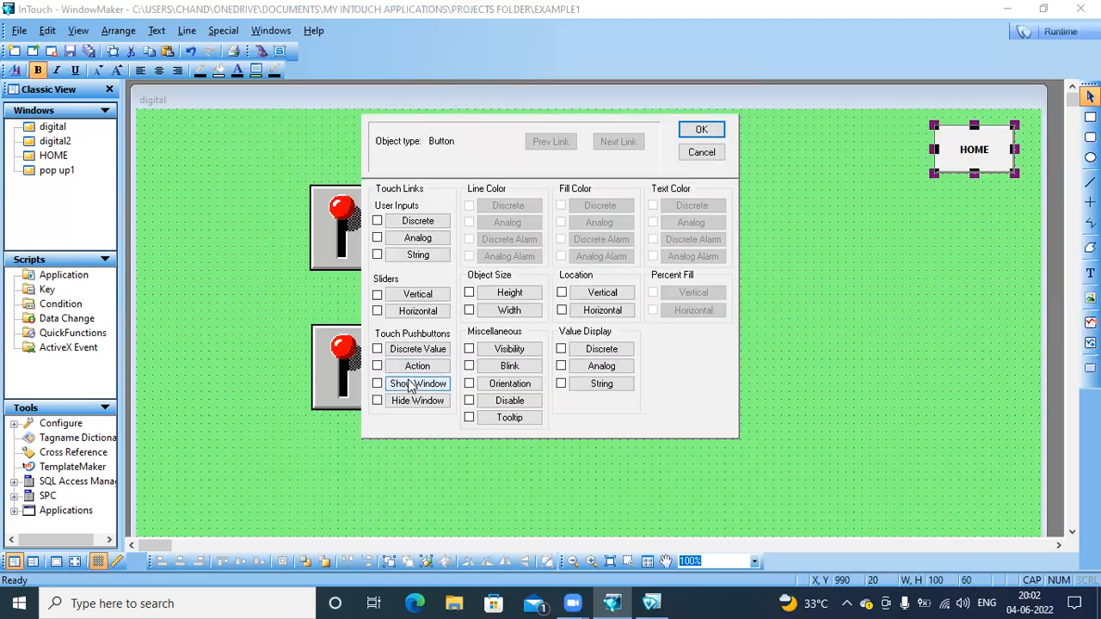
click(416, 384)
click(376, 136)
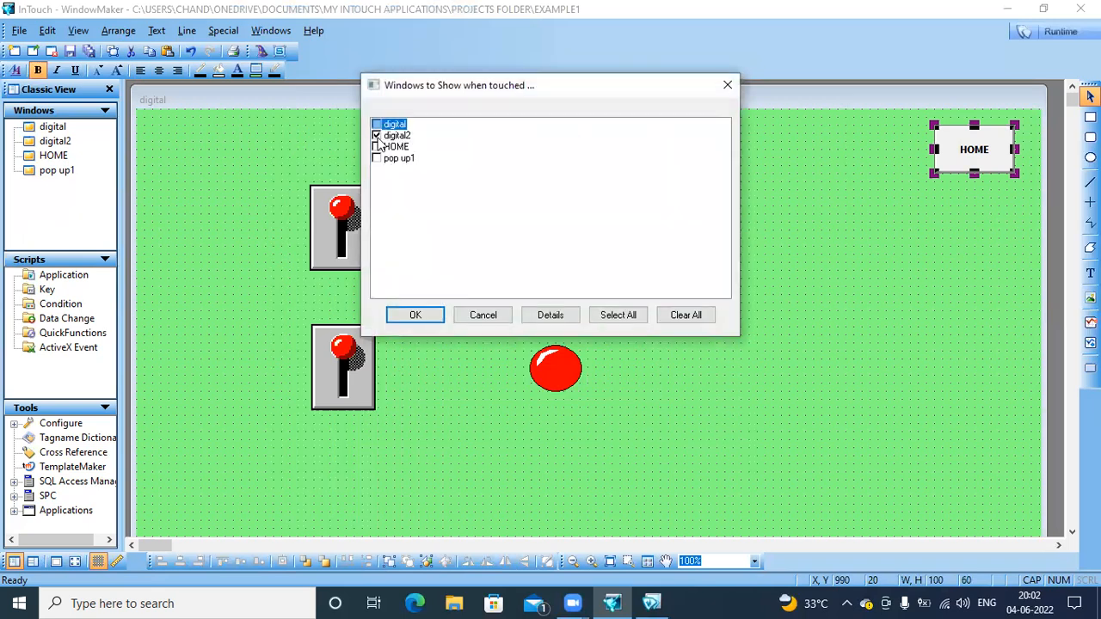
click(377, 147)
click(420, 316)
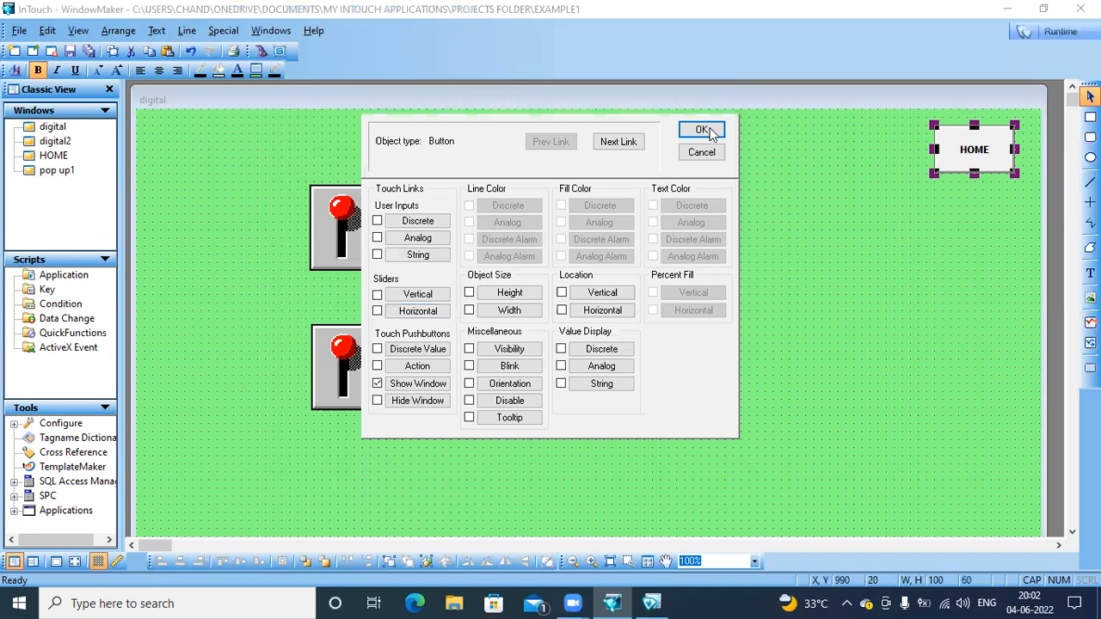
click(702, 129)
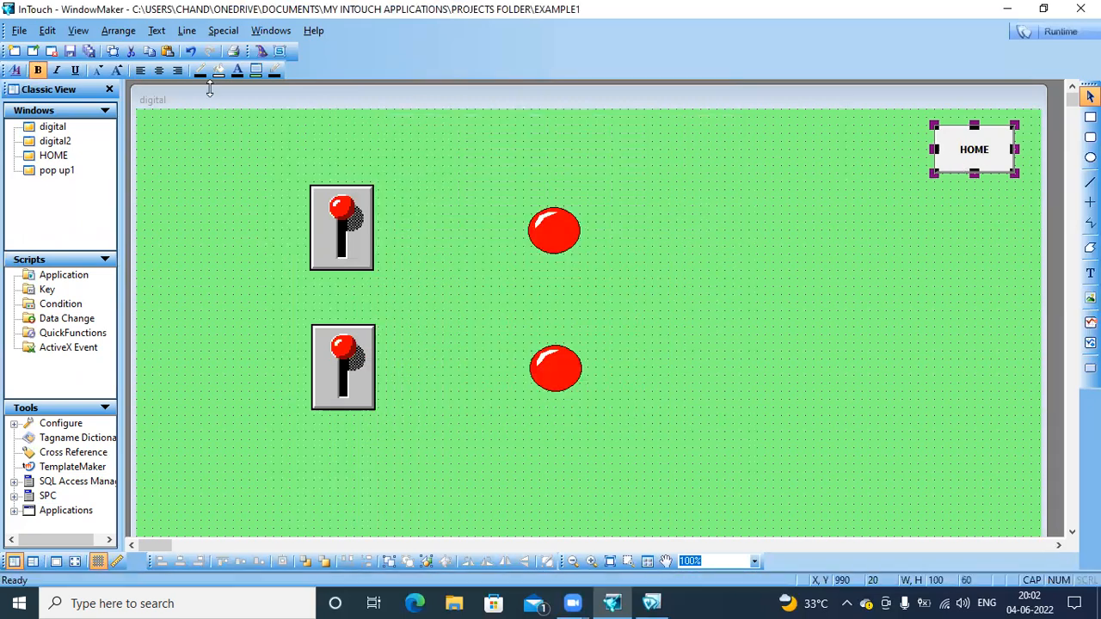
click(89, 51)
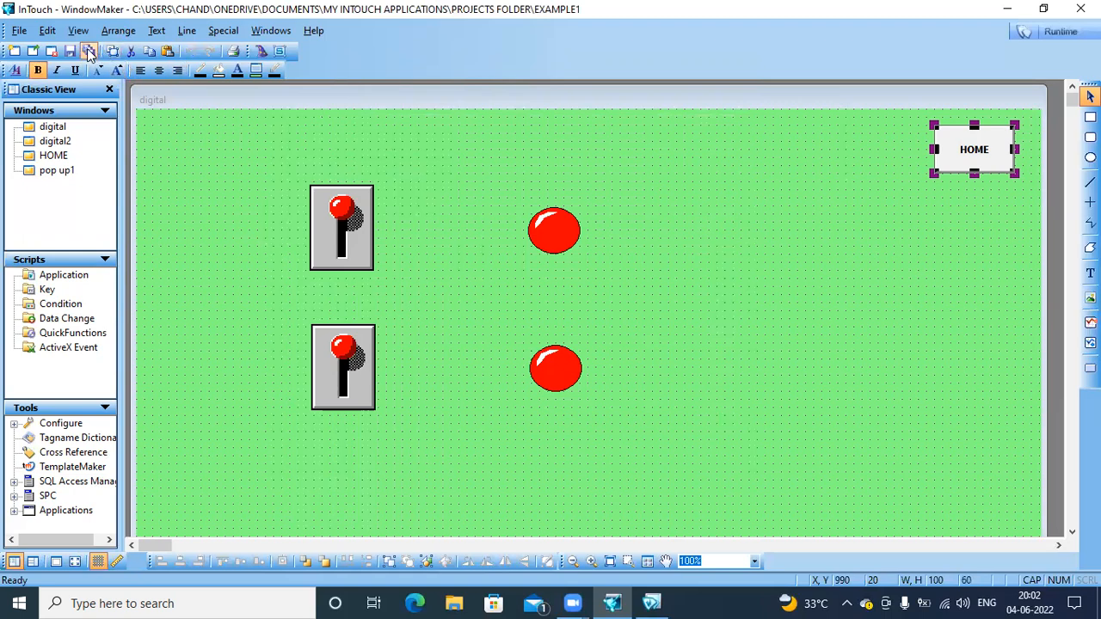
Open the digital2 window, paste the HOME button into its upper right corner and save all windows
double_click(56, 142)
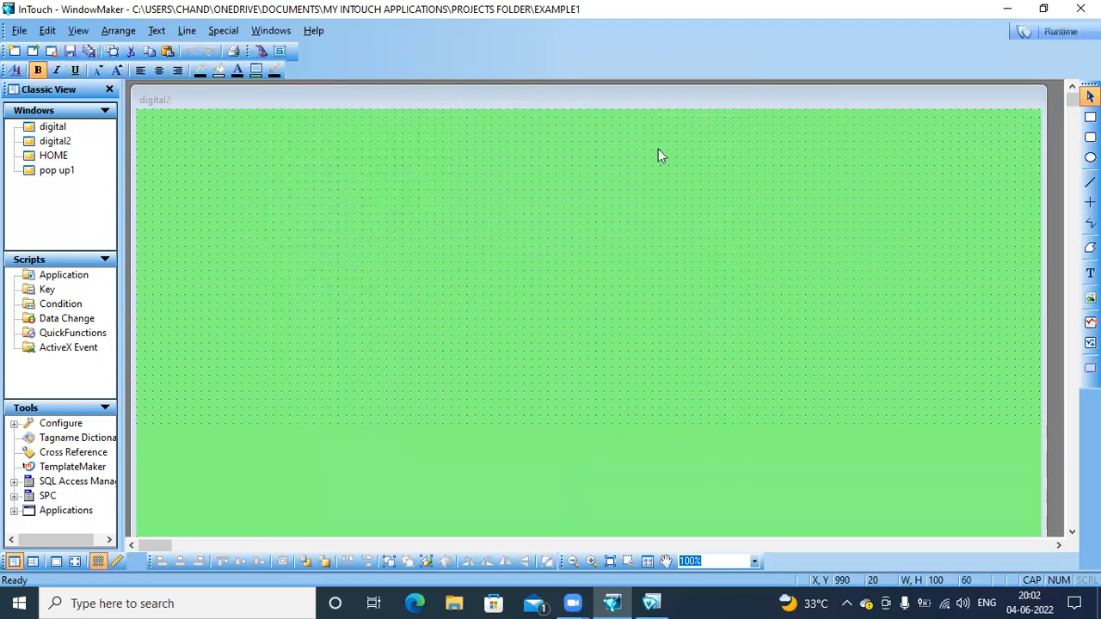
key(ctrl+v)
click(935, 127)
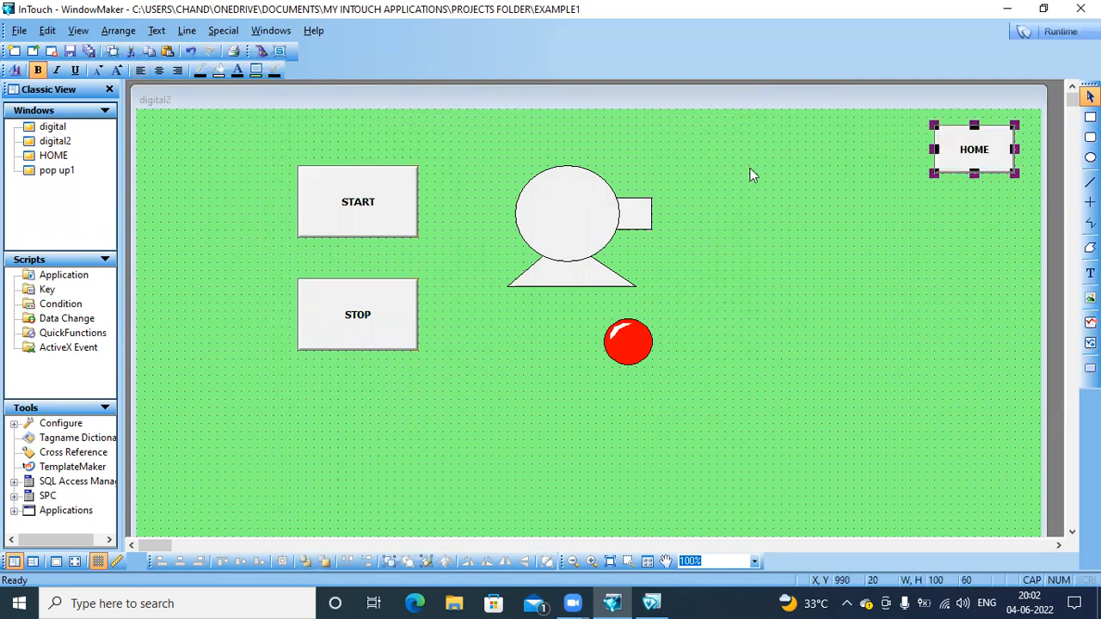
click(90, 53)
Close the digital, digital2 and pop up1 windows so that only the HOME window stays open
right_click(47, 127)
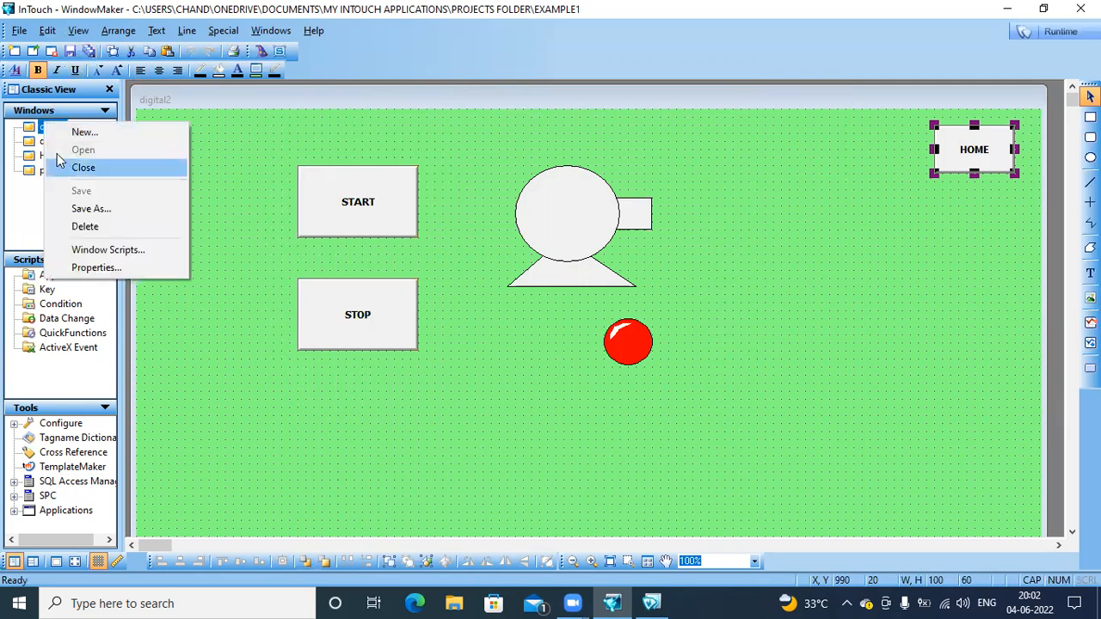
click(61, 165)
click(61, 146)
right_click(60, 143)
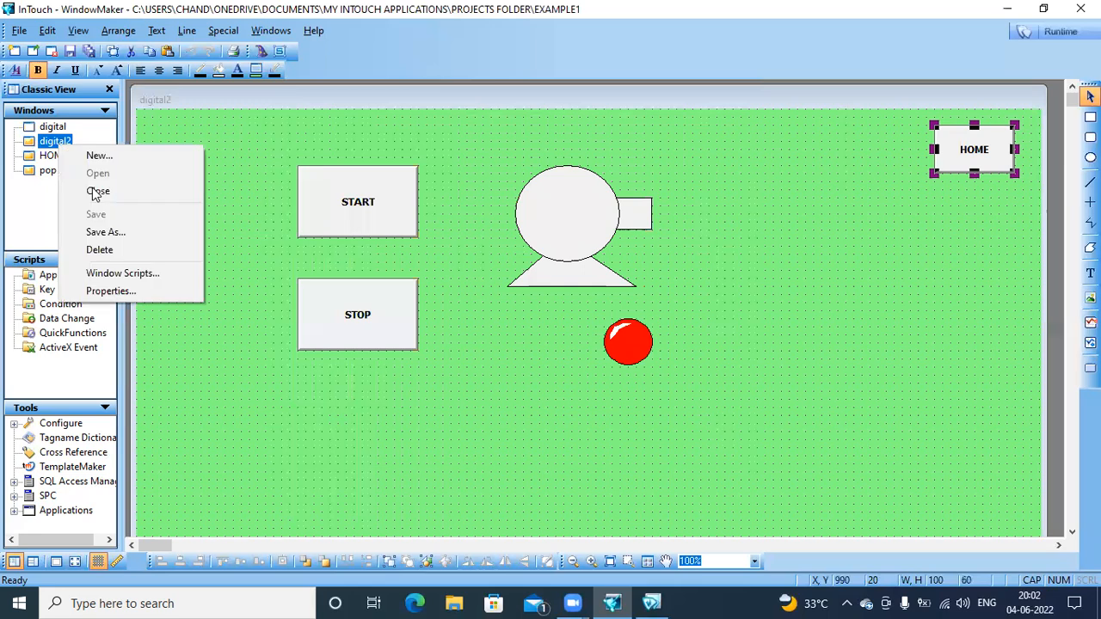
click(96, 189)
double_click(65, 172)
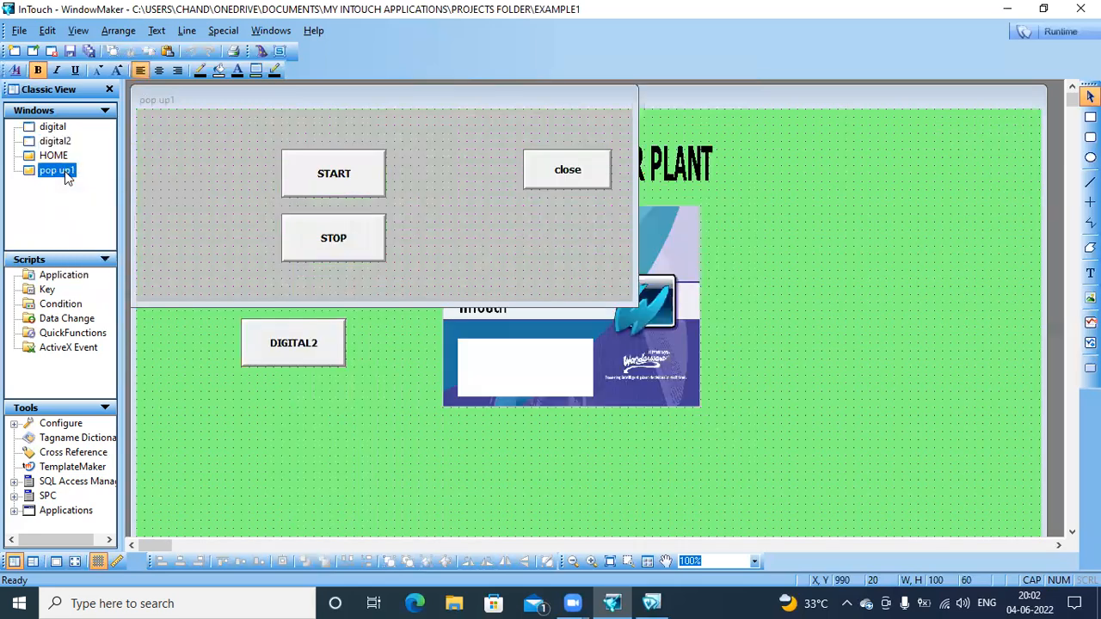
right_click(67, 174)
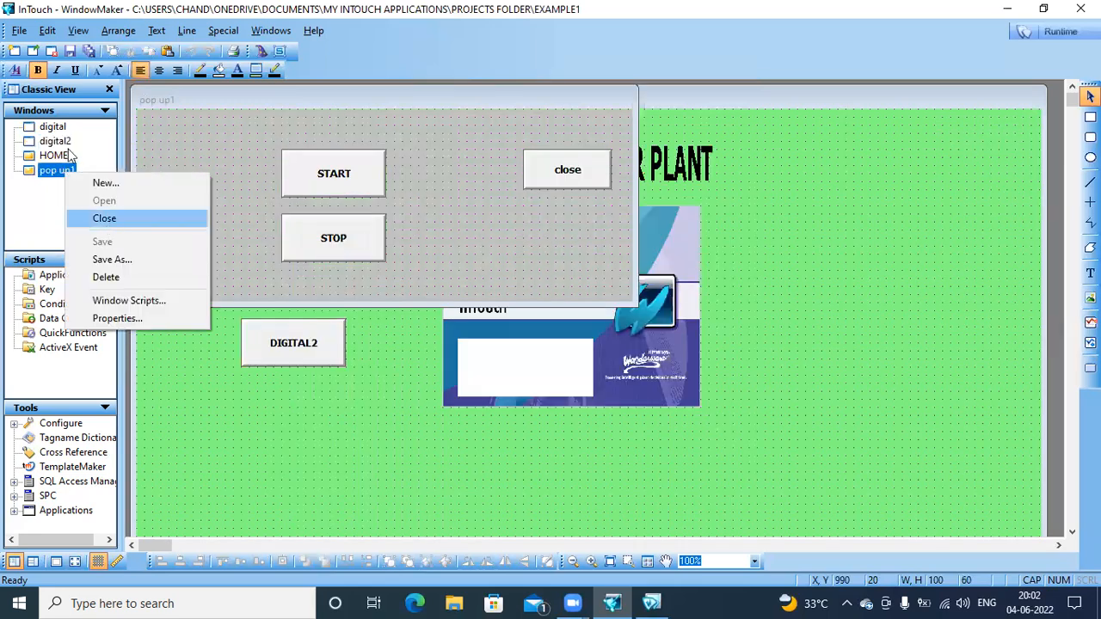
click(107, 221)
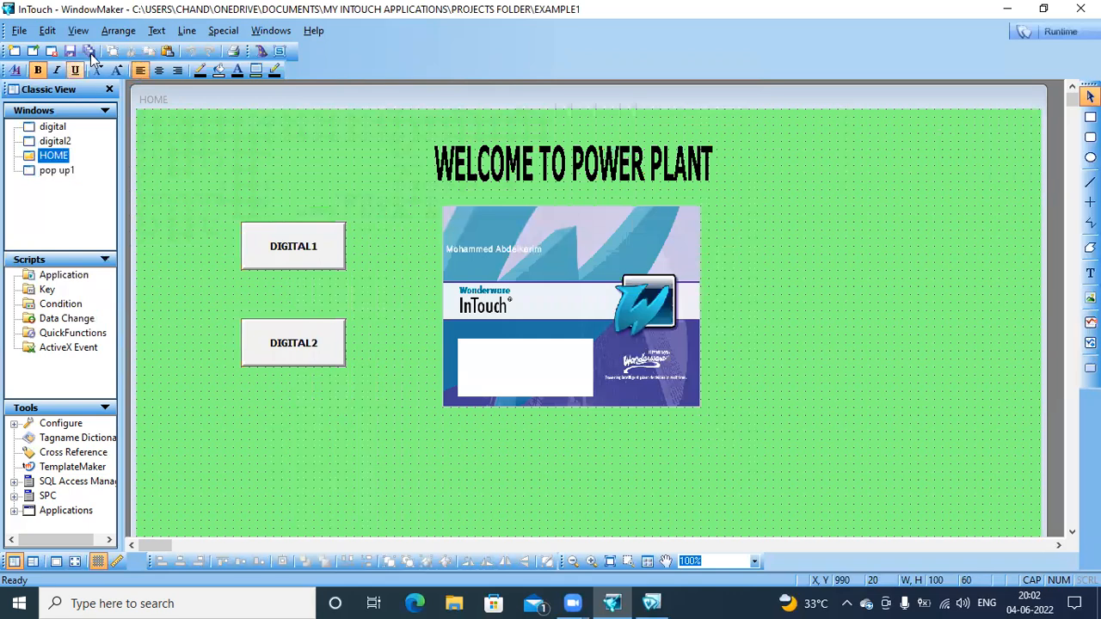
click(756, 162)
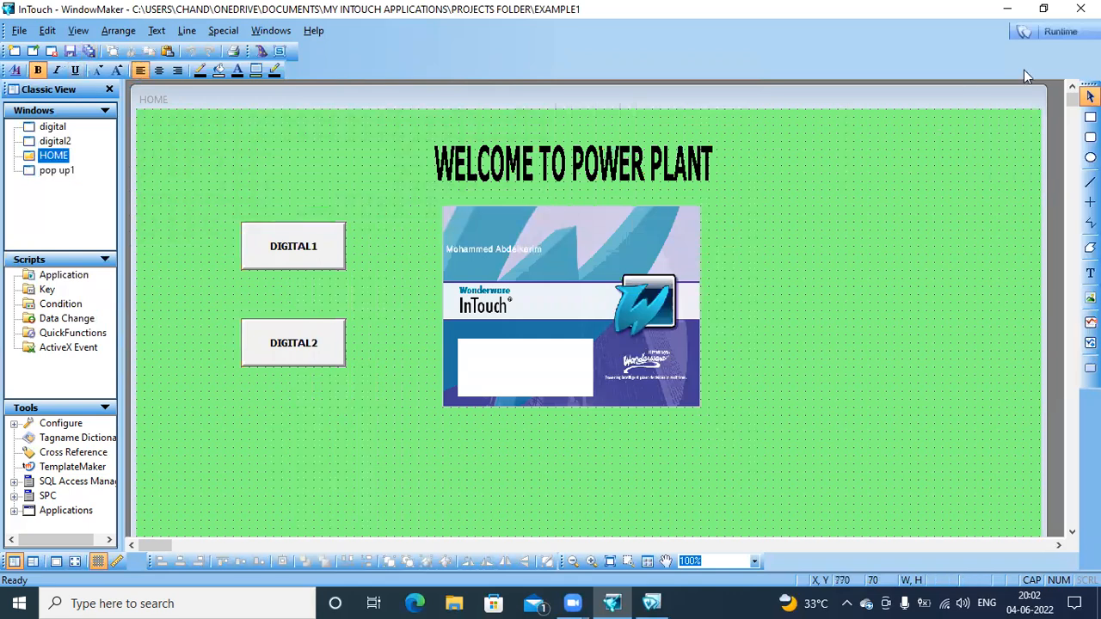
Test the DIGITAL1 and DIGITAL2 buttons in runtime, return to development and view the START button's animation links in digital2
click(1063, 31)
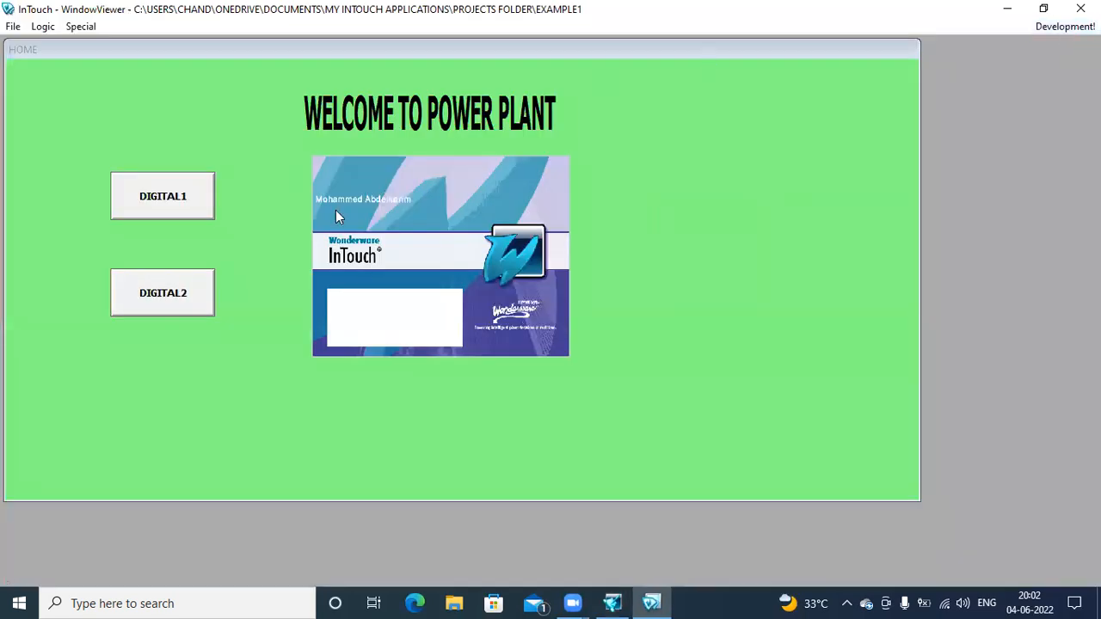
click(198, 193)
click(172, 290)
click(1058, 27)
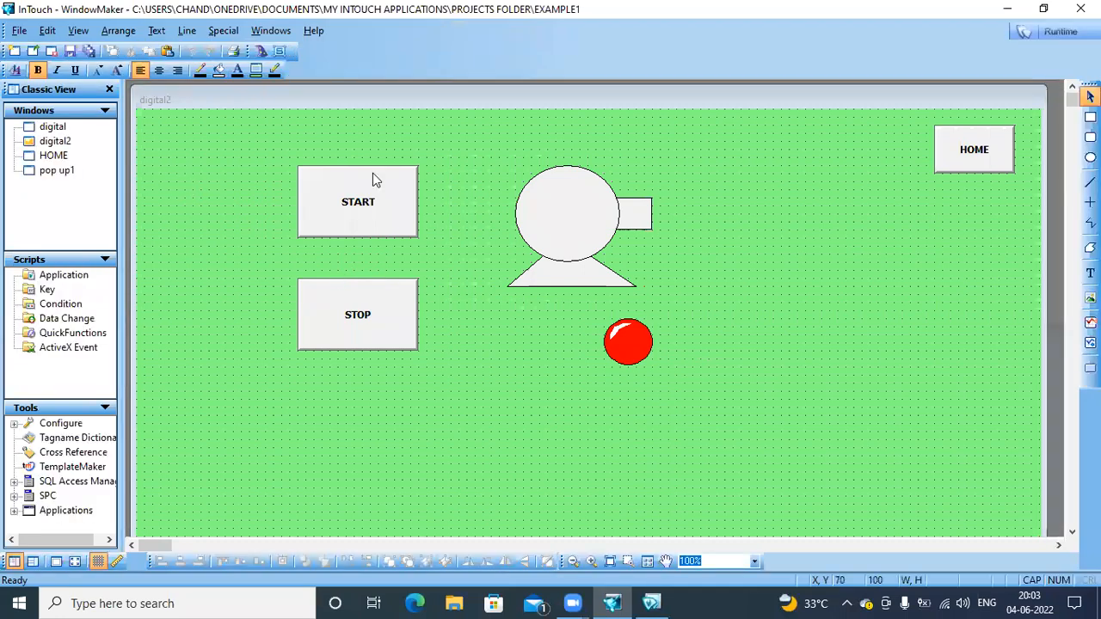
double_click(343, 223)
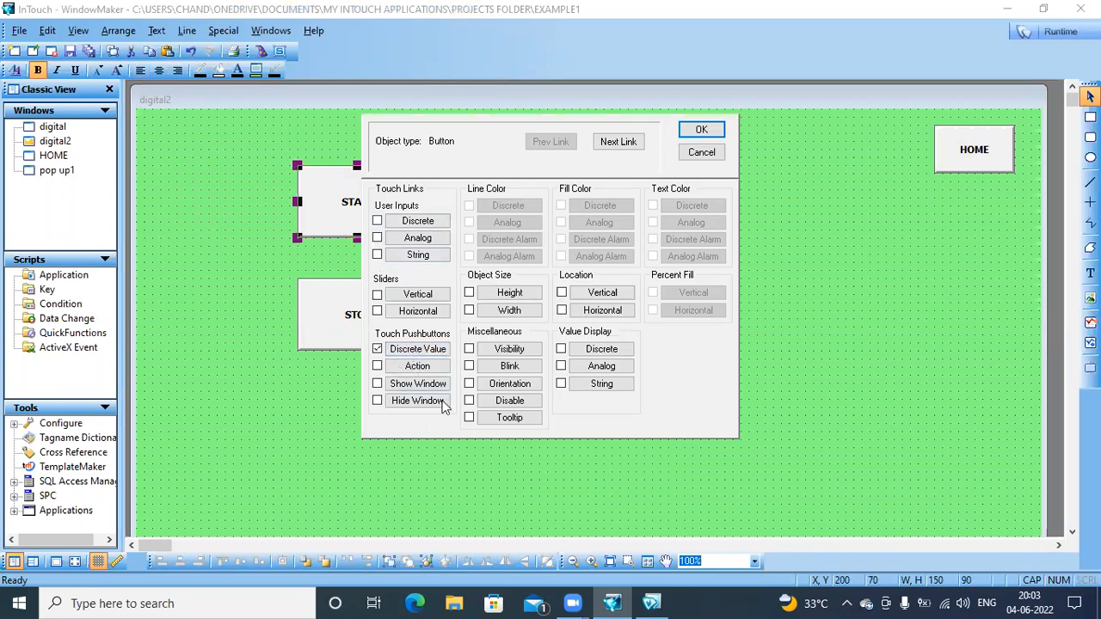
click(715, 159)
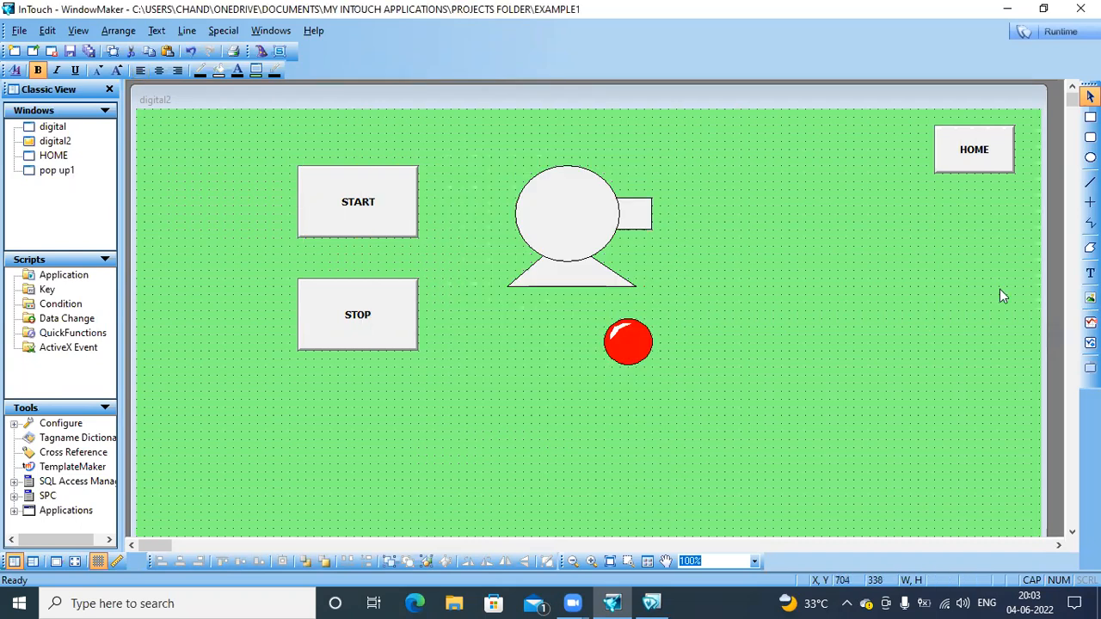
Place the text "00" beside the motor in digital2 and enlarge it to about 40 by 28
click(1091, 273)
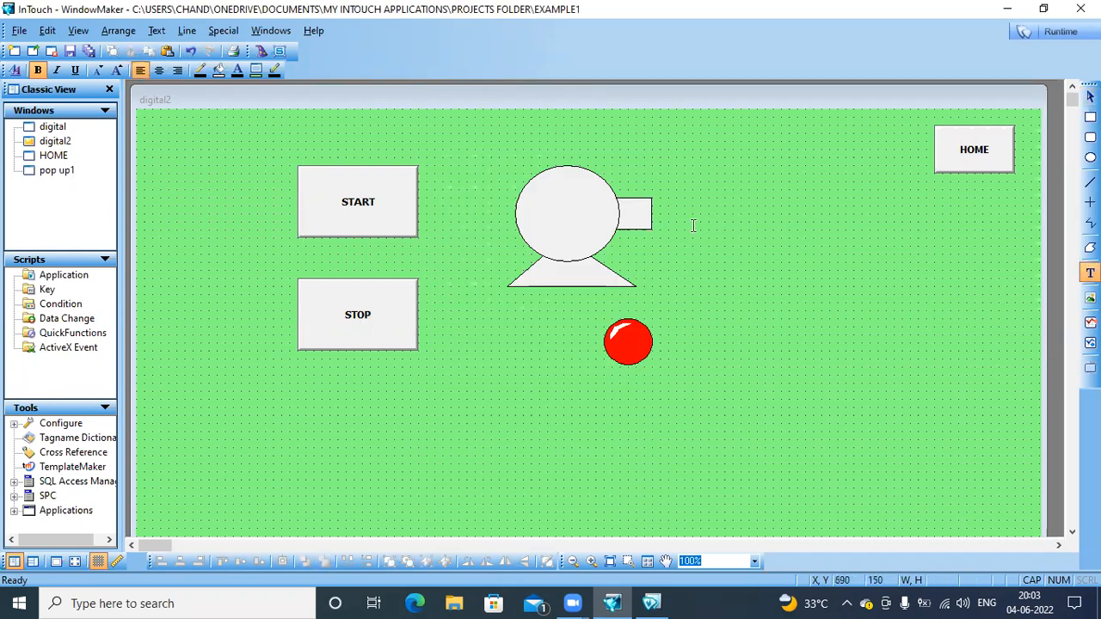
click(694, 226)
text(00)
click(736, 268)
click(703, 234)
drag(706, 239, 726, 246)
click(708, 235)
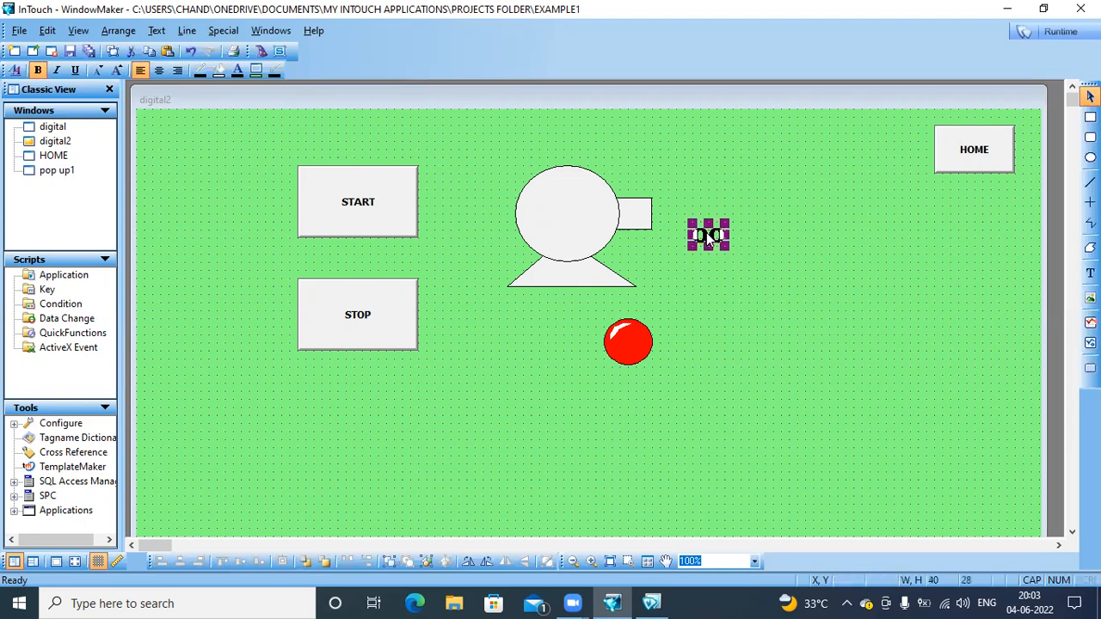
Give the "00" text a discrete value display of sw1 with On Message ON and Off Message OFF, and save all windows
double_click(708, 237)
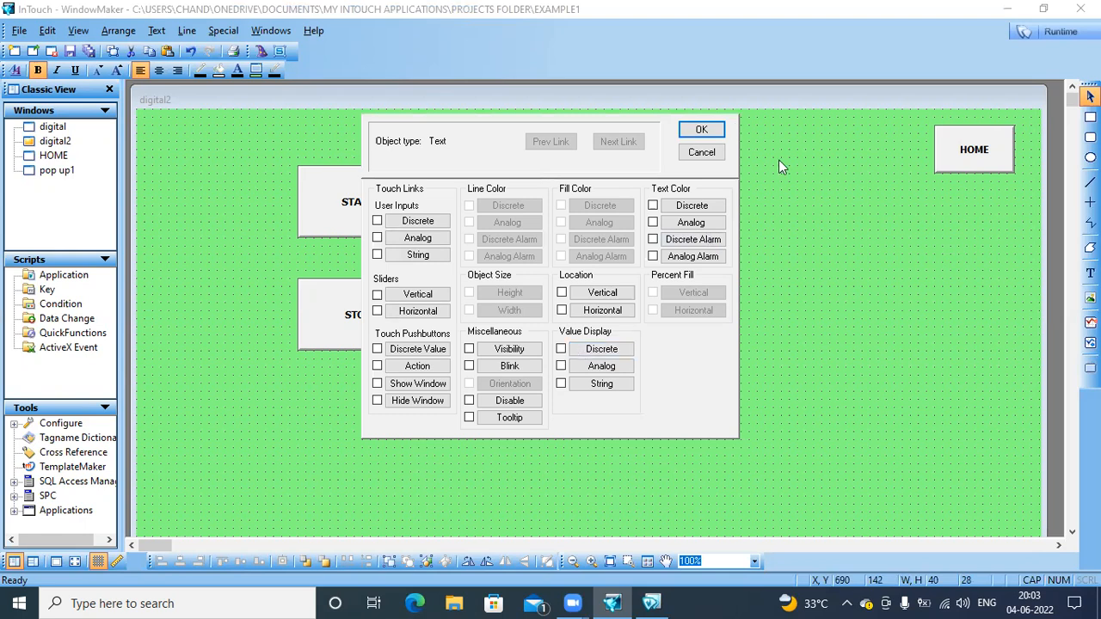
click(601, 349)
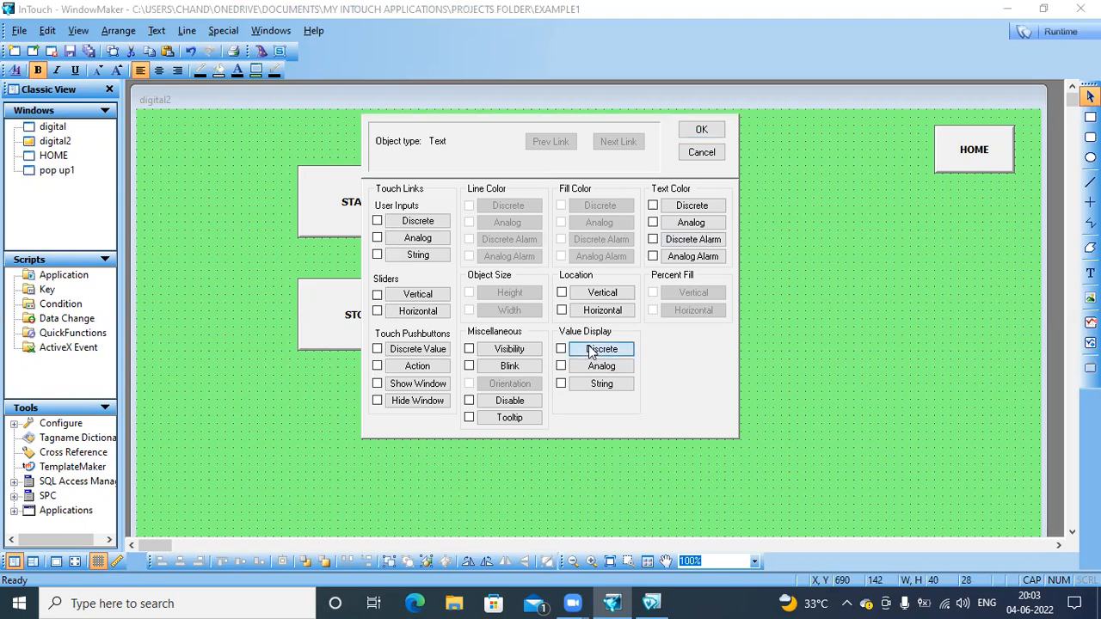
text(SW1)
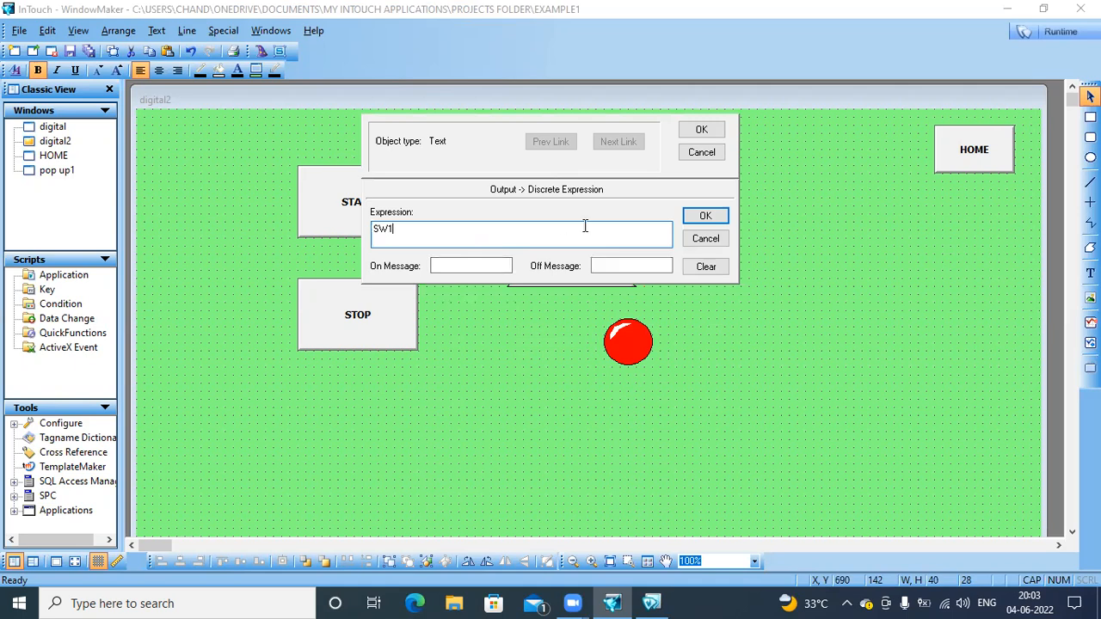
click(704, 216)
click(596, 335)
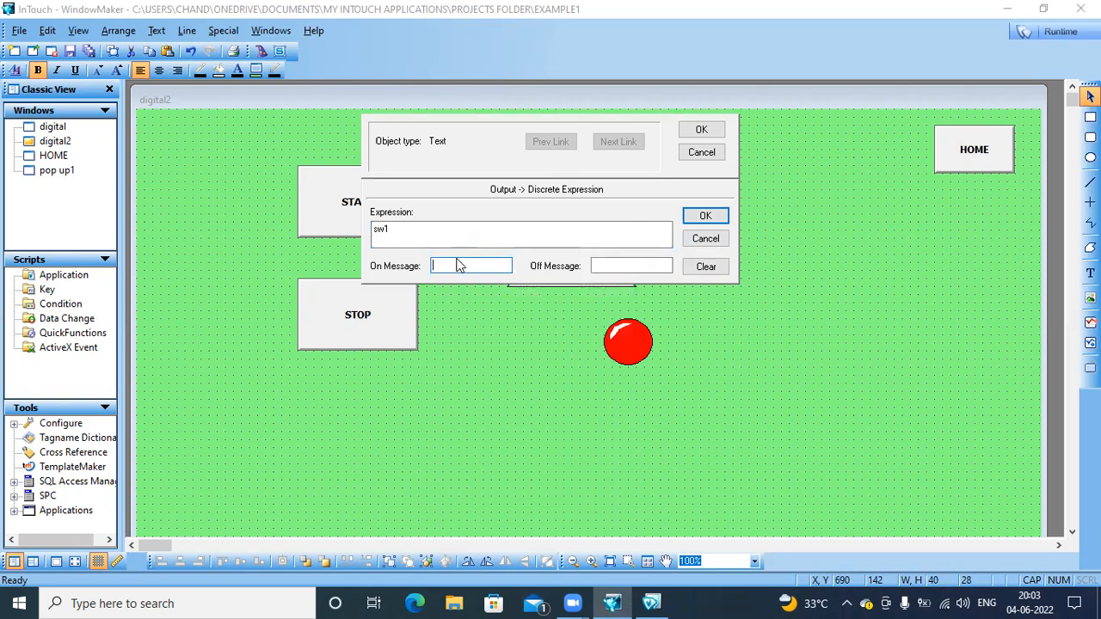
text(ON)
click(625, 265)
text(OFF)
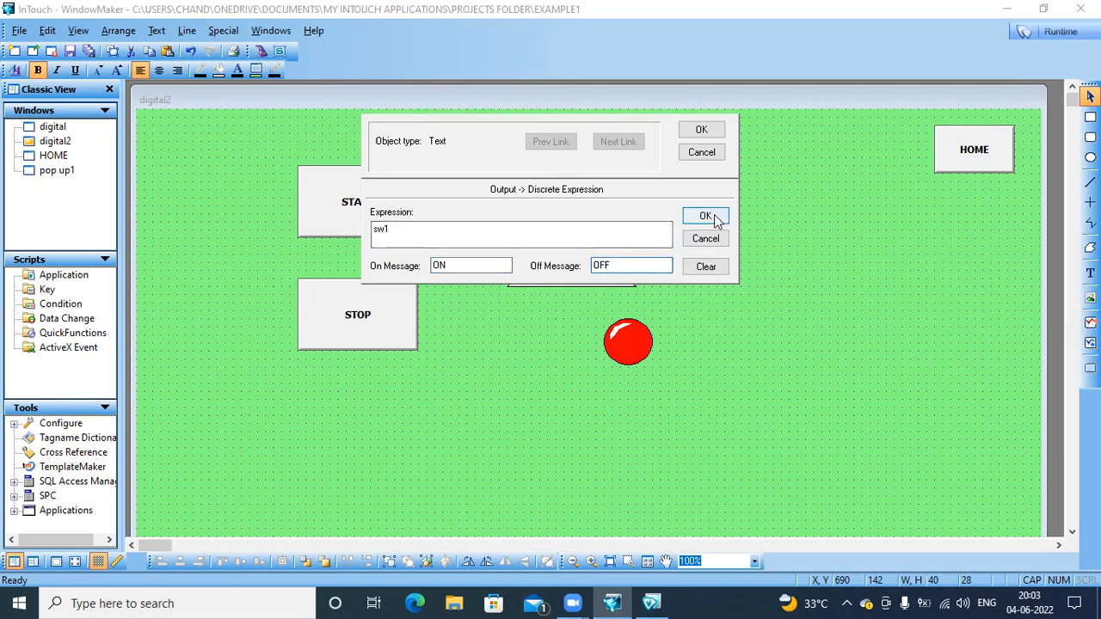
click(705, 217)
click(701, 129)
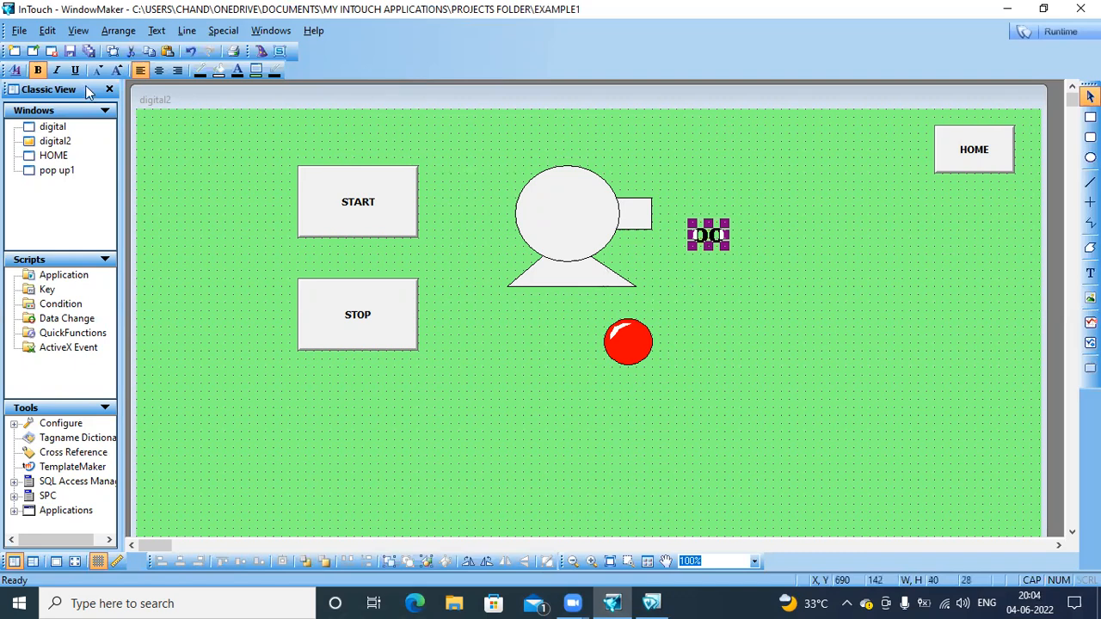
click(88, 51)
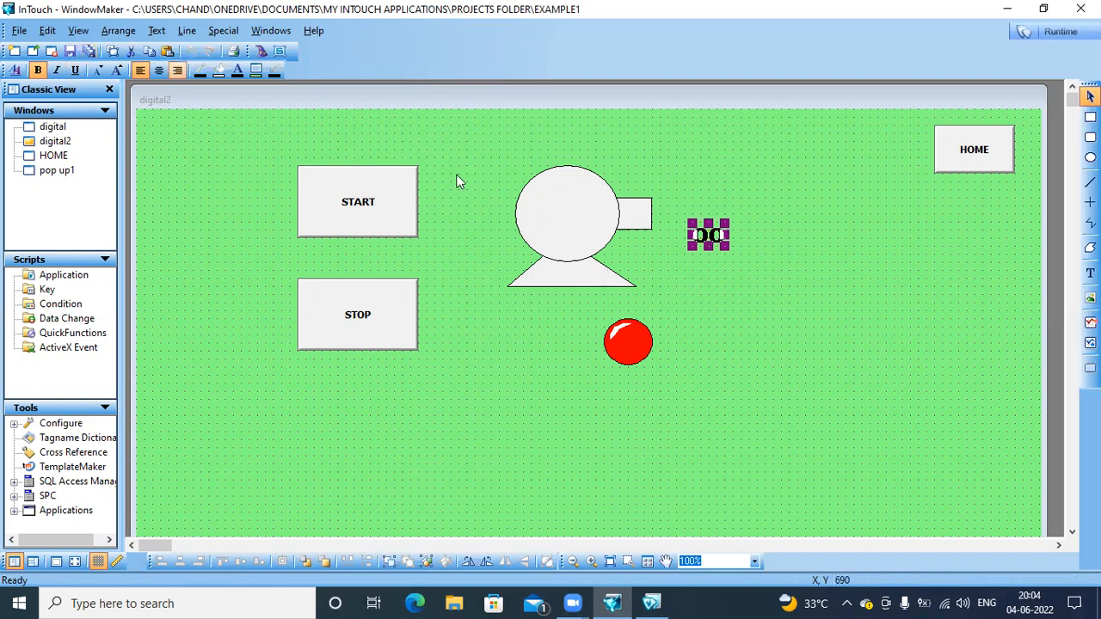
Test the motor's status text in runtime by starting and stopping the motor twice, and return to development
click(1057, 33)
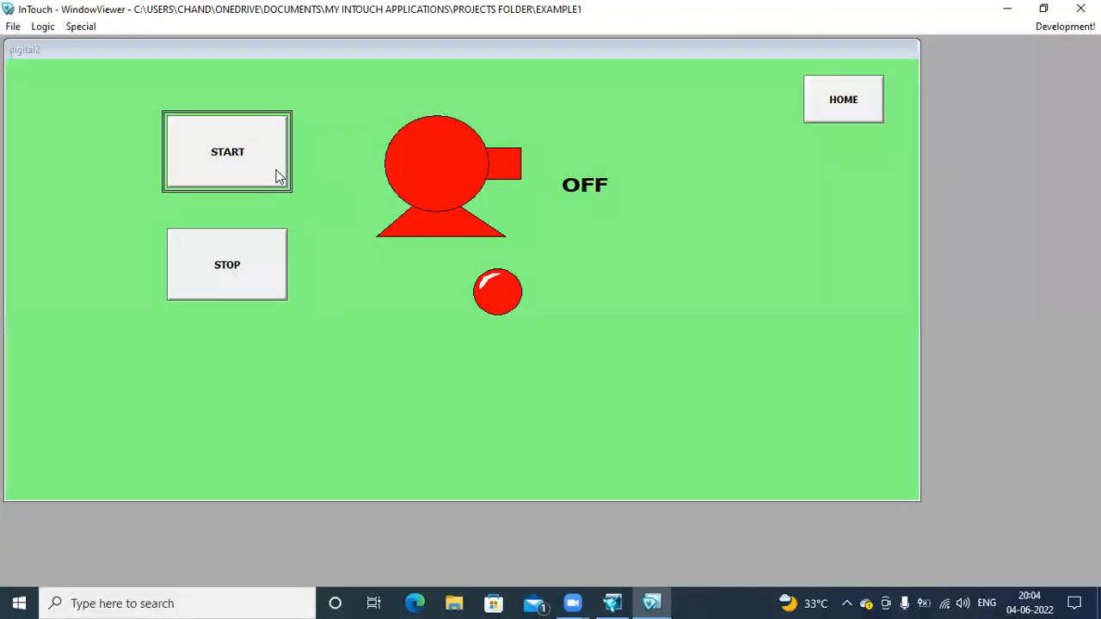
click(279, 176)
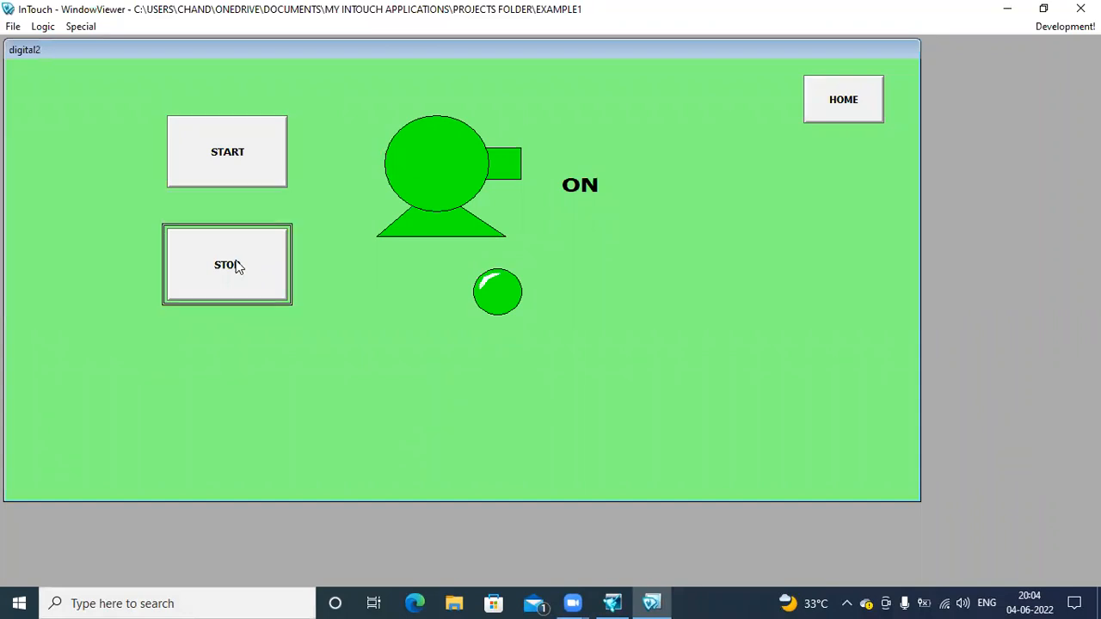
click(228, 227)
click(249, 146)
click(257, 297)
click(1047, 26)
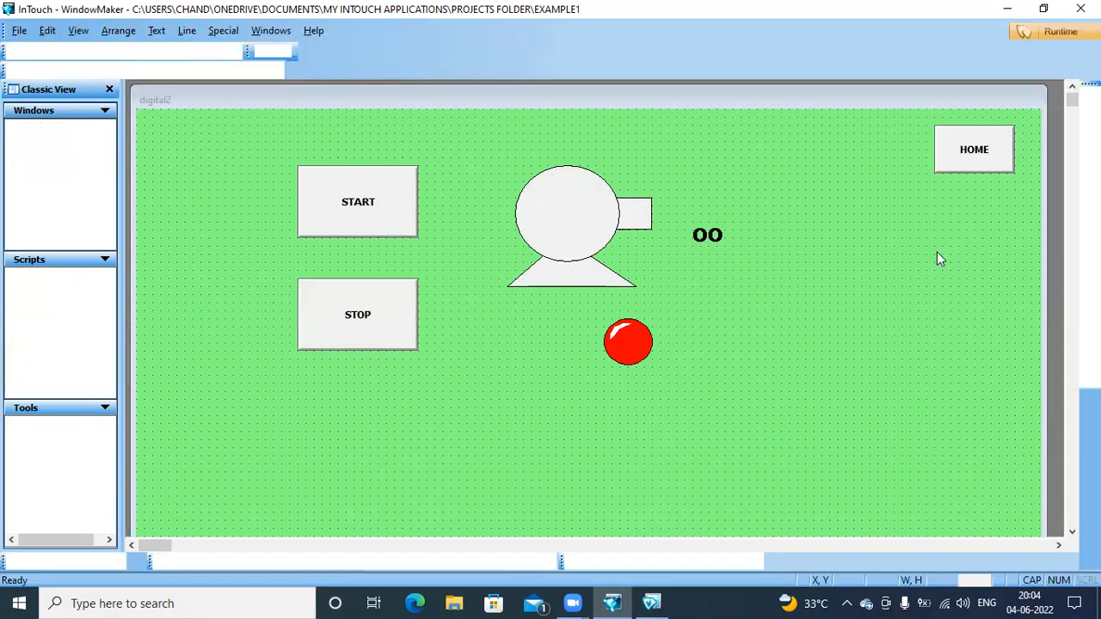
Place a text "0" below the "00" text and enlarge it to about 30 by 38
click(1091, 273)
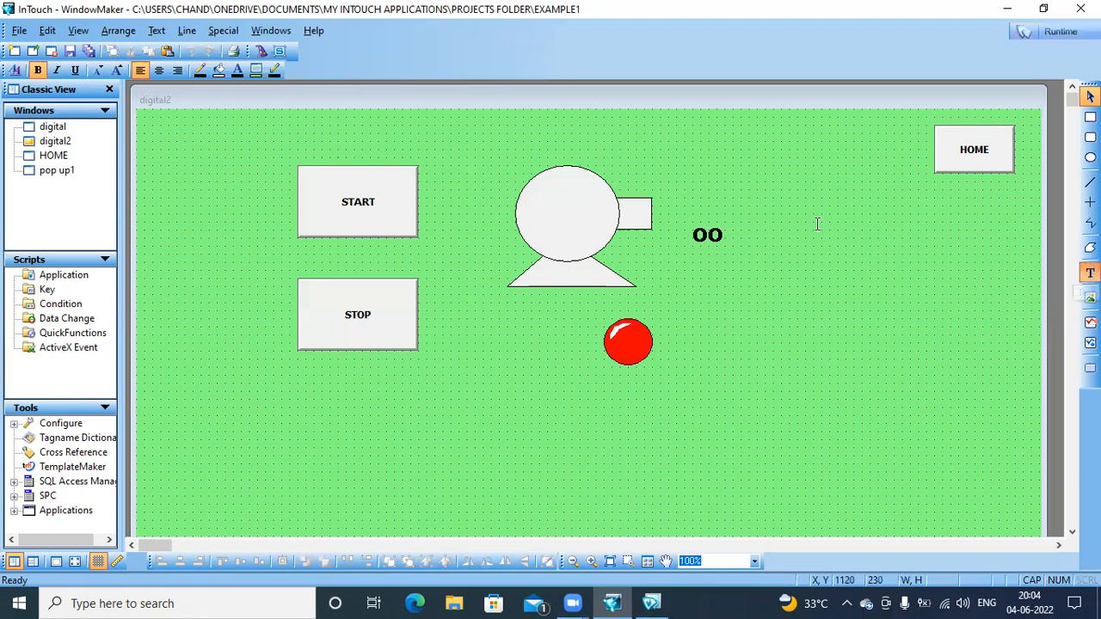
click(710, 273)
text(0)
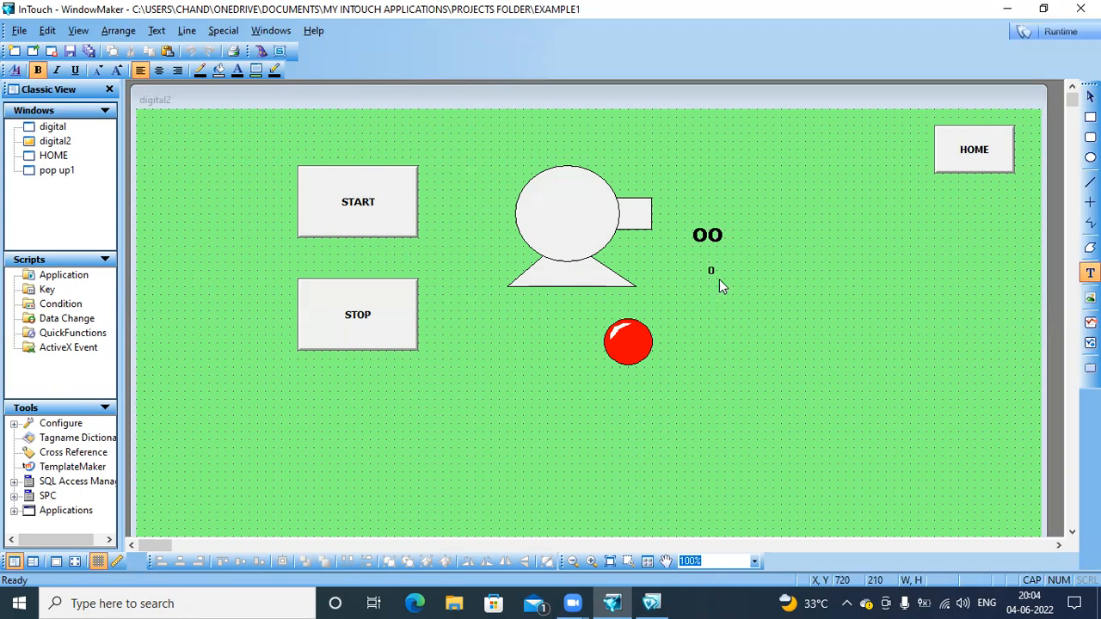
key(Escape)
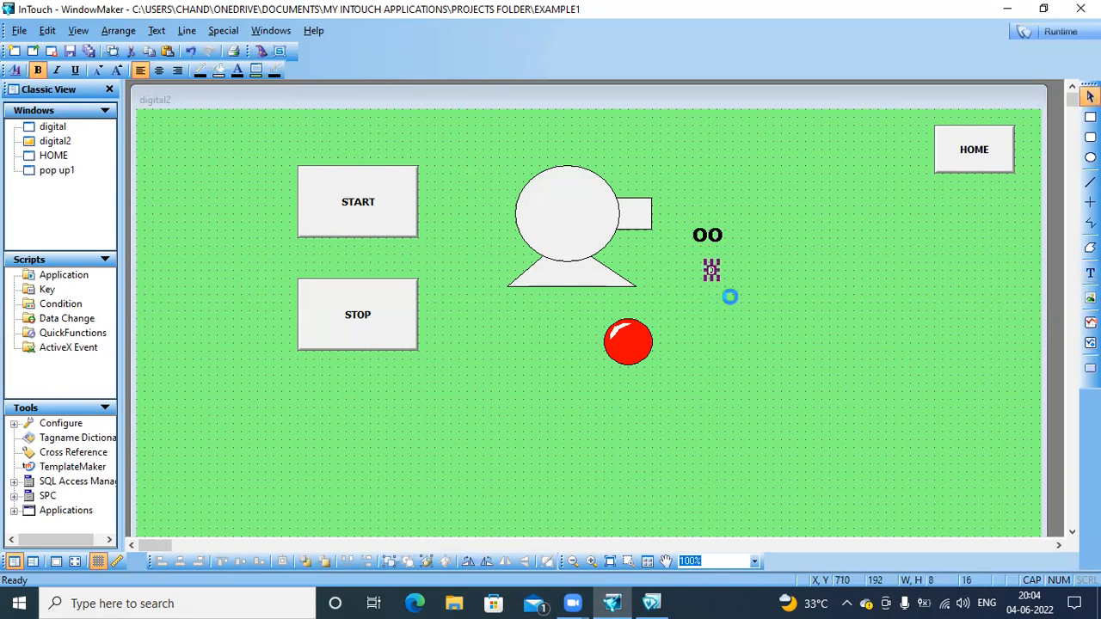
drag(722, 289, 738, 299)
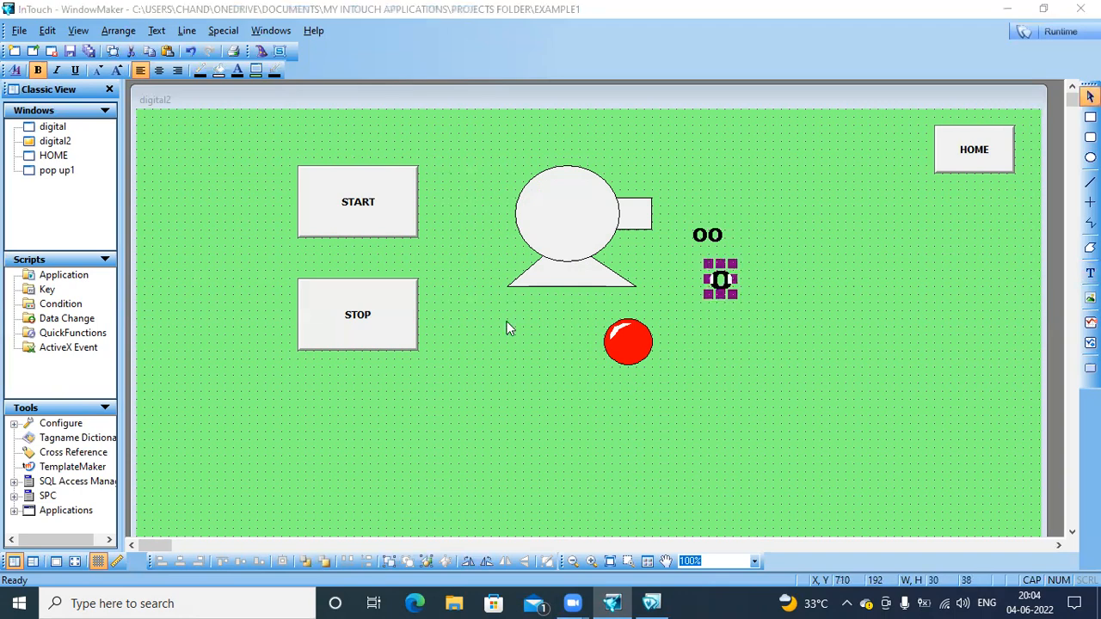
Give the "0" text a discrete value display of sw1 with On Message 1 and Off Message 0
key(ctrl+a)
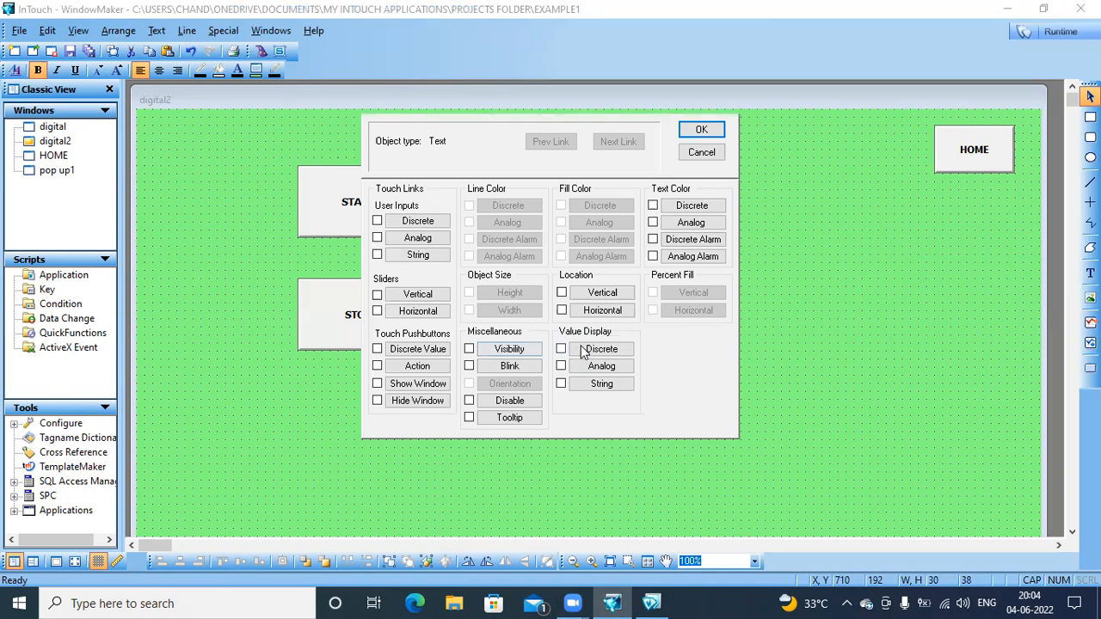
click(584, 350)
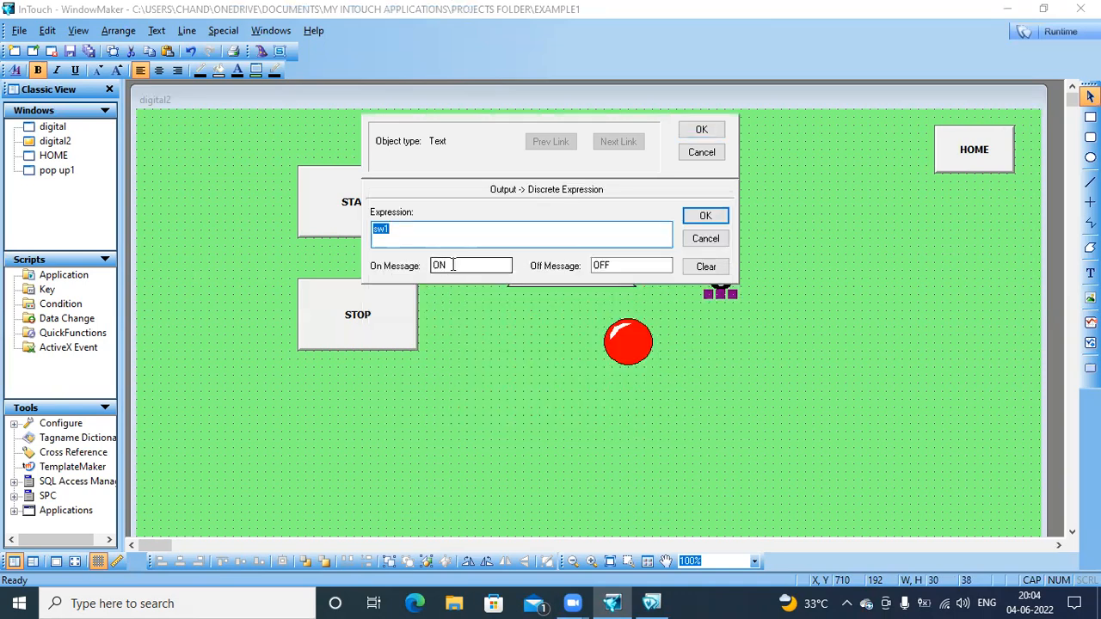
click(452, 266)
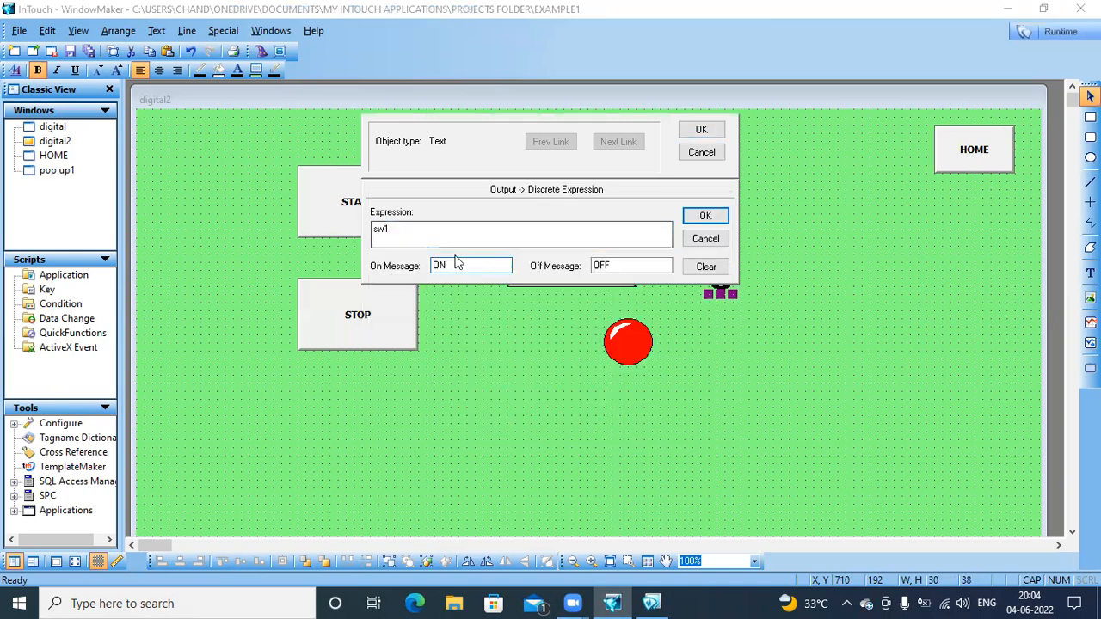
key(BackSpace)
key(BackSpace)
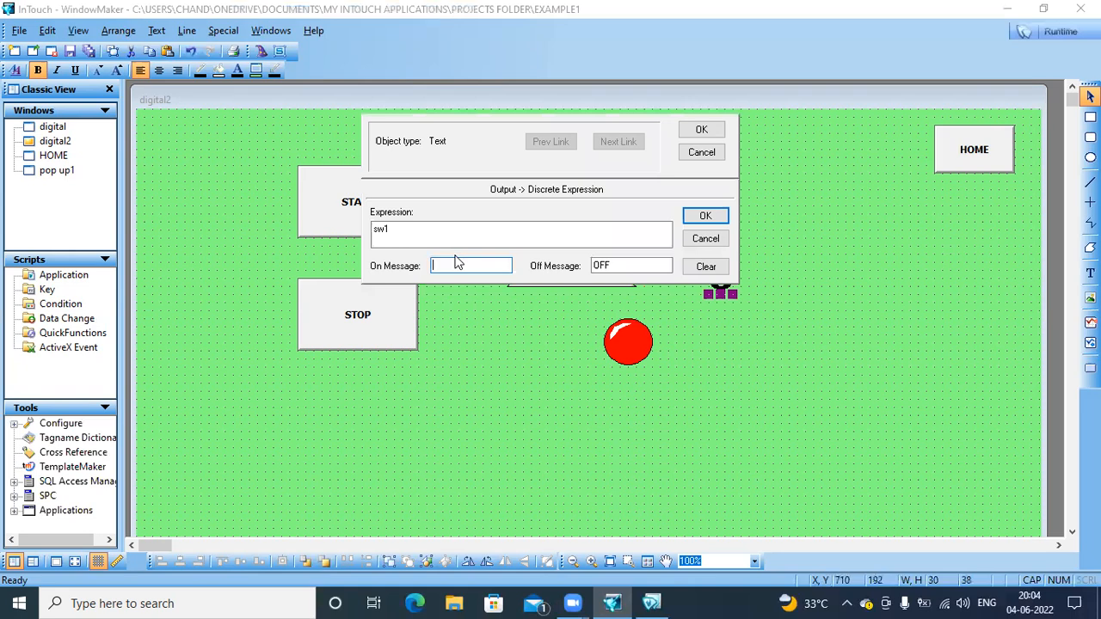
text(1)
click(631, 263)
key(BackSpace)
key(BackSpace)
key(BackSpace)
text(0)
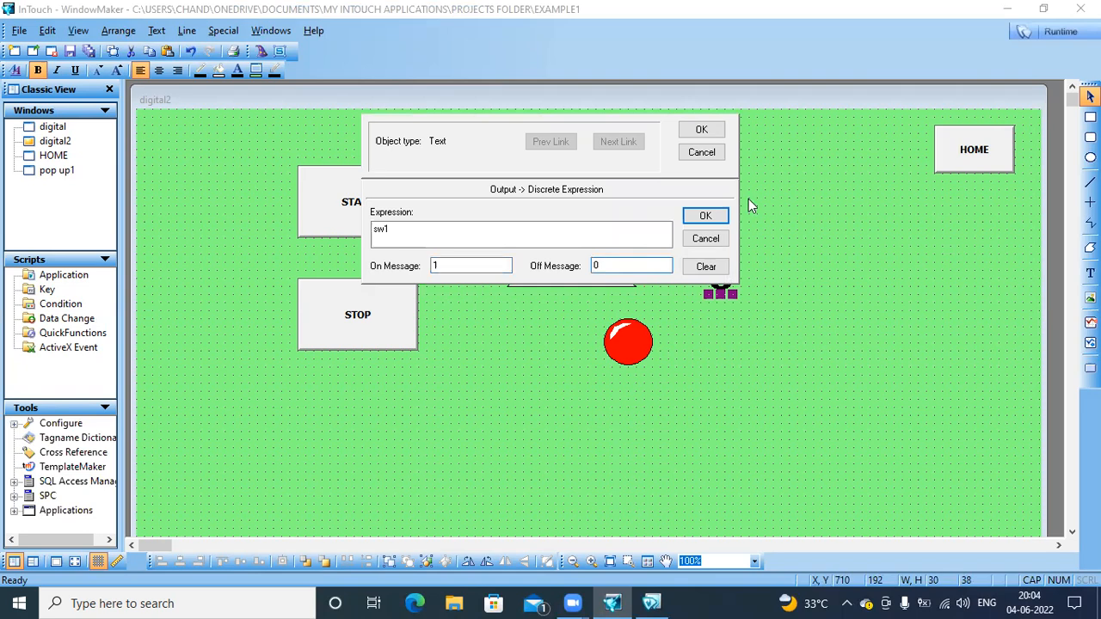
click(706, 217)
click(702, 129)
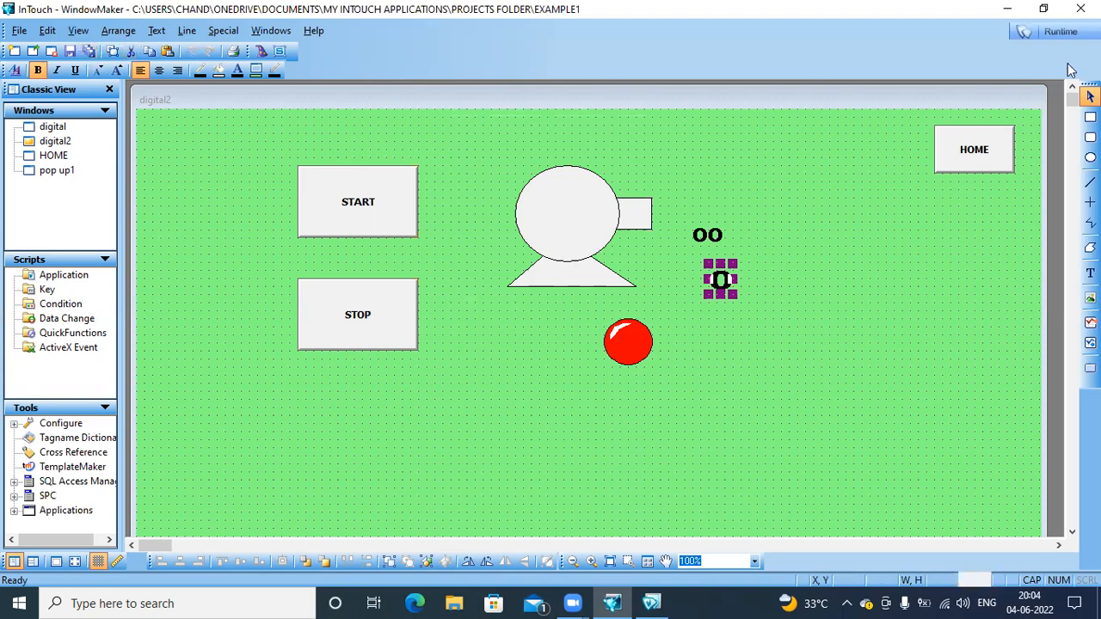
Switch to runtime and test both status texts in digital2 by starting, stopping and restarting the motor
click(1060, 31)
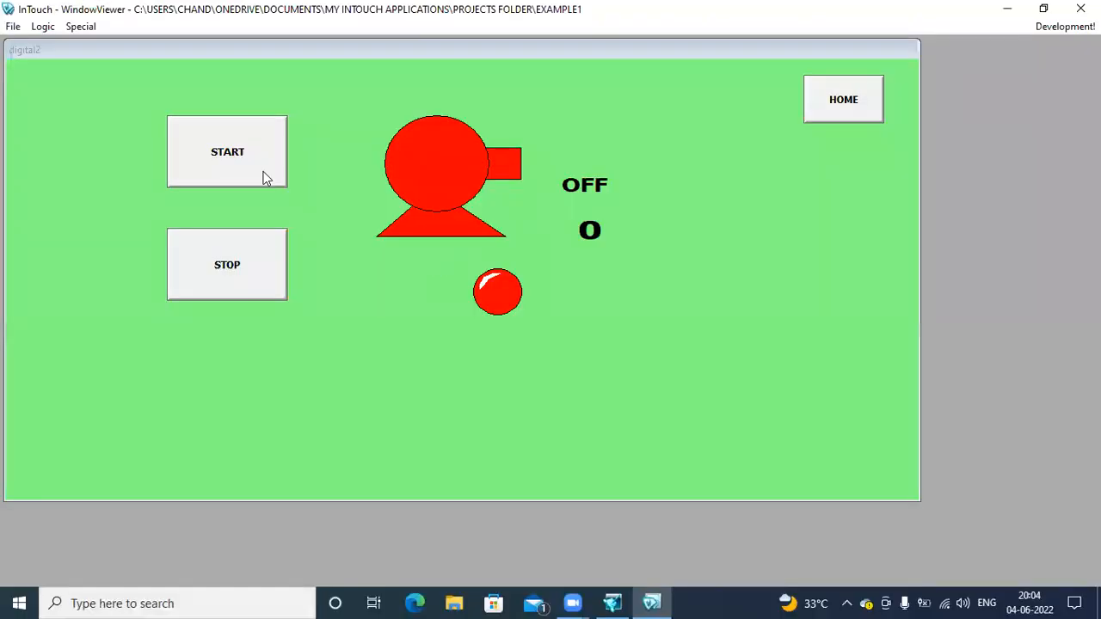
click(270, 165)
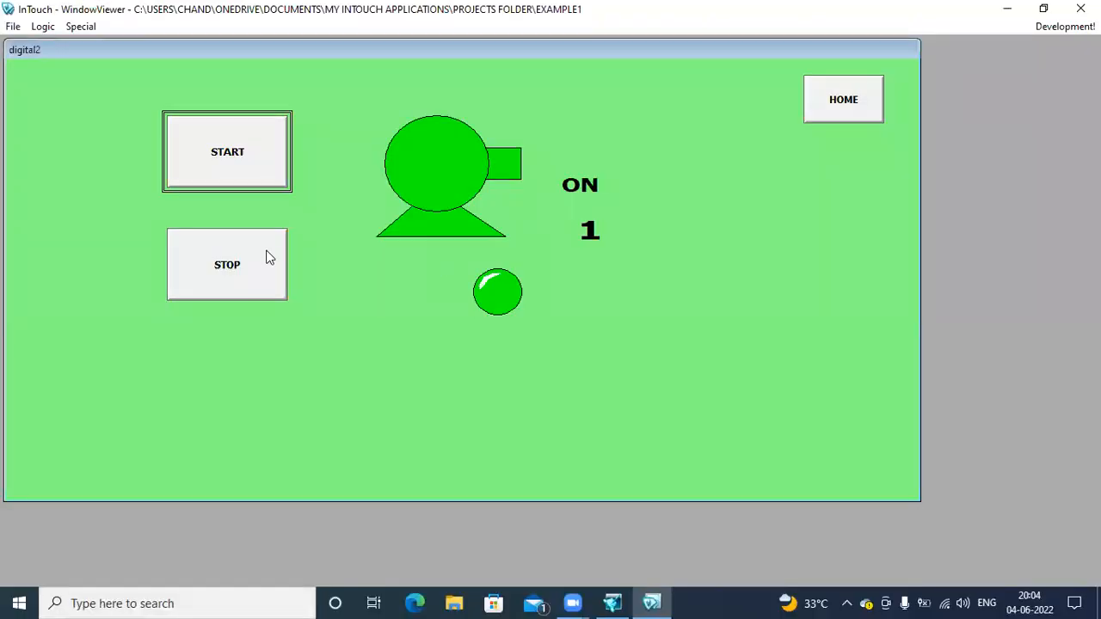
click(265, 258)
click(248, 148)
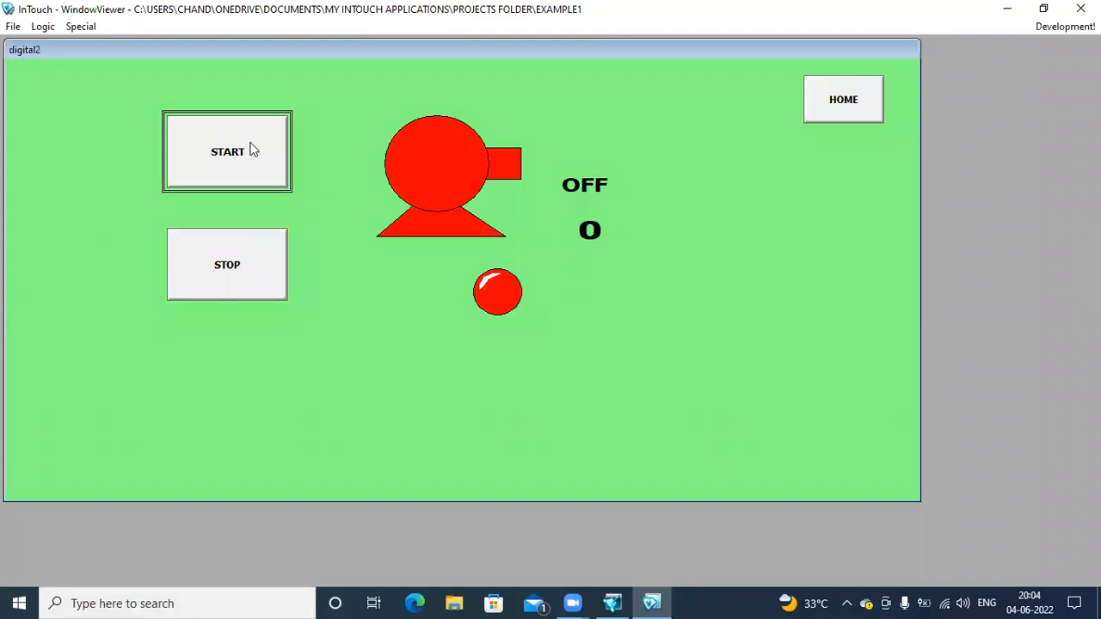
Stop the motor in digital2 and test the navigation to the HOME window and back to digital2
click(255, 249)
click(260, 273)
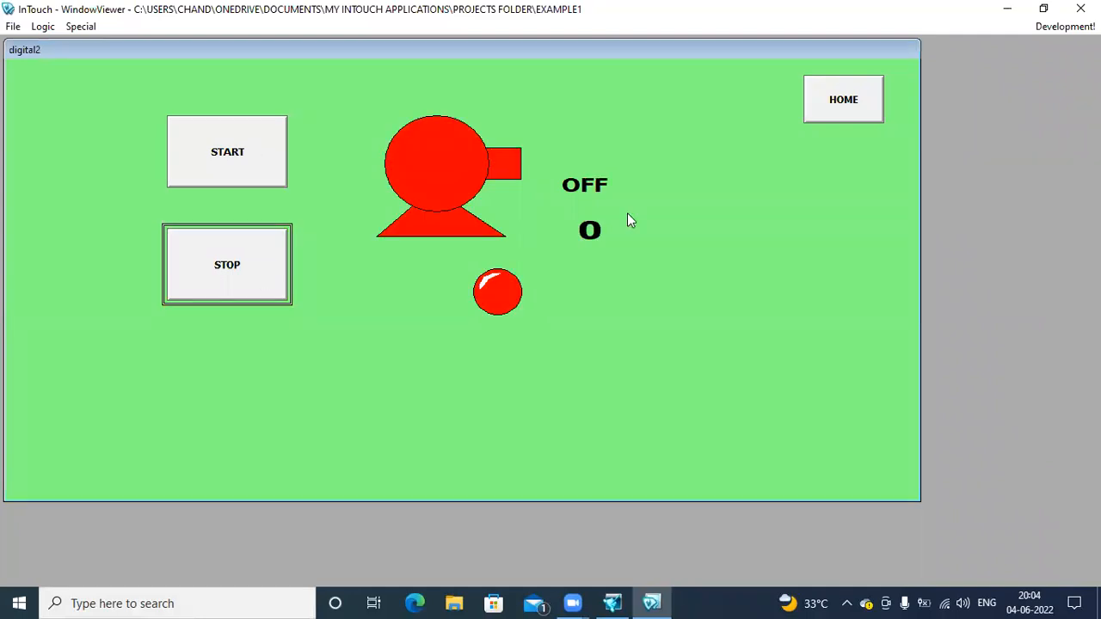
click(861, 113)
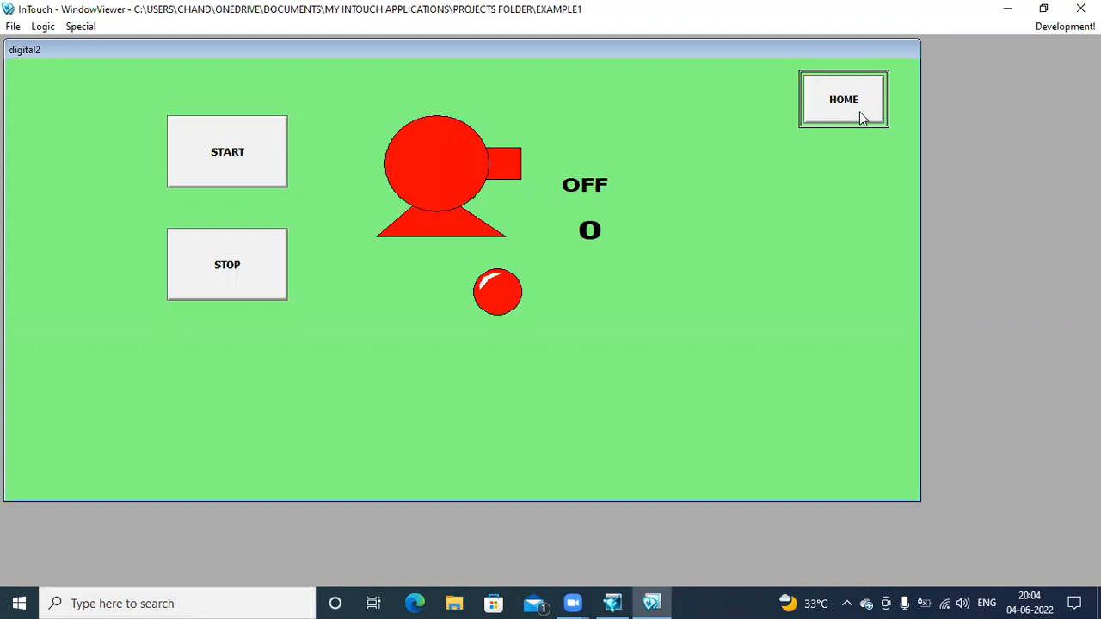
click(861, 115)
click(203, 293)
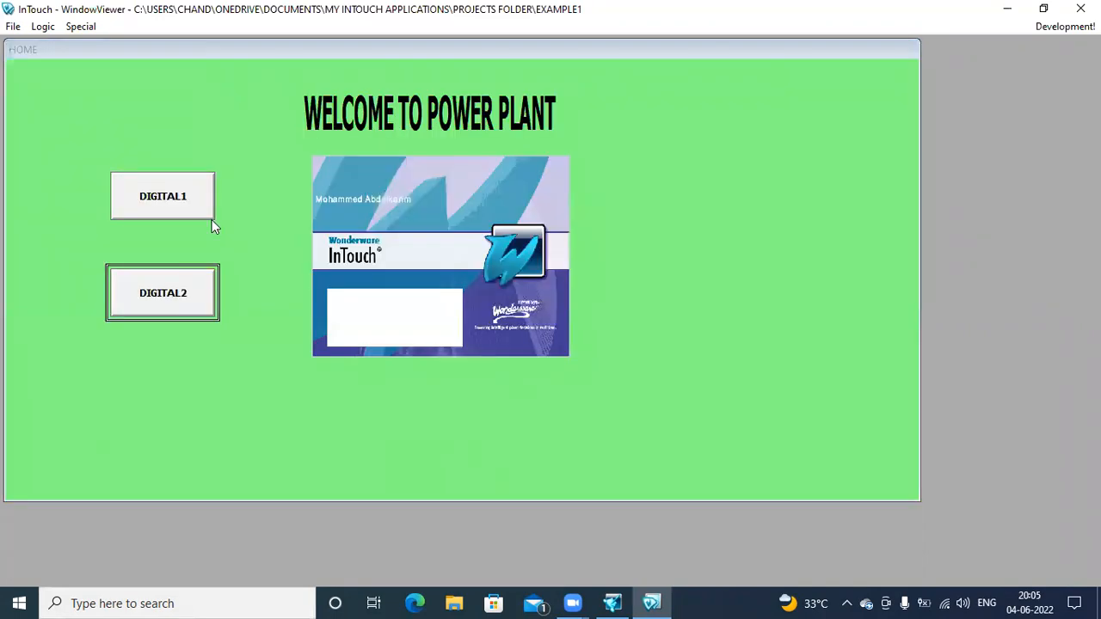
Test the motor's status texts using the digital2 buttons and the motor's pop up1 window, and return to development from HOME
click(230, 167)
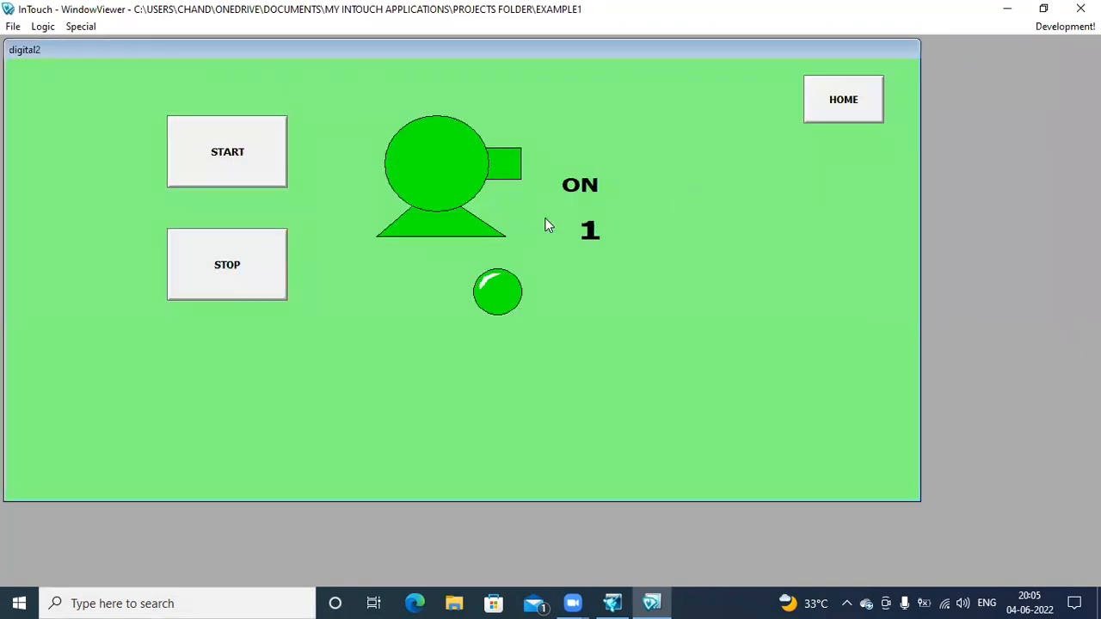
click(270, 274)
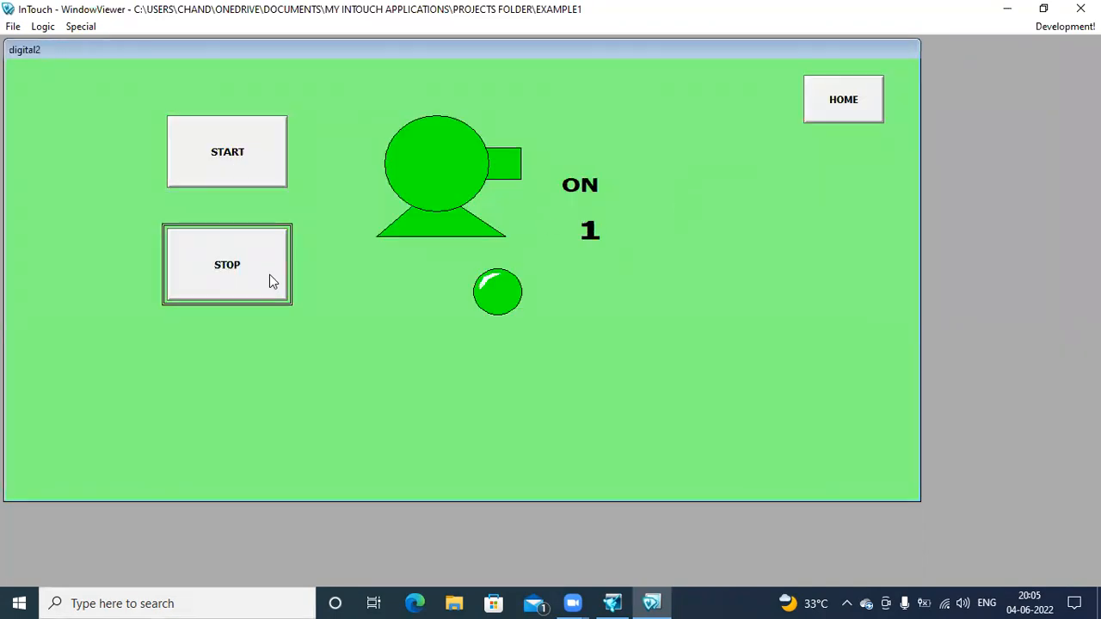
click(481, 147)
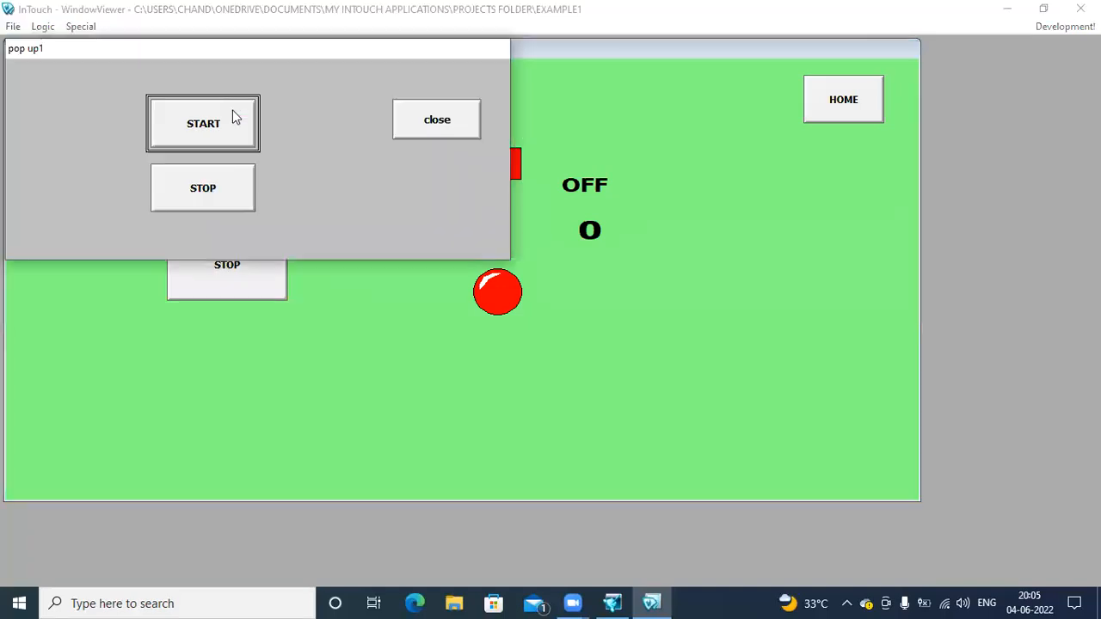
click(424, 127)
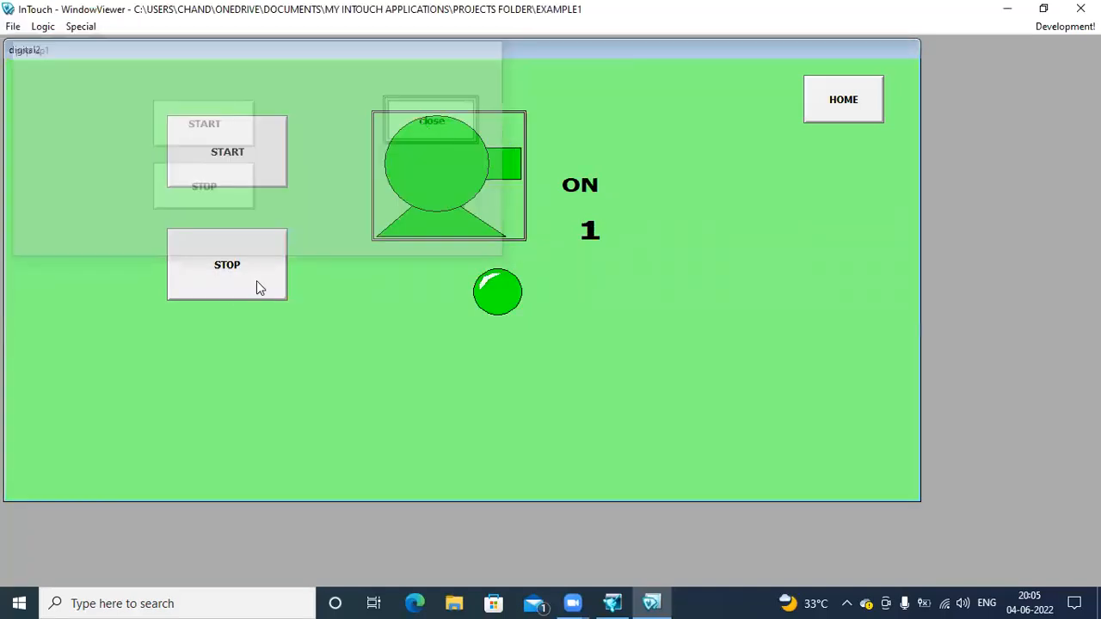
click(886, 101)
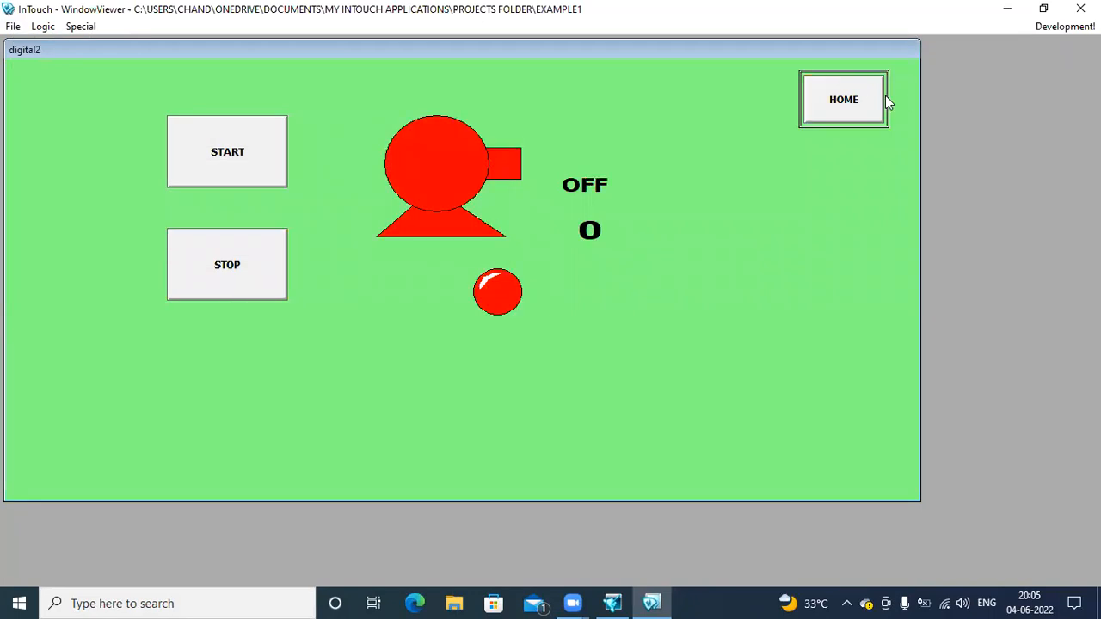
click(1049, 29)
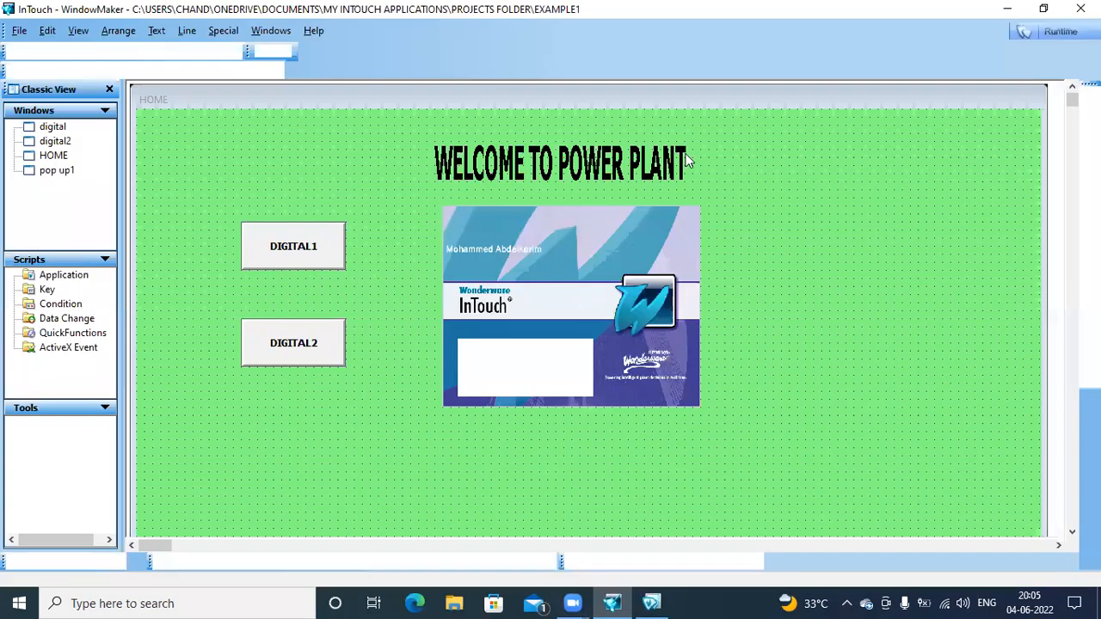